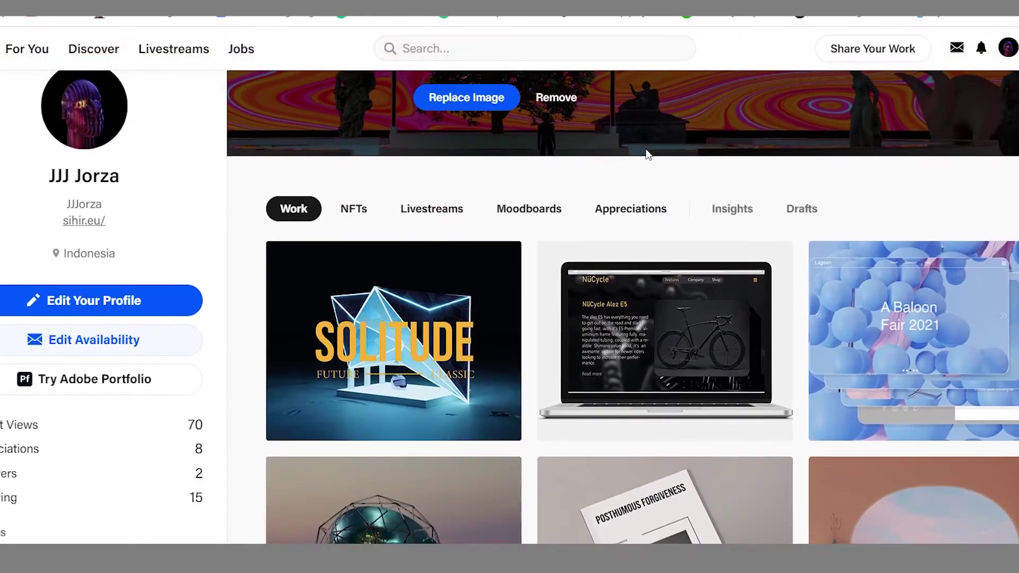
Step: Open the Posthumous Forgiveness project on the creator's Patreon page
{"action": "scroll", "coordinate": [648, 155], "scroll_direction": "down", "scroll_amount": 3}
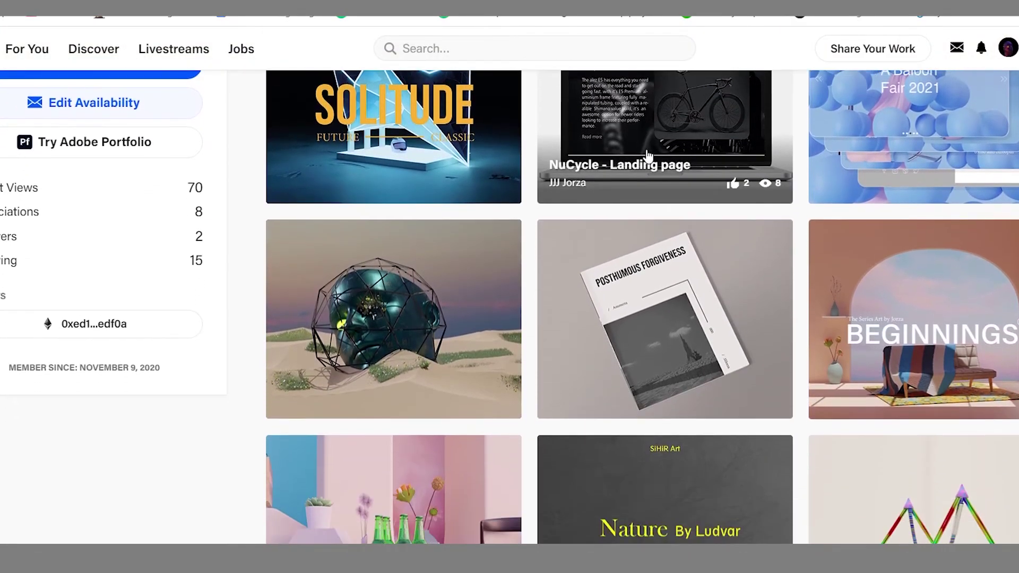
{"action": "scroll", "coordinate": [648, 157], "scroll_direction": "down", "scroll_amount": 2}
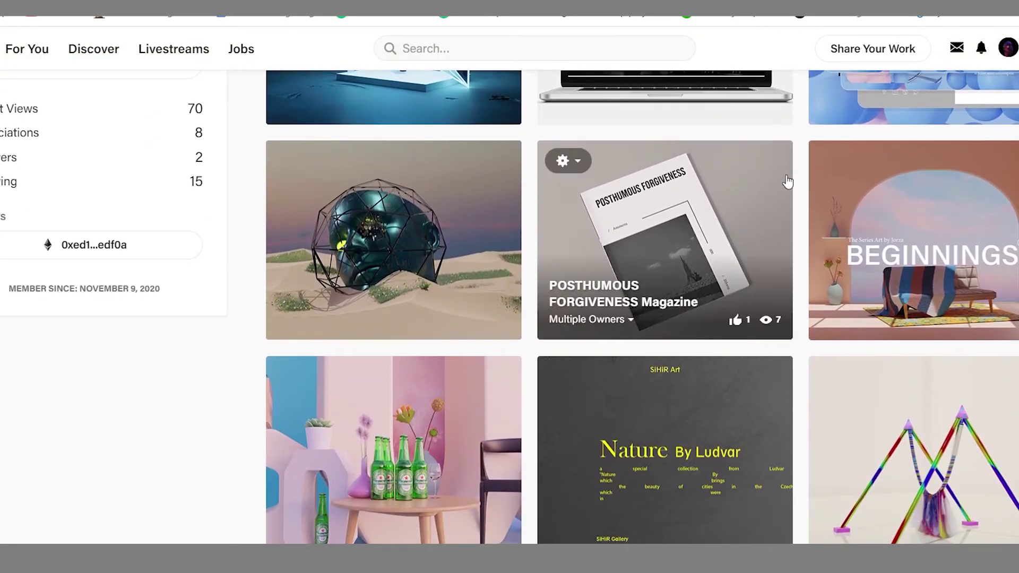
{"action": "scroll", "coordinate": [788, 182], "scroll_direction": "up", "scroll_amount": 2}
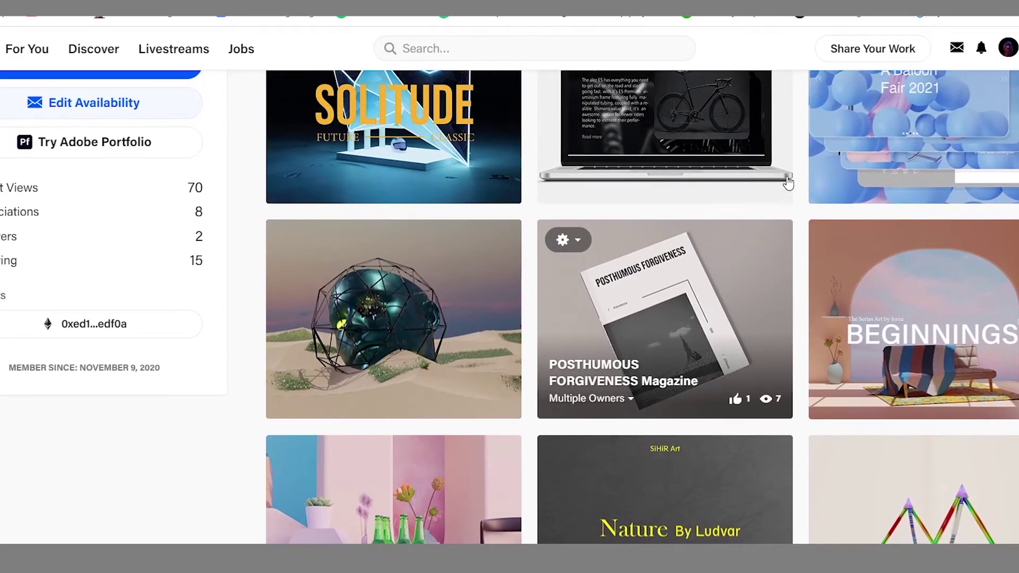
{"action": "left_click", "coordinate": [386, 286]}
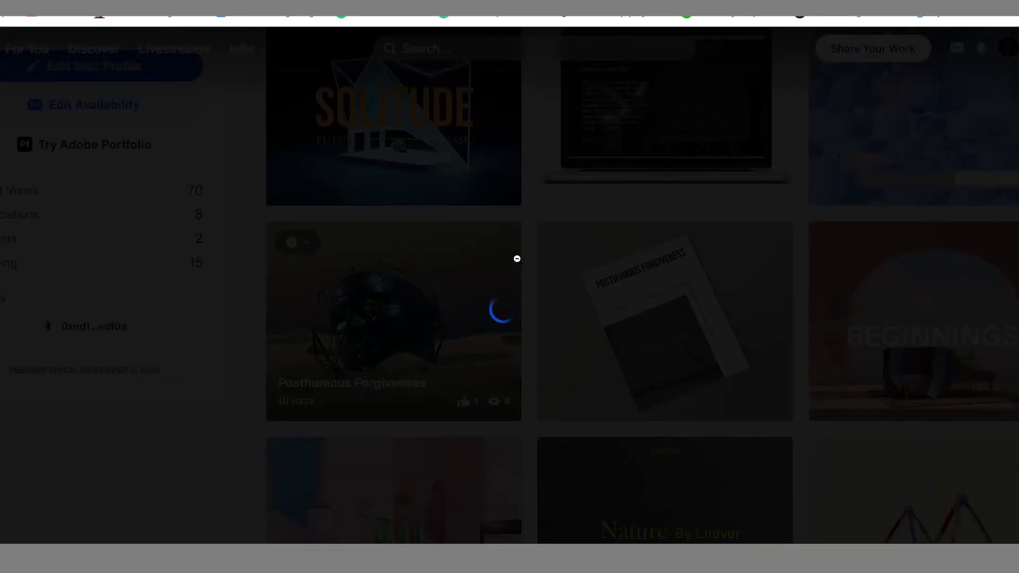
Step: Scroll the Posts list past Fragments ep.23 down to the 3D abstract art eps. 22 post
{"action": "scroll", "coordinate": [640, 265], "scroll_direction": "down", "scroll_amount": 2}
{"action": "scroll", "coordinate": [640, 264], "scroll_direction": "down", "scroll_amount": 3}
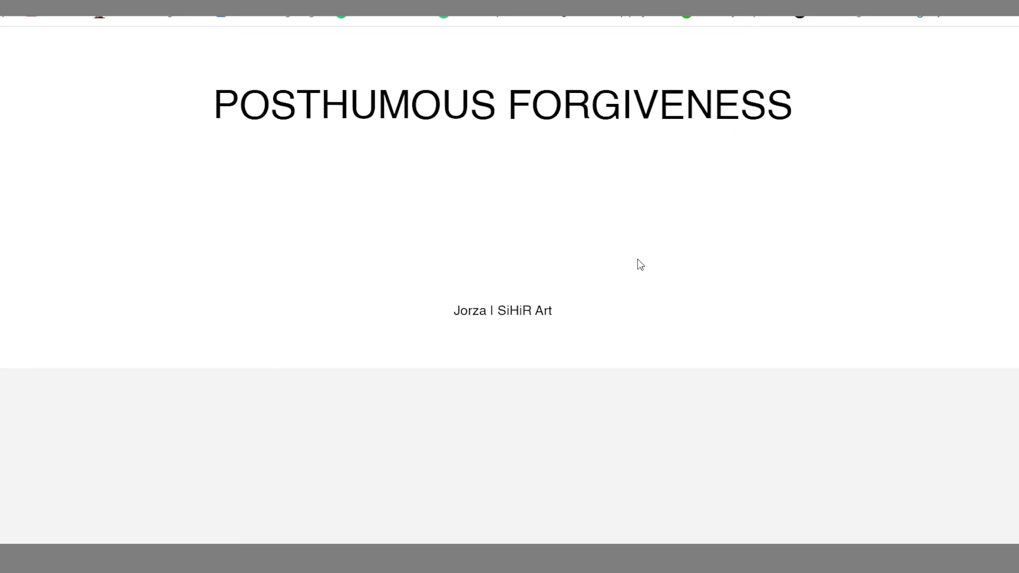
{"action": "scroll", "coordinate": [638, 259], "scroll_direction": "down", "scroll_amount": 3}
{"action": "scroll", "coordinate": [638, 258], "scroll_direction": "down", "scroll_amount": 1}
{"action": "scroll", "coordinate": [637, 258], "scroll_direction": "down", "scroll_amount": 3}
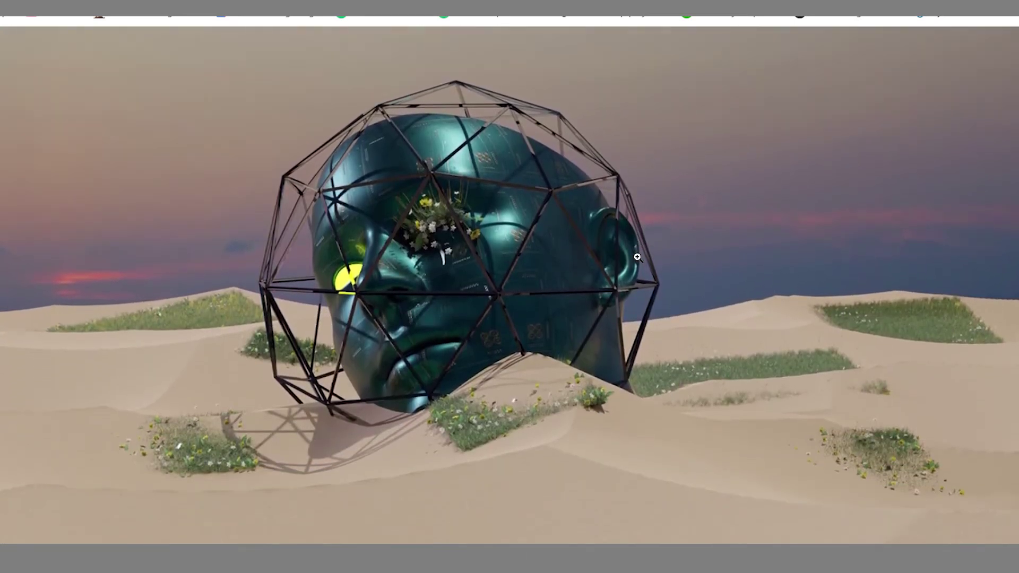
{"action": "scroll", "coordinate": [637, 257], "scroll_direction": "down", "scroll_amount": 4}
{"action": "scroll", "coordinate": [637, 257], "scroll_direction": "down", "scroll_amount": 1}
{"action": "scroll", "coordinate": [639, 256], "scroll_direction": "down", "scroll_amount": 5}
{"action": "scroll", "coordinate": [644, 255], "scroll_direction": "down", "scroll_amount": 2}
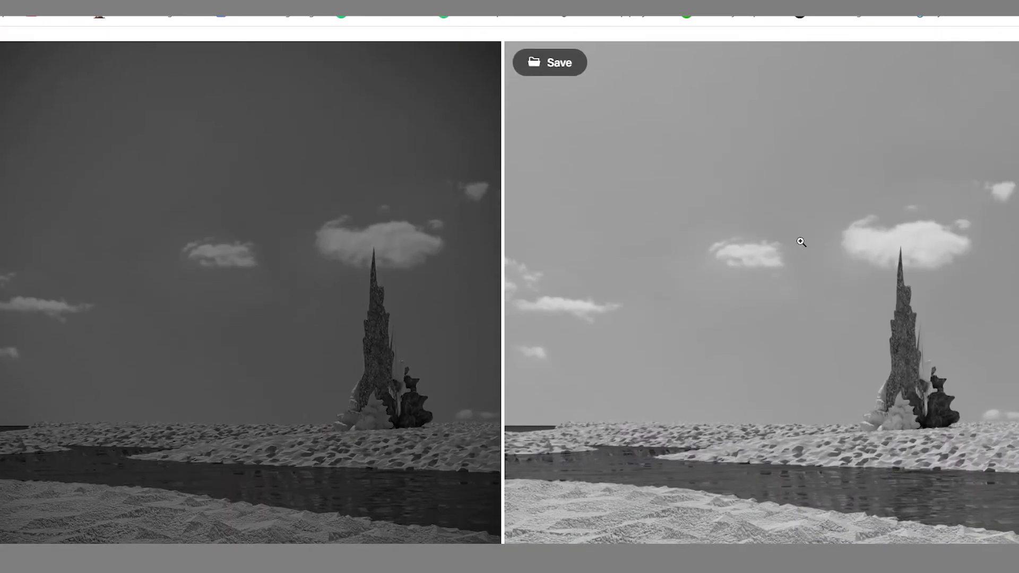
{"action": "scroll", "coordinate": [801, 242], "scroll_direction": "down", "scroll_amount": 3}
{"action": "scroll", "coordinate": [920, 220], "scroll_direction": "down", "scroll_amount": 3}
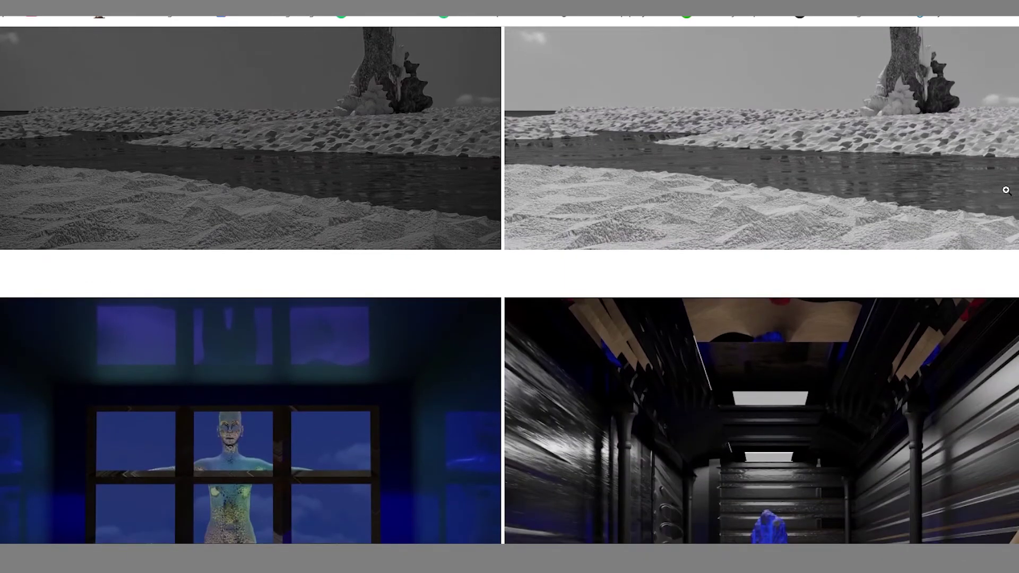
{"action": "scroll", "coordinate": [1003, 170], "scroll_direction": "up", "scroll_amount": 1}
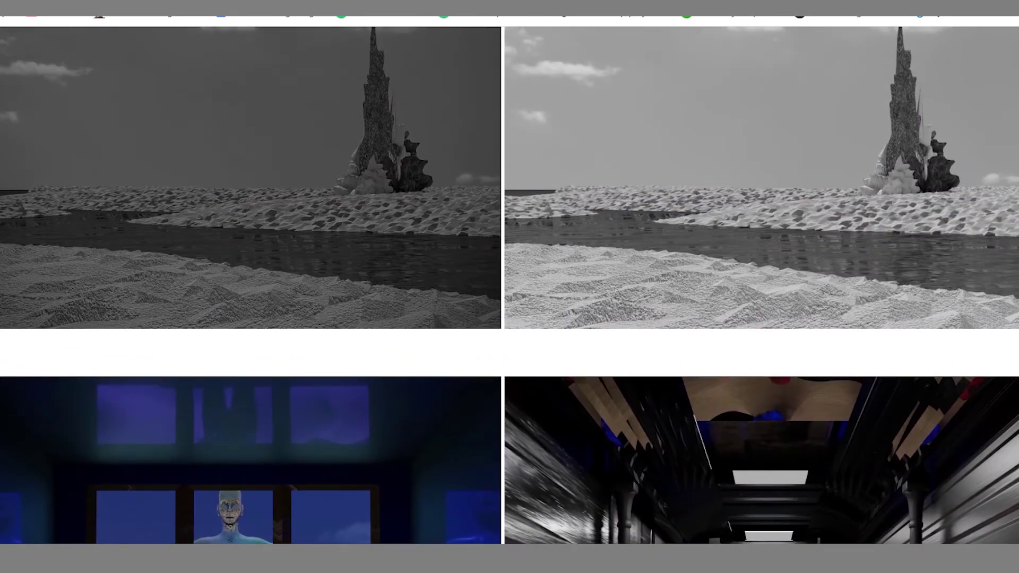
{"action": "scroll", "coordinate": [596, 246], "scroll_direction": "up", "scroll_amount": 6}
{"action": "scroll", "coordinate": [478, 285], "scroll_direction": "up", "scroll_amount": 1}
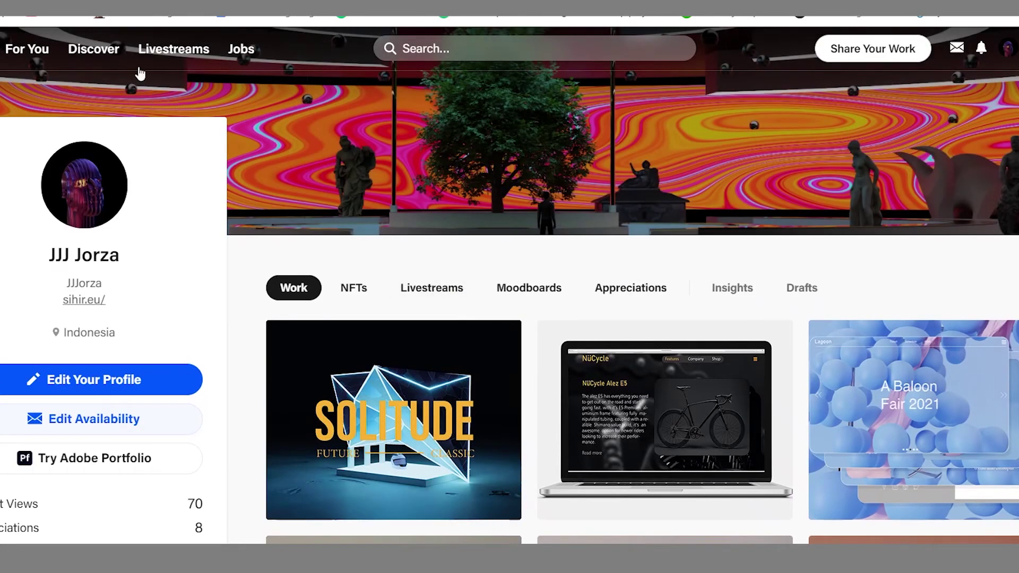
{"action": "scroll", "coordinate": [706, 183], "scroll_direction": "down", "scroll_amount": 1}
{"action": "scroll", "coordinate": [704, 186], "scroll_direction": "down", "scroll_amount": 3}
{"action": "scroll", "coordinate": [701, 185], "scroll_direction": "down", "scroll_amount": 2}
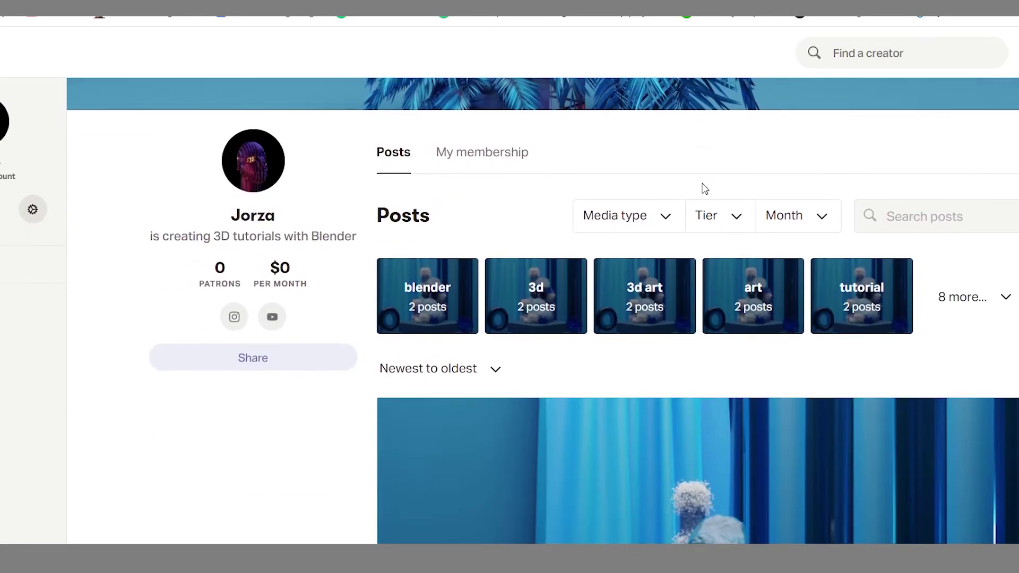
{"action": "scroll", "coordinate": [705, 188], "scroll_direction": "down", "scroll_amount": 3}
{"action": "scroll", "coordinate": [706, 186], "scroll_direction": "down", "scroll_amount": 1}
{"action": "scroll", "coordinate": [705, 183], "scroll_direction": "down", "scroll_amount": 3}
{"action": "scroll", "coordinate": [707, 182], "scroll_direction": "down", "scroll_amount": 3}
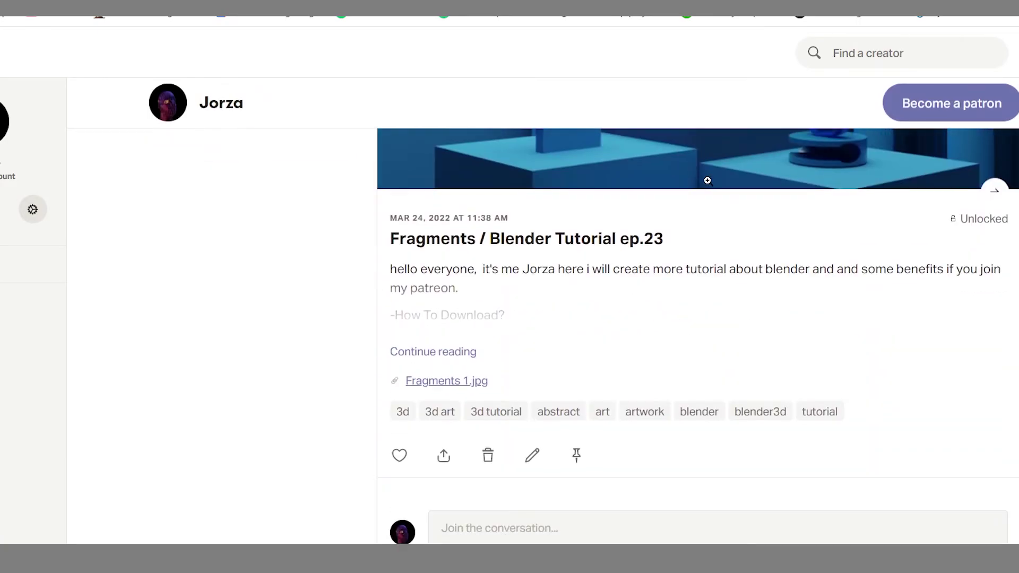
{"action": "scroll", "coordinate": [709, 185], "scroll_direction": "down", "scroll_amount": 2}
{"action": "scroll", "coordinate": [712, 187], "scroll_direction": "down", "scroll_amount": 2}
{"action": "scroll", "coordinate": [711, 187], "scroll_direction": "up", "scroll_amount": 2}
{"action": "scroll", "coordinate": [714, 188], "scroll_direction": "up", "scroll_amount": 2}
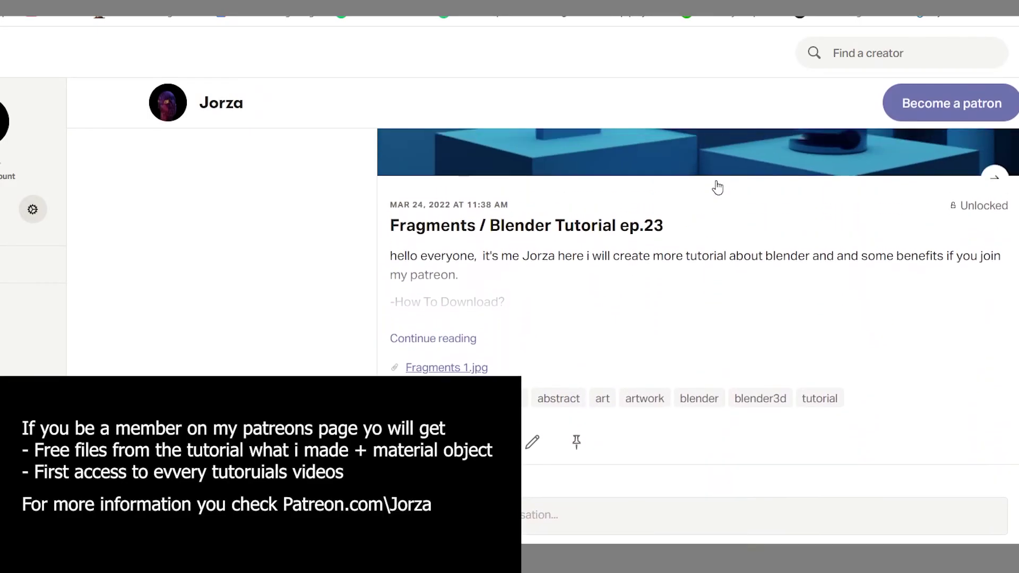
{"action": "scroll", "coordinate": [722, 186], "scroll_direction": "up", "scroll_amount": 2}
{"action": "scroll", "coordinate": [748, 185], "scroll_direction": "down", "scroll_amount": 1}
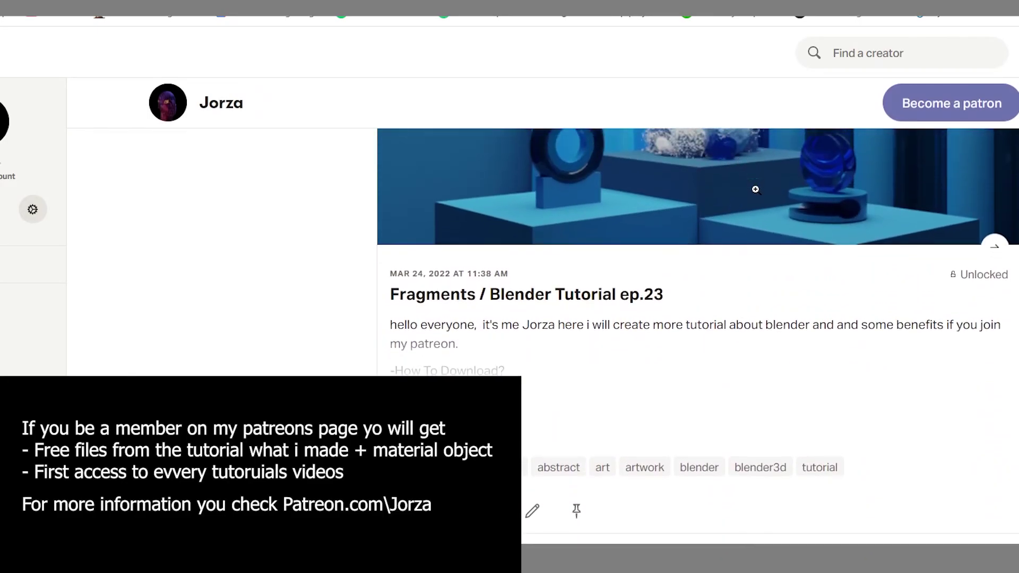
{"action": "scroll", "coordinate": [754, 192], "scroll_direction": "down", "scroll_amount": 5}
{"action": "scroll", "coordinate": [760, 194], "scroll_direction": "down", "scroll_amount": 4}
{"action": "scroll", "coordinate": [763, 195], "scroll_direction": "down", "scroll_amount": 2}
{"action": "scroll", "coordinate": [763, 194], "scroll_direction": "down", "scroll_amount": 4}
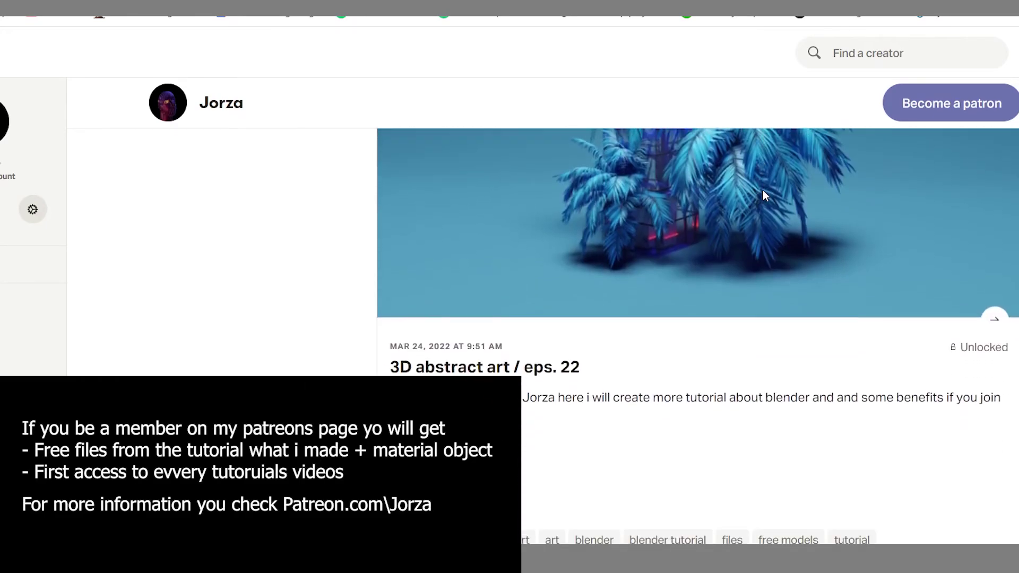
{"action": "scroll", "coordinate": [763, 189], "scroll_direction": "down", "scroll_amount": 4}
{"action": "scroll", "coordinate": [764, 191], "scroll_direction": "up", "scroll_amount": 6}
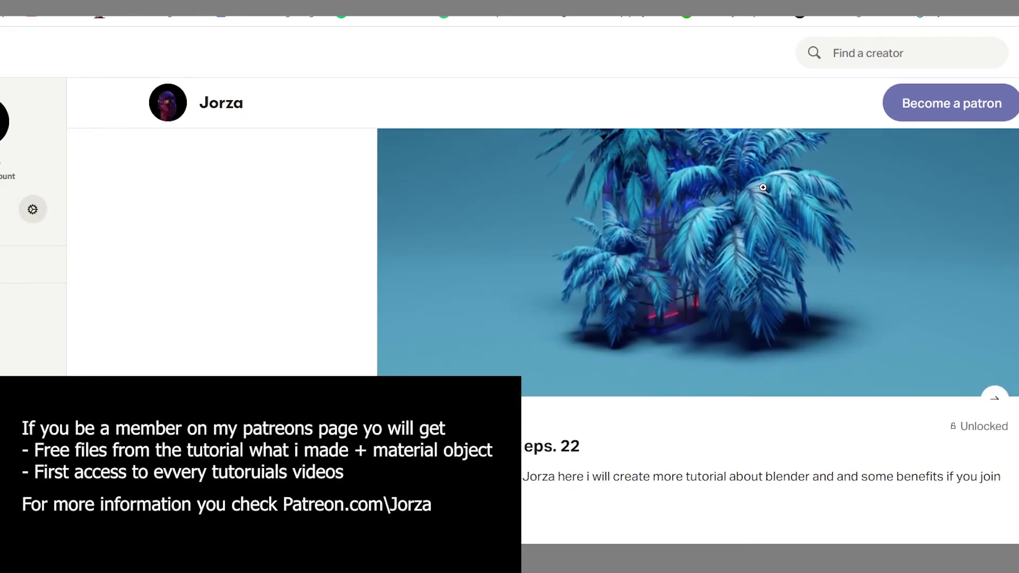
{"action": "scroll", "coordinate": [764, 199], "scroll_direction": "up", "scroll_amount": 8}
{"action": "scroll", "coordinate": [766, 196], "scroll_direction": "up", "scroll_amount": 8}
{"action": "scroll", "coordinate": [769, 188], "scroll_direction": "up", "scroll_amount": 8}
{"action": "scroll", "coordinate": [759, 183], "scroll_direction": "up", "scroll_amount": 3}
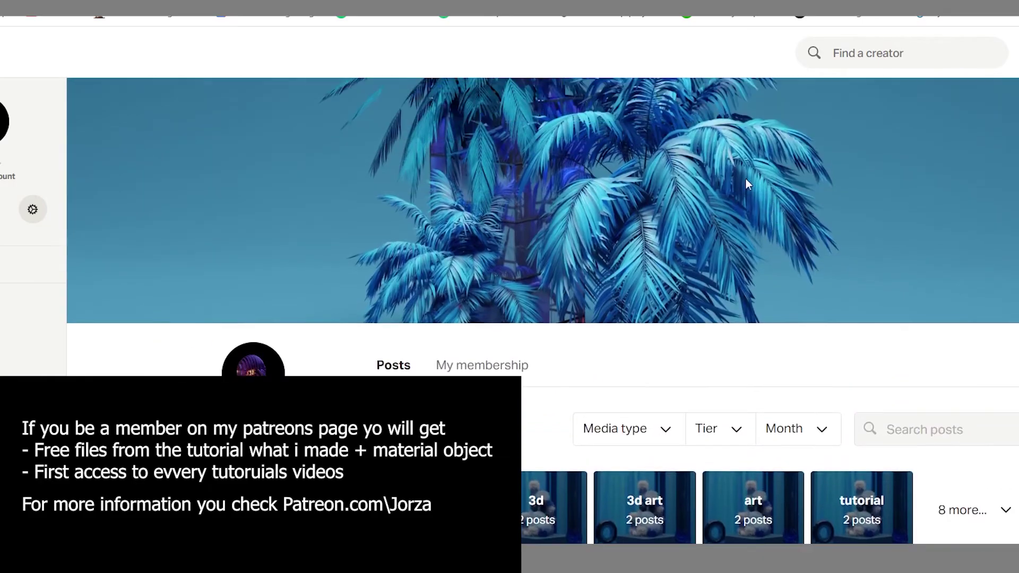
{"action": "scroll", "coordinate": [716, 202], "scroll_direction": "down", "scroll_amount": 2}
{"action": "scroll", "coordinate": [602, 246], "scroll_direction": "down", "scroll_amount": 1}
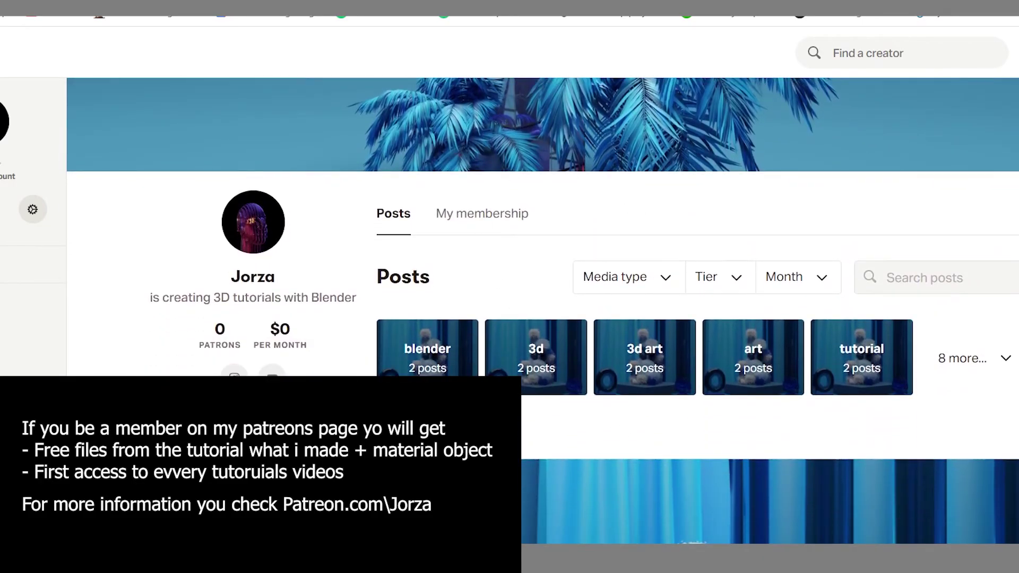
{"action": "scroll", "coordinate": [708, 182], "scroll_direction": "up", "scroll_amount": 4}
{"action": "scroll", "coordinate": [705, 186], "scroll_direction": "down", "scroll_amount": 3}
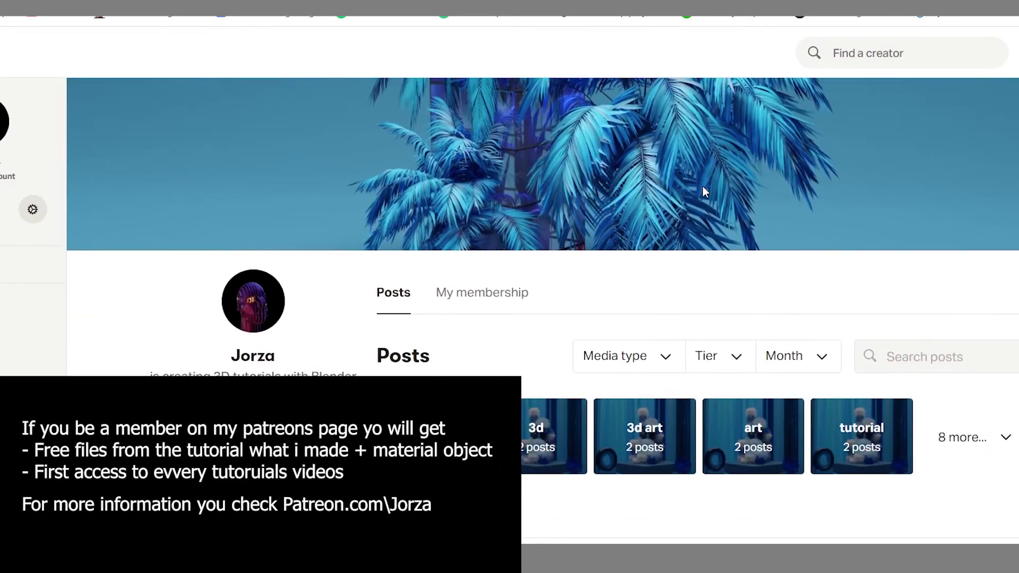
{"action": "scroll", "coordinate": [703, 186], "scroll_direction": "down", "scroll_amount": 3}
{"action": "scroll", "coordinate": [705, 187], "scroll_direction": "down", "scroll_amount": 3}
{"action": "scroll", "coordinate": [708, 185], "scroll_direction": "down", "scroll_amount": 3}
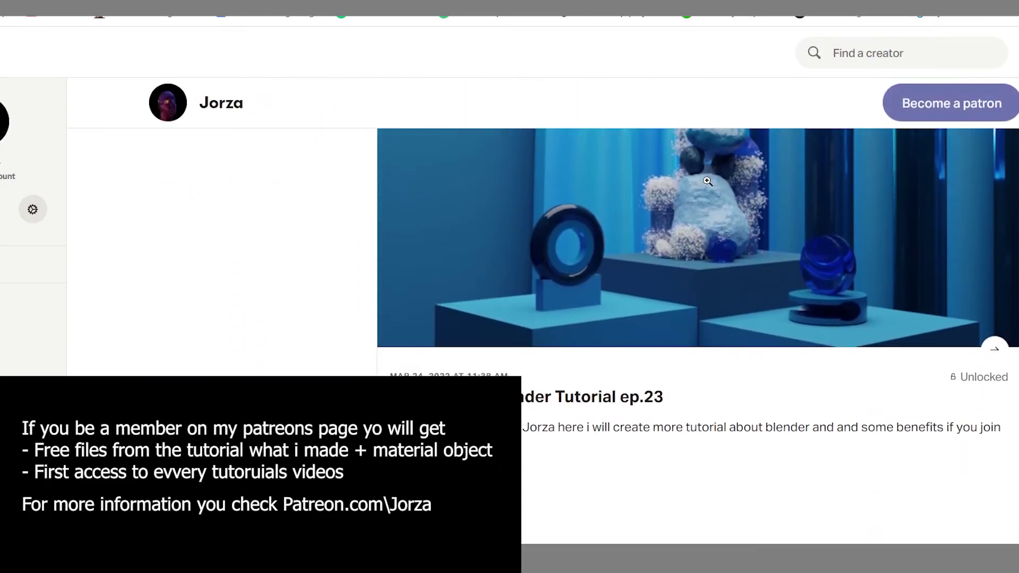
{"action": "scroll", "coordinate": [708, 182], "scroll_direction": "down", "scroll_amount": 3}
{"action": "scroll", "coordinate": [708, 180], "scroll_direction": "down", "scroll_amount": 2}
{"action": "scroll", "coordinate": [708, 186], "scroll_direction": "down", "scroll_amount": 2}
{"action": "scroll", "coordinate": [711, 187], "scroll_direction": "up", "scroll_amount": 2}
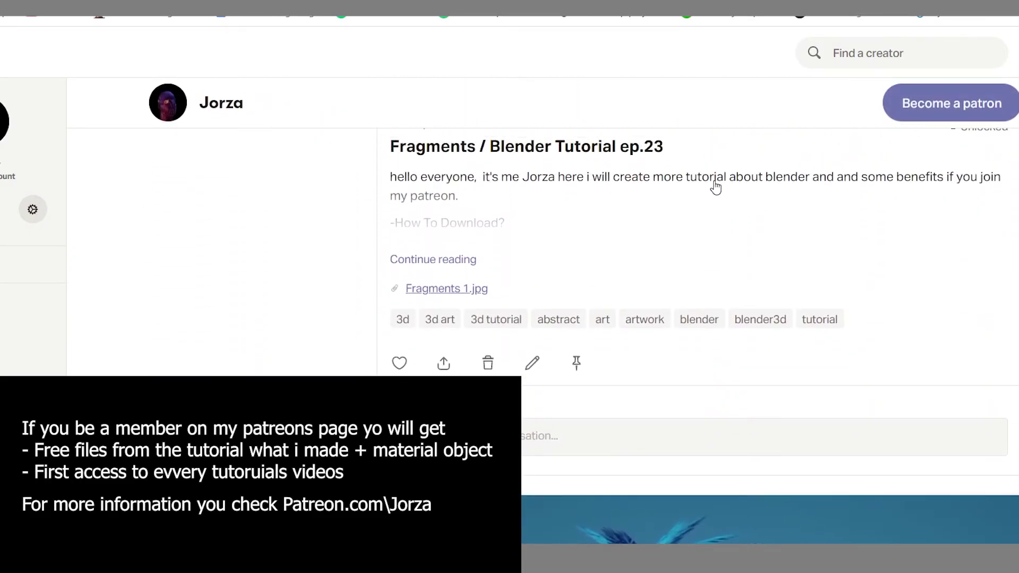
{"action": "scroll", "coordinate": [718, 187], "scroll_direction": "up", "scroll_amount": 3}
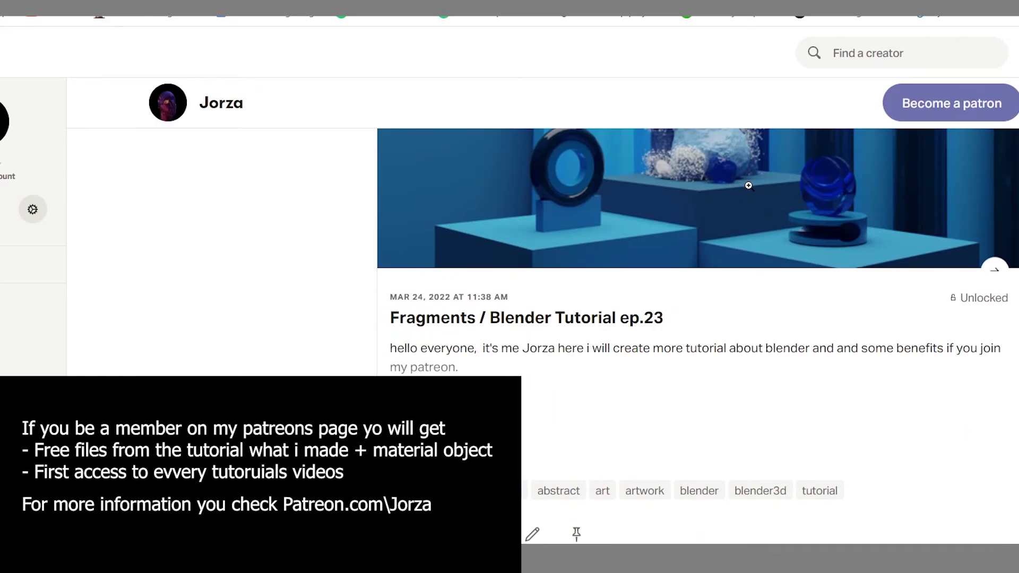
{"action": "scroll", "coordinate": [753, 188], "scroll_direction": "down", "scroll_amount": 4}
{"action": "scroll", "coordinate": [757, 196], "scroll_direction": "down", "scroll_amount": 5}
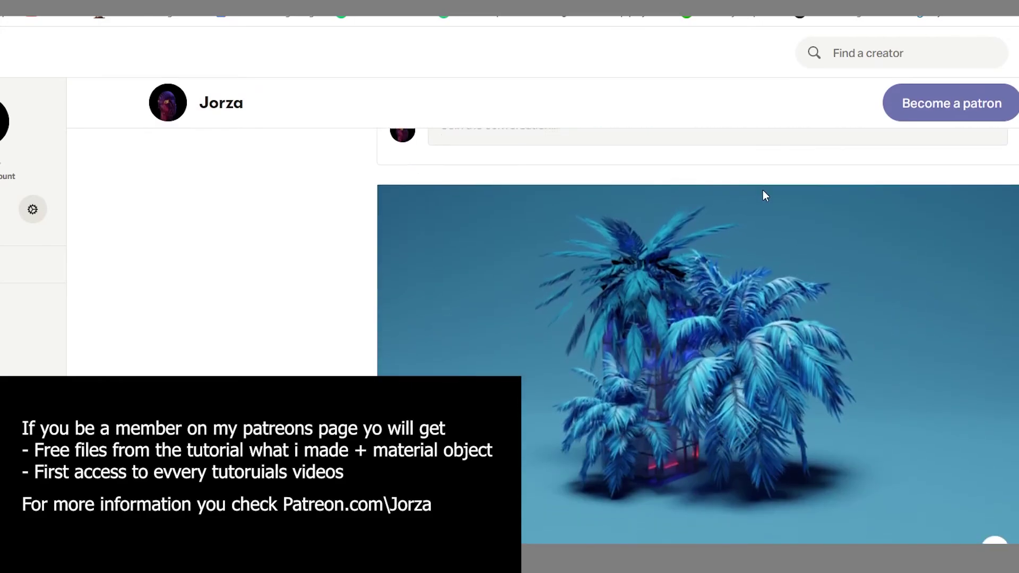
{"action": "scroll", "coordinate": [762, 195], "scroll_direction": "down", "scroll_amount": 3}
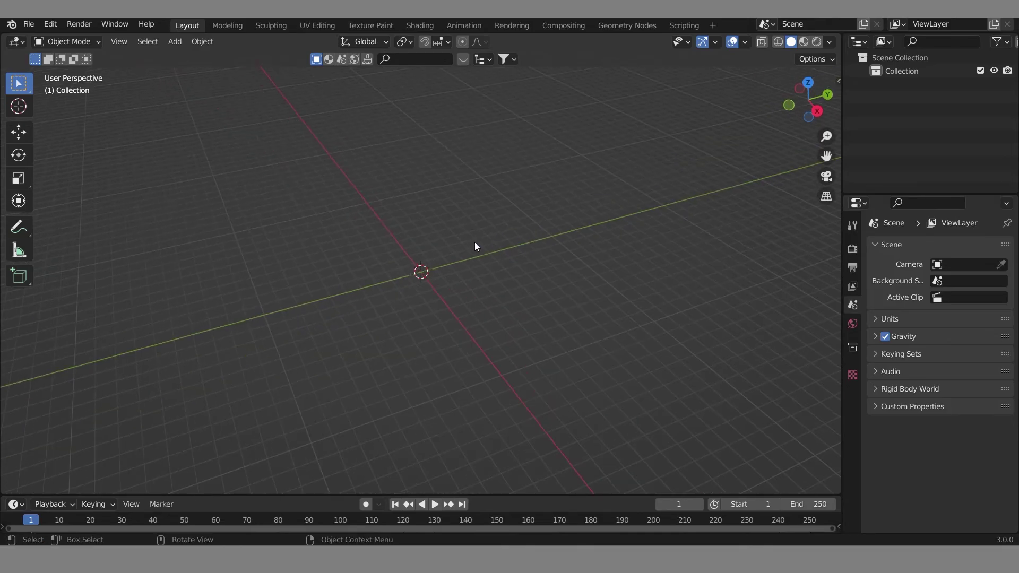
Step: Add a plane in front view and scale it up to about 18 m across
{"action": "key", "text": "KP_1"}
{"action": "key", "text": "shift+a"}
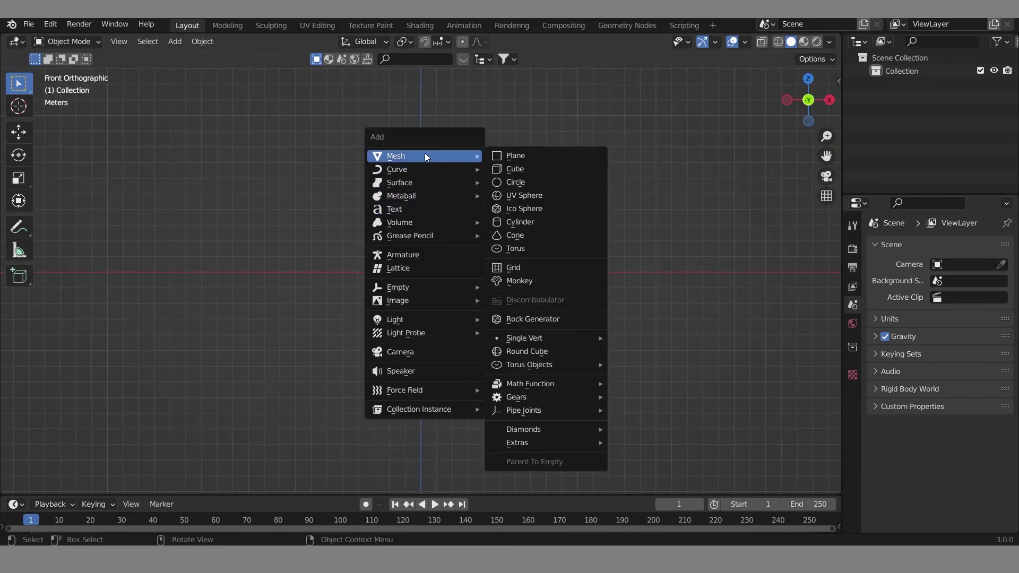
{"action": "left_click", "coordinate": [515, 155]}
{"action": "key", "text": "n"}
{"action": "left_click", "coordinate": [760, 163]}
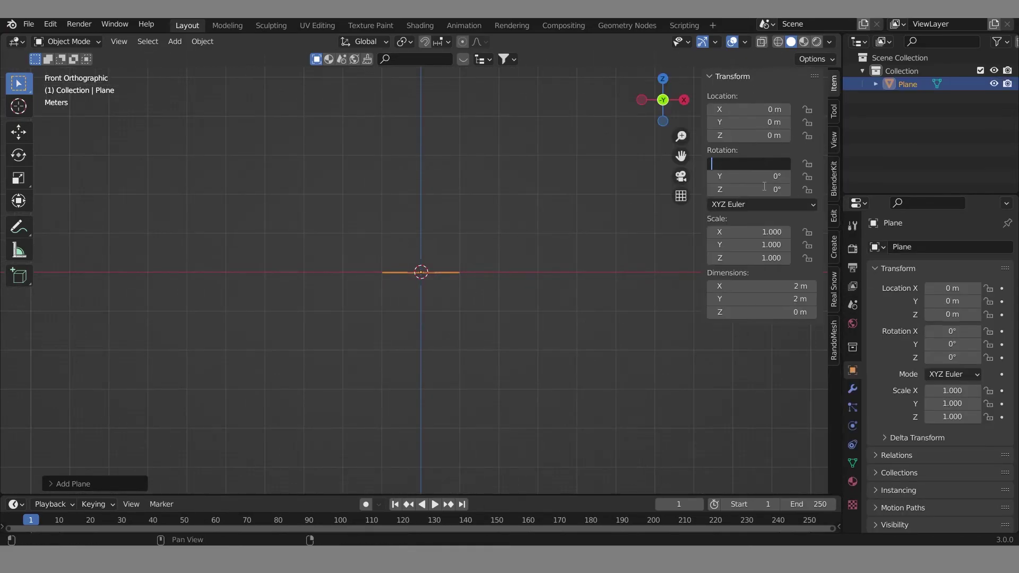
{"action": "key", "text": "s"}
{"action": "left_click", "coordinate": [313, 247]}
{"action": "key", "text": "KP_1"}
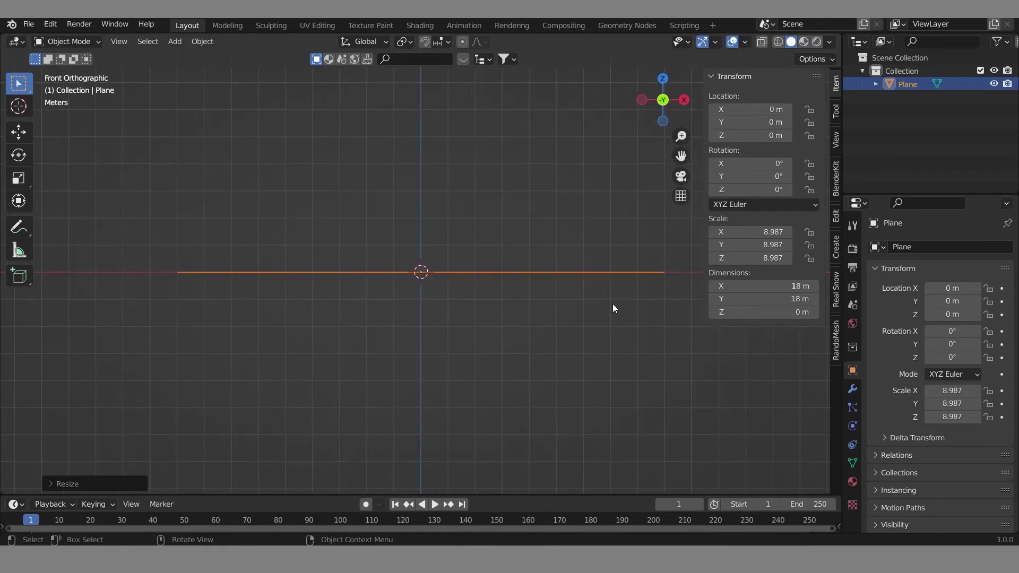
{"action": "key", "text": "n"}
Step: Give the plane a Solidify modifier at 0.05 m thickness
{"action": "left_click", "coordinate": [852, 389]}
{"action": "left_click", "coordinate": [998, 249]}
{"action": "left_click", "coordinate": [745, 473]}
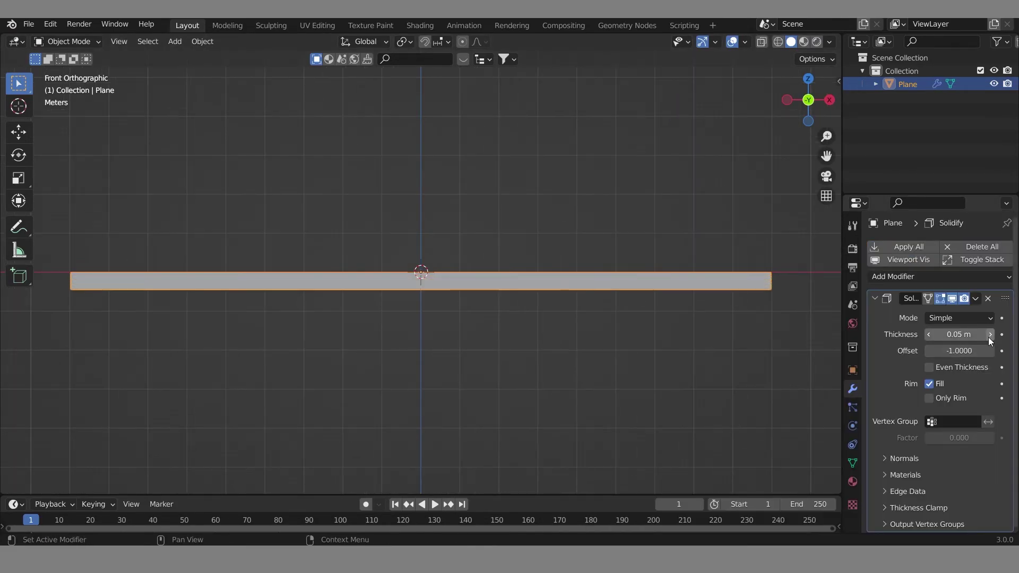
Step: Duplicate the floor plane, stand it upright, and size it as the far-end wall
{"action": "middle_click_drag", "start_coordinate": [743, 318], "coordinate": [661, 310]}
{"action": "key", "text": "shift+d"}
{"action": "key", "text": "Escape"}
{"action": "key", "text": "n"}
{"action": "key", "text": "grave"}
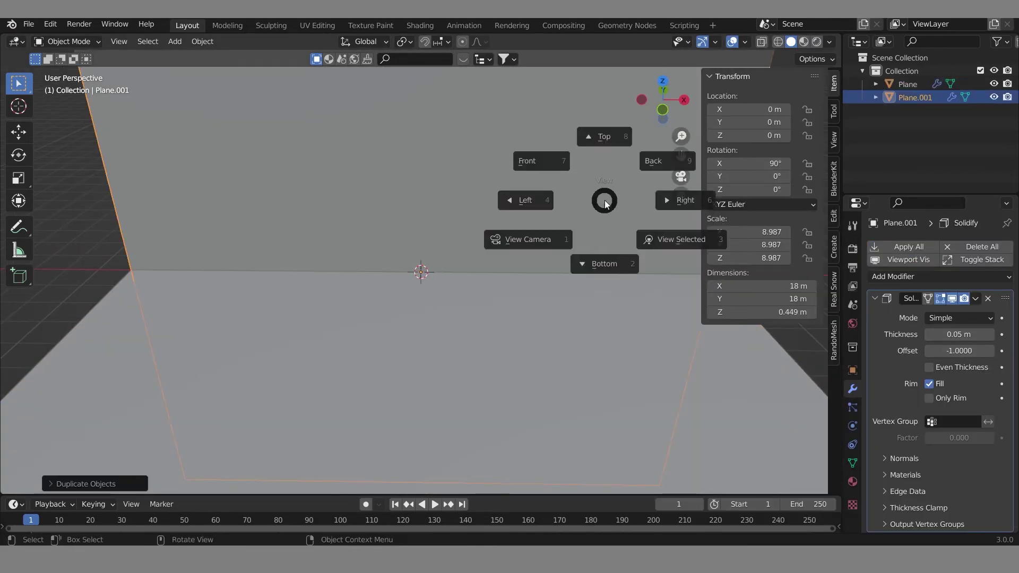
{"action": "left_click", "coordinate": [638, 206]}
{"action": "key", "text": "n"}
{"action": "scroll", "coordinate": [527, 225], "scroll_direction": "up", "scroll_amount": 5}
{"action": "key", "text": "g"}
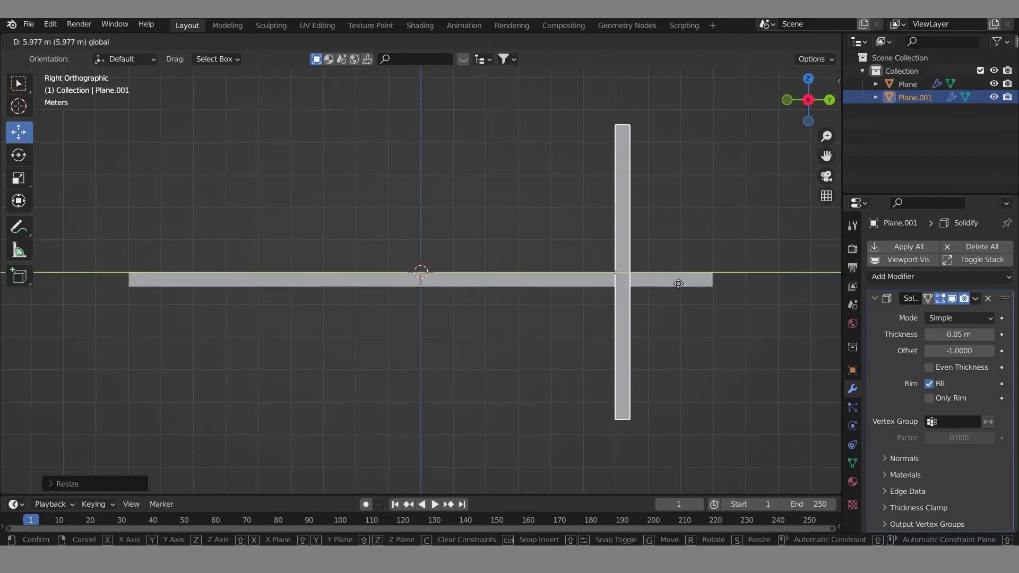
{"action": "left_click", "coordinate": [756, 298]}
{"action": "key", "text": "g"}
{"action": "key", "text": "z"}
{"action": "key", "text": "s"}
{"action": "key", "text": "z"}
{"action": "left_click", "coordinate": [776, 250]}
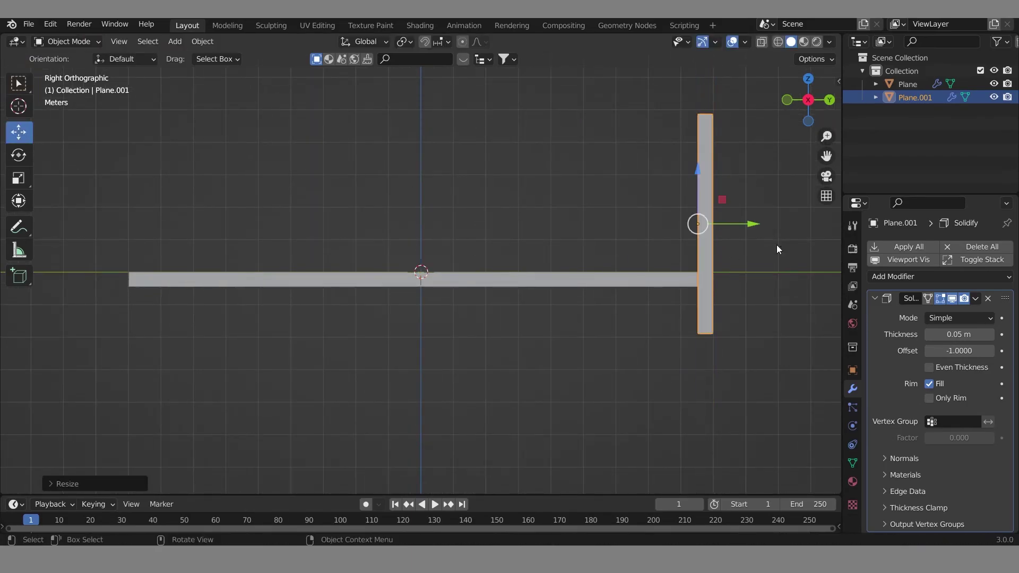
{"action": "left_click", "coordinate": [710, 116]}
{"action": "mouse_move", "coordinate": [710, 116]}
{"action": "middle_mouse_down"}
{"action": "mouse_move", "coordinate": [714, 291]}
{"action": "mouse_move", "coordinate": [732, 336]}
{"action": "middle_mouse_up"}
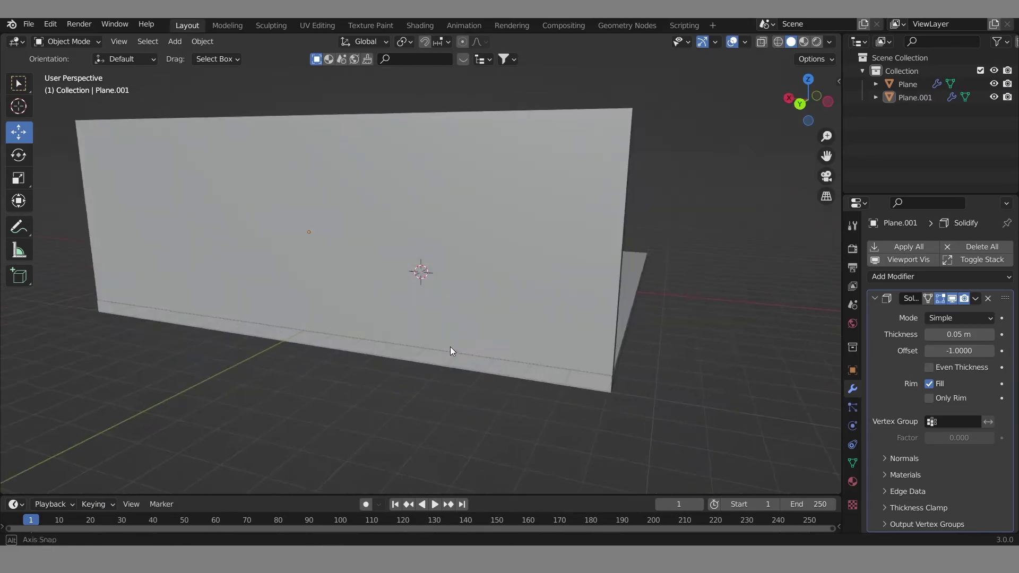
{"action": "middle_click_drag", "start_coordinate": [735, 341], "coordinate": [688, 349]}
Step: Duplicate that wall and turn it 90° to stand along the platform's left side
{"action": "right_click", "coordinate": [689, 349]}
{"action": "left_click", "coordinate": [468, 205]}
{"action": "key", "text": "shift+d"}
{"action": "key", "text": "Escape"}
{"action": "key", "text": "KP_7"}
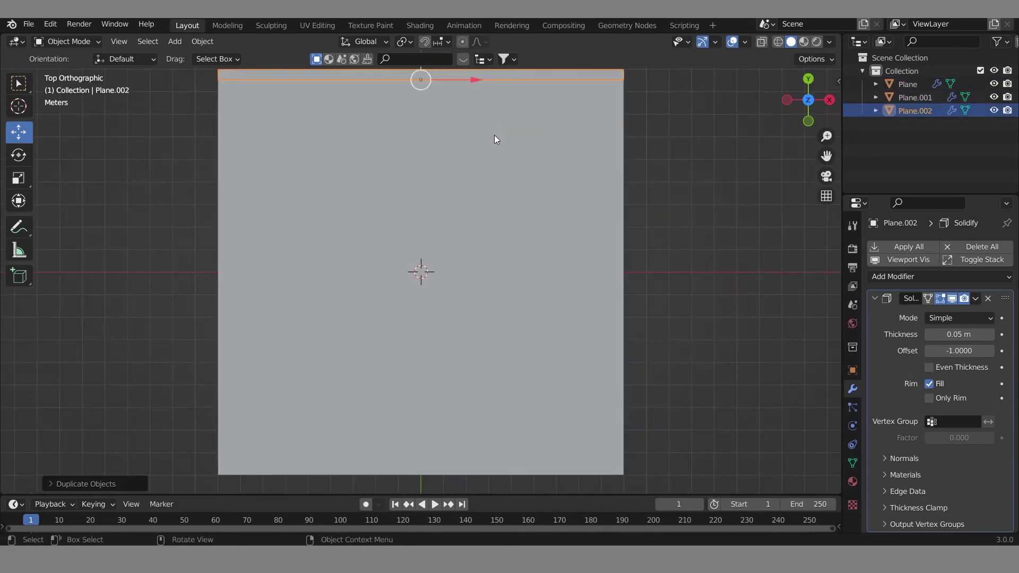
{"action": "scroll", "coordinate": [499, 159], "scroll_direction": "down", "scroll_amount": 2}
{"action": "key", "text": "n"}
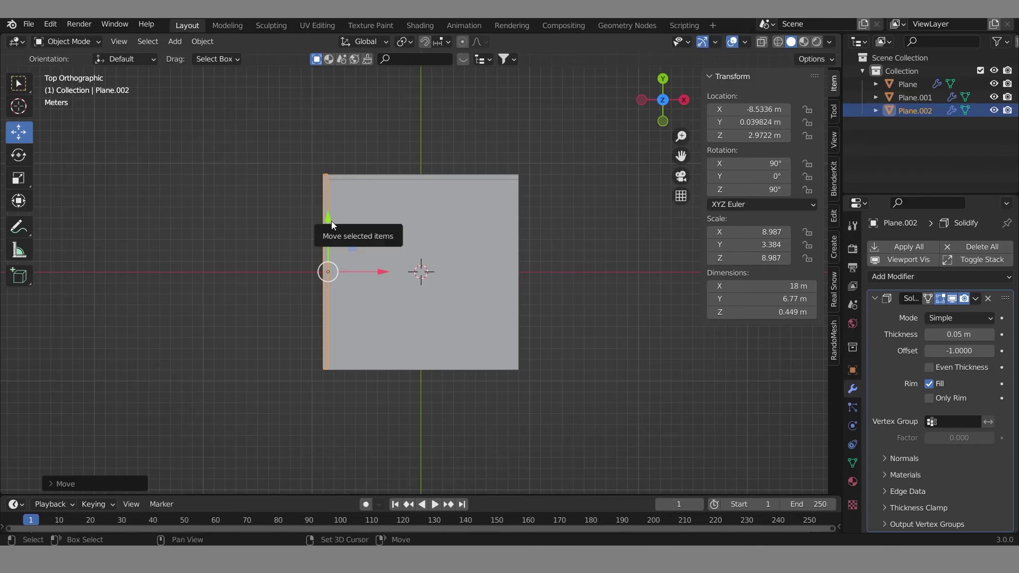
{"action": "middle_click_drag", "start_coordinate": [332, 225], "coordinate": [529, 227]}
Step: Add a camera and frame the walled platform head-on using Camera to View
{"action": "key", "text": "alt+a"}
{"action": "key", "text": "shift+a"}
{"action": "left_click", "coordinate": [520, 366]}
{"action": "key", "text": "KP_0"}
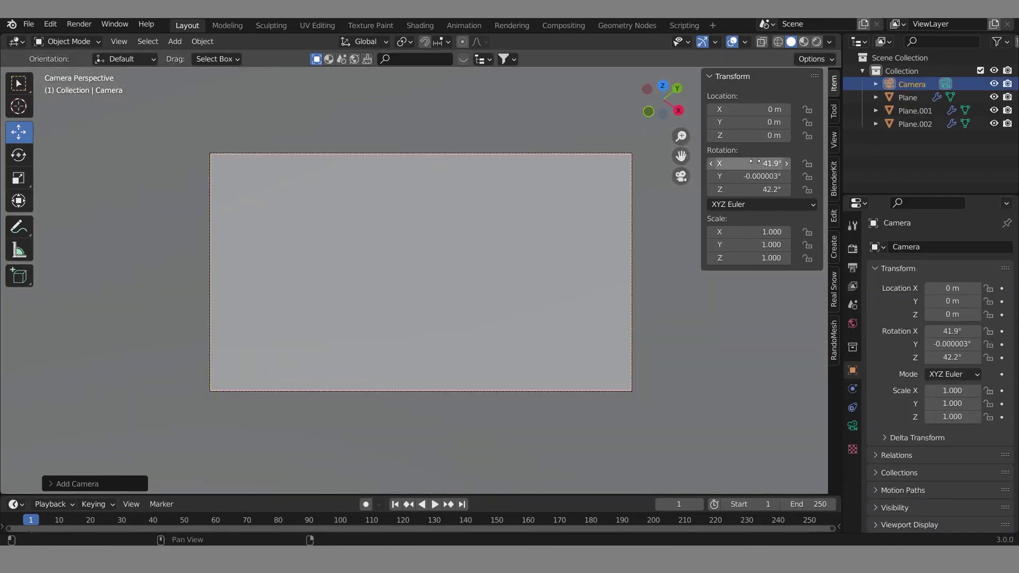
{"action": "key", "text": "BackSpace"}
{"action": "left_click", "coordinate": [833, 139]}
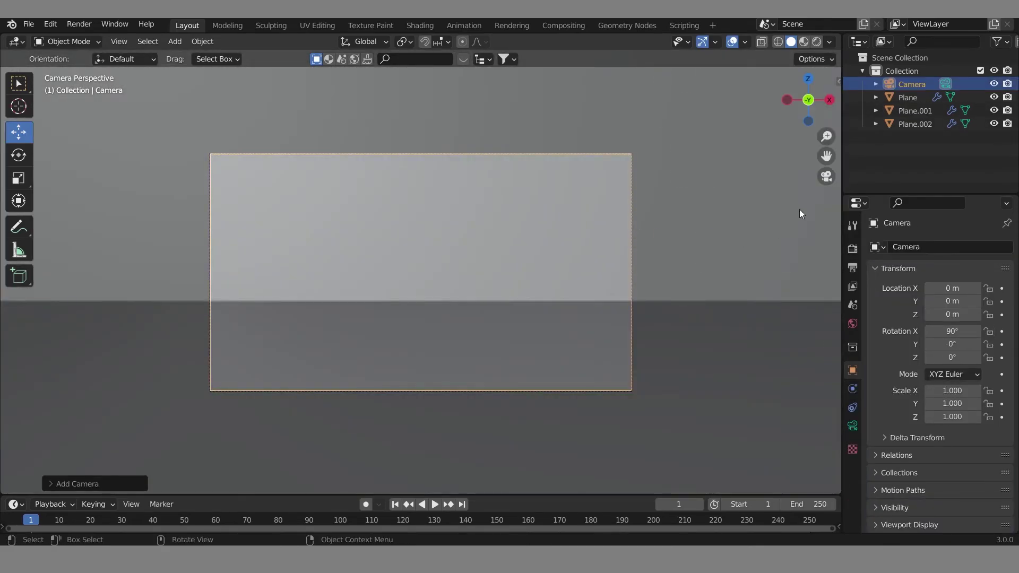
{"action": "left_click", "coordinate": [759, 239]}
{"action": "scroll", "coordinate": [644, 249], "scroll_direction": "down", "scroll_amount": 3}
{"action": "scroll", "coordinate": [644, 249], "scroll_direction": "down", "scroll_amount": 3}
{"action": "key", "text": "g"}
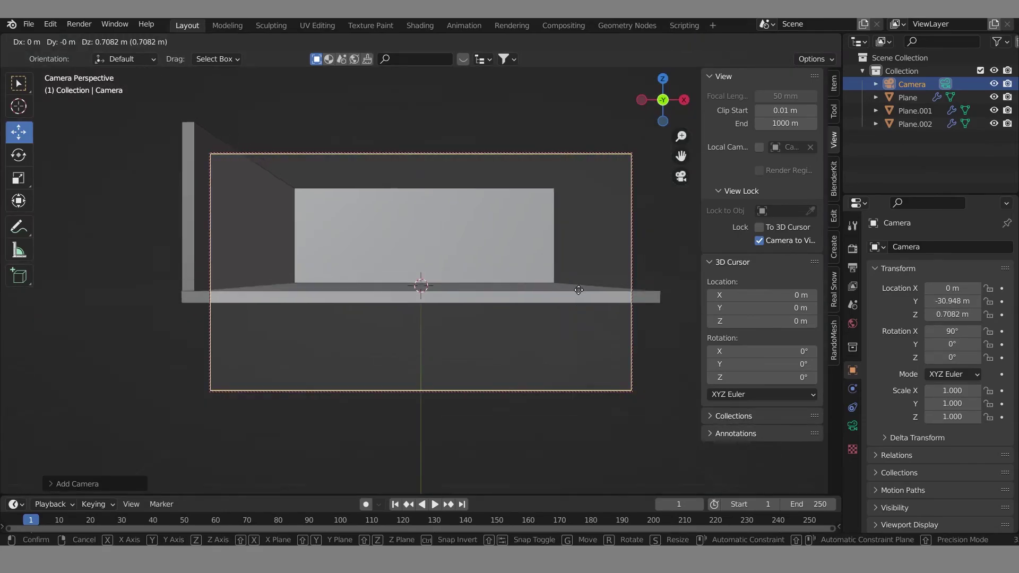
{"action": "left_click", "coordinate": [562, 240]}
Step: Set the output resolution to 2800 × 3000 px
{"action": "left_click", "coordinate": [853, 267]}
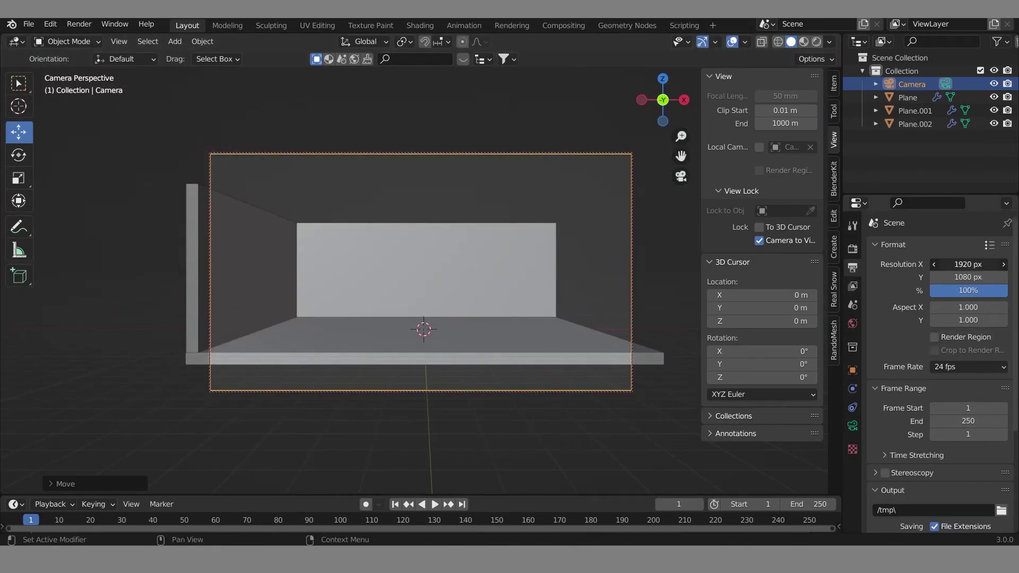
{"action": "key", "text": "Return"}
{"action": "type", "text": "00"}
{"action": "key", "text": "Return"}
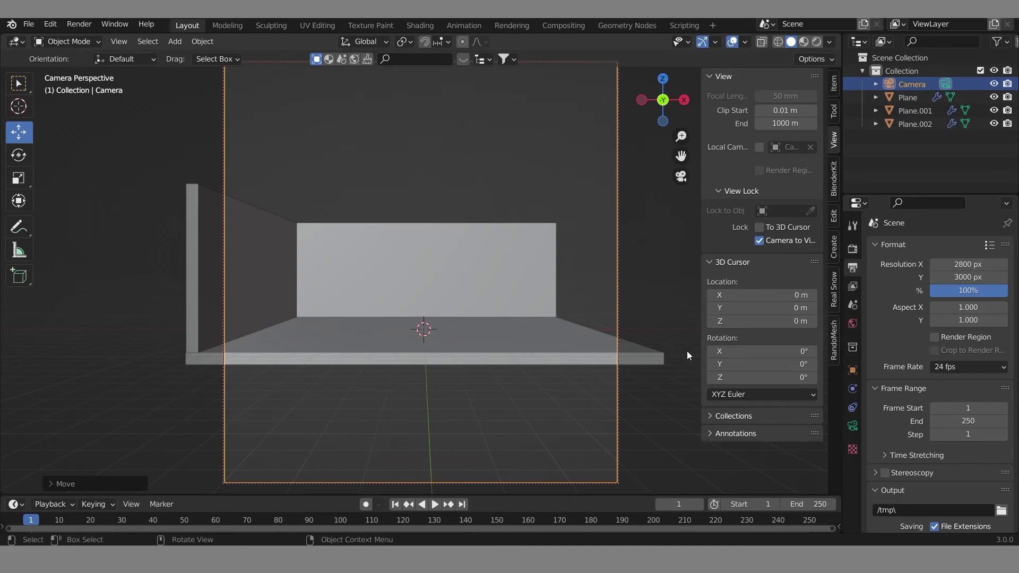
Step: Turn off Camera to View and keep the camera lens type Perspective
{"action": "left_click", "coordinate": [853, 426]}
{"action": "left_click", "coordinate": [959, 288]}
{"action": "left_click", "coordinate": [950, 313]}
{"action": "scroll", "coordinate": [536, 360], "scroll_direction": "down", "scroll_amount": 2}
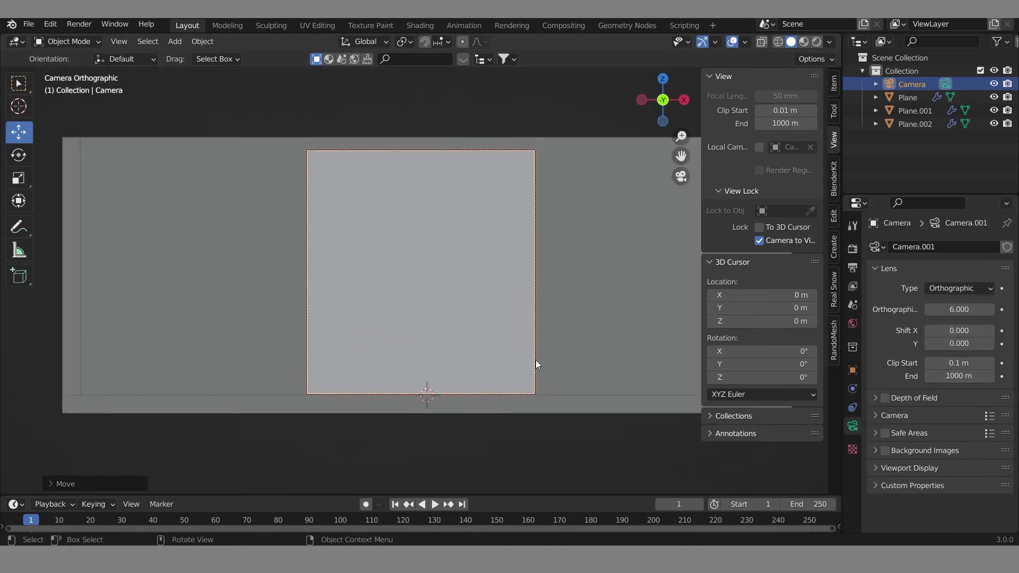
{"action": "left_click", "coordinate": [759, 241]}
{"action": "middle_click_drag", "start_coordinate": [637, 297], "coordinate": [587, 334]}
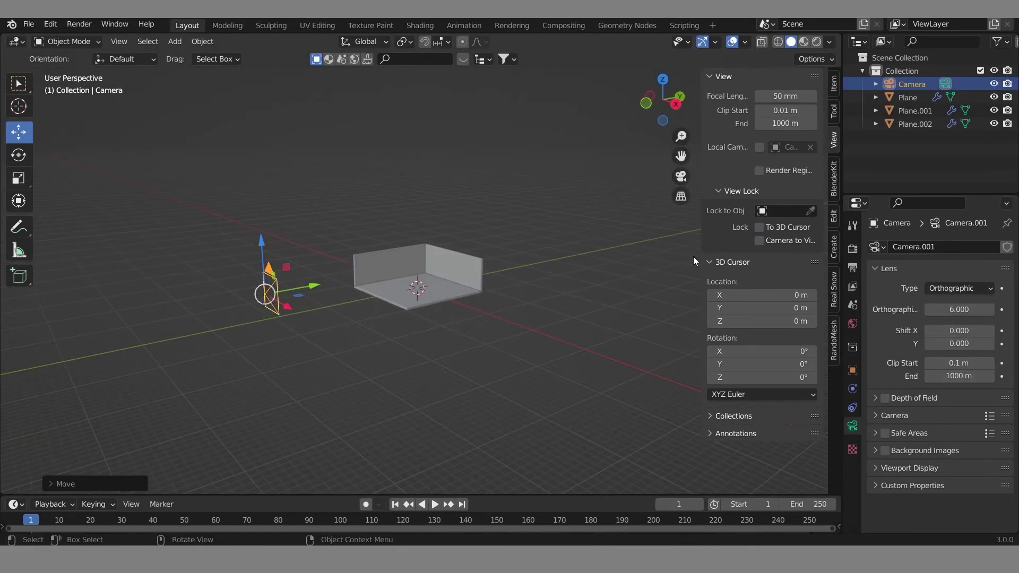
{"action": "key", "text": "KP_0"}
{"action": "left_click", "coordinate": [938, 304]}
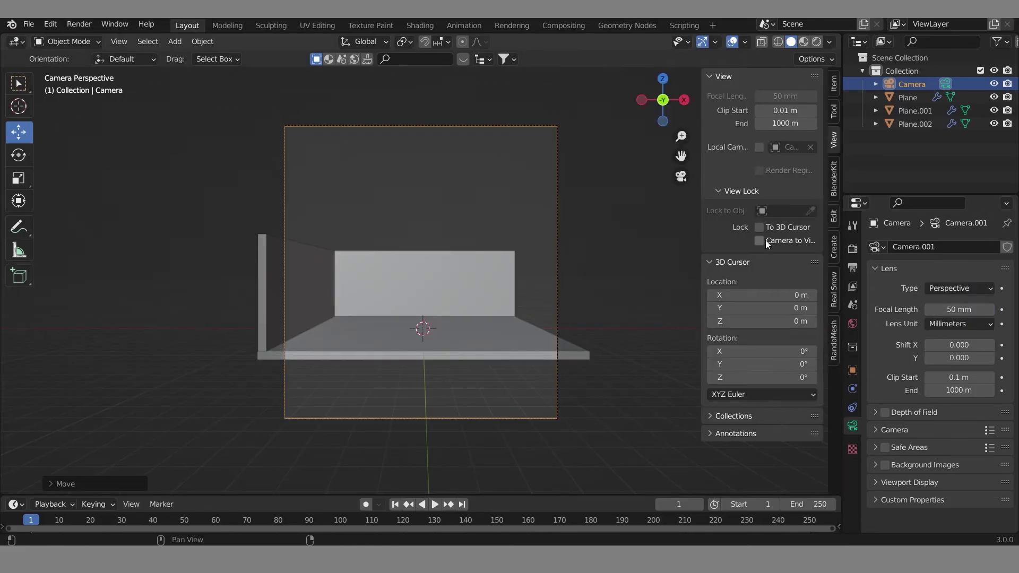
Step: Scale up the floor plane while the camera is locked to follow the view
{"action": "left_click", "coordinate": [759, 241]}
{"action": "left_click", "coordinate": [596, 405]}
{"action": "key", "text": "s"}
{"action": "left_click", "coordinate": [623, 368]}
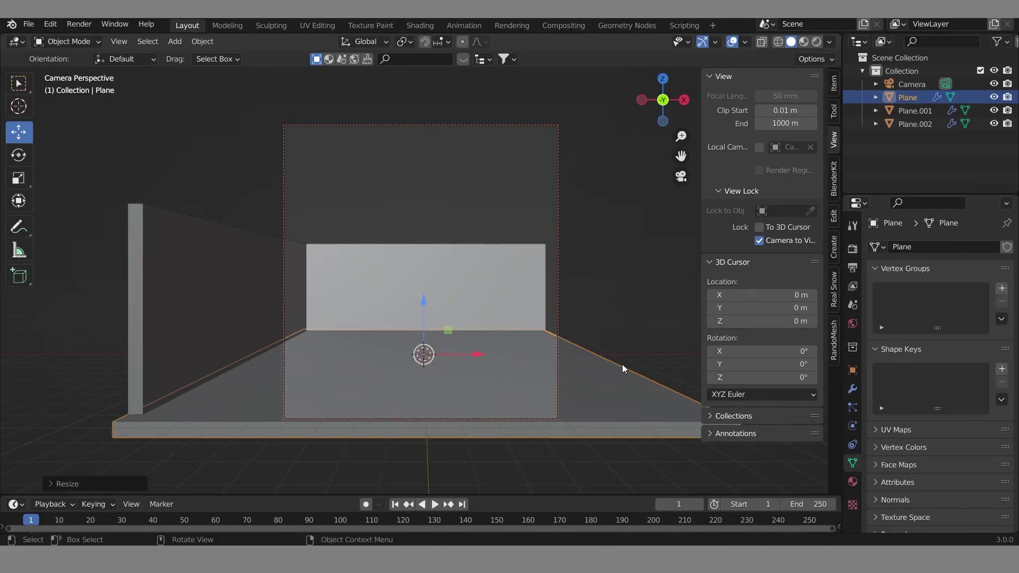
{"action": "left_click", "coordinate": [759, 240]}
Step: Reposition the left wall, checking it from the top view and through the camera
{"action": "key", "text": "KP_7"}
{"action": "key", "text": "g"}
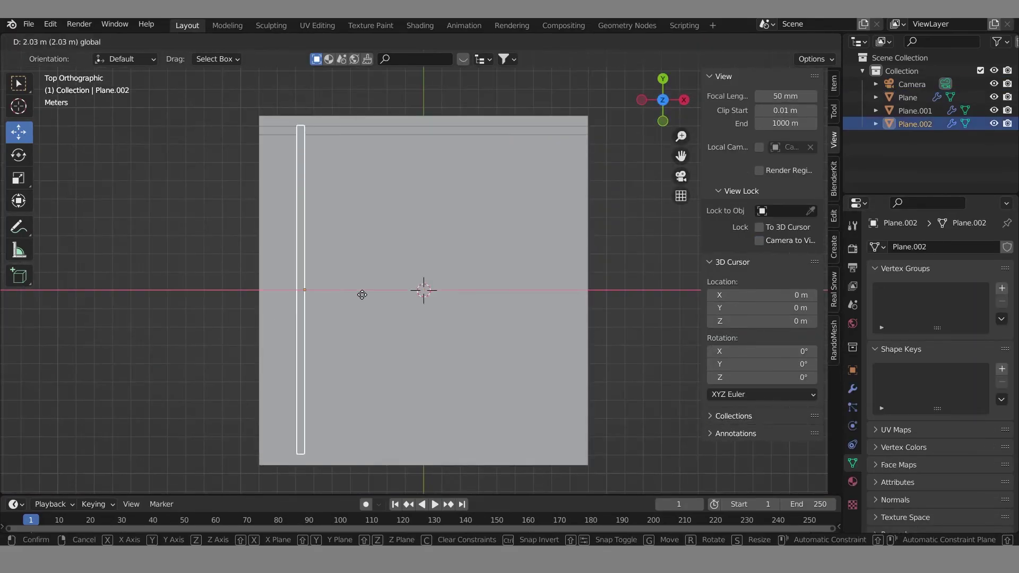
{"action": "left_click", "coordinate": [372, 319]}
{"action": "mouse_move", "coordinate": [425, 319]}
{"action": "middle_mouse_down"}
{"action": "mouse_move", "coordinate": [478, 320]}
{"action": "mouse_move", "coordinate": [307, 255]}
{"action": "mouse_move", "coordinate": [350, 317]}
{"action": "middle_mouse_up"}
{"action": "key", "text": "KP_0"}
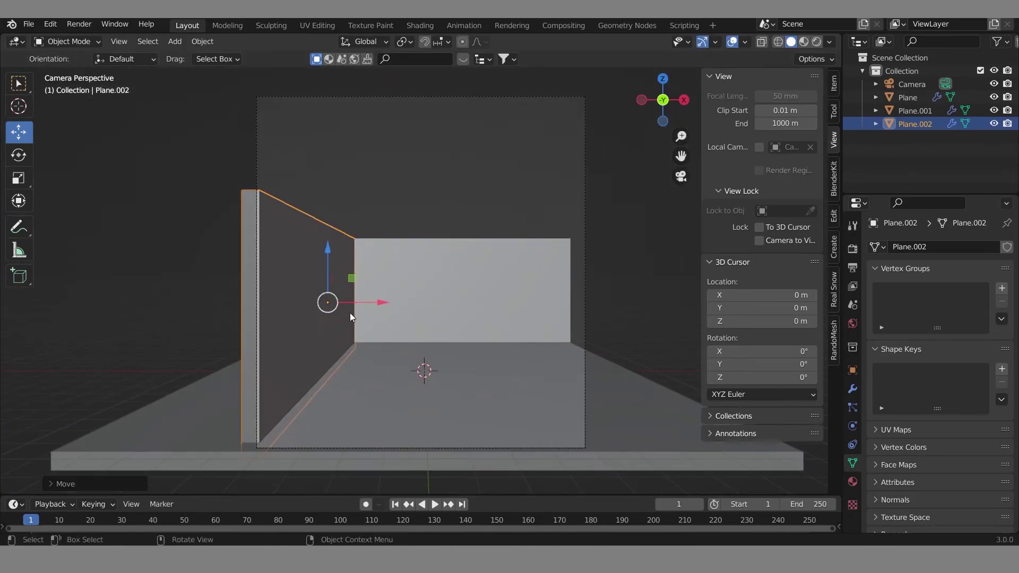
{"action": "key", "text": "g"}
{"action": "left_click", "coordinate": [377, 286]}
Step: Select the back wall from the top view and return to the camera view
{"action": "key", "text": "KP_7"}
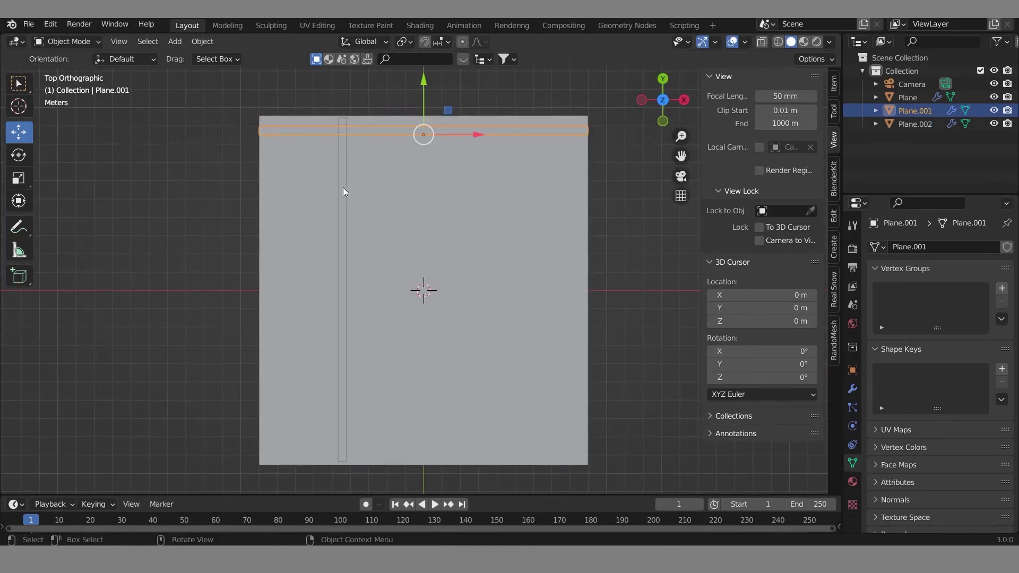
{"action": "key", "text": "Escape"}
{"action": "left_click", "coordinate": [479, 132]}
{"action": "key", "text": "KP_0"}
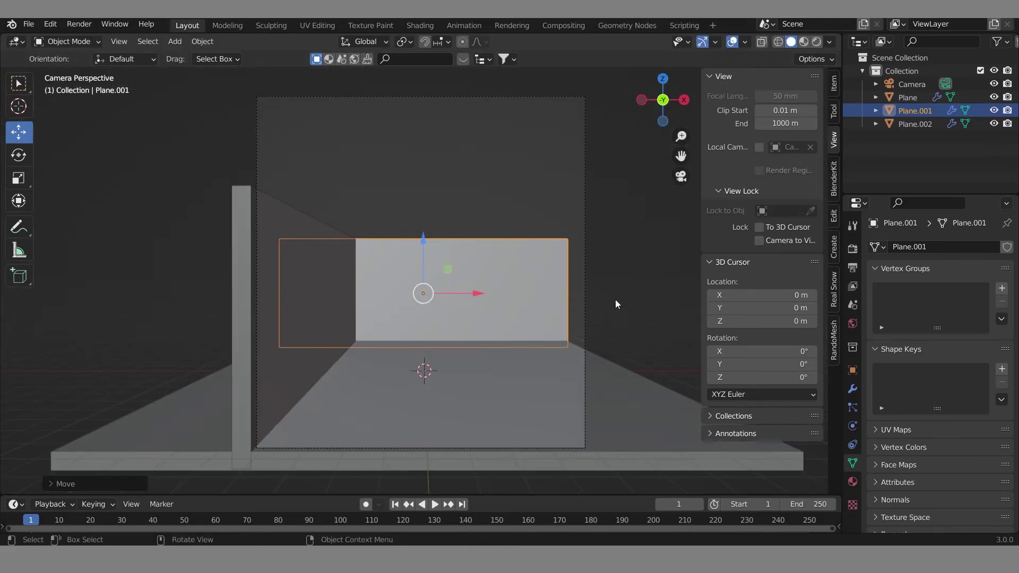
Step: Duplicate the floor plane and move the copy up along Z as the ceiling
{"action": "left_click", "coordinate": [460, 368]}
{"action": "key", "text": "shift+d"}
{"action": "key", "text": "Escape"}
{"action": "scroll", "coordinate": [461, 374], "scroll_direction": "down", "scroll_amount": 2}
{"action": "key", "text": "g"}
{"action": "key", "text": "z"}
{"action": "left_click", "coordinate": [459, 230]}
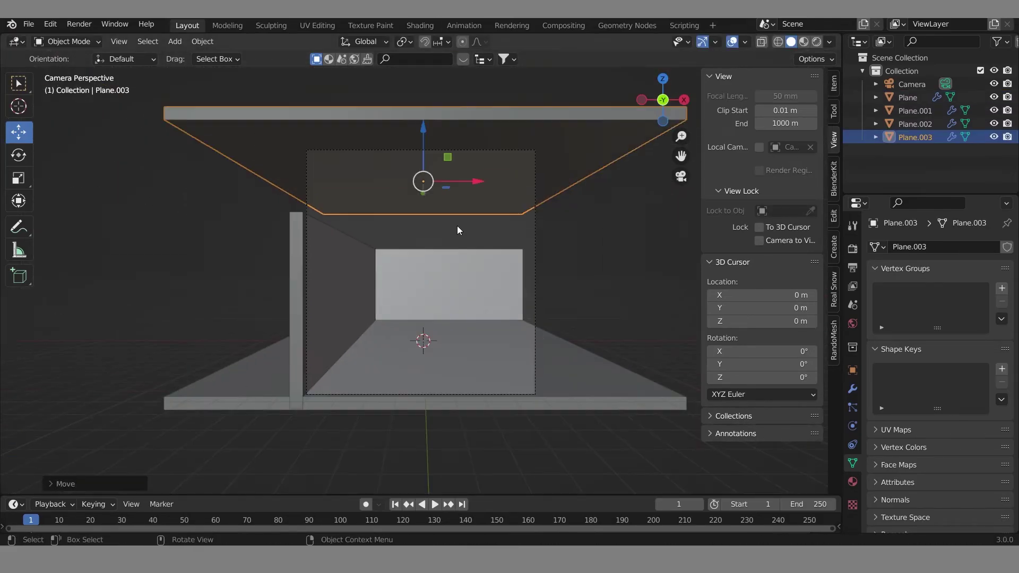
Step: Make the walls taller and reposition the left and back walls from the side view
{"action": "left_click", "coordinate": [303, 300]}
{"action": "key", "text": "KP_3"}
{"action": "key", "text": "g"}
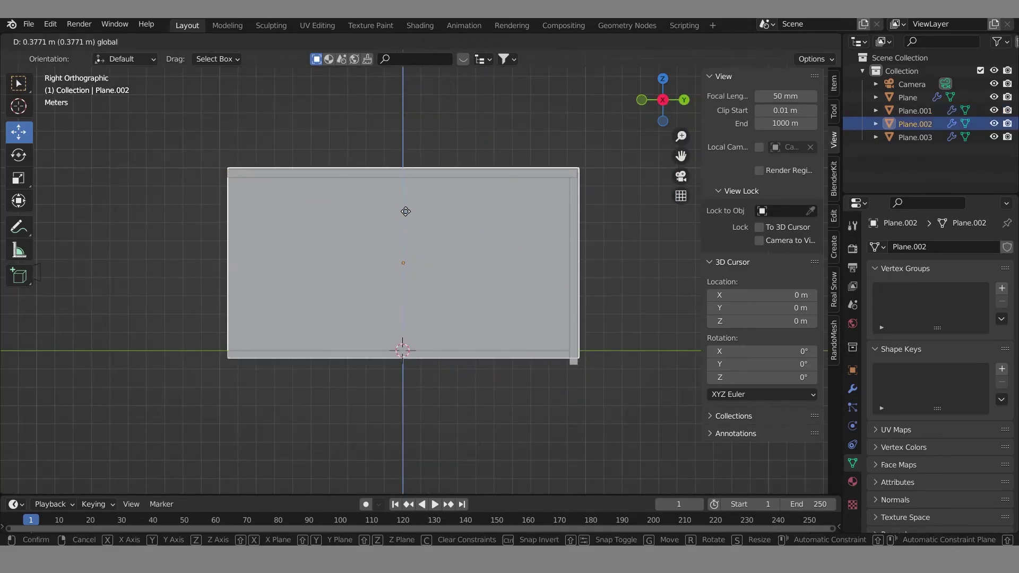
{"action": "left_click", "coordinate": [405, 211]}
{"action": "left_click", "coordinate": [572, 212]}
{"action": "key", "text": "g"}
{"action": "key", "text": "KP_0"}
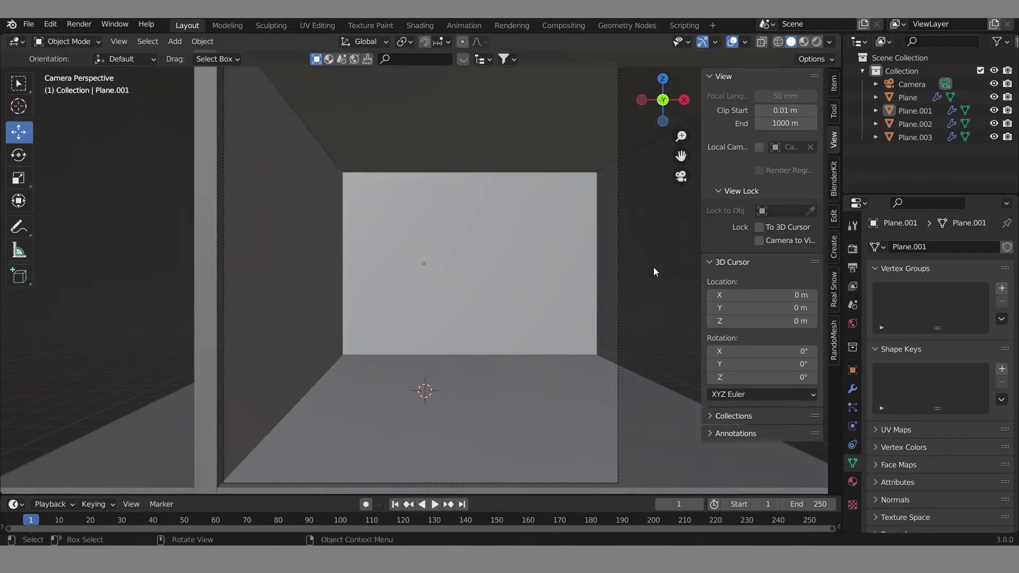
Step: Switch to a rendered preview with the Cycles engine on the GPU
{"action": "key", "text": "n"}
{"action": "key", "text": "z"}
{"action": "left_click", "coordinate": [852, 248]}
{"action": "left_click", "coordinate": [970, 246]}
{"action": "left_click", "coordinate": [969, 284]}
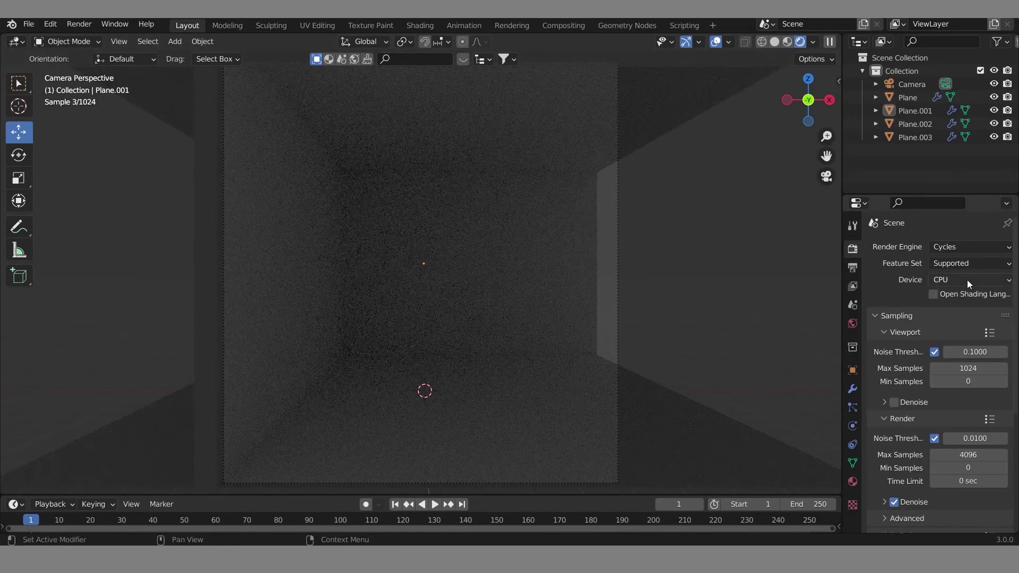
{"action": "left_click", "coordinate": [960, 314]}
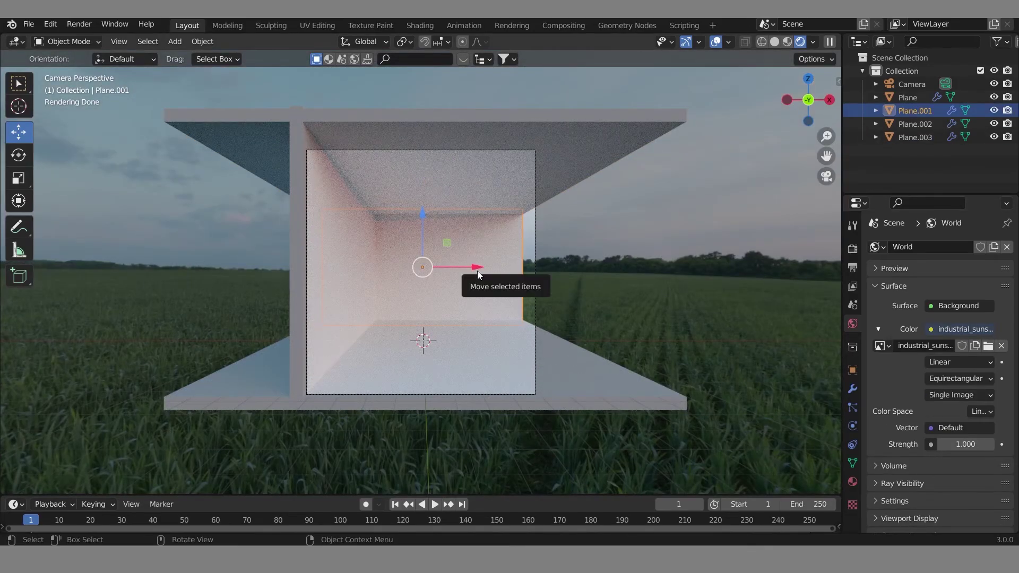
Step: Place the copied wall along the base and shorten its height in front view
{"action": "left_click_drag", "start_coordinate": [477, 269], "coordinate": [434, 297]}
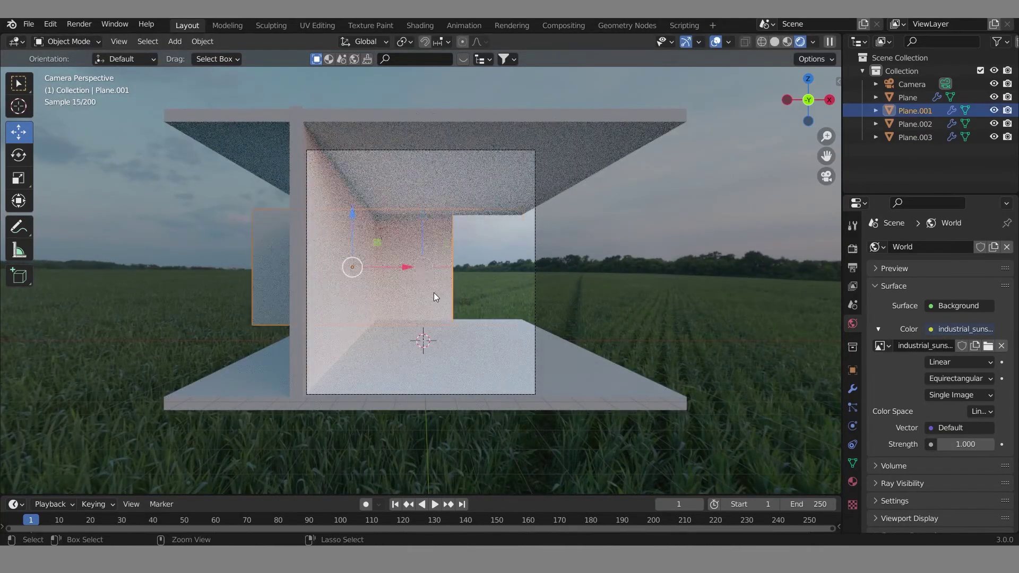
{"action": "key", "text": "ctrl+z"}
{"action": "left_click", "coordinate": [348, 322]}
{"action": "key", "text": "KP_1"}
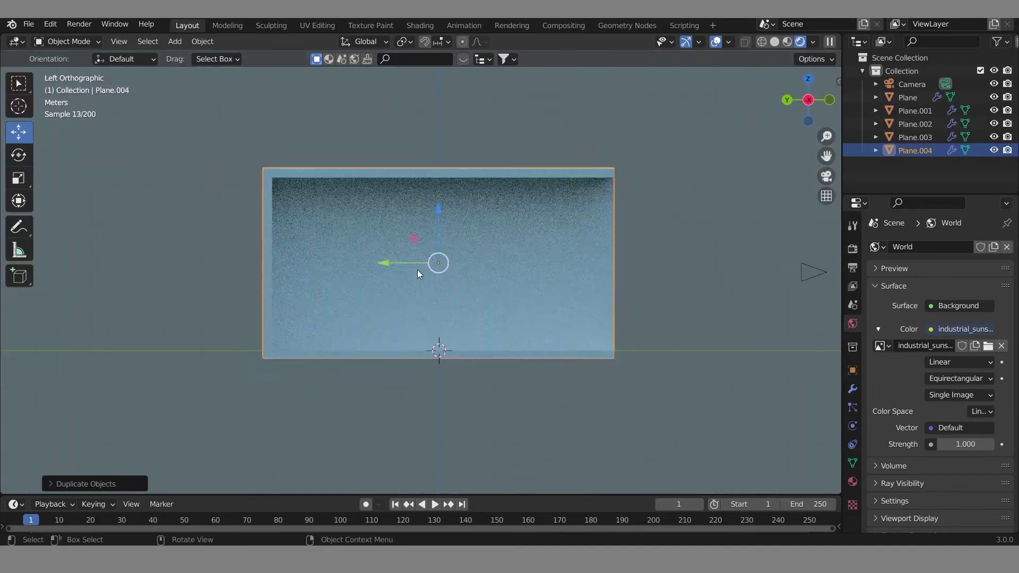
{"action": "key", "text": "s"}
{"action": "key", "text": "z"}
{"action": "left_click", "coordinate": [684, 314]}
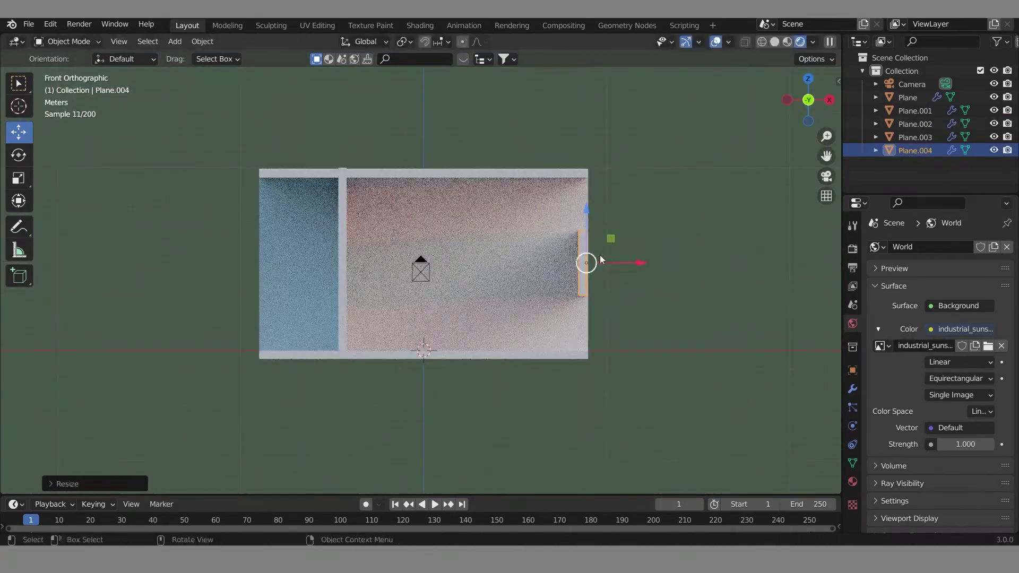
Step: Refine the low wall's height and set its Solidify thickness to 0.2 m
{"action": "key", "text": "s"}
{"action": "key", "text": "z"}
{"action": "left_click", "coordinate": [618, 278]}
{"action": "left_click", "coordinate": [852, 389]}
{"action": "left_click_drag", "start_coordinate": [959, 334], "coordinate": [976, 335]}
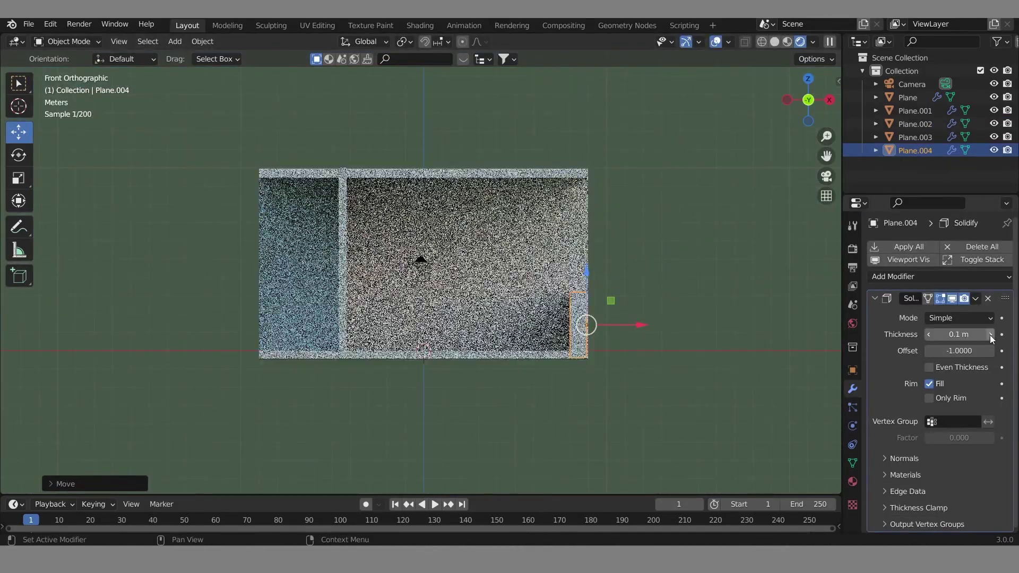
{"action": "left_click", "coordinate": [606, 338]}
Step: Check the new short wall through the camera, then orbit to view the building from outside
{"action": "key", "text": "KP_0"}
{"action": "left_click", "coordinate": [658, 377]}
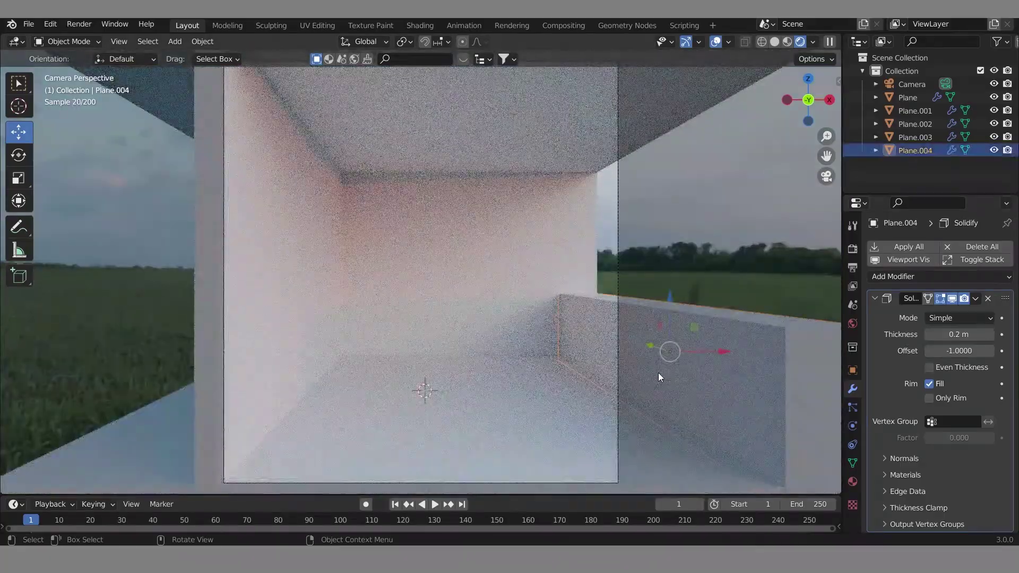
{"action": "left_click", "coordinate": [734, 368]}
{"action": "key", "text": "KP_0"}
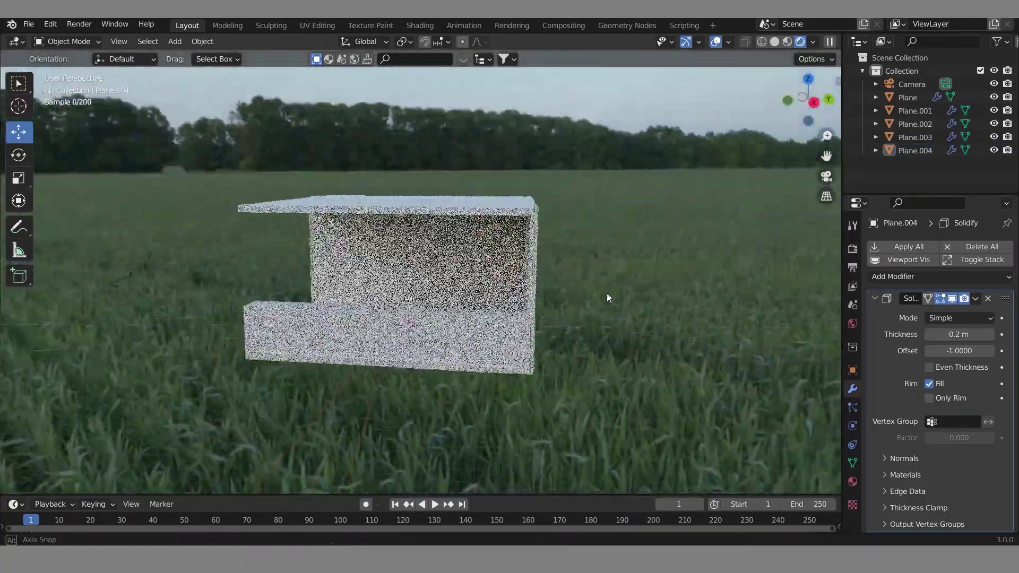
{"action": "key", "text": "KP_0"}
{"action": "middle_click_drag", "start_coordinate": [679, 279], "coordinate": [415, 250]}
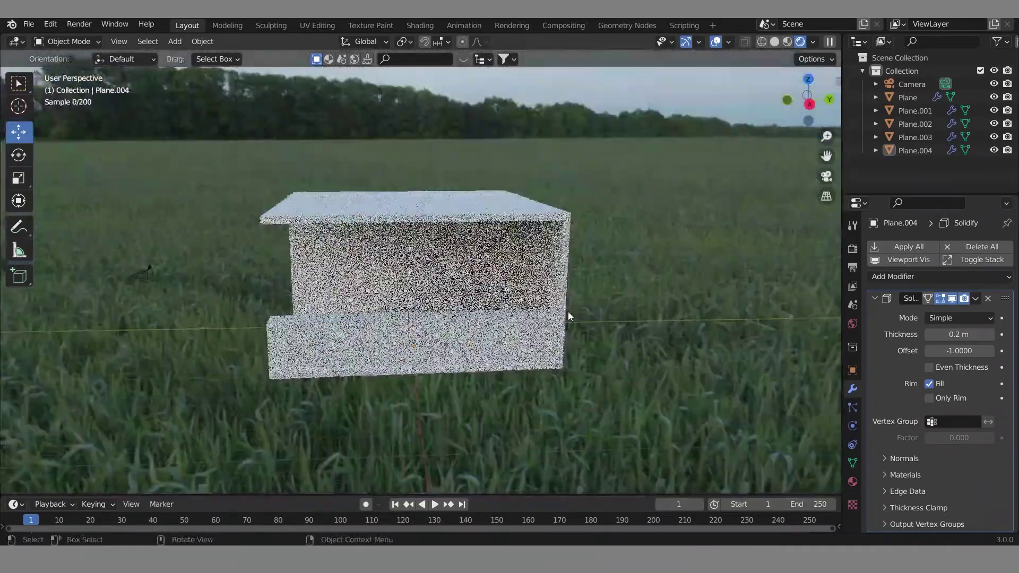
Step: Add a 256-vertex cylinder and stretch it 5 times taller along Z into a column
{"action": "key", "text": "shift+a"}
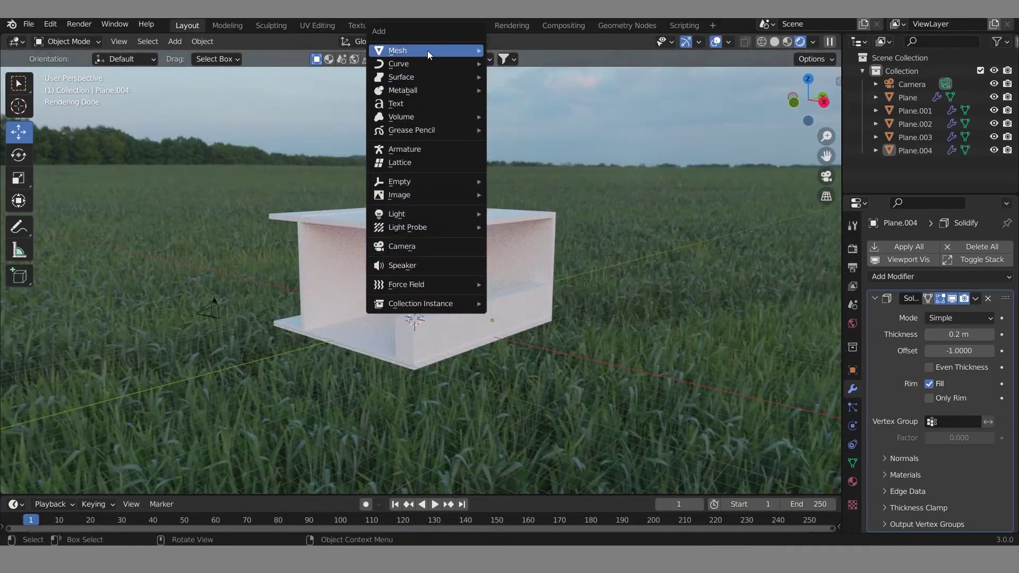
{"action": "left_click", "coordinate": [531, 113]}
{"action": "left_click", "coordinate": [74, 482]}
{"action": "left_click", "coordinate": [160, 325]}
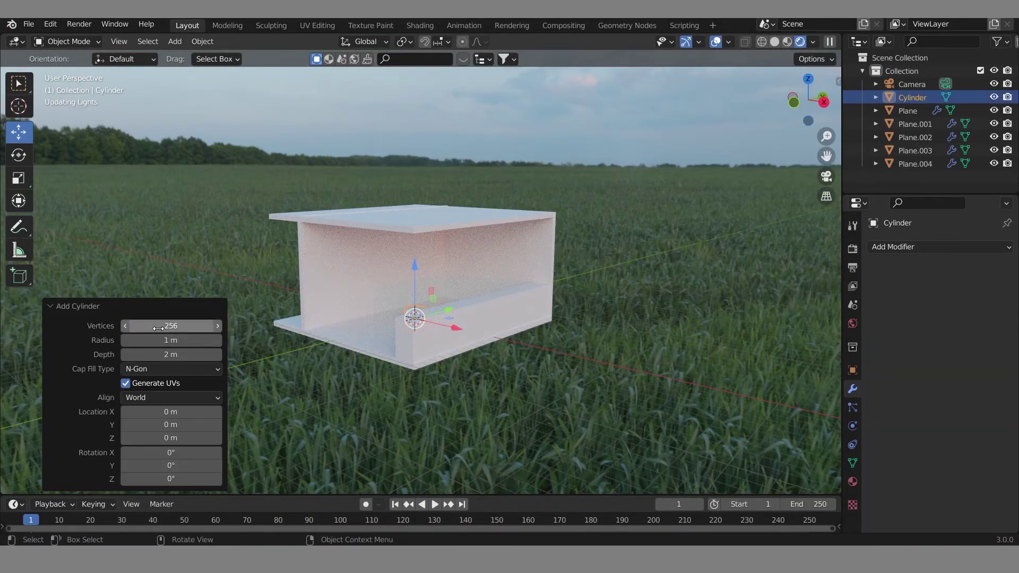
{"action": "key", "text": "KP_1"}
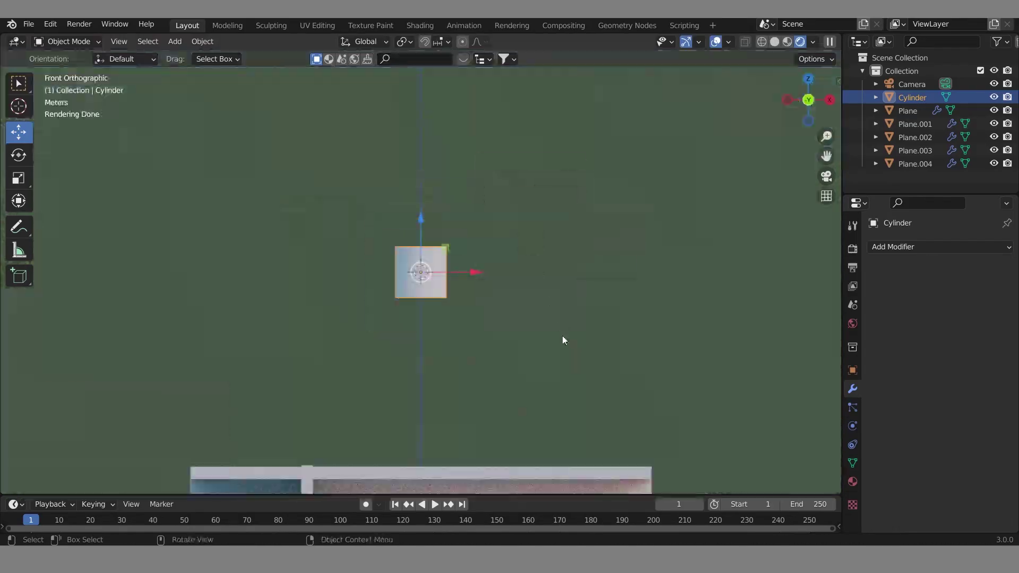
{"action": "key", "text": "s"}
{"action": "key", "text": "z"}
{"action": "key", "text": "5"}
{"action": "key", "text": "Return"}
Step: Lower the column onto the platform and adjust its size in side view
{"action": "key", "text": "KP_3"}
{"action": "key", "text": "g"}
{"action": "key", "text": "z"}
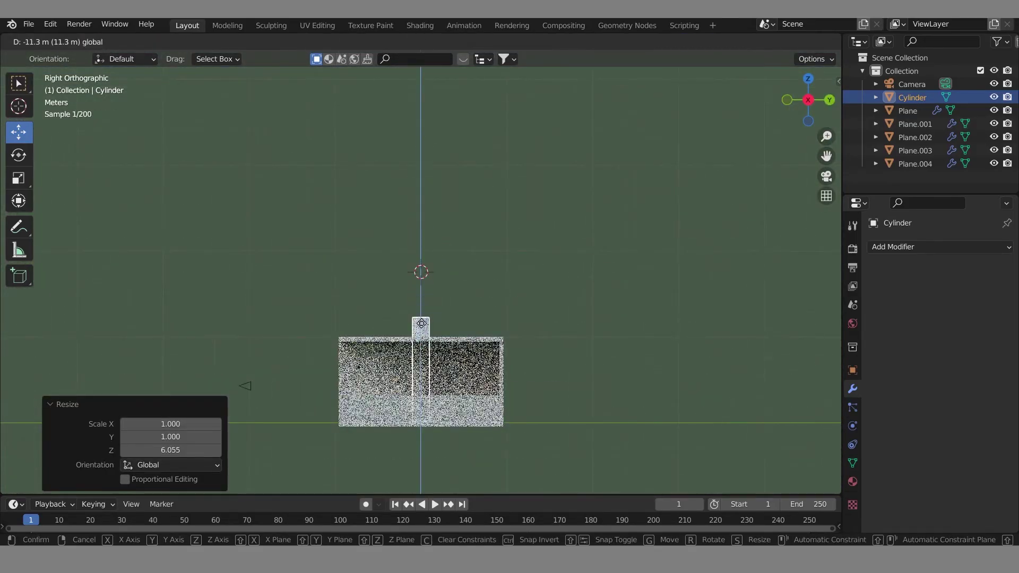
{"action": "key", "text": "Return"}
{"action": "key", "text": "s"}
{"action": "key", "text": "Return"}
{"action": "scroll", "coordinate": [477, 383], "scroll_direction": "up", "scroll_amount": 2}
Step: Slide the column along X over the platform and fine-tune its height
{"action": "key", "text": "KP_1"}
{"action": "key", "text": "g"}
{"action": "key", "text": "x"}
{"action": "key", "text": "Return"}
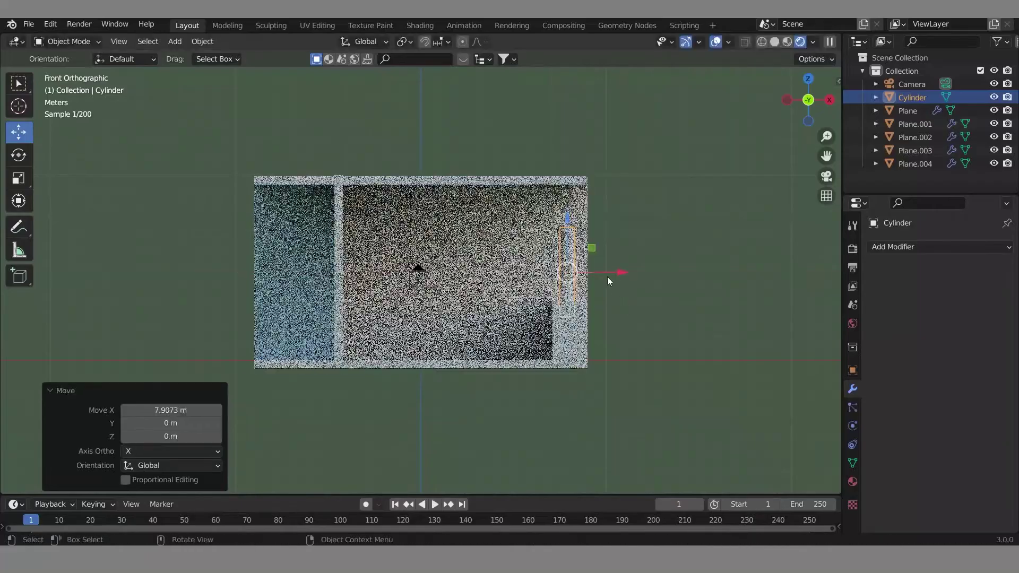
{"action": "key", "text": "g"}
{"action": "key", "text": "Return"}
{"action": "key", "text": "KP_3"}
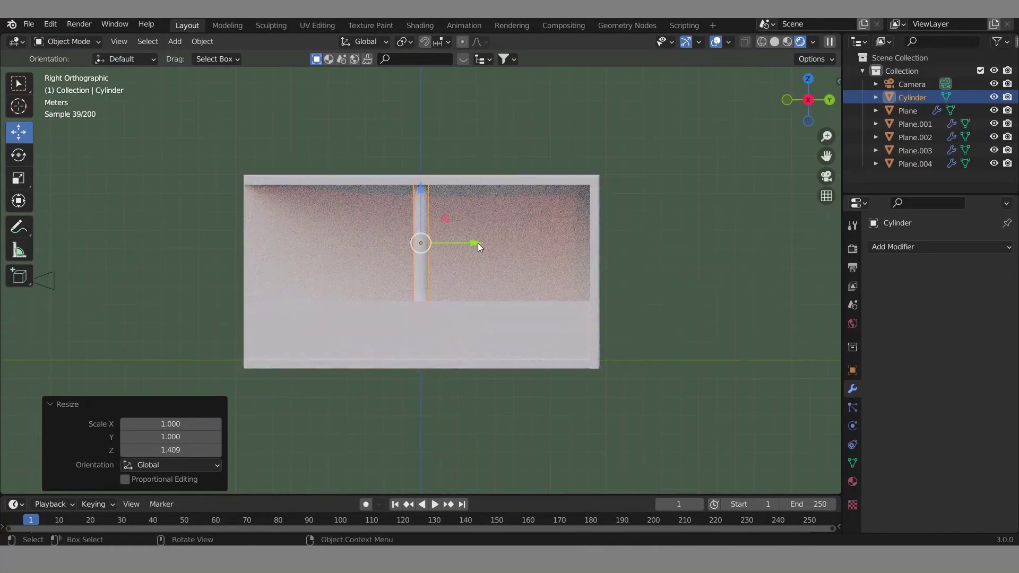
Step: Duplicate the column along Y and adjust the spacing of the first two columns
{"action": "key", "text": "shift+d"}
{"action": "key", "text": "Escape"}
{"action": "left_click_drag", "start_coordinate": [608, 248], "coordinate": [541, 257]}
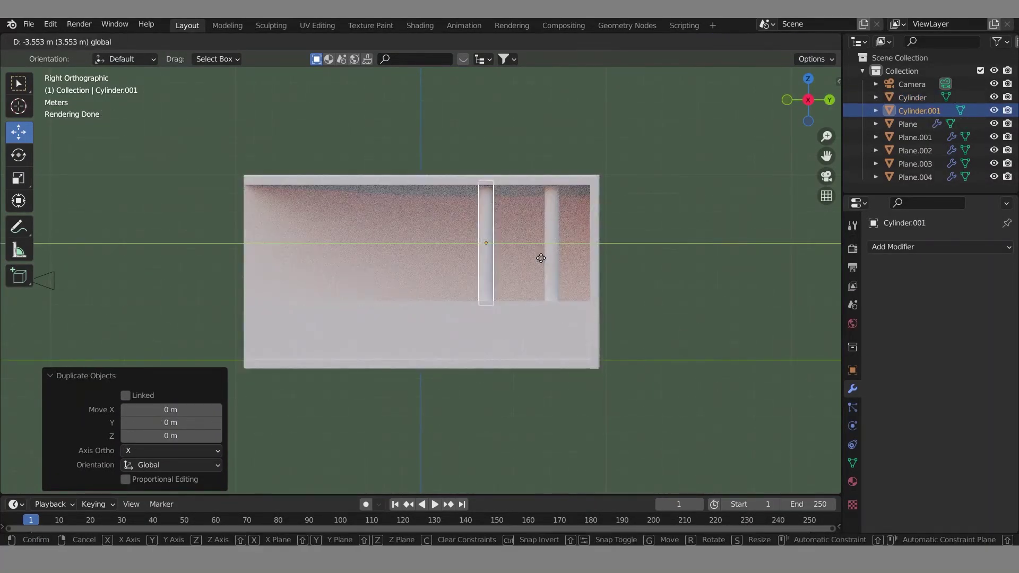
{"action": "left_click", "coordinate": [541, 257]}
{"action": "left_click", "coordinate": [551, 244]}
{"action": "scroll", "coordinate": [584, 233], "scroll_direction": "up", "scroll_amount": 2}
{"action": "key", "text": "z"}
{"action": "left_click_drag", "start_coordinate": [658, 230], "coordinate": [644, 231]}
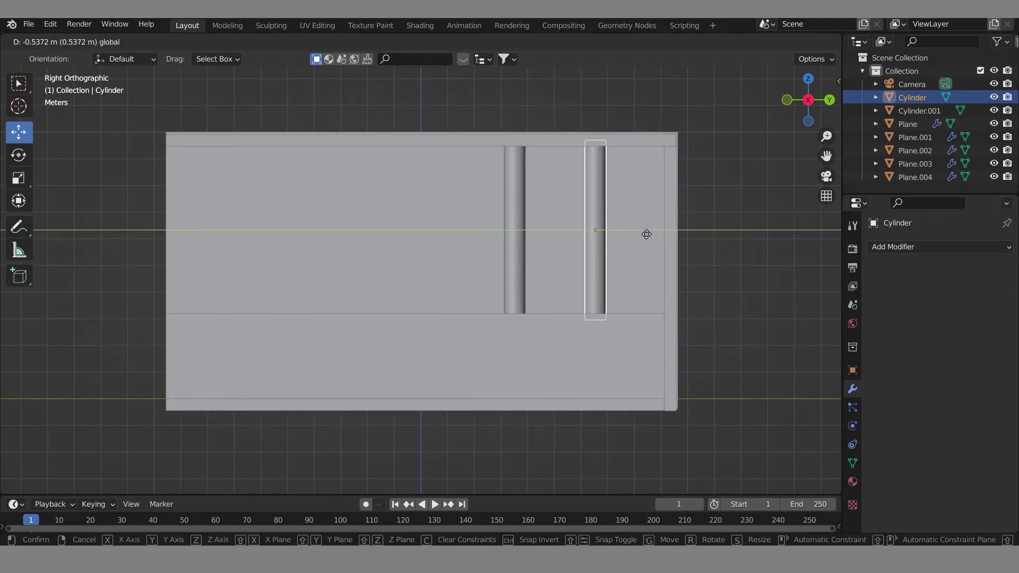
{"action": "left_click", "coordinate": [514, 232]}
Step: Duplicate the column repeatedly to make a row of six columns along the platform
{"action": "key", "text": "shift+d"}
{"action": "left_click", "coordinate": [481, 249]}
{"action": "key", "text": "shift+d"}
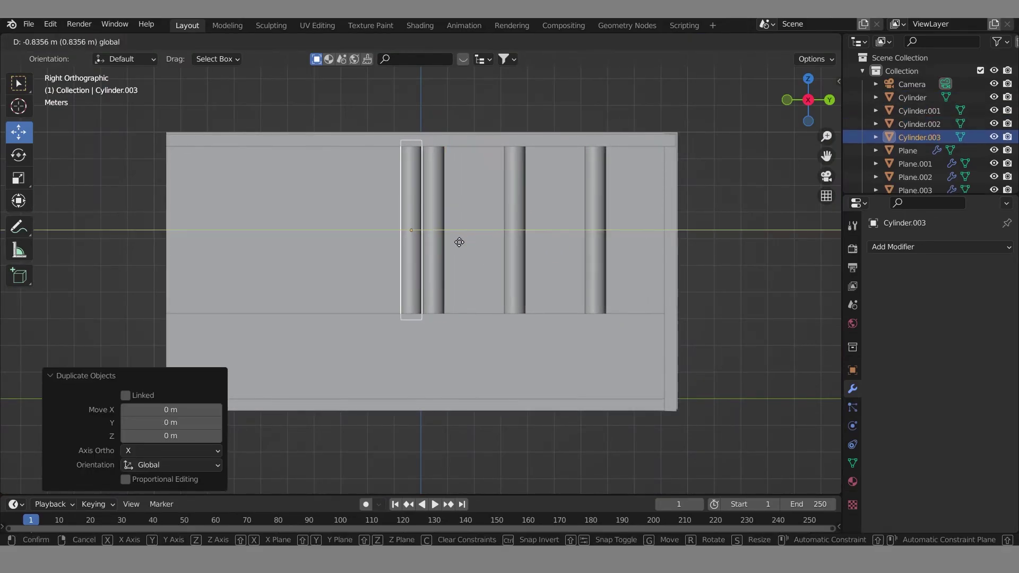
{"action": "left_click", "coordinate": [401, 256]}
{"action": "key", "text": "shift+d"}
{"action": "left_click", "coordinate": [323, 257]}
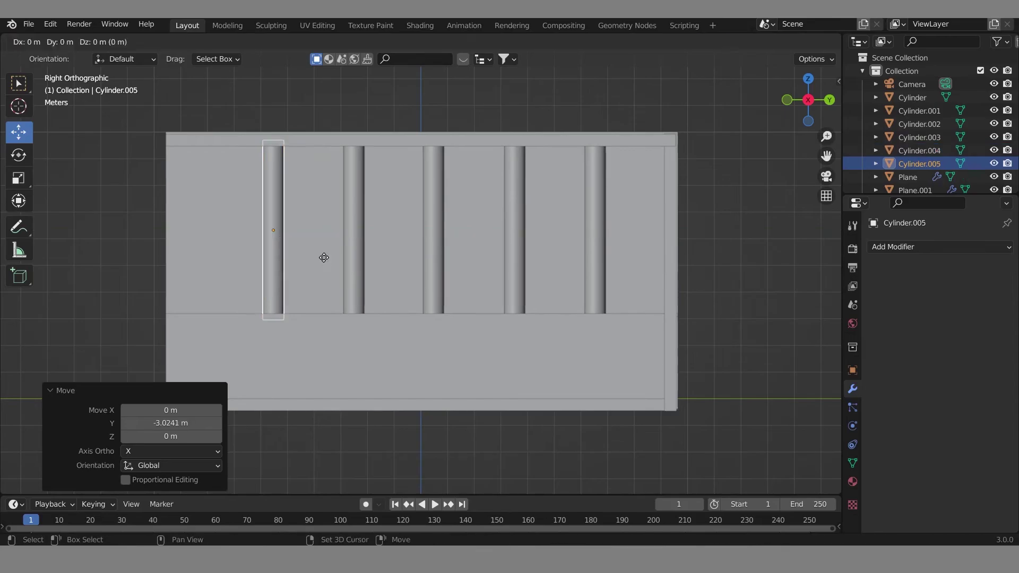
{"action": "key", "text": "shift+d"}
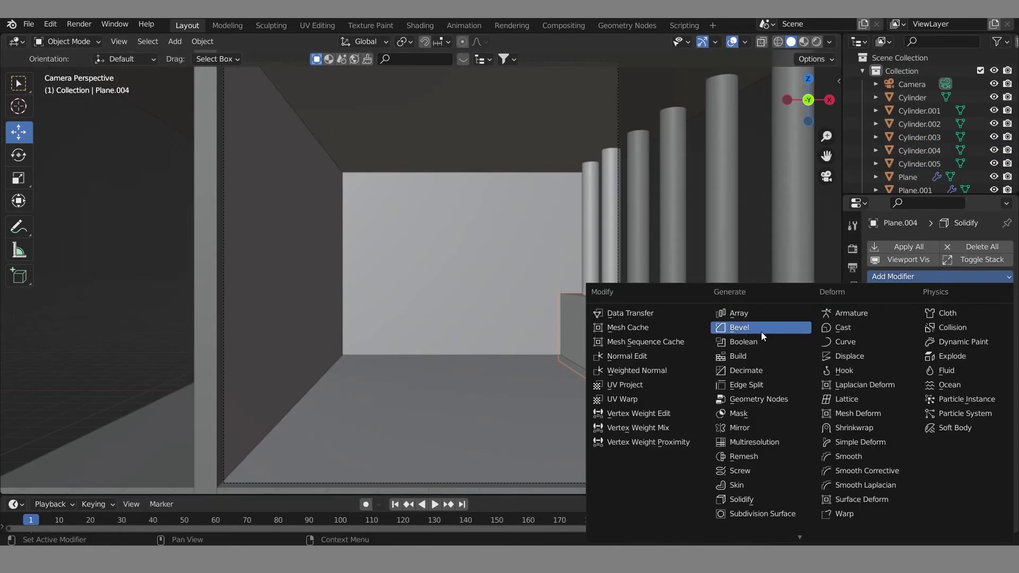
{"action": "scroll", "coordinate": [984, 434], "scroll_direction": "down", "scroll_amount": 5}
Step: Set the platform's Bevel modifier to Width mode, return to camera view and add another cylinder
{"action": "left_click", "coordinate": [960, 459]}
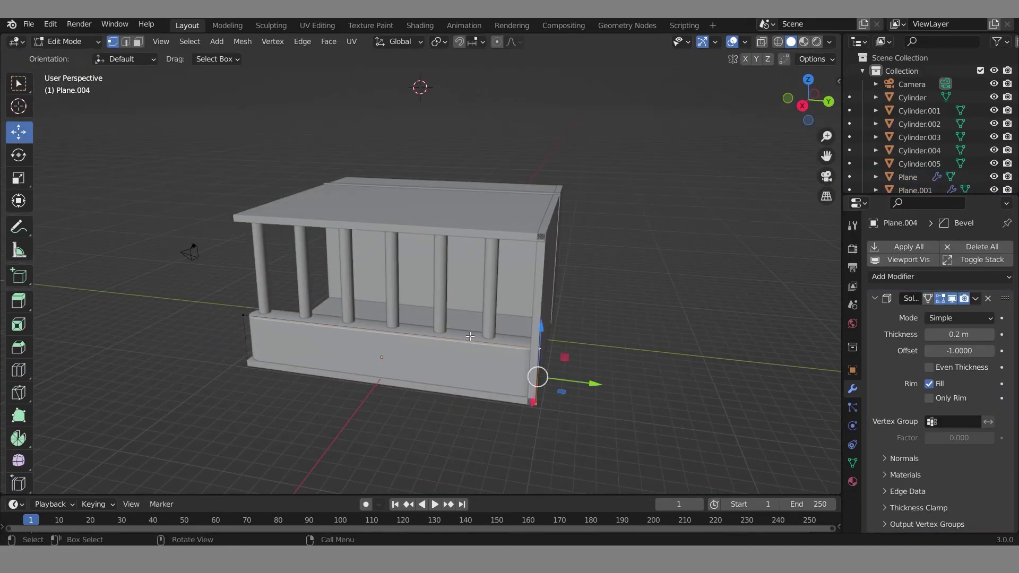
{"action": "left_click", "coordinate": [610, 391]}
{"action": "key", "text": "Tab"}
{"action": "key", "text": "KP_0"}
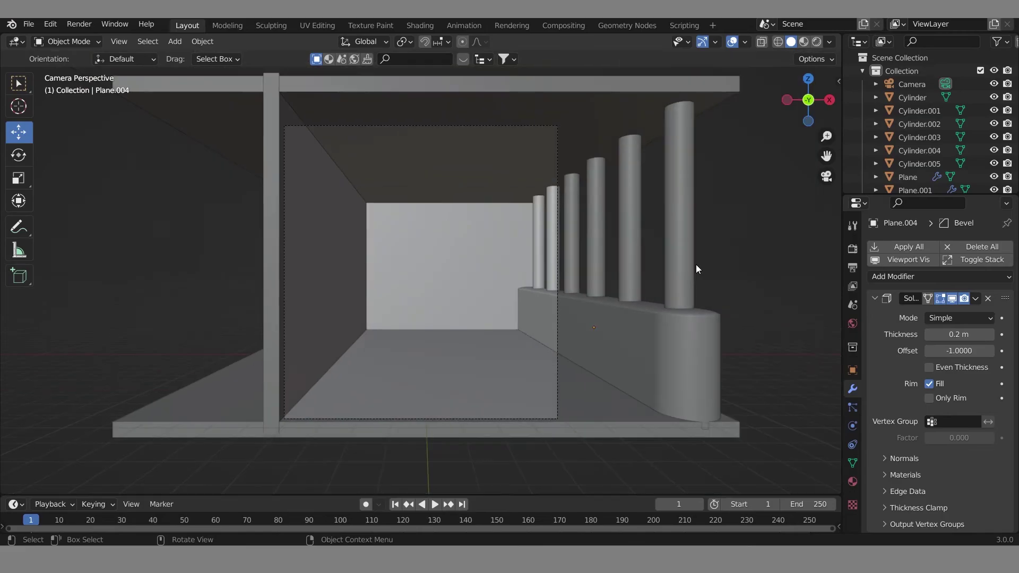
{"action": "key", "text": "shift+a"}
{"action": "left_click", "coordinate": [753, 297]}
Step: Reset the 3D cursor to the world origin and add a cylinder there
{"action": "scroll", "coordinate": [557, 352], "scroll_direction": "down", "scroll_amount": 3}
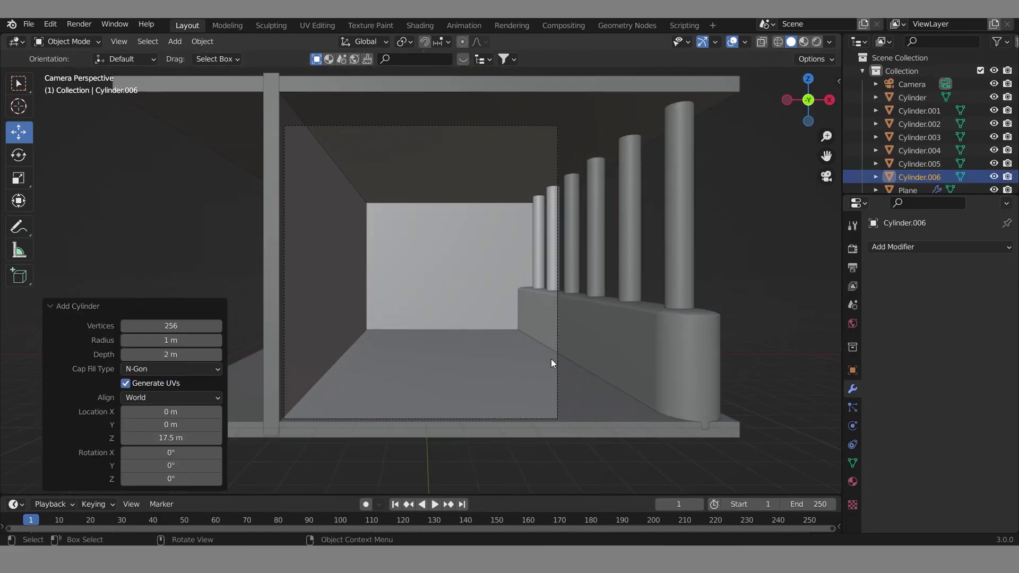
{"action": "key", "text": "shift+s"}
{"action": "left_click", "coordinate": [506, 439]}
{"action": "key", "text": "shift+a"}
{"action": "left_click", "coordinate": [567, 343]}
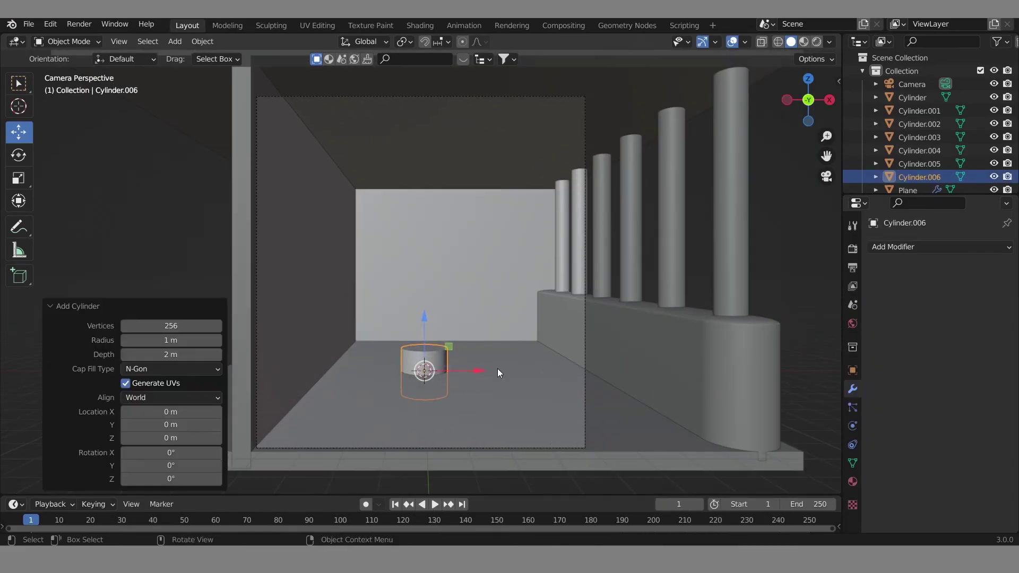
{"action": "key", "text": "grave"}
{"action": "left_click", "coordinate": [871, 366]}
Step: Rotate the cylinder and move it up against the building's end wall
{"action": "key", "text": "n"}
{"action": "left_click_drag", "start_coordinate": [748, 176], "coordinate": [756, 176]}
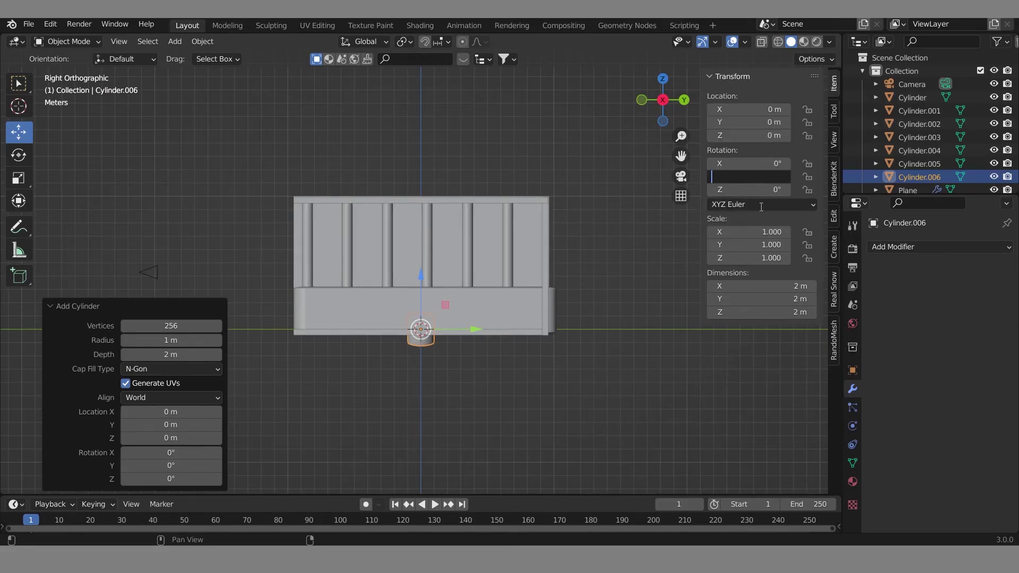
{"action": "left_click_drag", "start_coordinate": [477, 334], "coordinate": [604, 334]}
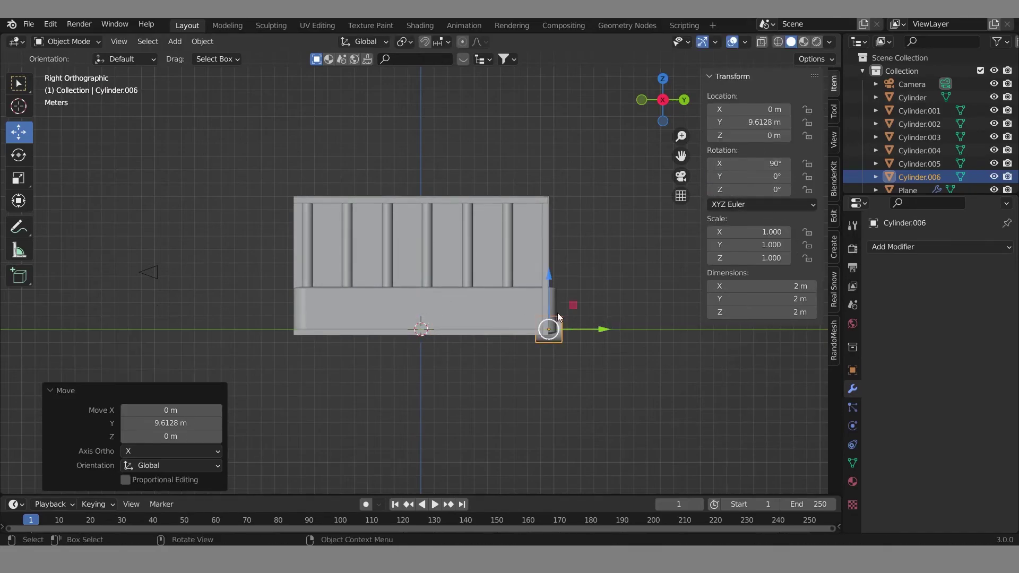
{"action": "left_click_drag", "start_coordinate": [548, 308], "coordinate": [548, 244]}
{"action": "middle_click_drag", "start_coordinate": [548, 244], "coordinate": [531, 255]}
{"action": "key", "text": "KP_0"}
Step: Shift the cylinder along X and resize it along one axis
{"action": "key", "text": "g"}
{"action": "key", "text": "x"}
{"action": "left_click", "coordinate": [626, 343]}
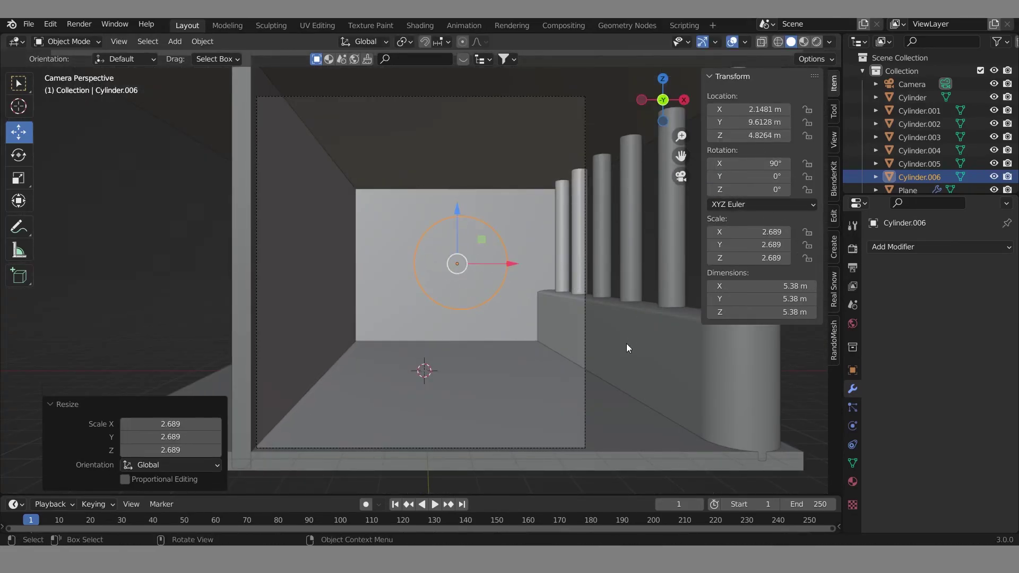
{"action": "middle_click_drag", "start_coordinate": [626, 342], "coordinate": [535, 346]}
{"action": "key", "text": "s"}
{"action": "key", "text": "x"}
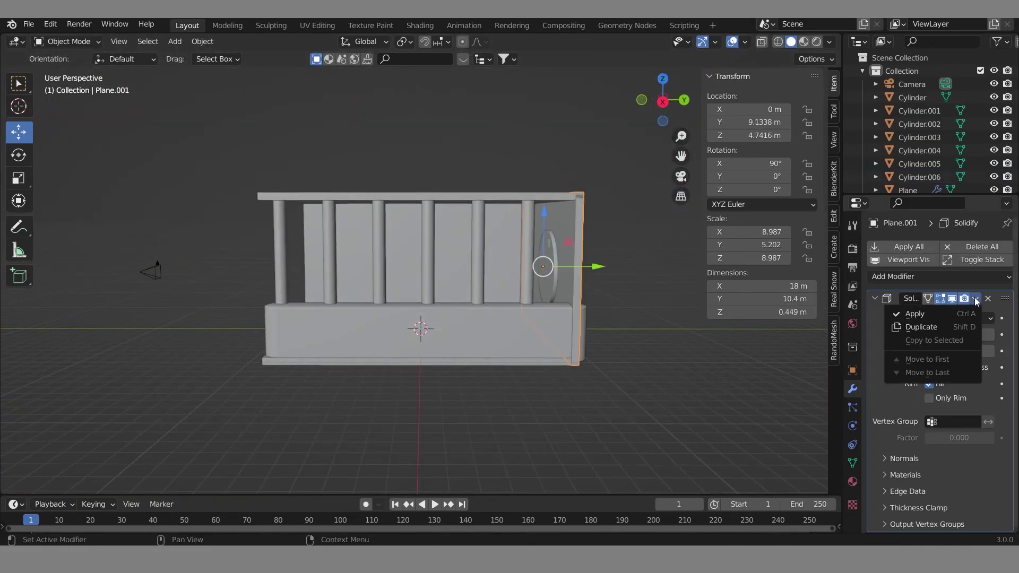
Step: Cut a round opening in the end wall with an applied Boolean modifier
{"action": "left_click", "coordinate": [914, 313]}
{"action": "left_click", "coordinate": [939, 276]}
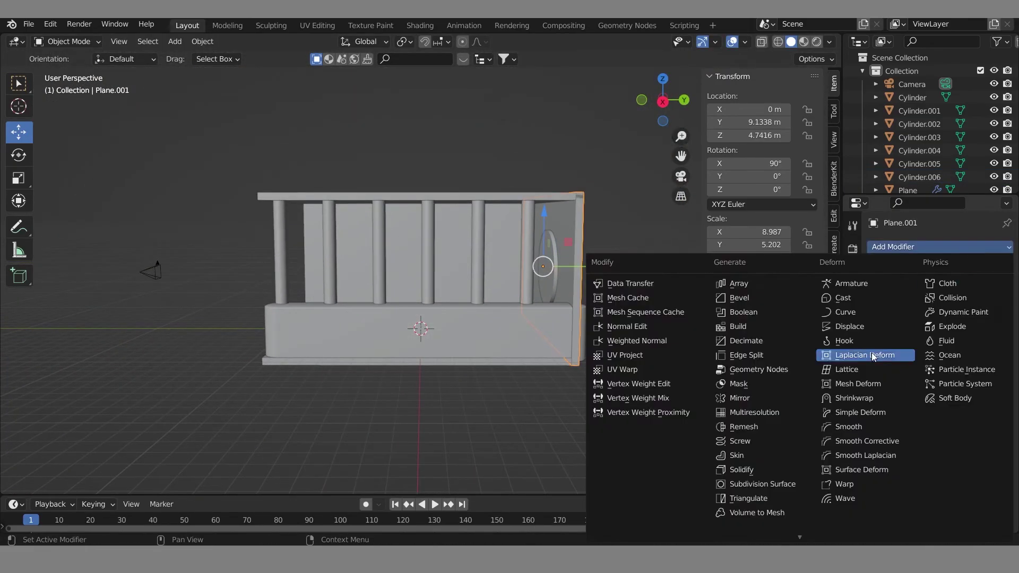
{"action": "left_click", "coordinate": [706, 309]}
{"action": "left_click", "coordinate": [950, 314]}
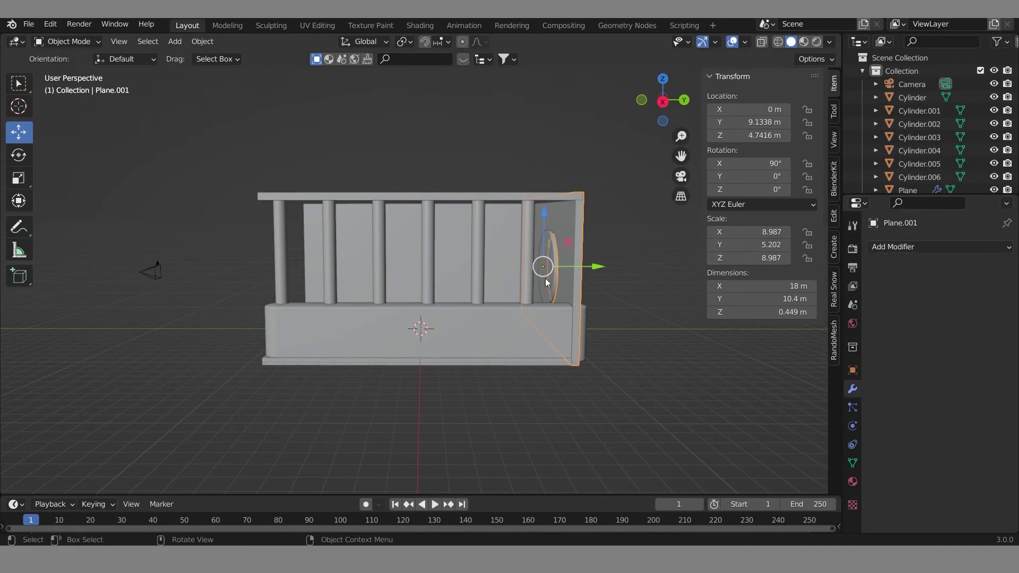
{"action": "key", "text": "KP_0"}
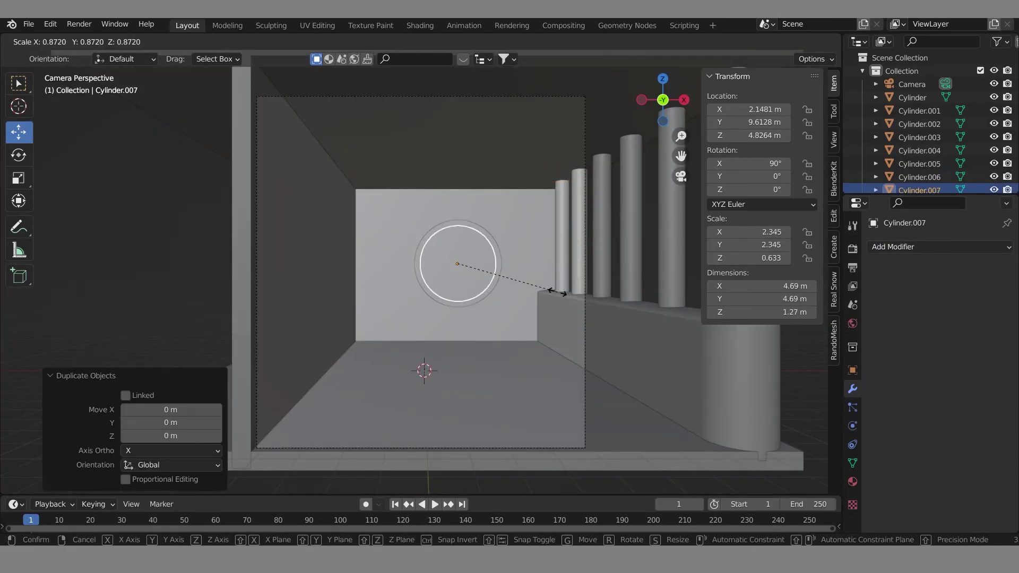
Step: Select the round disc, add and then remove a Boolean modifier, and frame it
{"action": "left_click", "coordinate": [573, 295]}
{"action": "left_click", "coordinate": [881, 247]}
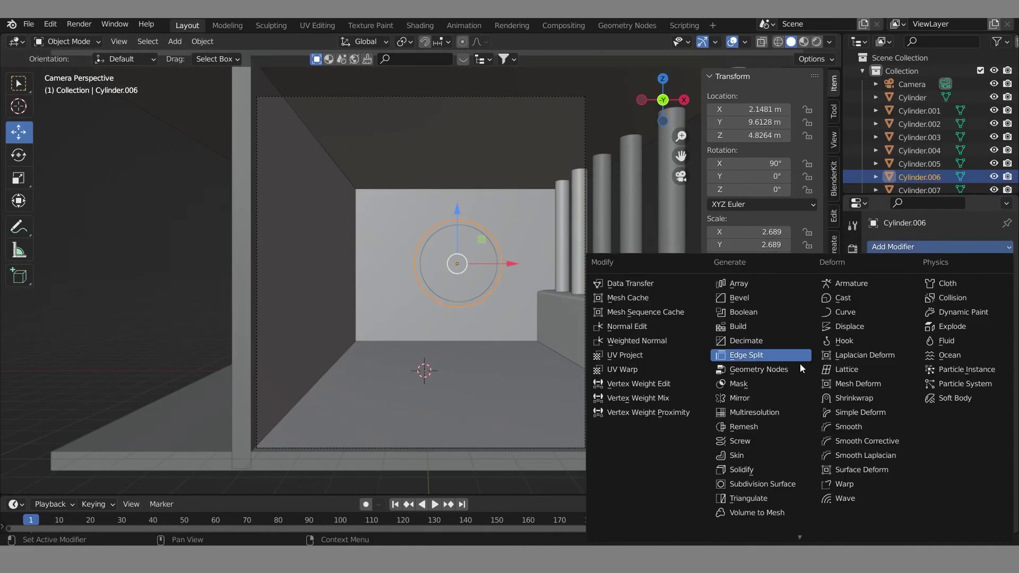
{"action": "left_click", "coordinate": [743, 311]}
{"action": "left_click", "coordinate": [980, 300]}
{"action": "key", "text": "KP_3"}
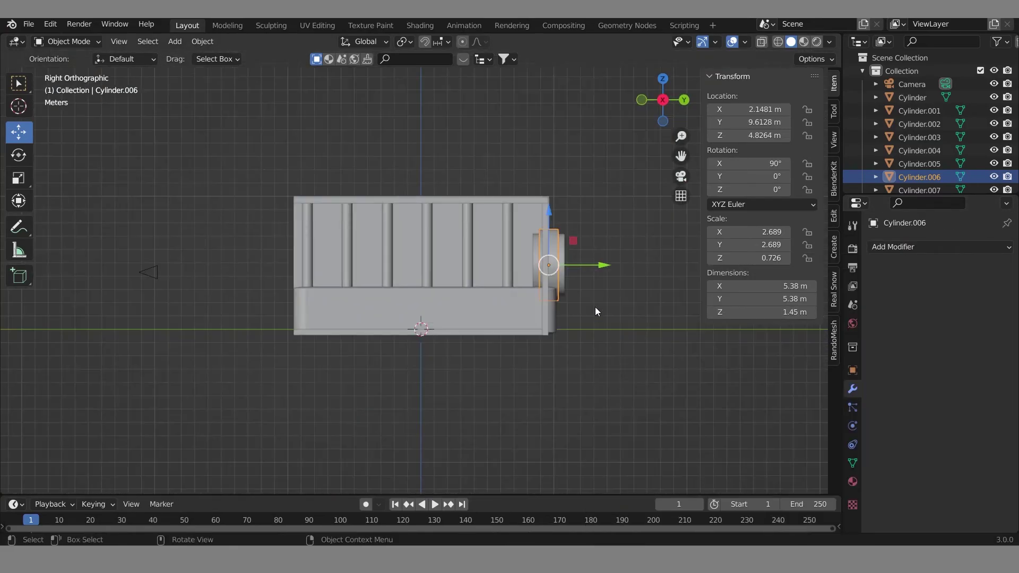
{"action": "key", "text": "KP_Decimal"}
Step: Flatten the discs along Y and place the thin disc against the wall
{"action": "key", "text": "s"}
{"action": "key", "text": "y"}
{"action": "left_click", "coordinate": [477, 265]}
{"action": "key", "text": "g"}
{"action": "key", "text": "y"}
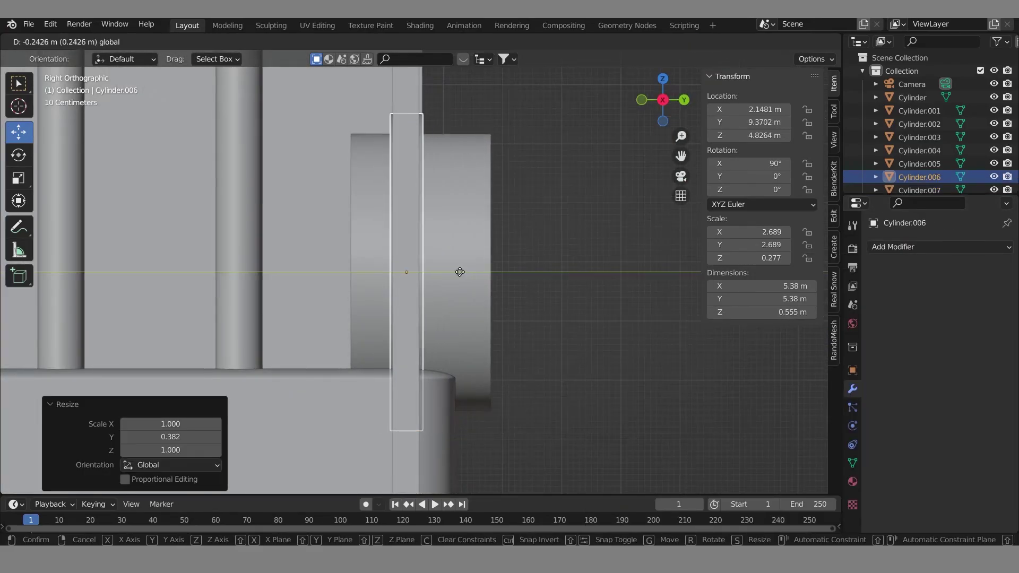
{"action": "left_click", "coordinate": [460, 272]}
{"action": "key", "text": "s"}
{"action": "key", "text": "y"}
{"action": "mouse_move", "coordinate": [479, 272]}
{"action": "middle_mouse_down"}
{"action": "mouse_move", "coordinate": [483, 282]}
{"action": "mouse_move", "coordinate": [569, 295]}
{"action": "mouse_move", "coordinate": [473, 297]}
{"action": "middle_mouse_up"}
Step: Tilt the thin disc into place in the side view
{"action": "key", "text": "KP_3"}
{"action": "key", "text": "r"}
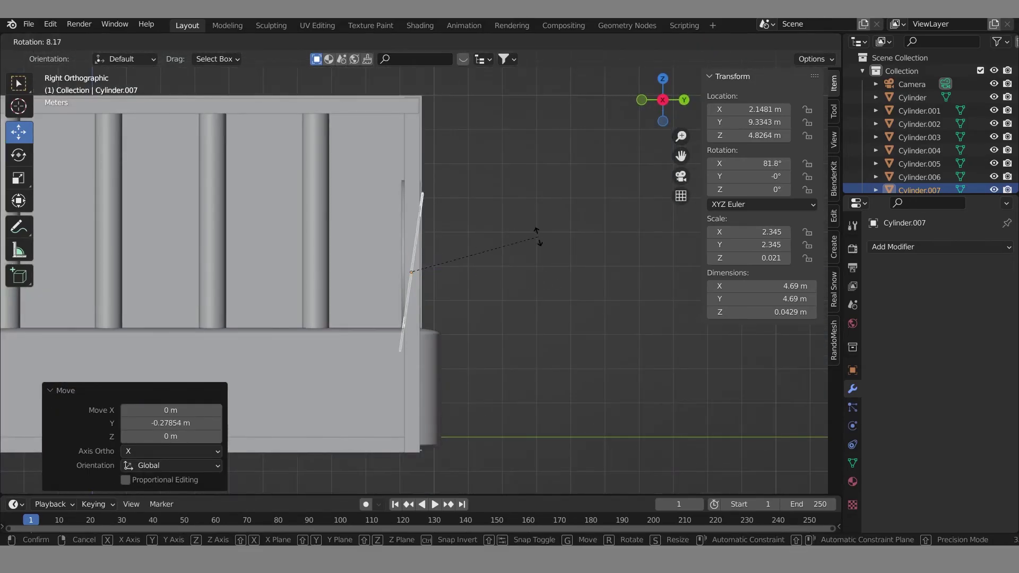
{"action": "left_click", "coordinate": [537, 237]}
{"action": "mouse_move", "coordinate": [545, 253]}
{"action": "middle_mouse_down"}
{"action": "mouse_move", "coordinate": [464, 313]}
{"action": "mouse_move", "coordinate": [618, 215]}
{"action": "middle_mouse_up"}
Step: Snap the cursor to the disc, select the back wall and preview in Rendered shading
{"action": "key", "text": "shift+s"}
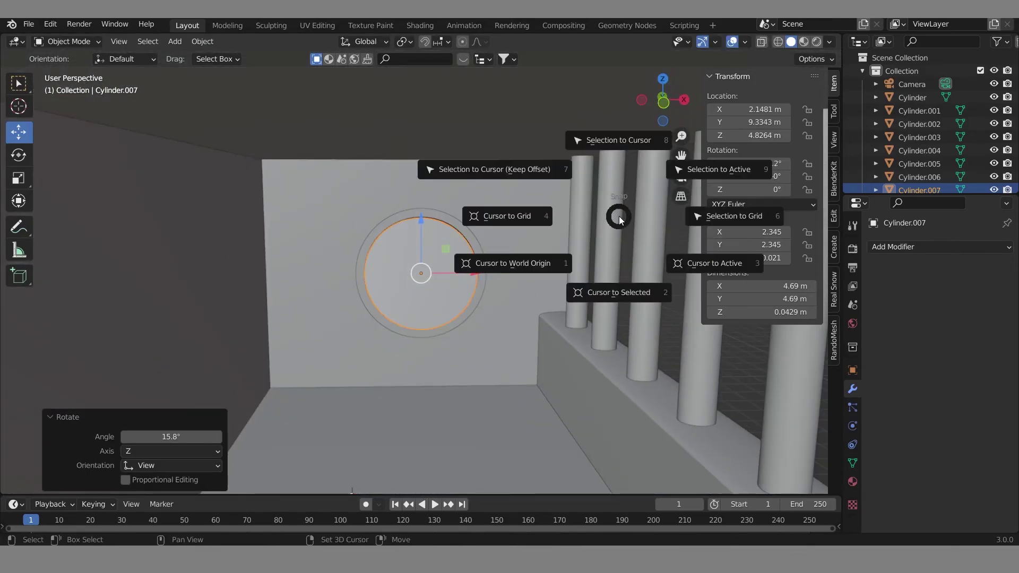
{"action": "key", "text": "2"}
{"action": "key", "text": "KP_0"}
{"action": "key", "text": "shift+a"}
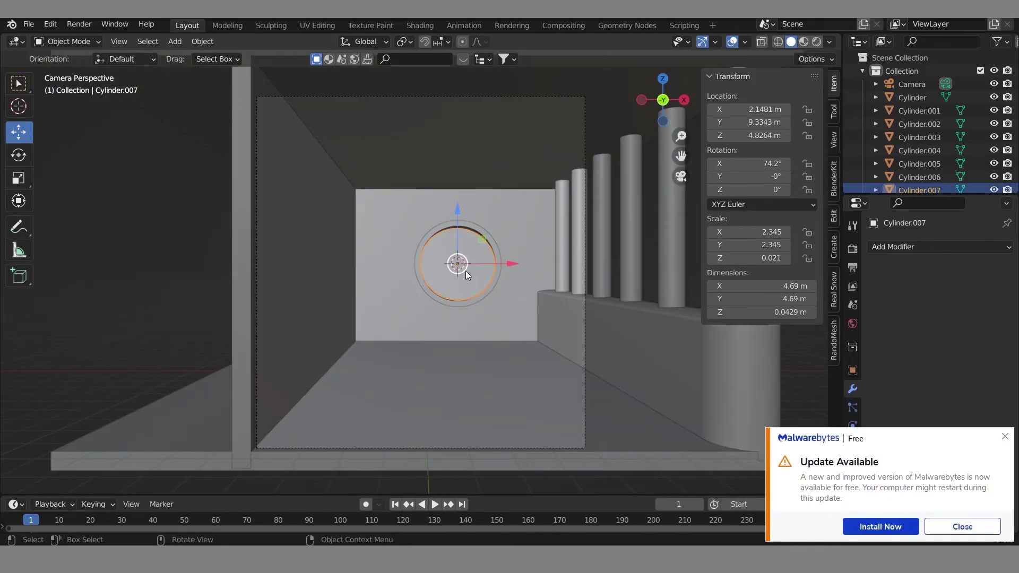
{"action": "left_click", "coordinate": [466, 270]}
{"action": "left_click", "coordinate": [816, 41]}
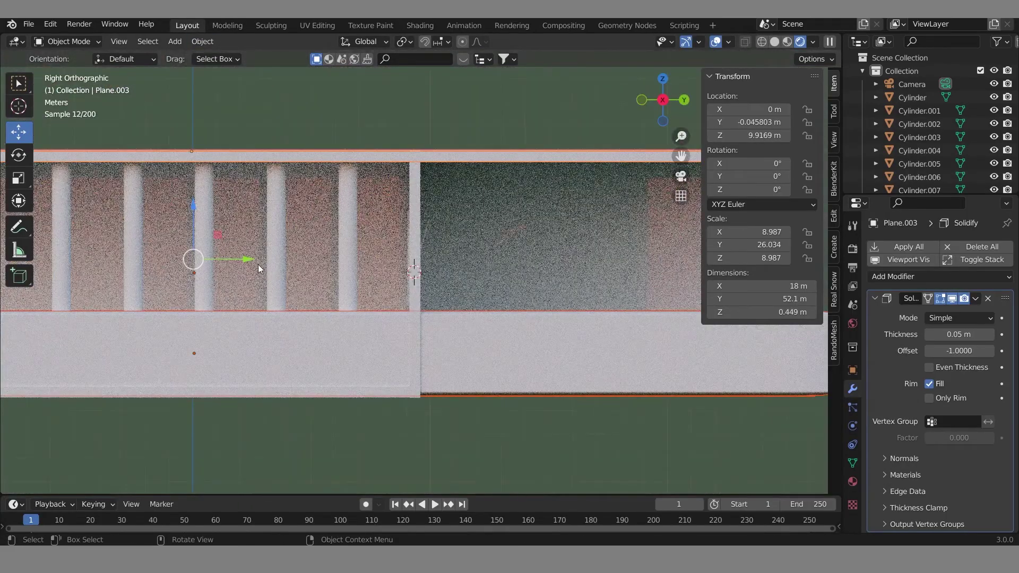
Step: Slide the long plane back along Y and lower the duplicated slab to ground level
{"action": "left_click_drag", "start_coordinate": [259, 269], "coordinate": [694, 189]}
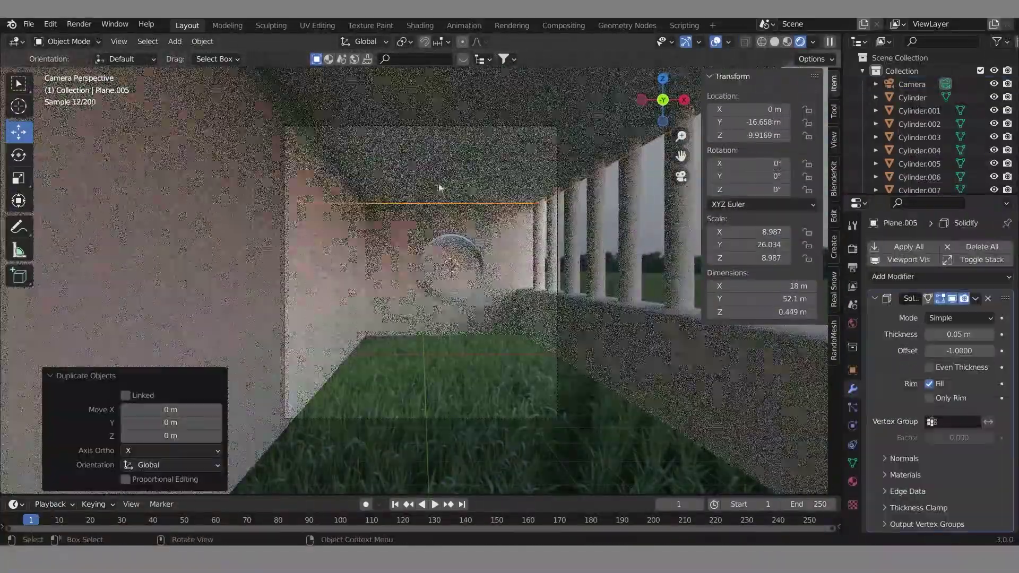
{"action": "key", "text": "KP_0"}
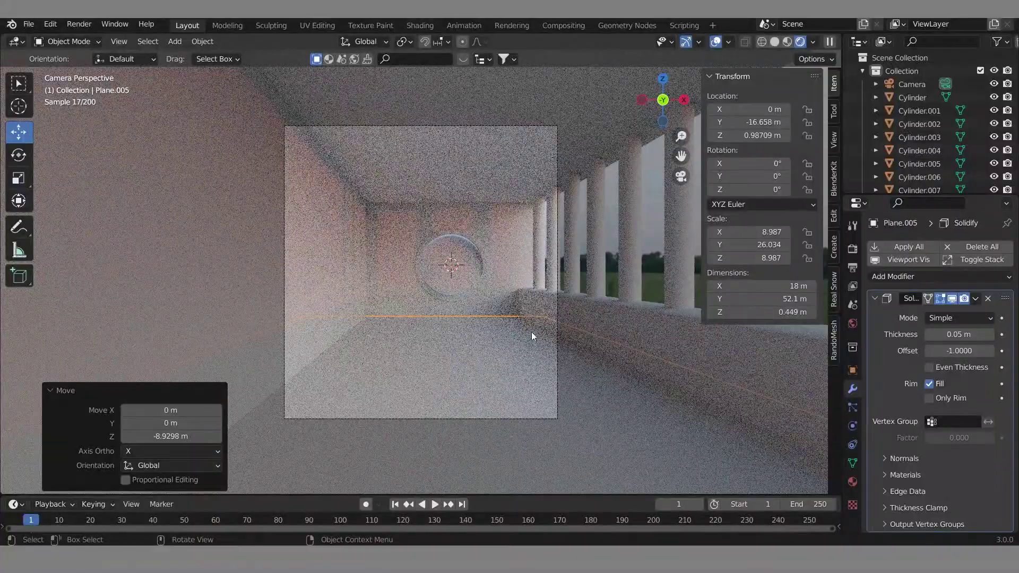
{"action": "key", "text": "KP_1"}
{"action": "key", "text": "g"}
{"action": "key", "text": "z"}
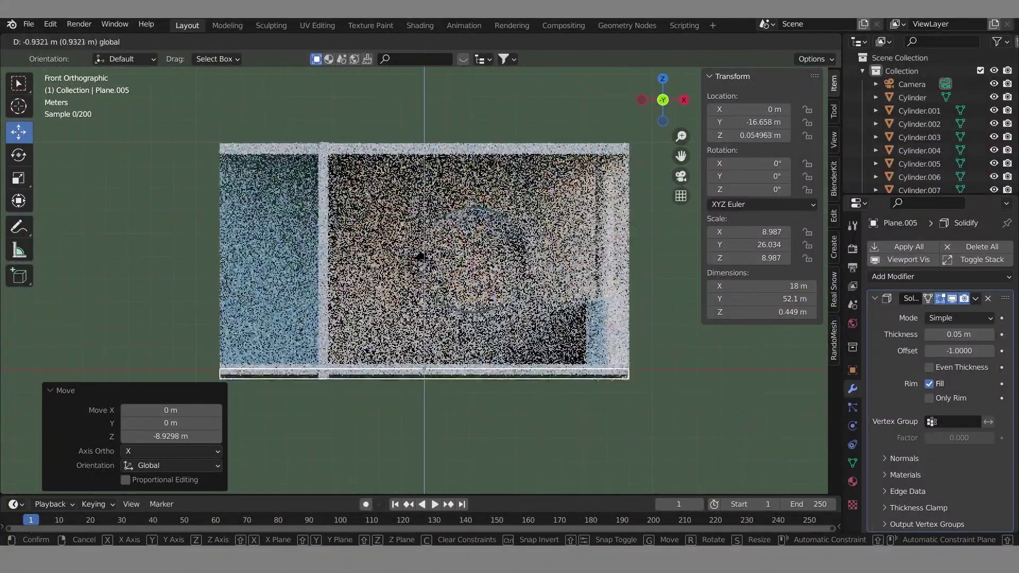
{"action": "left_click", "coordinate": [680, 177]}
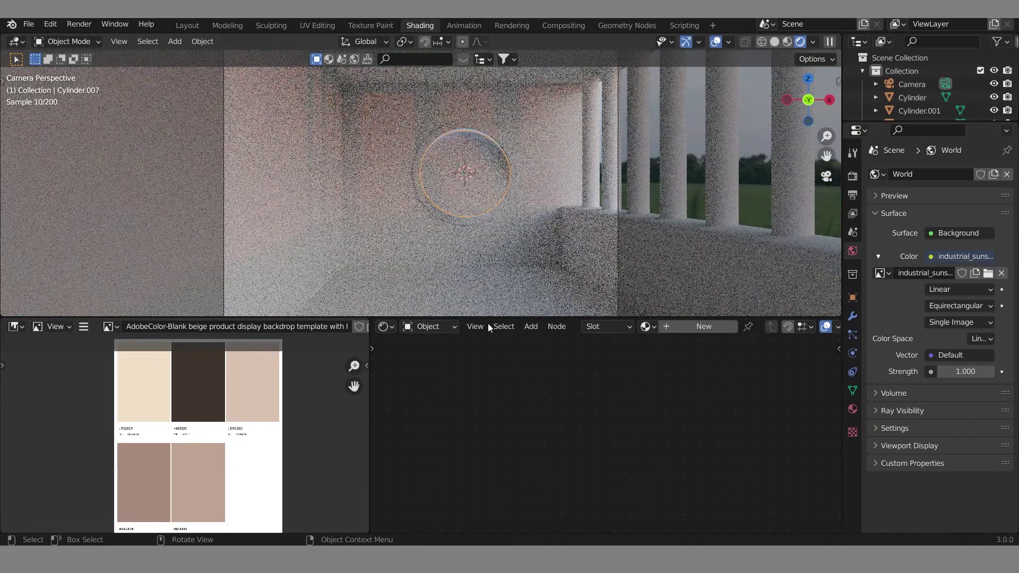
Step: Give the window disc a new material with Transmission 0.98 and Roughness 0.02
{"action": "left_click", "coordinate": [694, 326]}
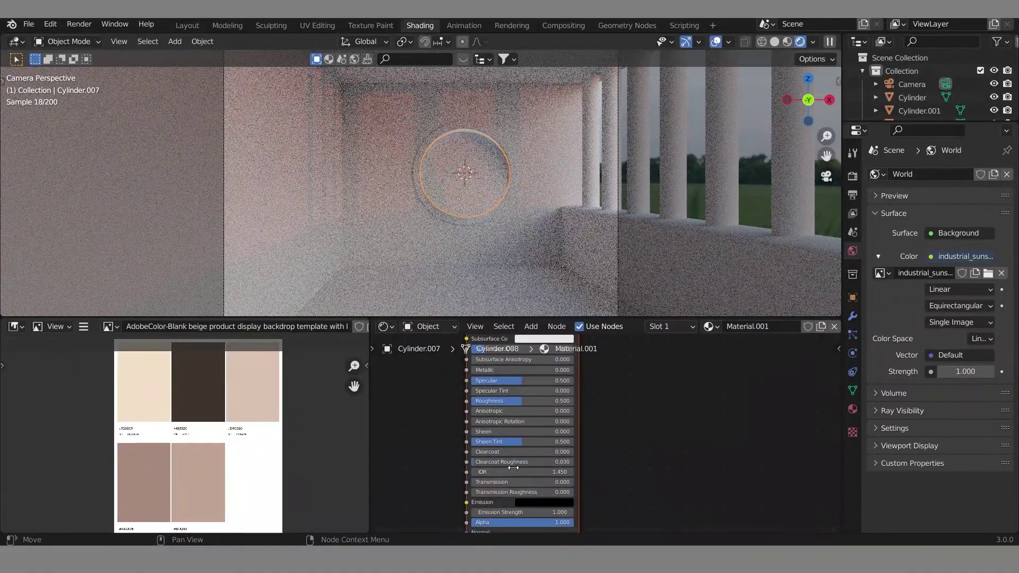
{"action": "left_click", "coordinate": [510, 481]}
{"action": "type", "text": ".98"}
{"action": "key", "text": "Return"}
{"action": "left_click", "coordinate": [517, 401]}
{"action": "type", "text": ".0"}
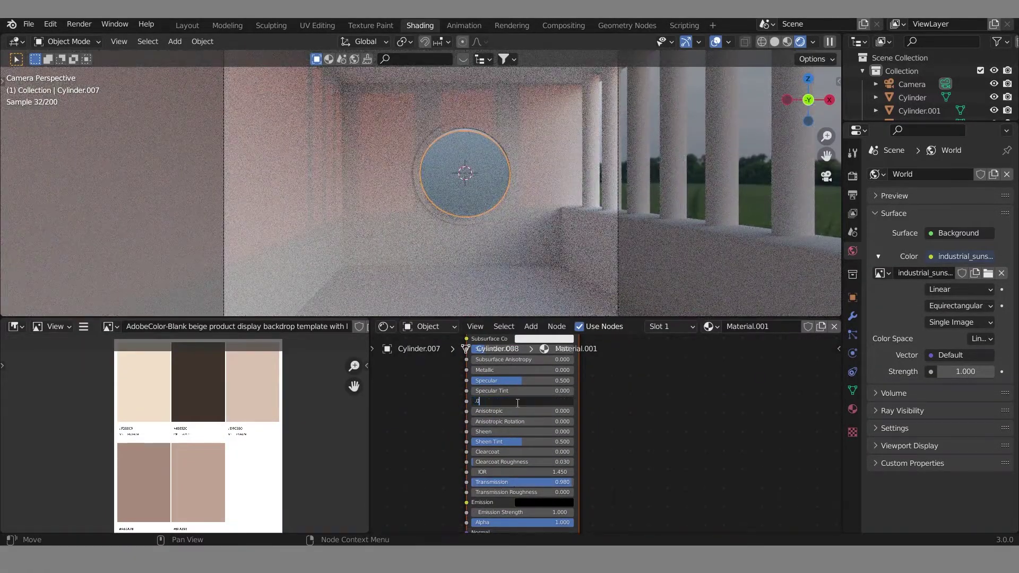
{"action": "type", "text": "2"}
{"action": "key", "text": "Return"}
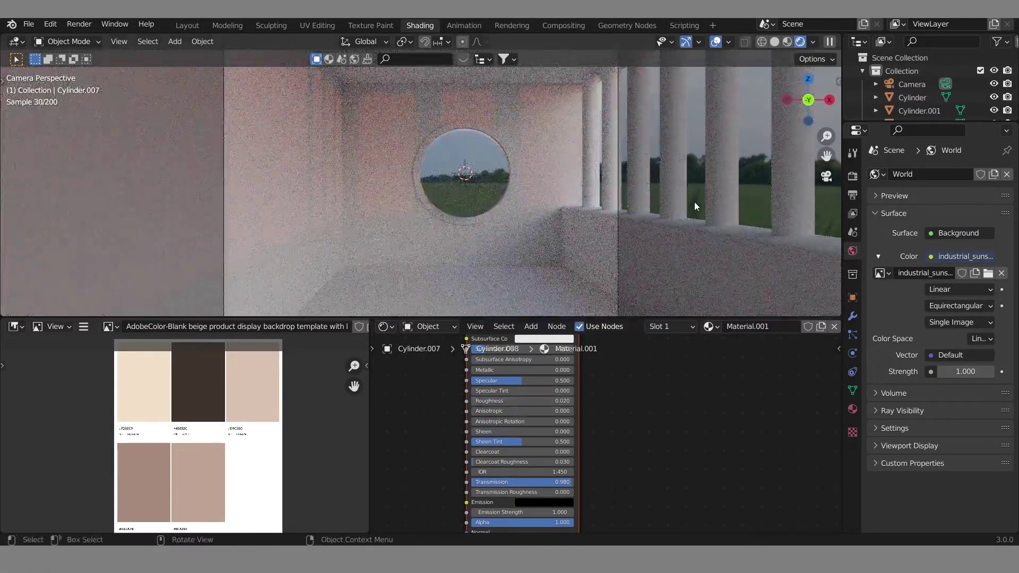
{"action": "scroll", "coordinate": [700, 245], "scroll_direction": "down", "scroll_amount": 2}
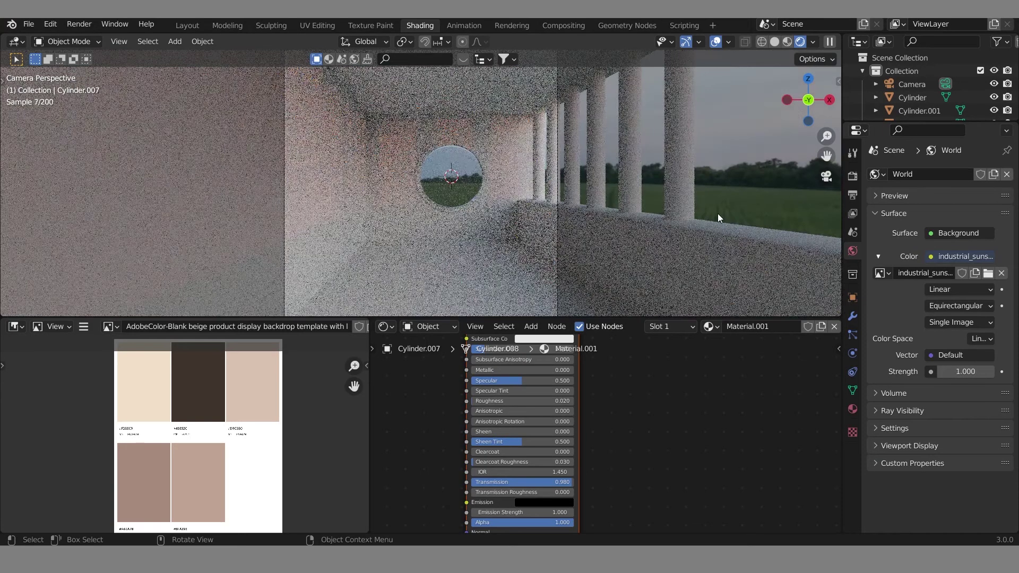
{"action": "scroll", "coordinate": [476, 219], "scroll_direction": "down", "scroll_amount": 1}
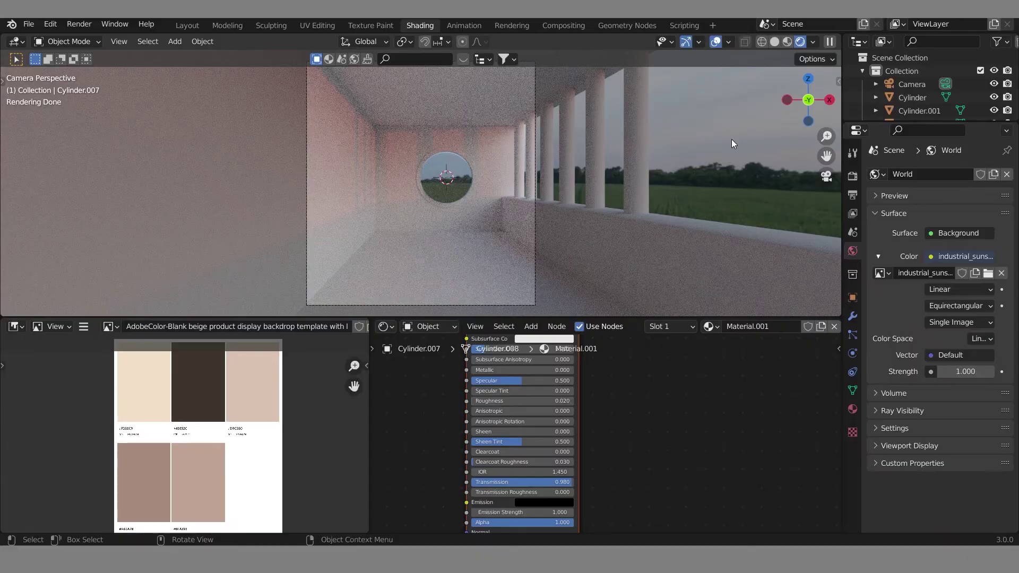
Step: Sample the floor slab's base colour from the palette image
{"action": "left_click", "coordinate": [481, 262]}
{"action": "left_click", "coordinate": [557, 389]}
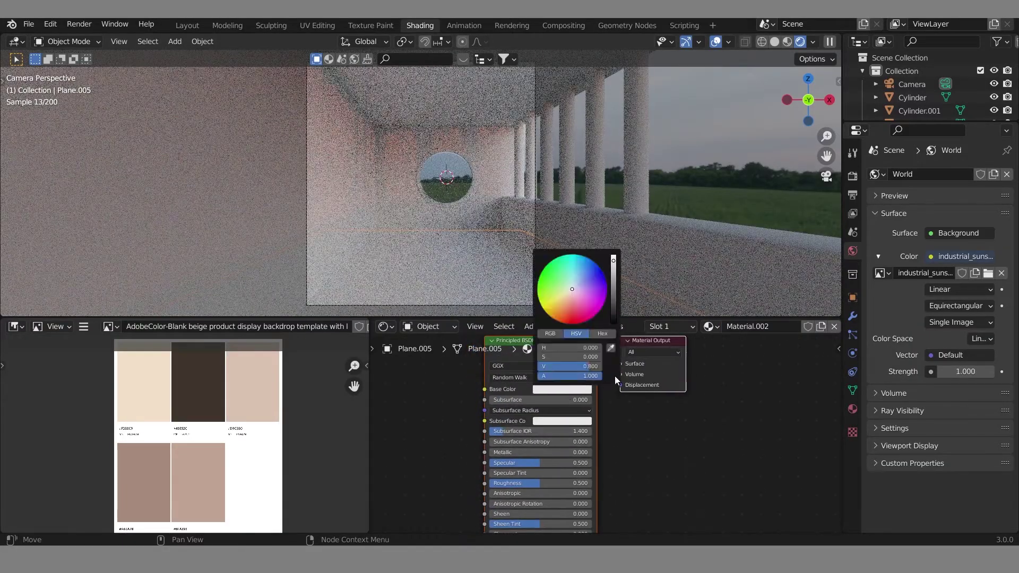
{"action": "left_click", "coordinate": [615, 376]}
Step: Assign the existing Material.002 to the back and side wall planes
{"action": "left_click", "coordinate": [371, 175]}
{"action": "left_click", "coordinate": [648, 326]}
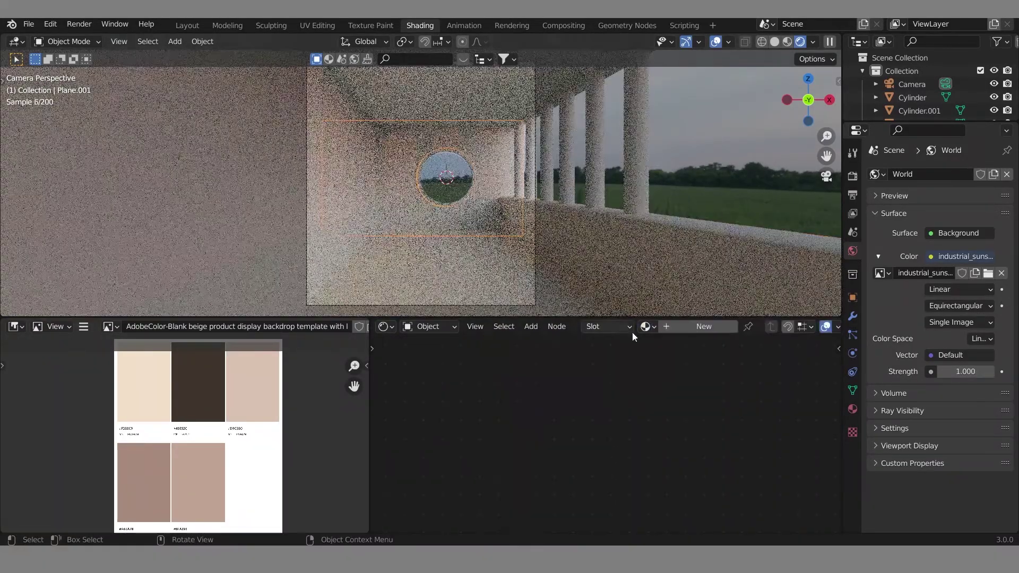
{"action": "left_click", "coordinate": [647, 325]}
{"action": "left_click", "coordinate": [345, 212]}
{"action": "left_click", "coordinate": [647, 326]}
{"action": "key", "text": "Escape"}
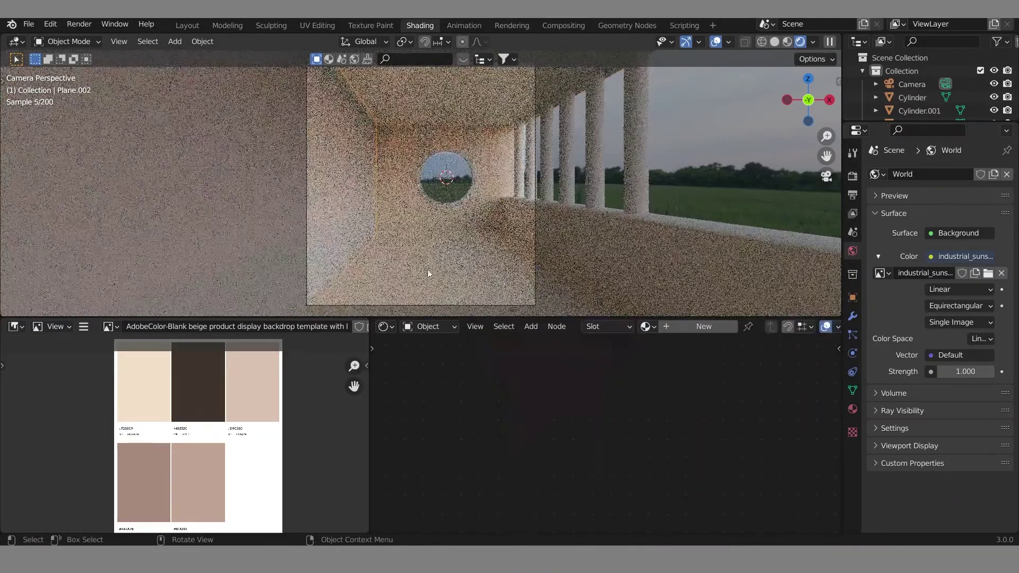
{"action": "left_click", "coordinate": [645, 326]}
{"action": "left_click", "coordinate": [685, 366]}
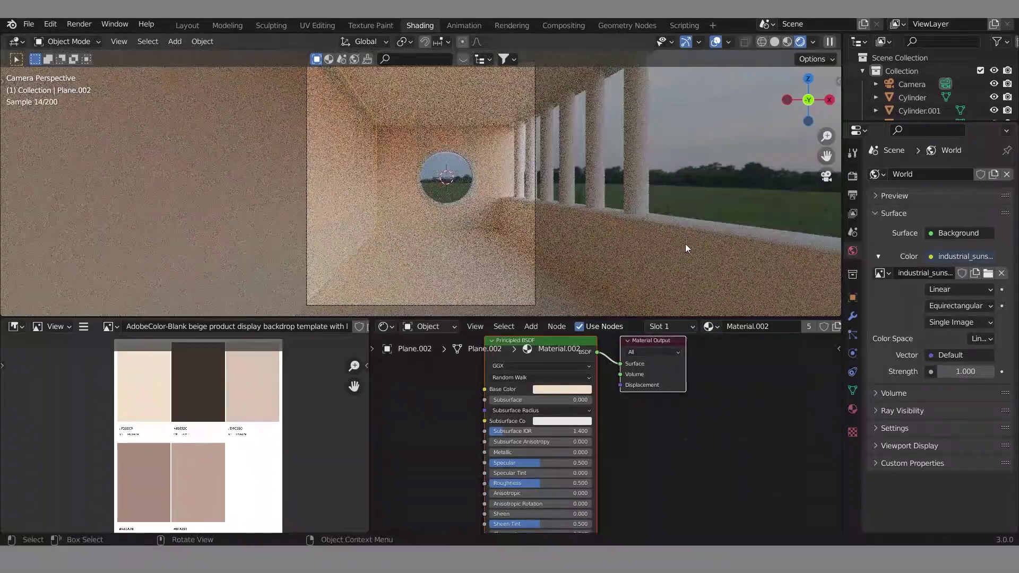
Step: Set Material.002's base colour to the palette's pink-beige swatch, including the ledge
{"action": "left_click", "coordinate": [562, 389]}
{"action": "left_click", "coordinate": [610, 348]}
{"action": "left_click", "coordinate": [197, 382]}
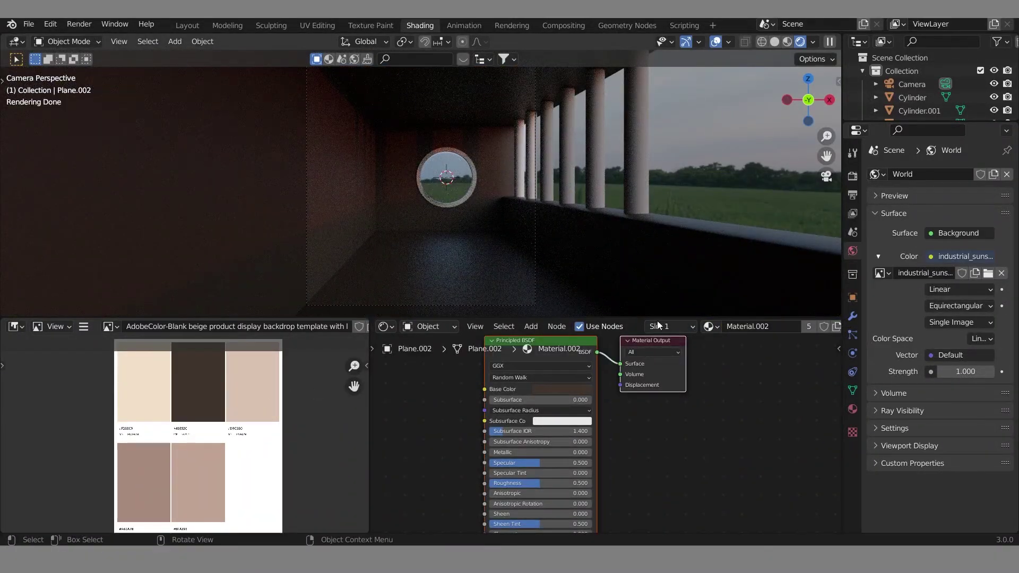
{"action": "left_click", "coordinate": [690, 249]}
{"action": "left_click", "coordinate": [564, 394]}
{"action": "left_click", "coordinate": [610, 372]}
{"action": "left_click", "coordinate": [201, 467]}
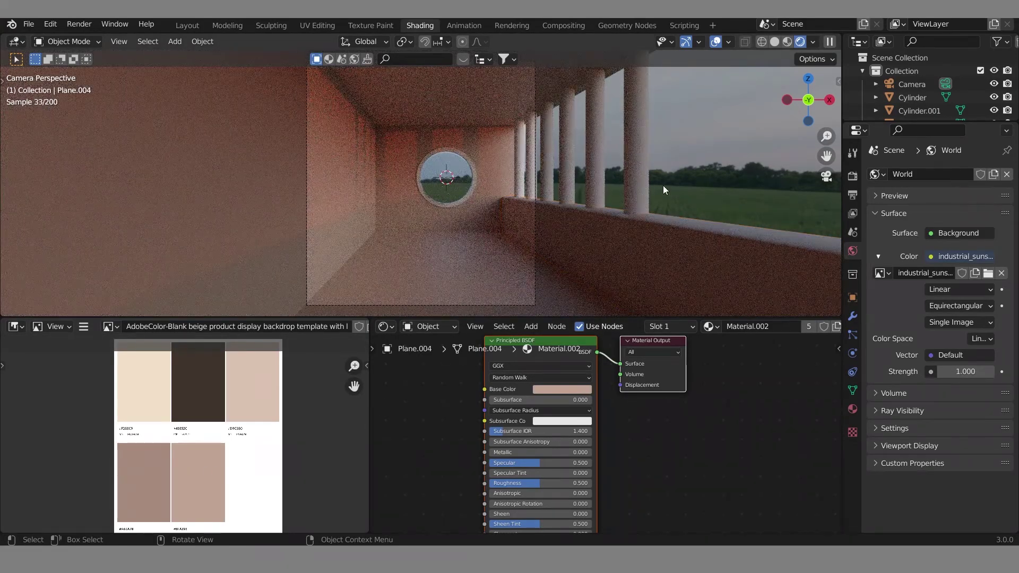
{"action": "middle_click_drag", "start_coordinate": [477, 212], "coordinate": [493, 129]}
Step: Duplicate the rightmost pillar and flatten the copy along Z into a short wide ring
{"action": "left_click", "coordinate": [588, 196]}
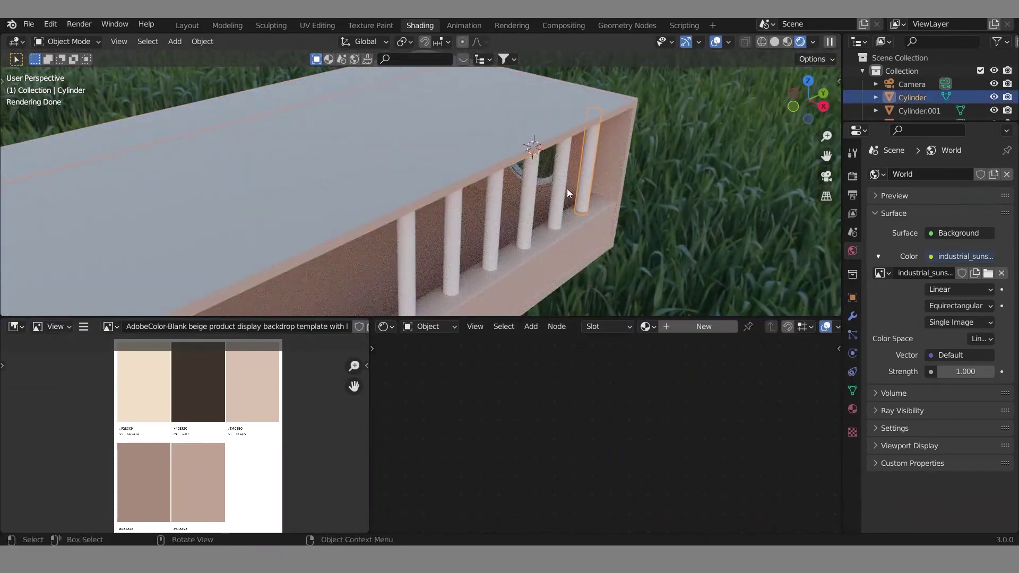
{"action": "middle_click_drag", "start_coordinate": [604, 198], "coordinate": [615, 237]}
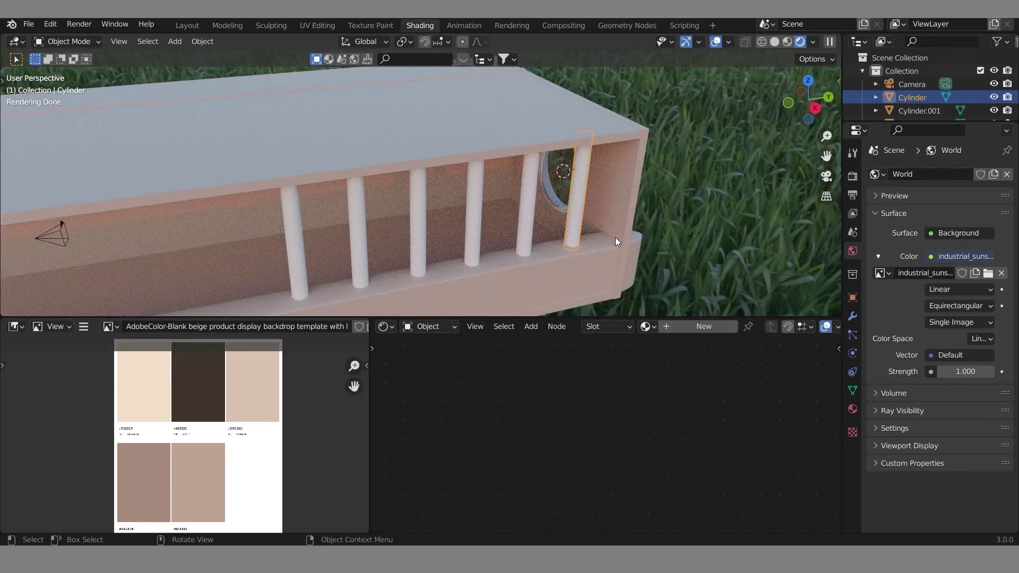
{"action": "left_click", "coordinate": [187, 26]}
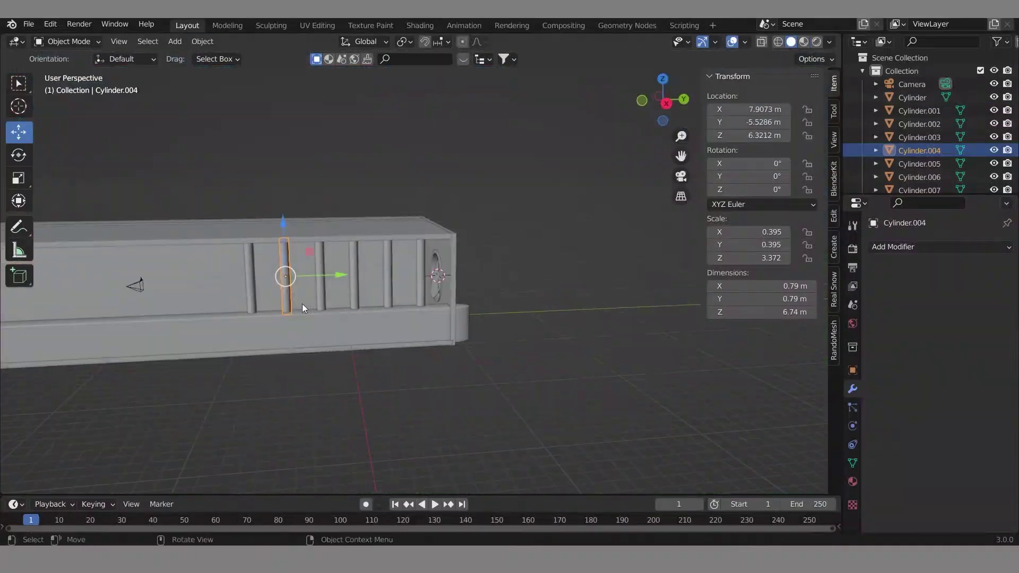
{"action": "key", "text": "n"}
{"action": "key", "text": "shift+d"}
{"action": "key", "text": "s"}
{"action": "key", "text": "z"}
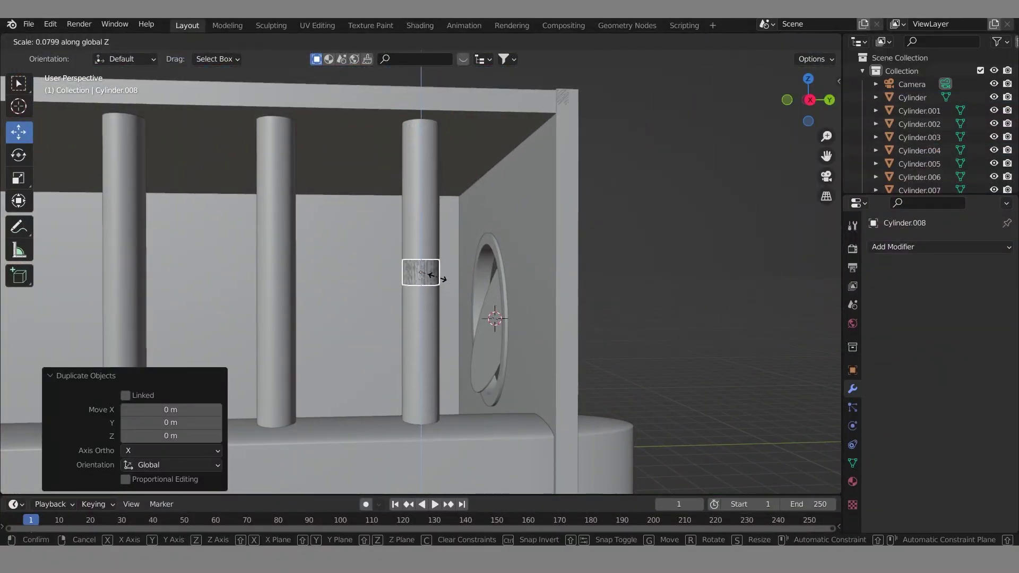
{"action": "left_click", "coordinate": [464, 288]}
Step: Raise the ring to the pillar top and place a copy at the base
{"action": "key", "text": "KP_3"}
{"action": "left_click_drag", "start_coordinate": [422, 225], "coordinate": [424, 80]}
{"action": "key", "text": "shift+d"}
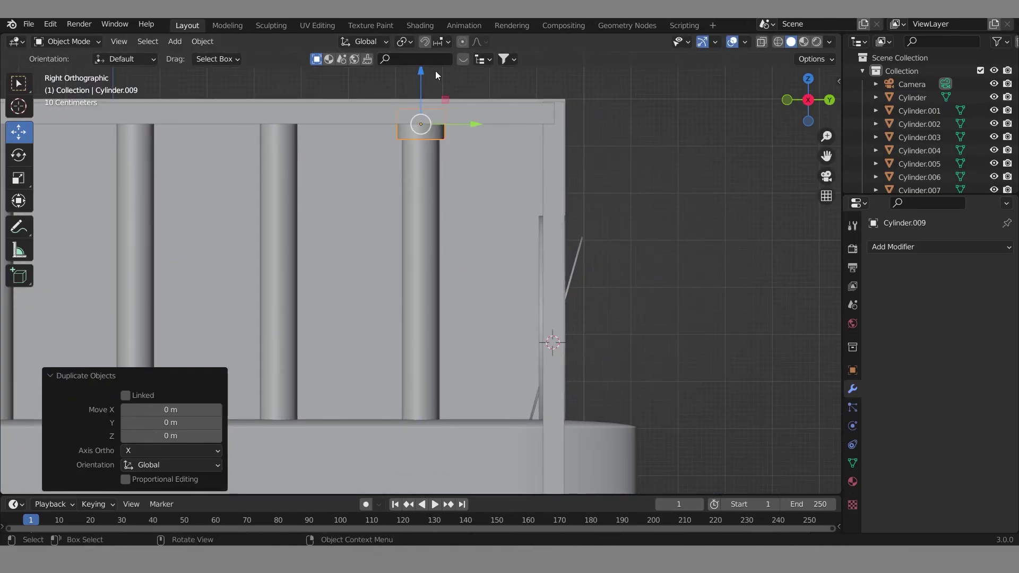
{"action": "key", "text": "z"}
{"action": "left_click", "coordinate": [428, 374]}
Step: Resize the base ring and duplicate it up to the pillar top
{"action": "key", "text": "s"}
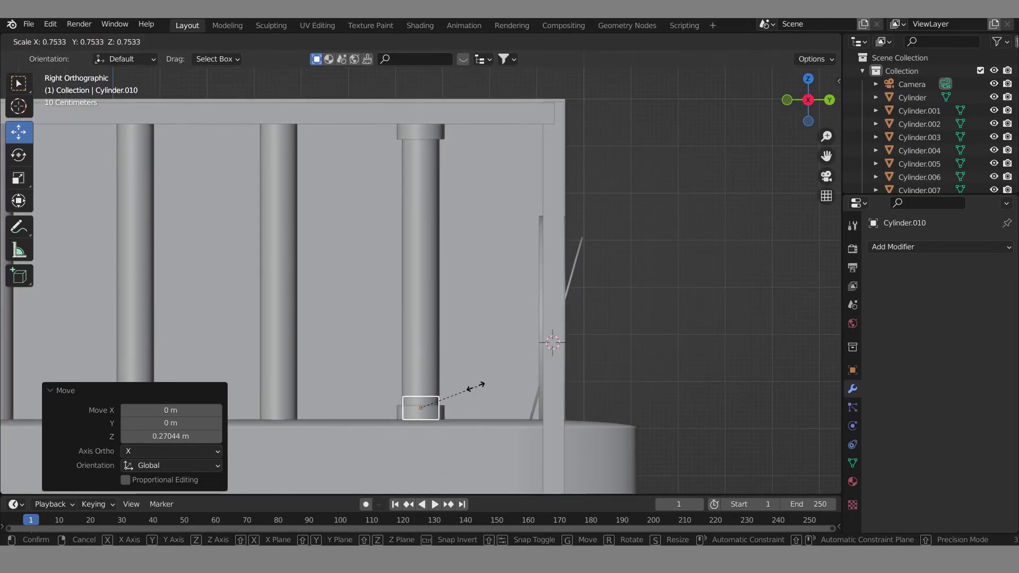
{"action": "left_click", "coordinate": [464, 383]}
{"action": "key", "text": "shift+d"}
{"action": "key", "text": "z"}
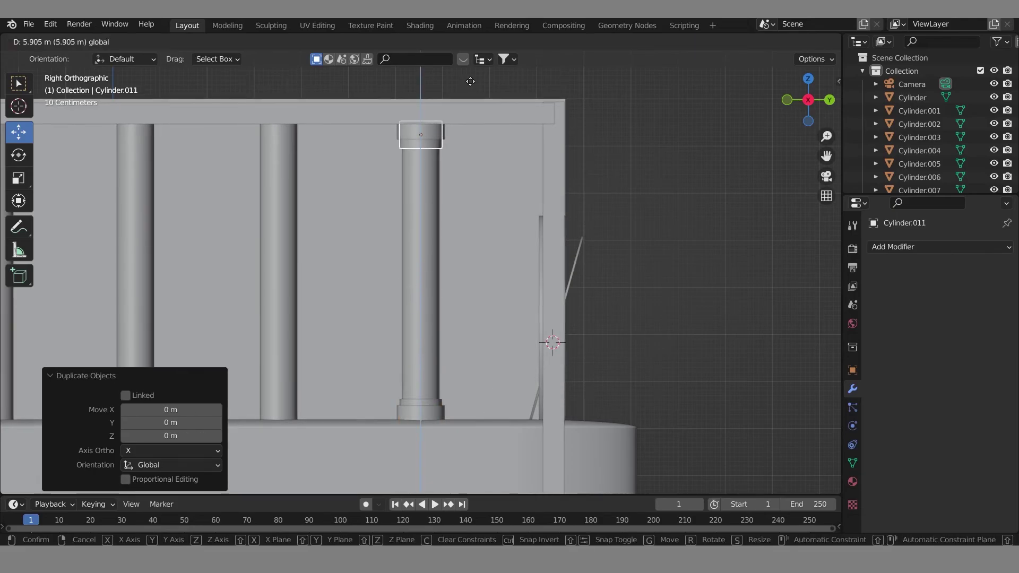
{"action": "left_click", "coordinate": [472, 78]}
Step: Add a width-based Bevel modifier of 0.18 m to the top ring
{"action": "middle_click_drag", "start_coordinate": [469, 275], "coordinate": [483, 282]}
{"action": "left_click", "coordinate": [430, 131]}
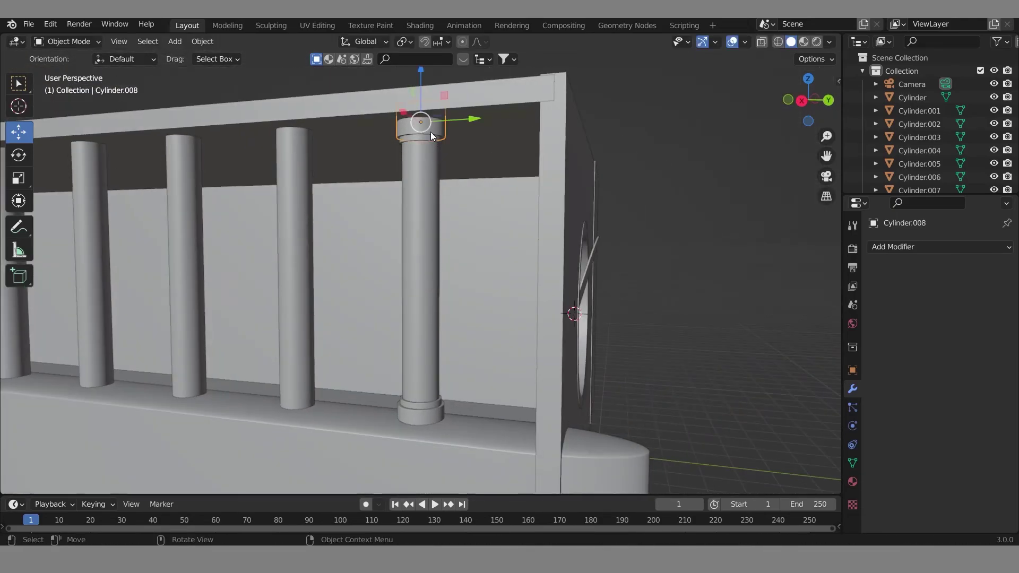
{"action": "left_click", "coordinate": [921, 247]}
{"action": "left_click", "coordinate": [739, 297]}
{"action": "key", "text": "KP_Decimal"}
{"action": "left_click", "coordinate": [960, 334]}
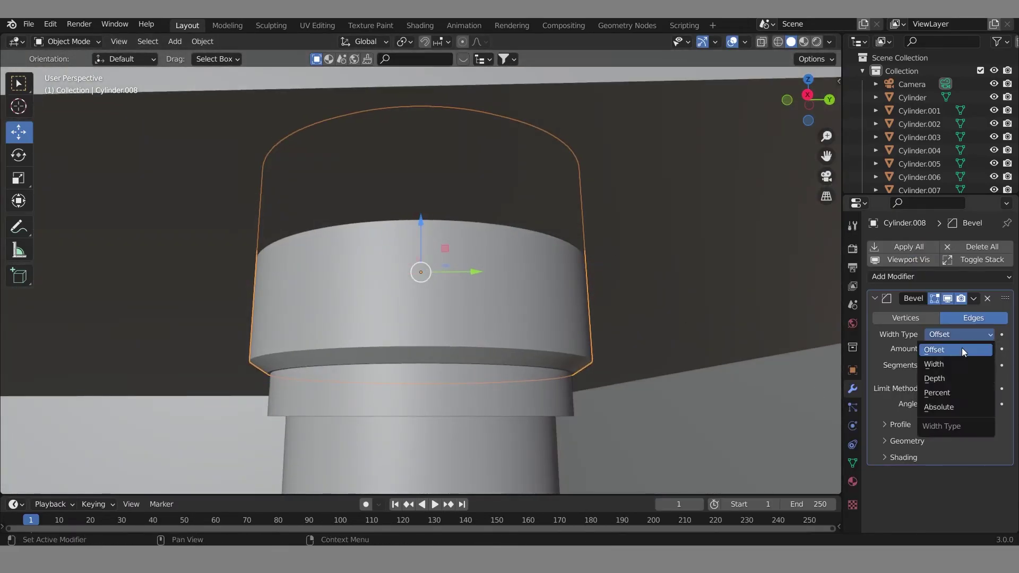
{"action": "left_click", "coordinate": [974, 363]}
{"action": "left_click_drag", "start_coordinate": [971, 348], "coordinate": [992, 349]}
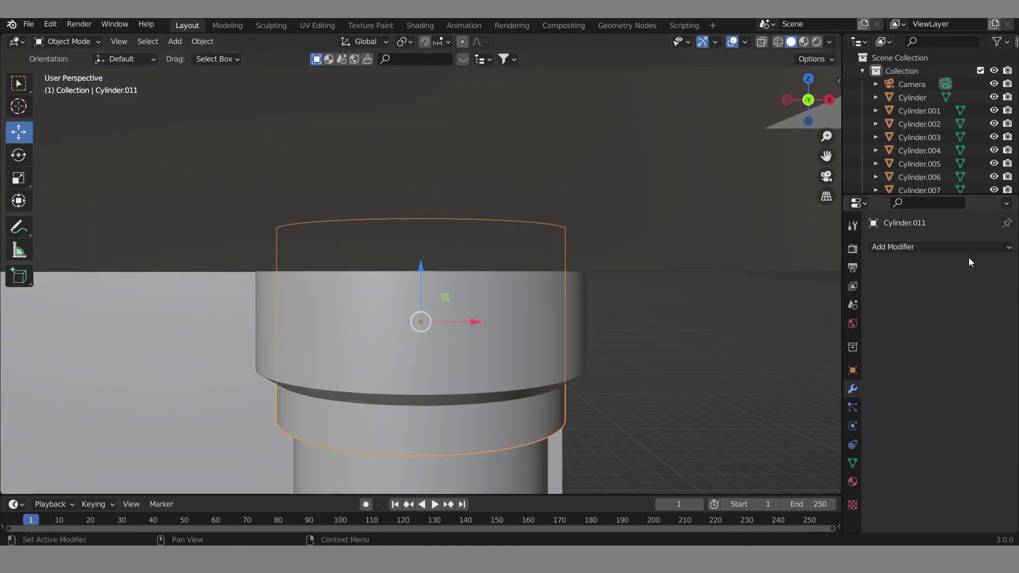
Step: Bevel the second ring by width with many segments for a rounded edge
{"action": "left_click", "coordinate": [939, 247]}
{"action": "left_click", "coordinate": [739, 298]}
{"action": "key", "text": "KP_Decimal"}
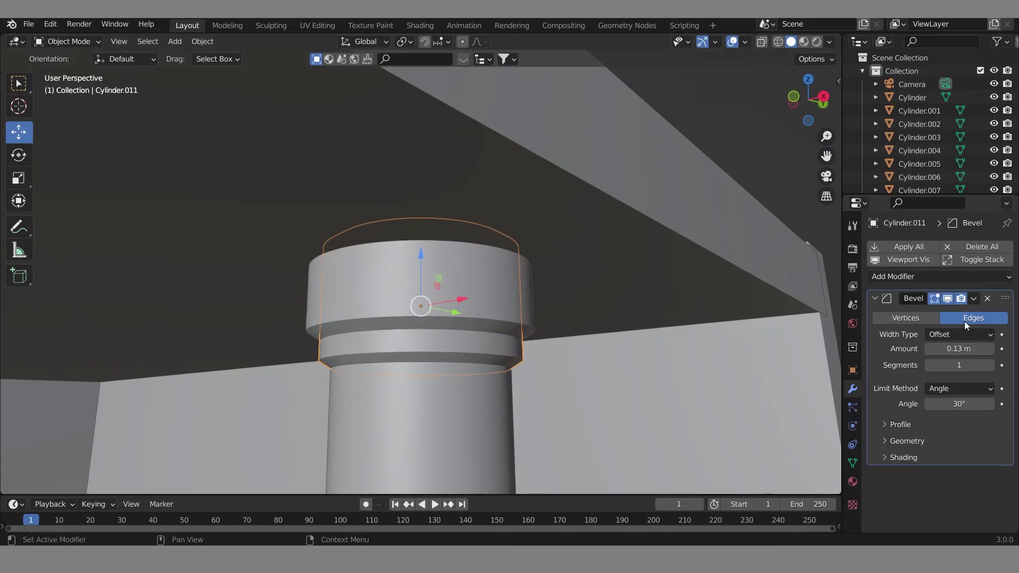
{"action": "left_click", "coordinate": [960, 334]}
{"action": "left_click", "coordinate": [955, 362]}
{"action": "mouse_move", "coordinate": [955, 365]}
{"action": "left_mouse_down"}
{"action": "mouse_move", "coordinate": [987, 365]}
{"action": "mouse_move", "coordinate": [987, 348]}
{"action": "left_mouse_up"}
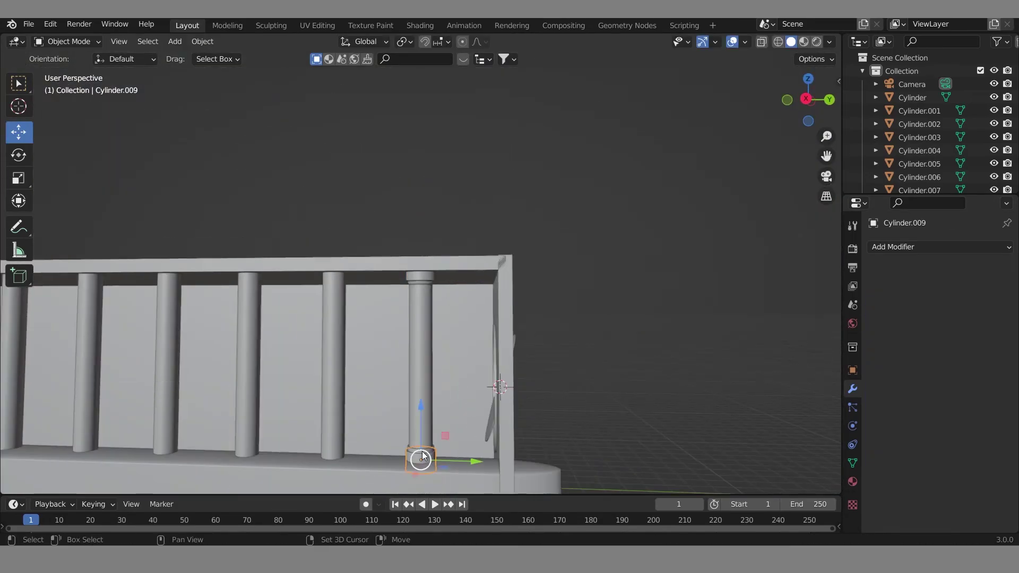
{"action": "key", "text": "shift+d"}
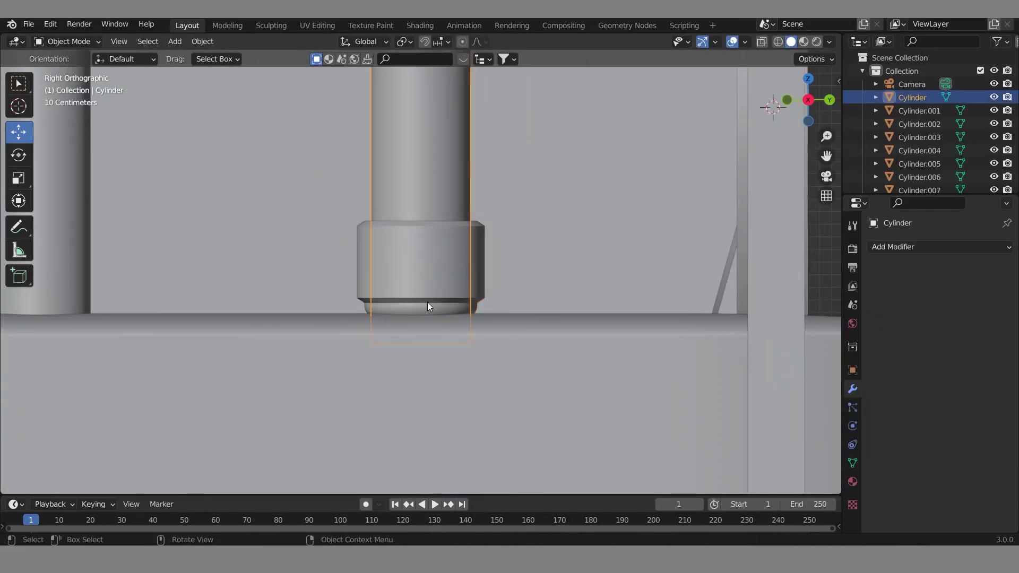
{"action": "left_click", "coordinate": [420, 305]}
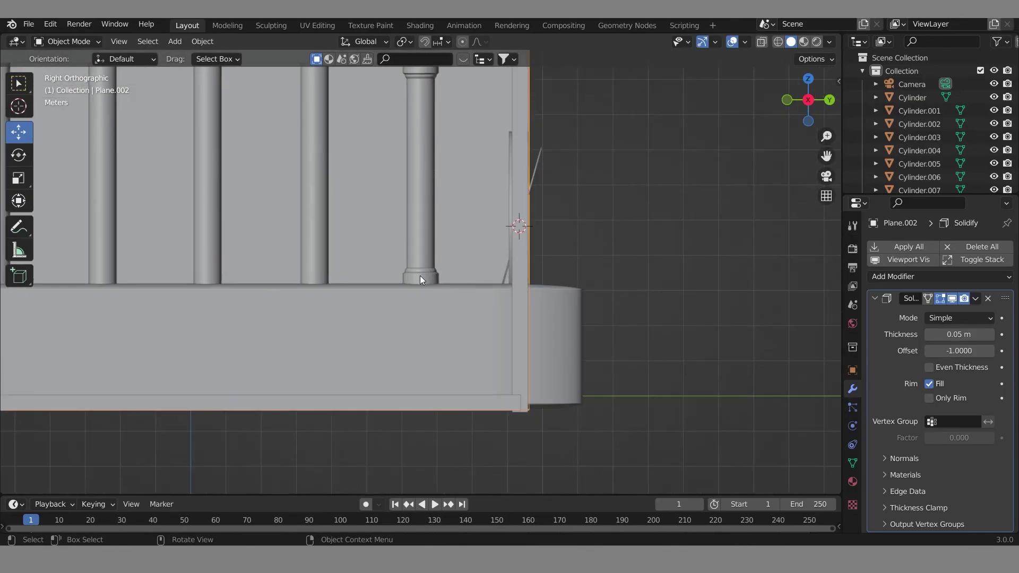
Step: Delete the five plain columns, then undo to restore the column parts
{"action": "left_click", "coordinate": [117, 252]}
{"action": "left_click", "coordinate": [175, 239], "text": "shift"}
{"action": "left_click", "coordinate": [237, 234], "text": "shift"}
{"action": "left_click", "coordinate": [297, 232], "text": "shift"}
{"action": "left_click", "coordinate": [359, 229], "text": "shift"}
{"action": "key", "text": "x"}
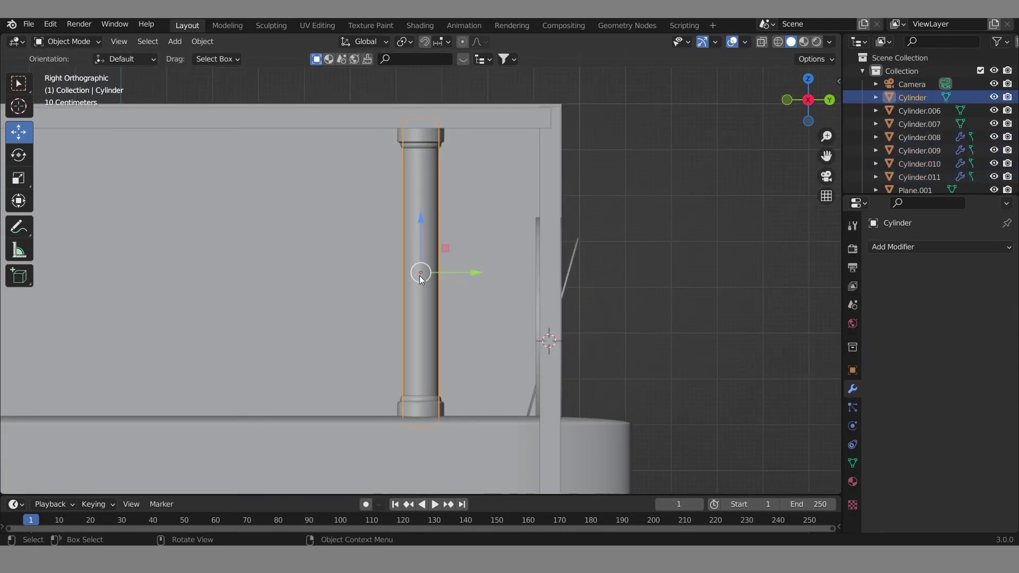
{"action": "key", "text": "ctrl+z"}
{"action": "key", "text": "ctrl+z"}
{"action": "key", "text": "ctrl+z"}
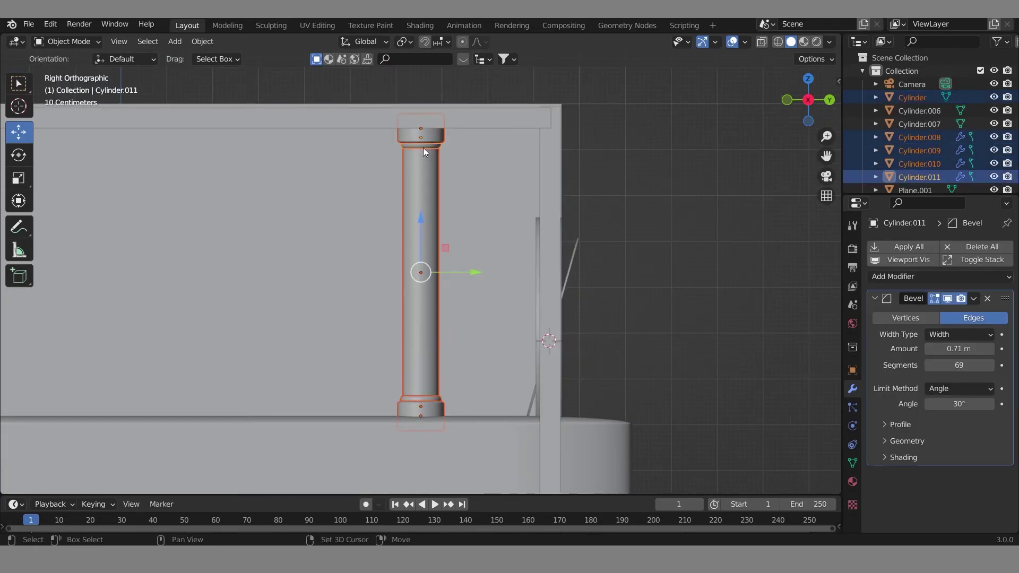
{"action": "key", "text": "ctrl+z"}
{"action": "key", "text": "ctrl+z"}
{"action": "key", "text": "ctrl+z"}
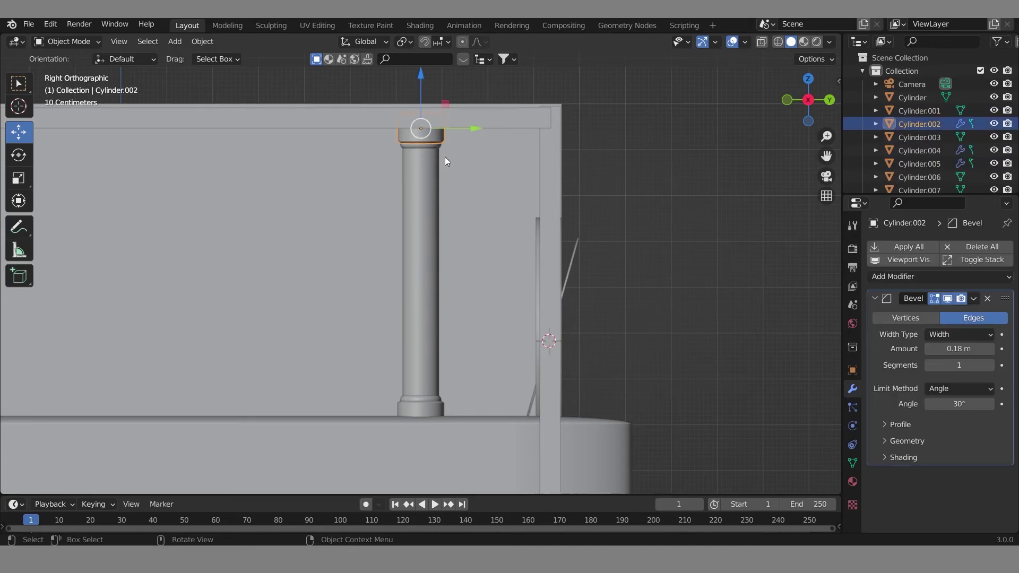
Step: Duplicate the shaft with both rings and place the copy 3.03 m along Y
{"action": "left_click", "coordinate": [973, 299]}
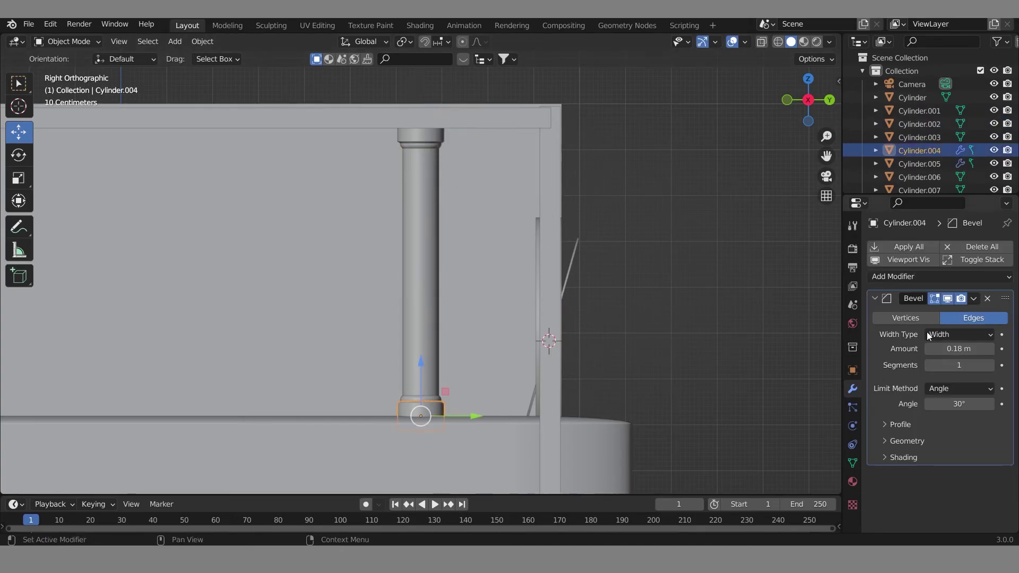
{"action": "left_click", "coordinate": [422, 149]}
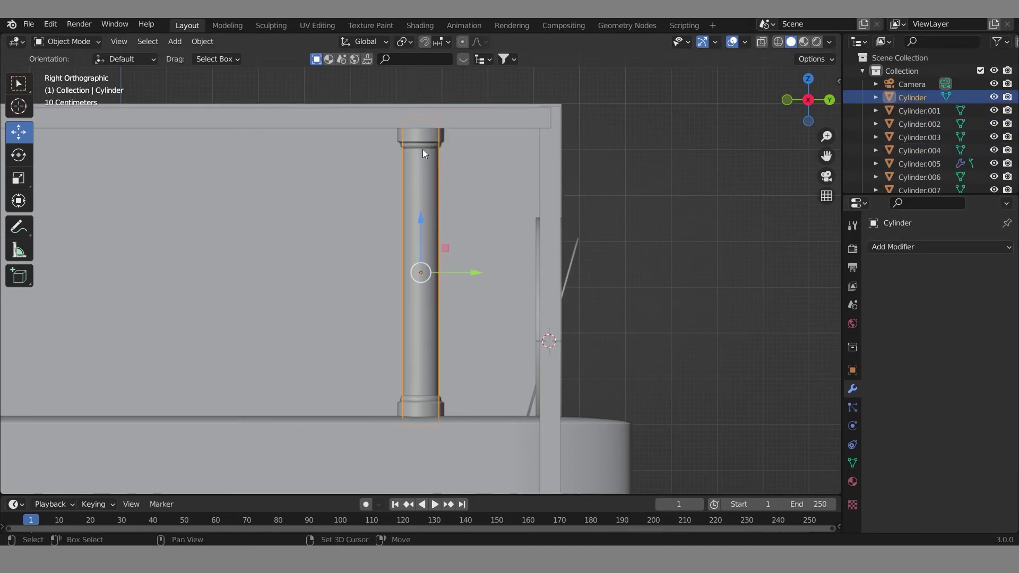
{"action": "left_click", "coordinate": [428, 402], "text": "shift"}
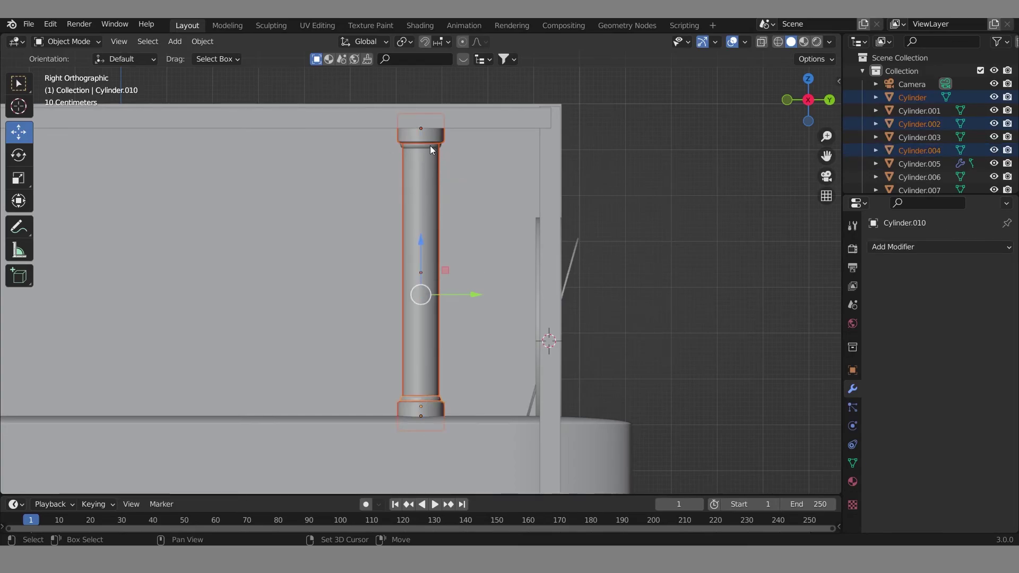
{"action": "key", "text": "shift+d"}
{"action": "left_click", "coordinate": [474, 178]}
{"action": "key", "text": "g"}
{"action": "left_click", "coordinate": [336, 304]}
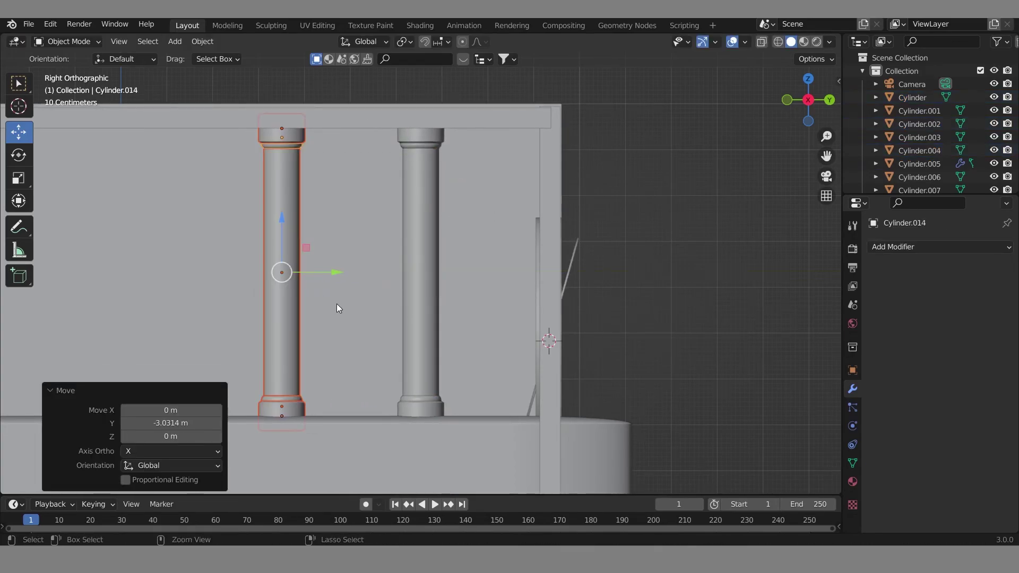
{"action": "middle_click_drag", "start_coordinate": [294, 192], "coordinate": [353, 199]}
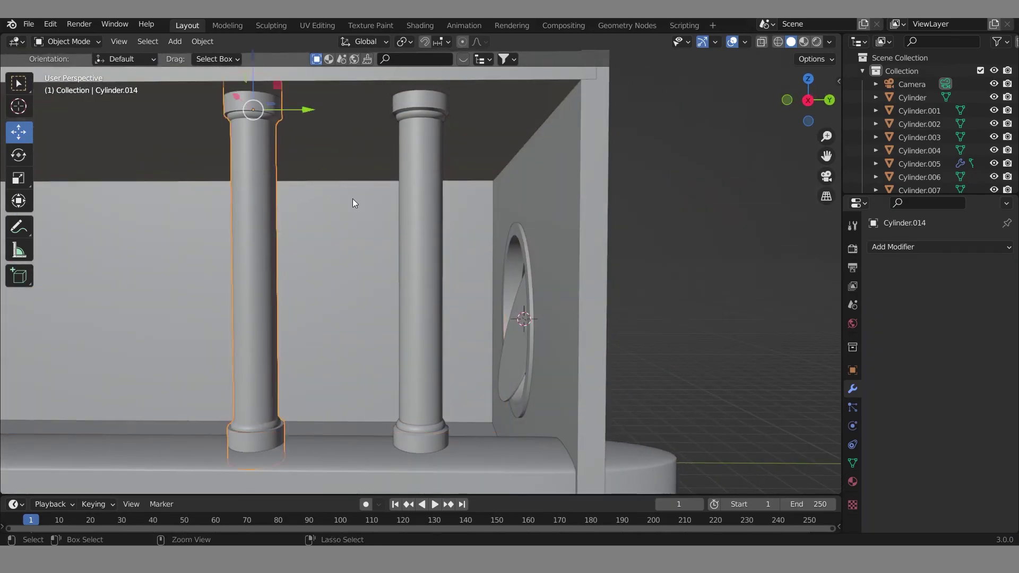
{"action": "key", "text": "grave"}
{"action": "left_click", "coordinate": [498, 263]}
Step: Duplicate the ringed column and place the copies leftward along the railing
{"action": "key", "text": "shift+d"}
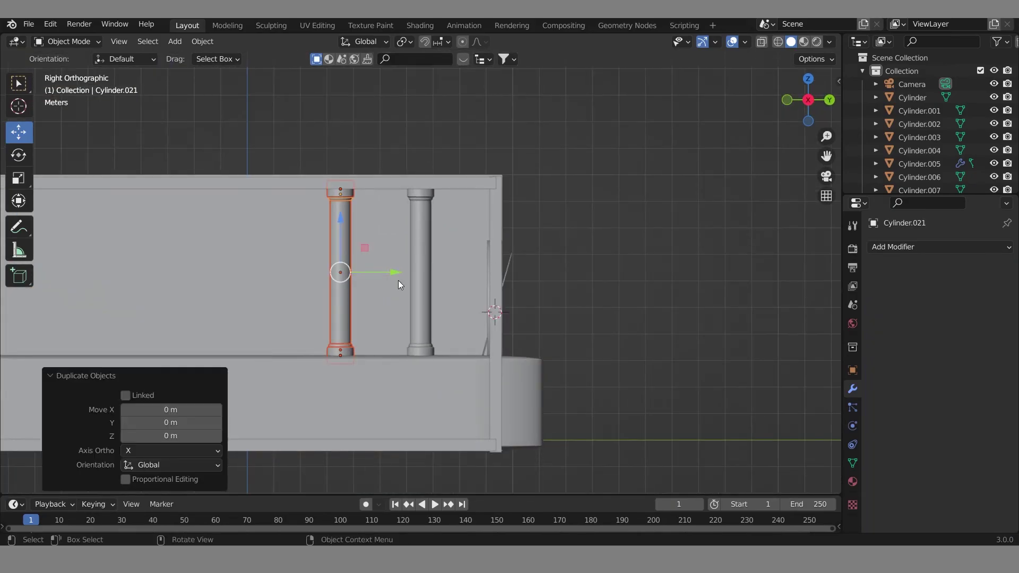
{"action": "right_click", "coordinate": [334, 284]}
{"action": "scroll", "coordinate": [327, 280], "scroll_direction": "down", "scroll_amount": 1}
{"action": "key", "text": "shift+d"}
{"action": "left_click", "coordinate": [318, 275]}
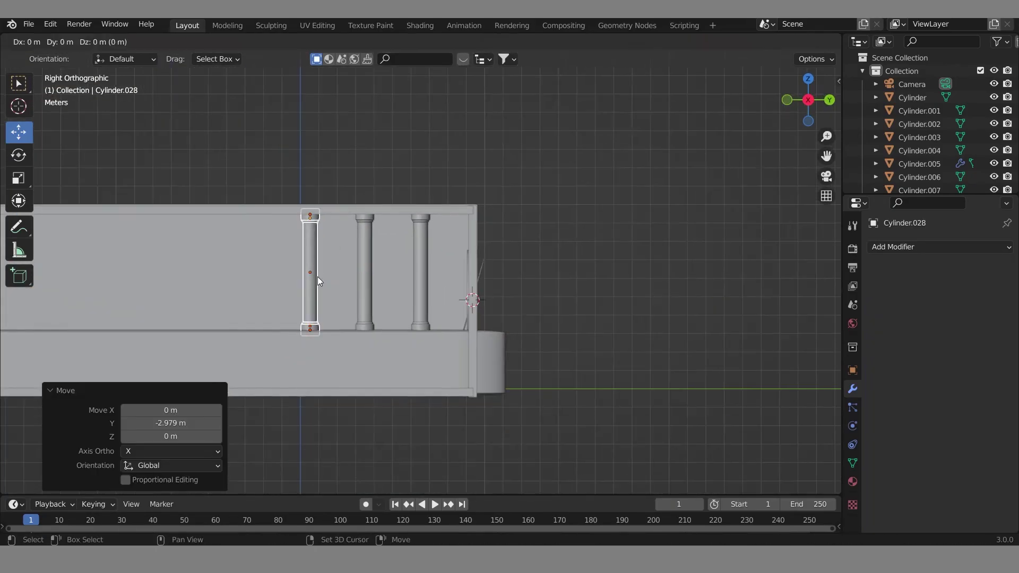
{"action": "key", "text": "shift+d"}
{"action": "left_click", "coordinate": [305, 279]}
Step: Add more evenly spaced column copies to the railing's left end, then view through the camera
{"action": "key", "text": "shift+d"}
{"action": "left_click", "coordinate": [249, 283]}
{"action": "key", "text": "shift+d"}
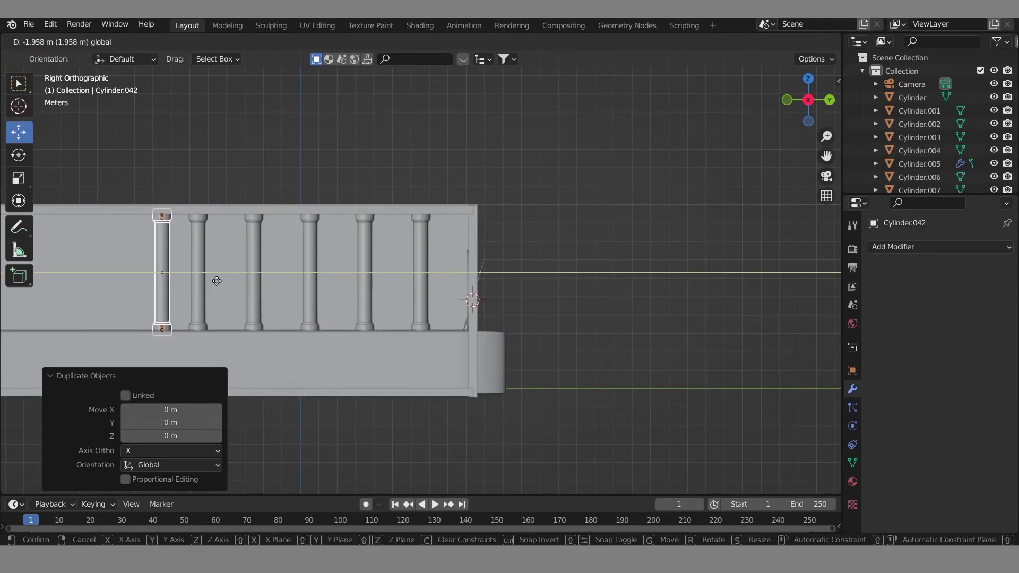
{"action": "left_click", "coordinate": [197, 290]}
{"action": "left_click", "coordinate": [142, 290]}
{"action": "left_click", "coordinate": [826, 177]}
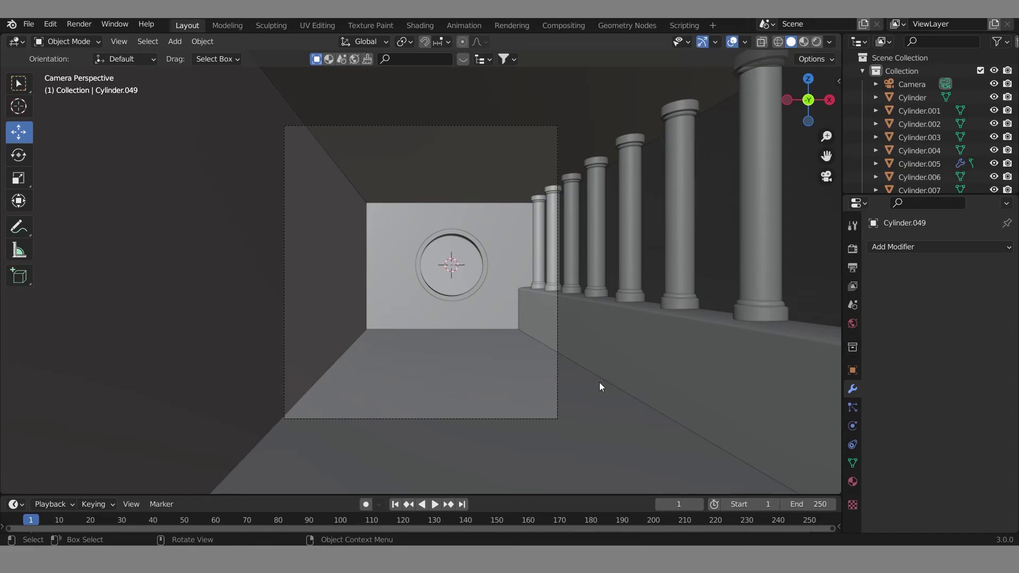
Step: Enable Camera to View on the camera and dolly it back to Y −26.731 m
{"action": "scroll", "coordinate": [705, 224], "scroll_direction": "up", "scroll_amount": 1}
{"action": "scroll", "coordinate": [558, 260], "scroll_direction": "down", "scroll_amount": 2}
{"action": "left_click", "coordinate": [534, 260]}
{"action": "key", "text": "n"}
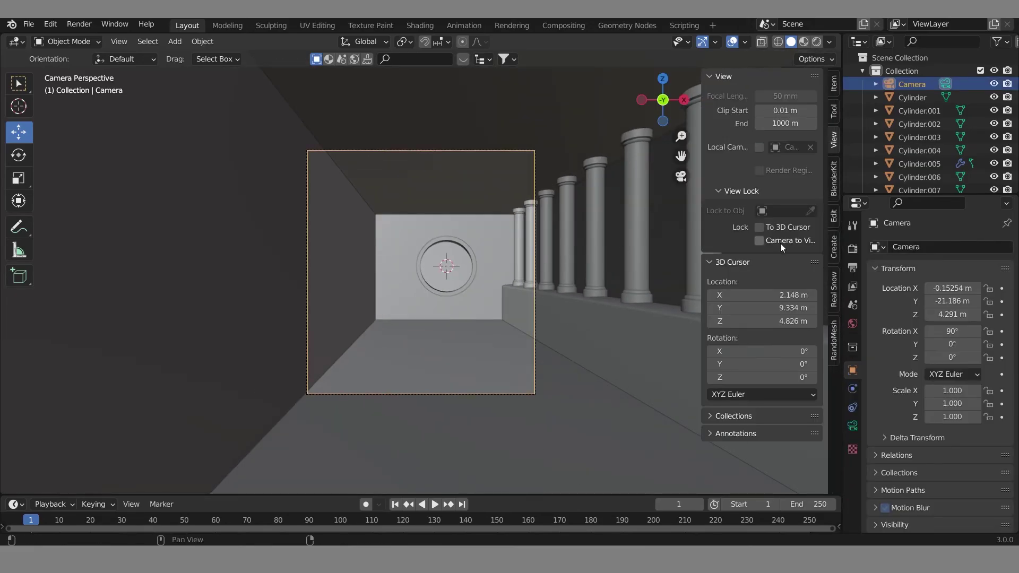
{"action": "left_click", "coordinate": [780, 243]}
{"action": "scroll", "coordinate": [524, 291], "scroll_direction": "down", "scroll_amount": 3}
{"action": "key", "text": "n"}
Step: Preview the colonnade in Rendered shading and the Shading workspace, then return to Layout
{"action": "left_click", "coordinate": [817, 42]}
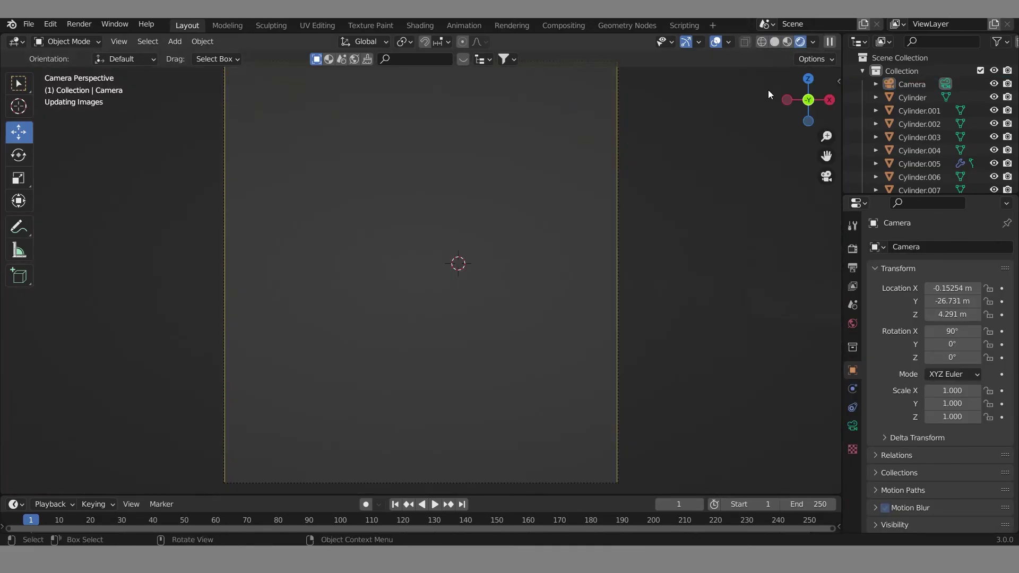
{"action": "left_click", "coordinate": [456, 228]}
{"action": "left_click", "coordinate": [420, 25]}
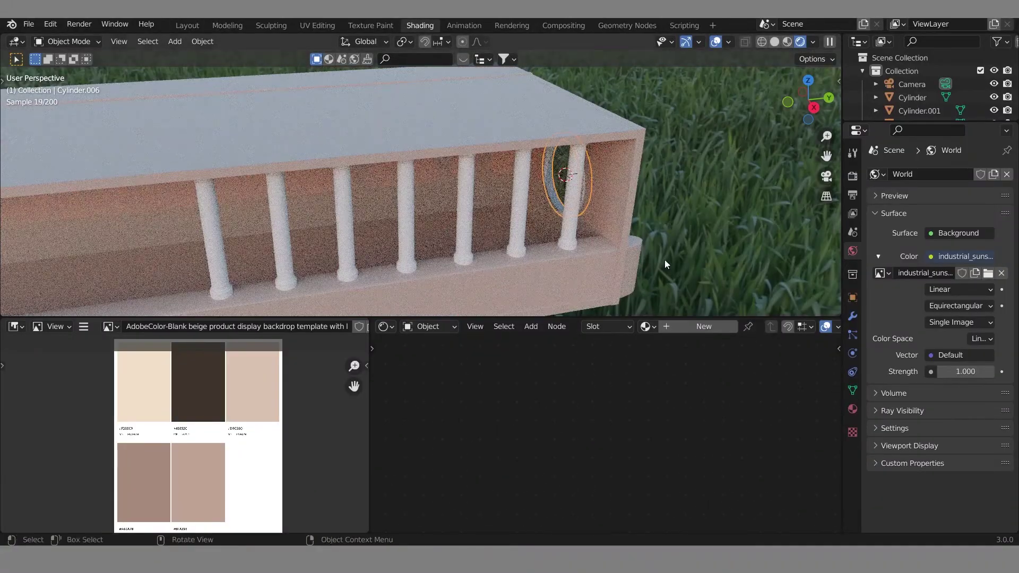
{"action": "middle_click_drag", "start_coordinate": [667, 264], "coordinate": [542, 119]}
{"action": "left_click", "coordinate": [565, 157]}
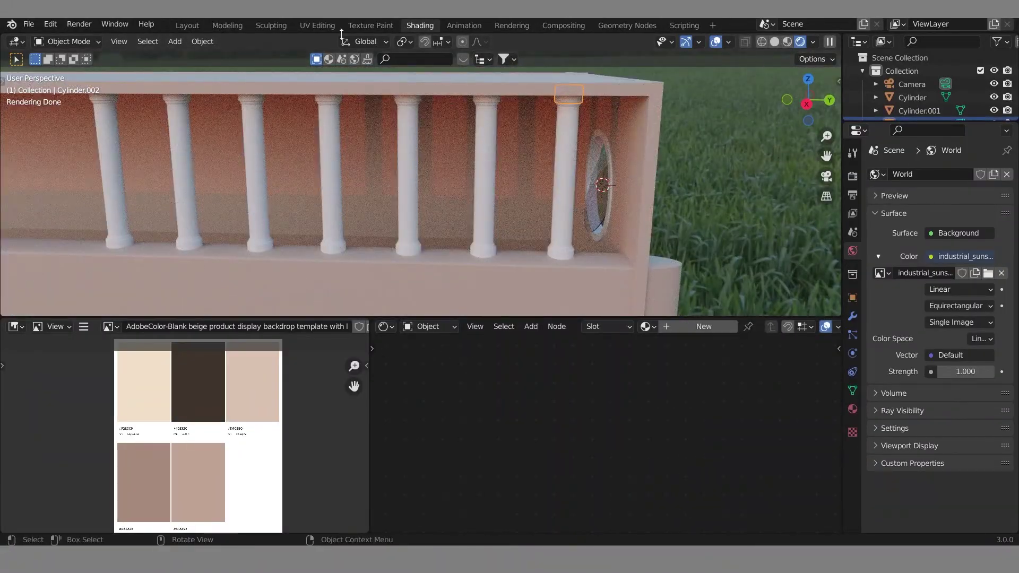
{"action": "left_click", "coordinate": [186, 25]}
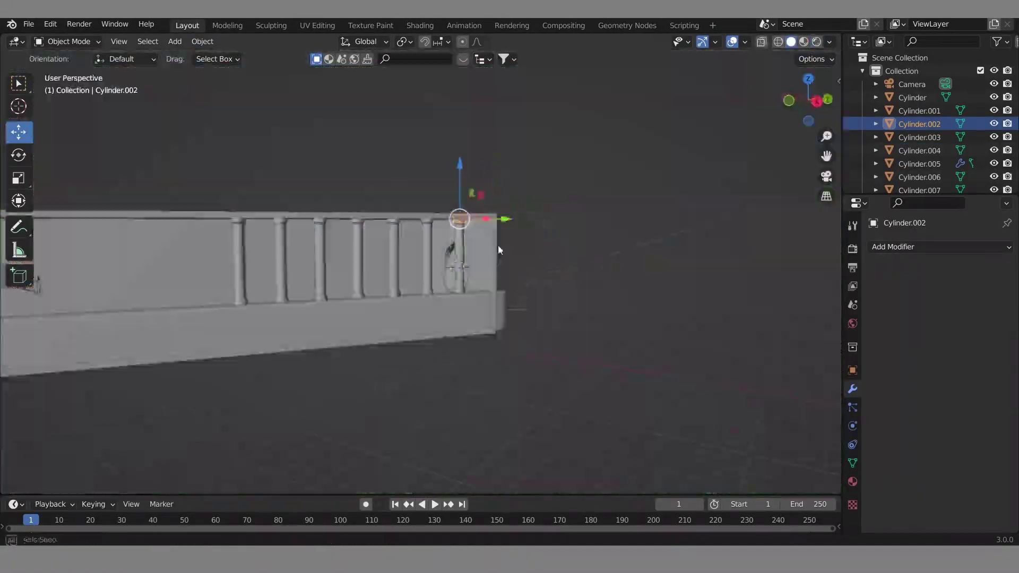
Step: Box-select the row of columns from the straight side view
{"action": "left_click", "coordinate": [122, 294]}
{"action": "scroll", "coordinate": [969, 146], "scroll_direction": "down", "scroll_amount": 5}
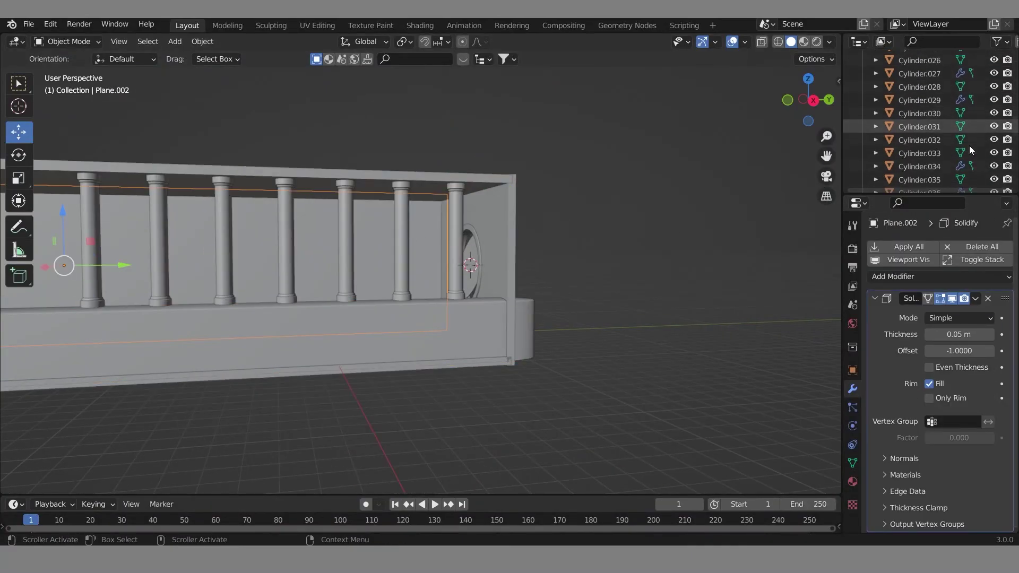
{"action": "scroll", "coordinate": [969, 146], "scroll_direction": "down", "scroll_amount": 10}
{"action": "middle_click_drag", "start_coordinate": [531, 266], "coordinate": [467, 250]}
{"action": "key", "text": "grave"}
{"action": "left_click", "coordinate": [587, 250]}
{"action": "left_click_drag", "start_coordinate": [123, 169], "coordinate": [396, 305]}
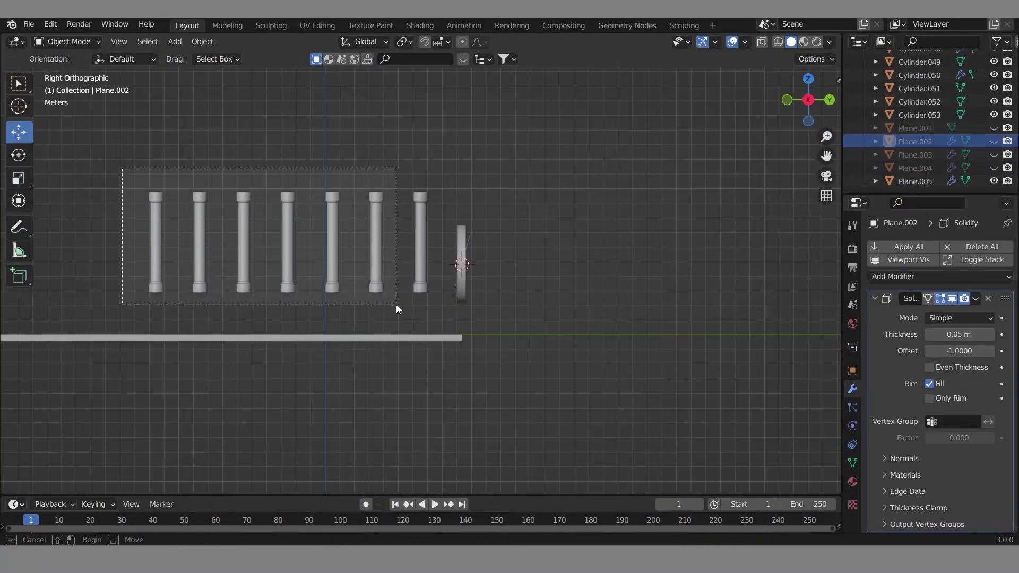
Step: Assign Material.002 to a column part and the column capital
{"action": "left_click", "coordinate": [420, 25]}
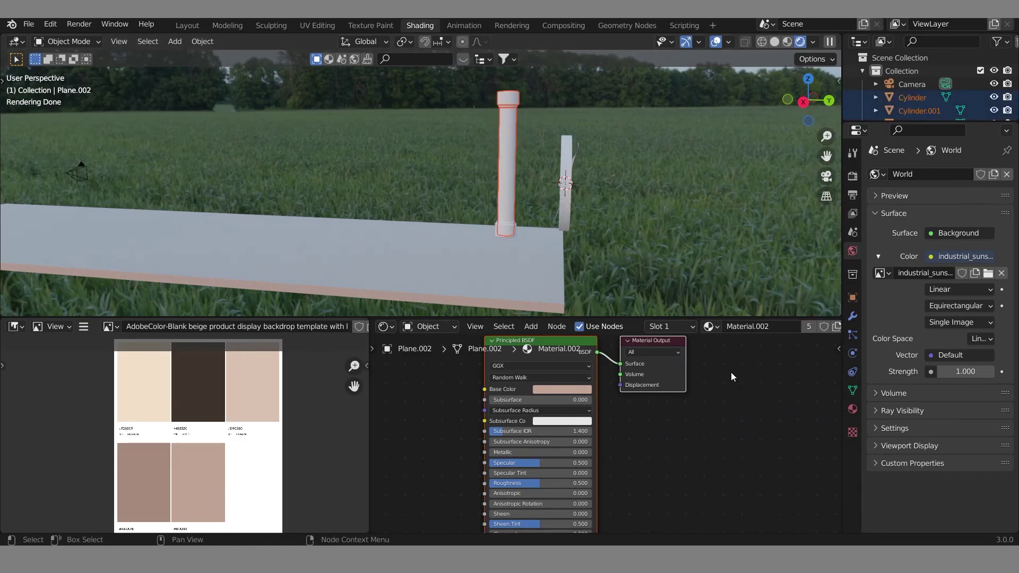
{"action": "left_click", "coordinate": [501, 142]}
{"action": "left_click", "coordinate": [711, 326]}
{"action": "left_click", "coordinate": [655, 370]}
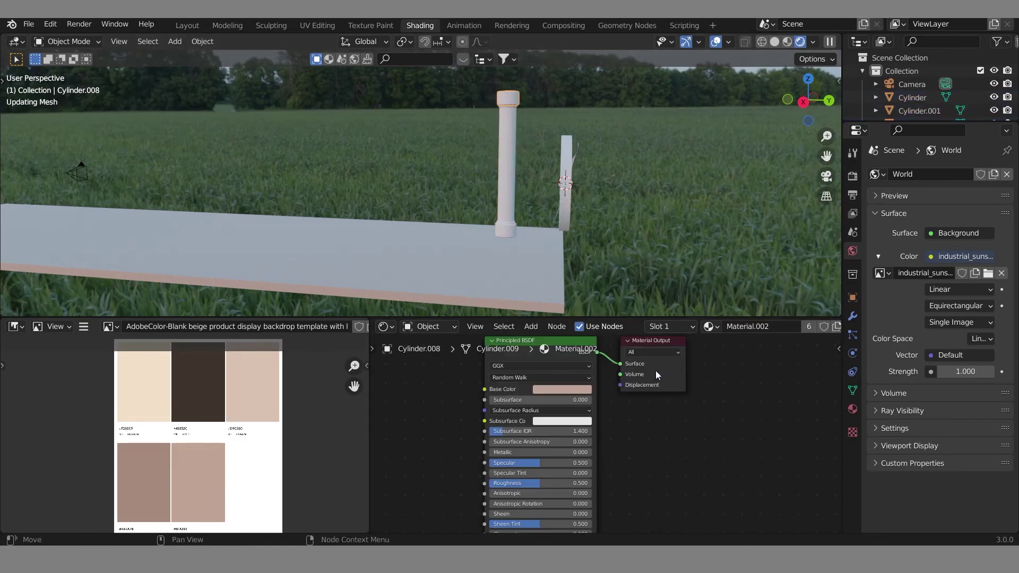
{"action": "left_click", "coordinate": [509, 104]}
{"action": "key", "text": "KP_Decimal"}
{"action": "left_click", "coordinate": [645, 326]}
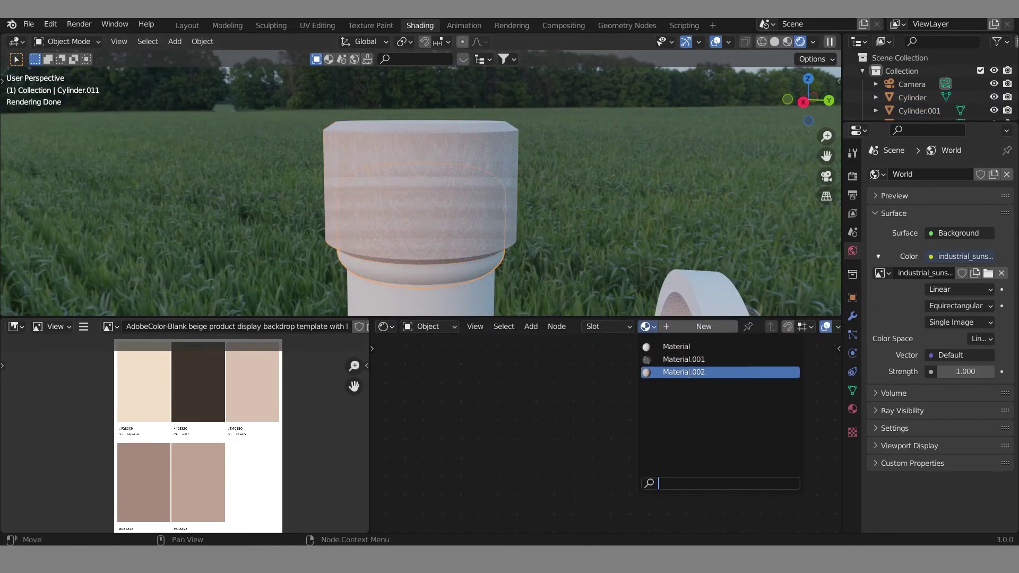
{"action": "left_click", "coordinate": [688, 372]}
Step: Assign Material.002 to the rings below the capital
{"action": "left_click", "coordinate": [645, 326]}
{"action": "left_click", "coordinate": [688, 372]}
{"action": "left_click", "coordinate": [493, 296]}
{"action": "key", "text": "KP_Decimal"}
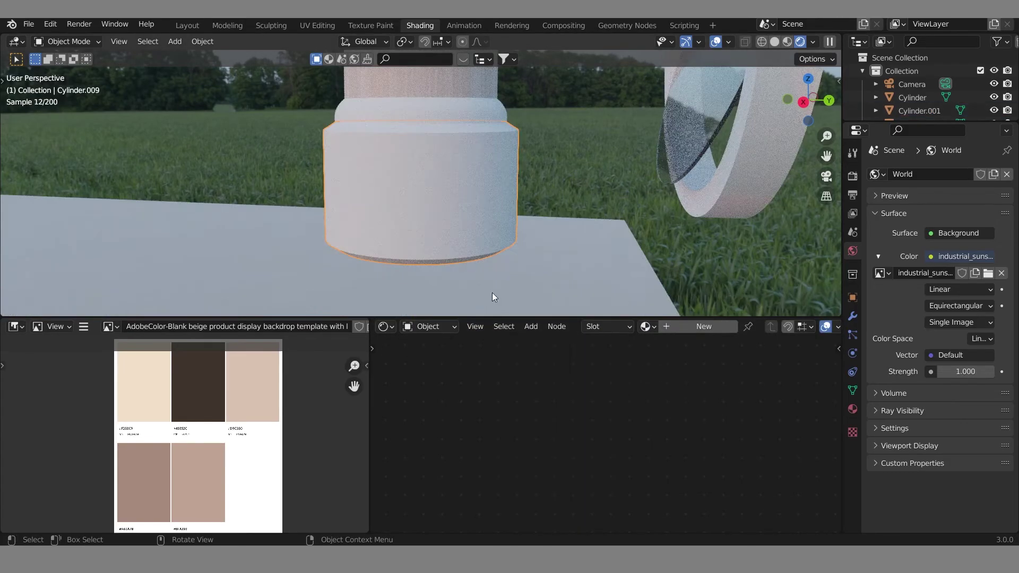
{"action": "left_click", "coordinate": [645, 325]}
{"action": "left_click", "coordinate": [688, 372]}
{"action": "left_click", "coordinate": [655, 302]}
{"action": "left_click", "coordinate": [645, 325]}
{"action": "left_click", "coordinate": [667, 372]}
Step: Give the column base and the remaining ring Material.002, then return to side view
{"action": "key", "text": "KP_Decimal"}
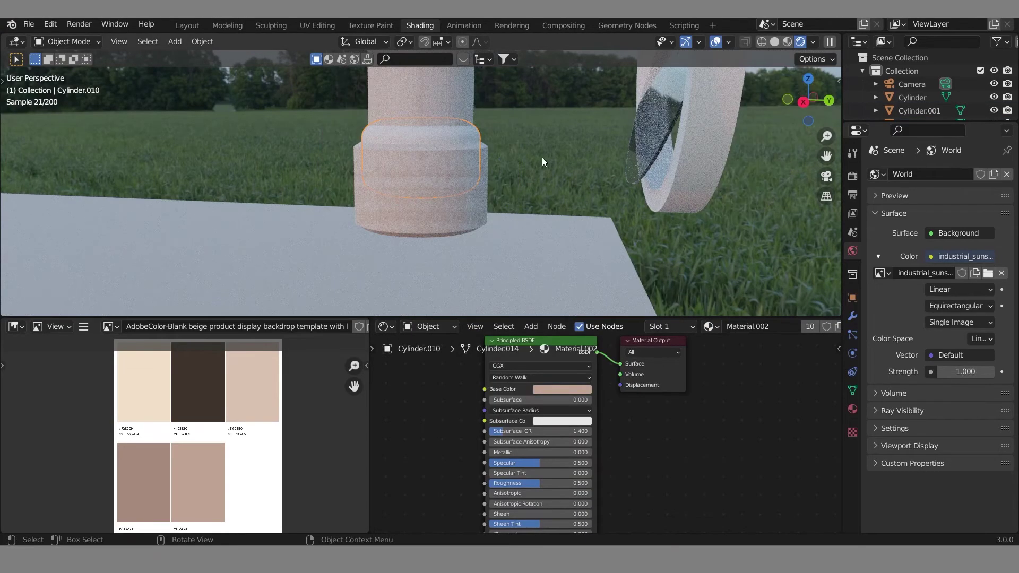
{"action": "left_click", "coordinate": [457, 138]}
{"action": "key", "text": "KP_Decimal"}
{"action": "left_click", "coordinate": [448, 188]}
{"action": "key", "text": "KP_Decimal"}
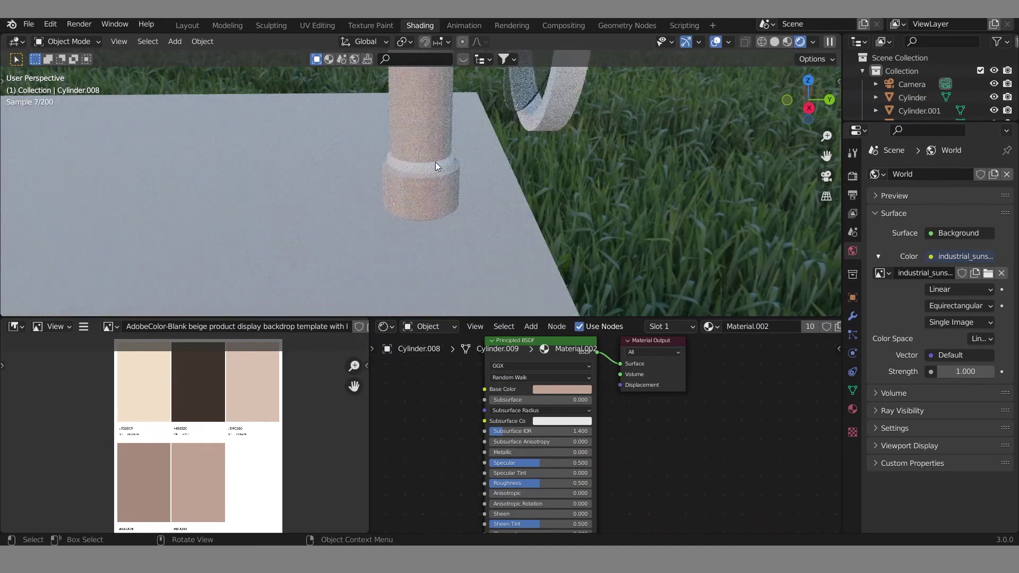
{"action": "left_click", "coordinate": [435, 161]}
{"action": "left_click", "coordinate": [682, 325]}
{"action": "left_click", "coordinate": [663, 372]}
{"action": "key", "text": "KP_3"}
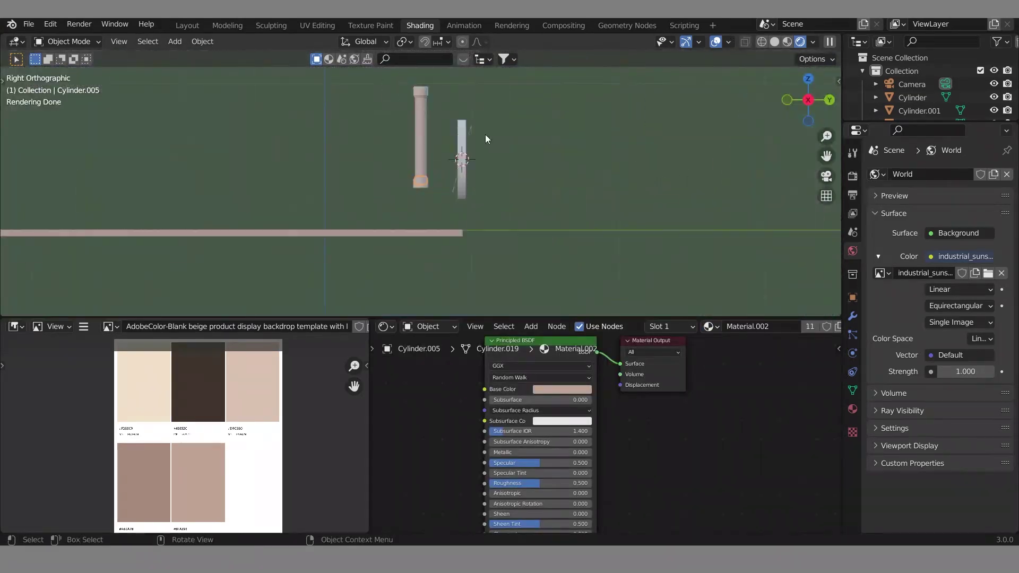
{"action": "scroll", "coordinate": [973, 113], "scroll_direction": "down", "scroll_amount": 5}
Step: Add two more column copies leftward along the colonnade wall
{"action": "left_click", "coordinate": [186, 25]}
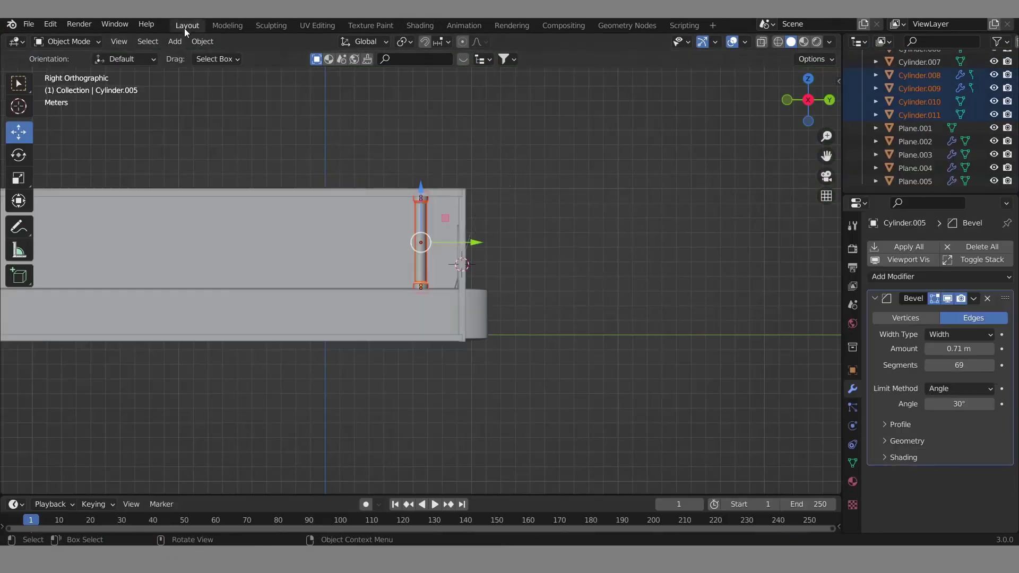
{"action": "scroll", "coordinate": [621, 238], "scroll_direction": "up", "scroll_amount": 3}
{"action": "key", "text": "shift+d"}
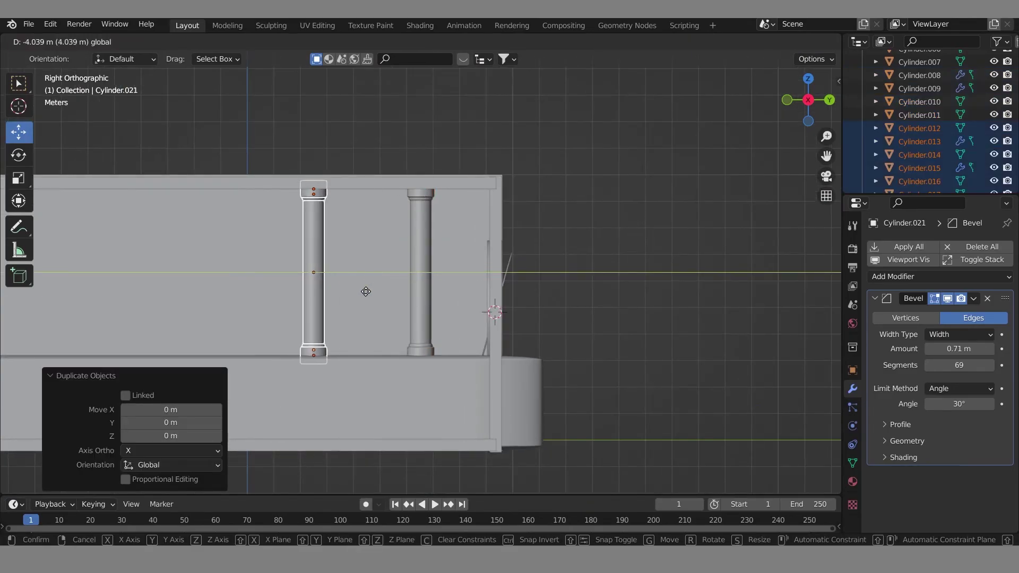
{"action": "right_click", "coordinate": [366, 291]}
{"action": "key", "text": "g"}
{"action": "left_click", "coordinate": [264, 291]}
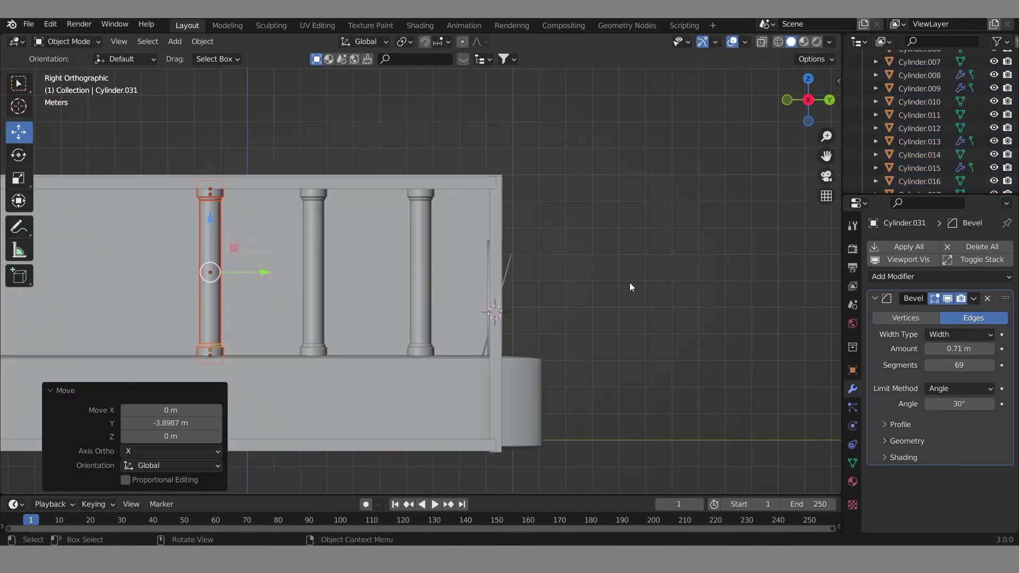
{"action": "scroll", "coordinate": [630, 286], "scroll_direction": "down", "scroll_amount": 3}
{"action": "key", "text": "shift+d"}
{"action": "left_click", "coordinate": [289, 288]}
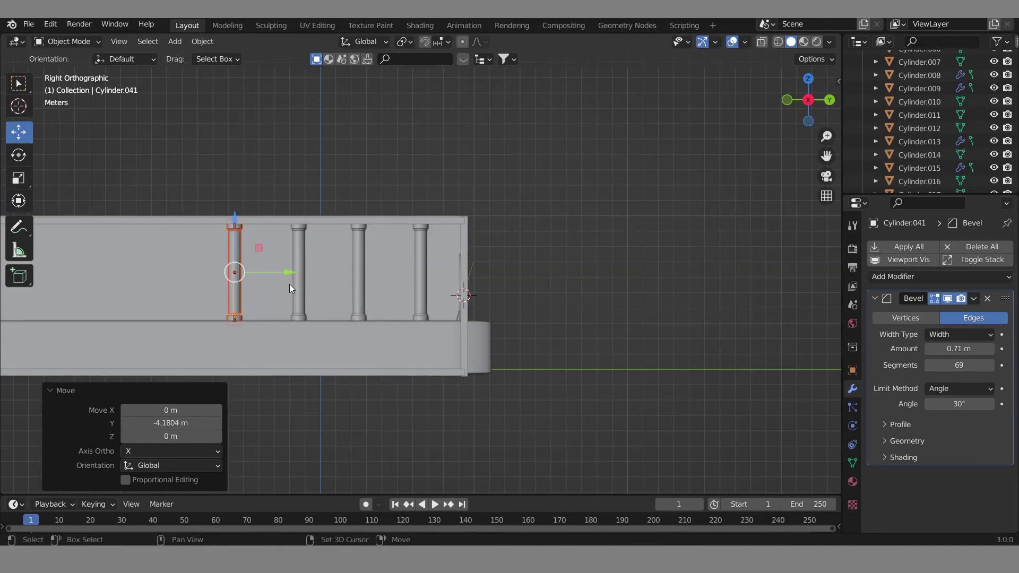
Step: Complete the seven-column row with three more copies and preview it rendered through the camera
{"action": "key", "text": "shift+d"}
{"action": "left_click", "coordinate": [229, 283]}
{"action": "key", "text": "shift+d"}
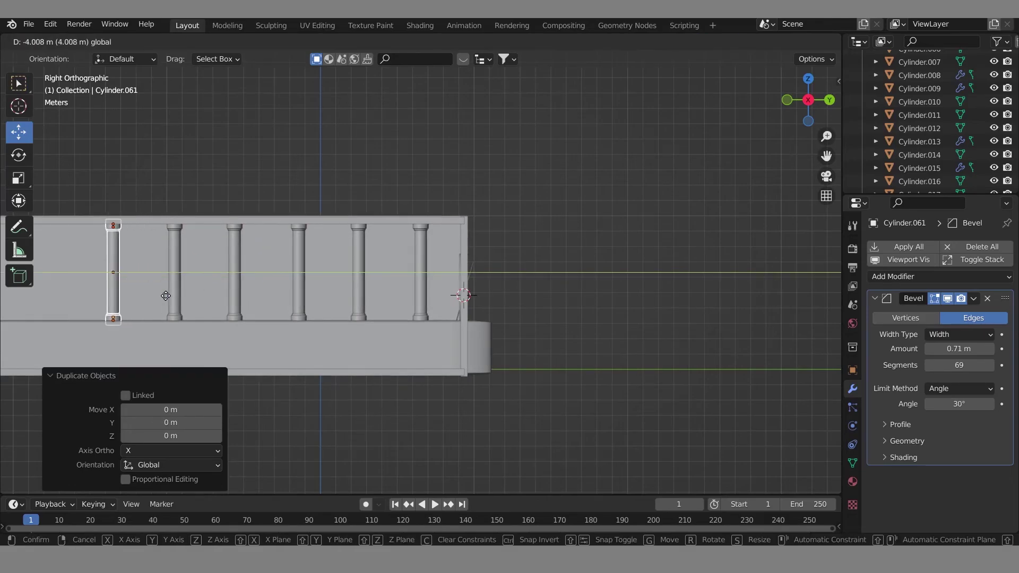
{"action": "left_click", "coordinate": [165, 296]}
{"action": "key", "text": "KP_0"}
{"action": "key", "text": "KP_3"}
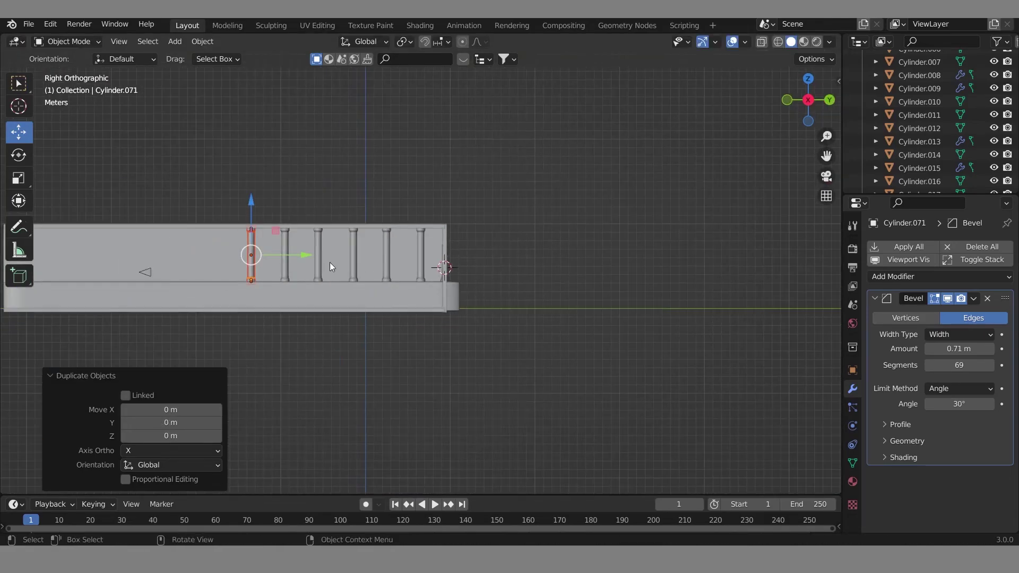
{"action": "key", "text": "shift+d"}
{"action": "left_click", "coordinate": [296, 262]}
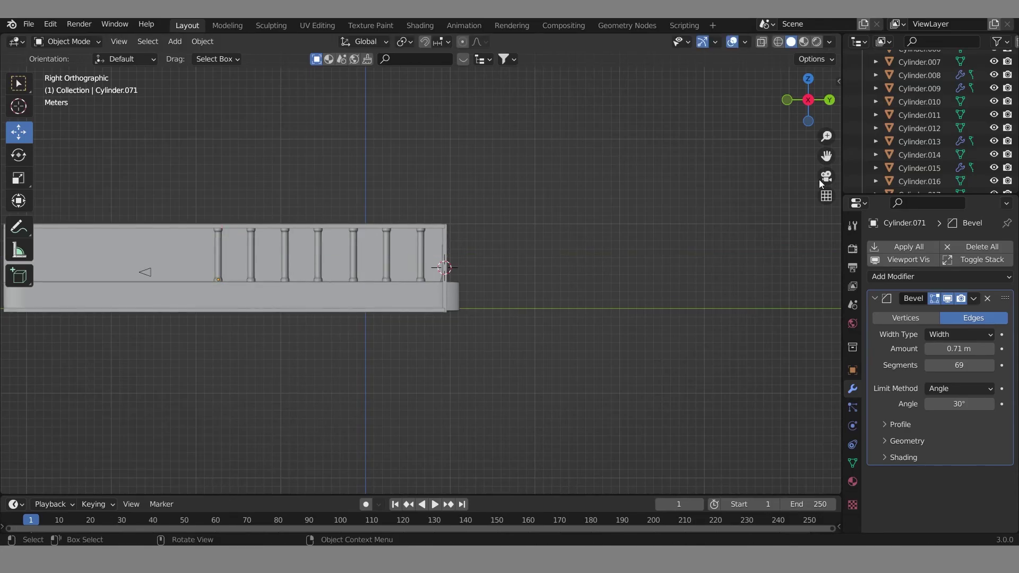
{"action": "left_click", "coordinate": [822, 179]}
{"action": "left_click", "coordinate": [817, 41]}
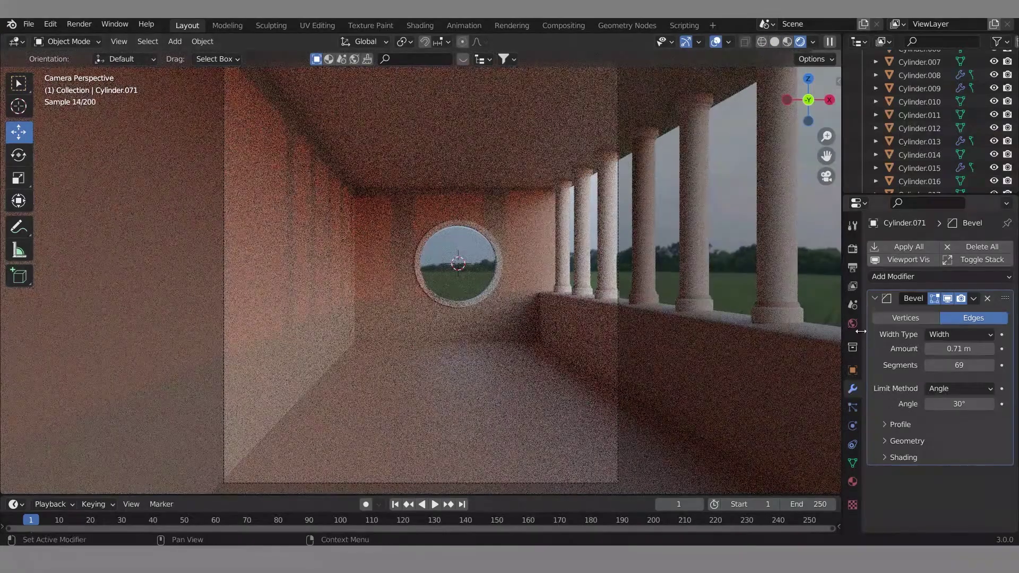
Step: Set the final render's Max Samples to 500 and Noise Threshold to 1.0
{"action": "left_click", "coordinate": [852, 323]}
{"action": "left_click", "coordinate": [852, 248]}
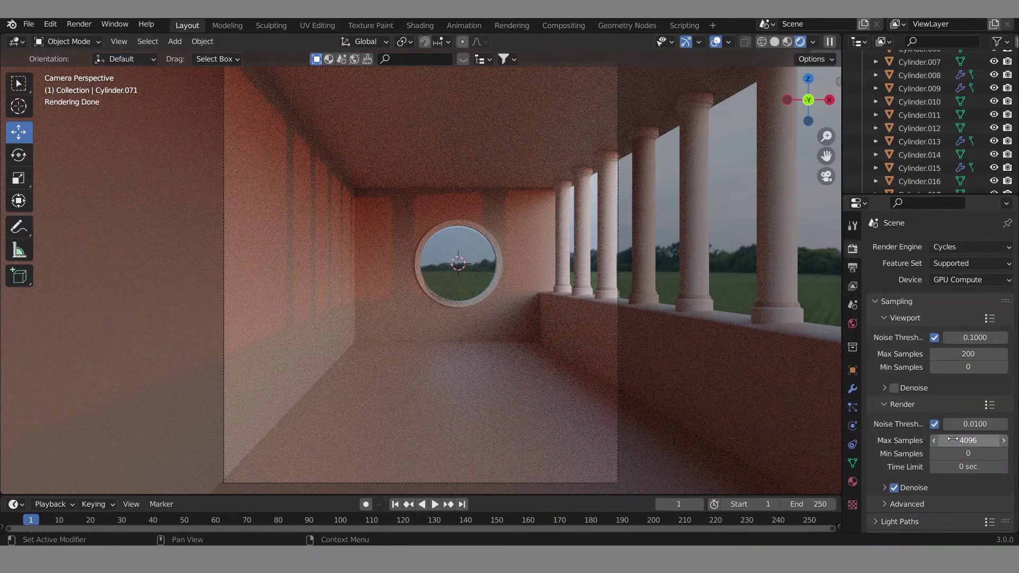
{"action": "left_click", "coordinate": [952, 440]}
{"action": "type", "text": "500"}
{"action": "key", "text": "Return"}
{"action": "left_click", "coordinate": [975, 423]}
{"action": "type", "text": "1"}
{"action": "scroll", "coordinate": [491, 187], "scroll_direction": "down", "scroll_amount": 2}
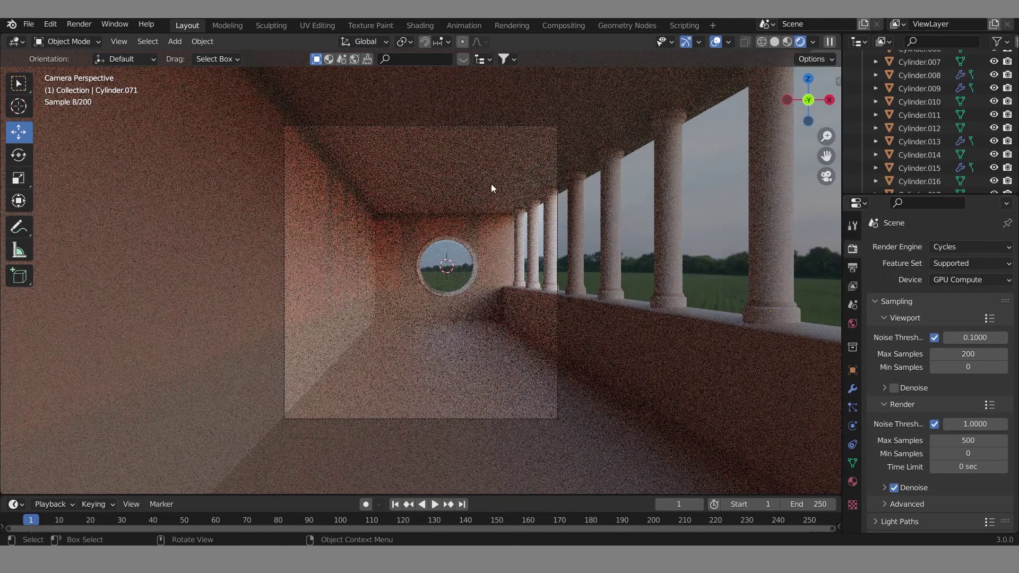
Step: Select a column and frame it in the side orthographic view
{"action": "left_click", "coordinate": [492, 185]}
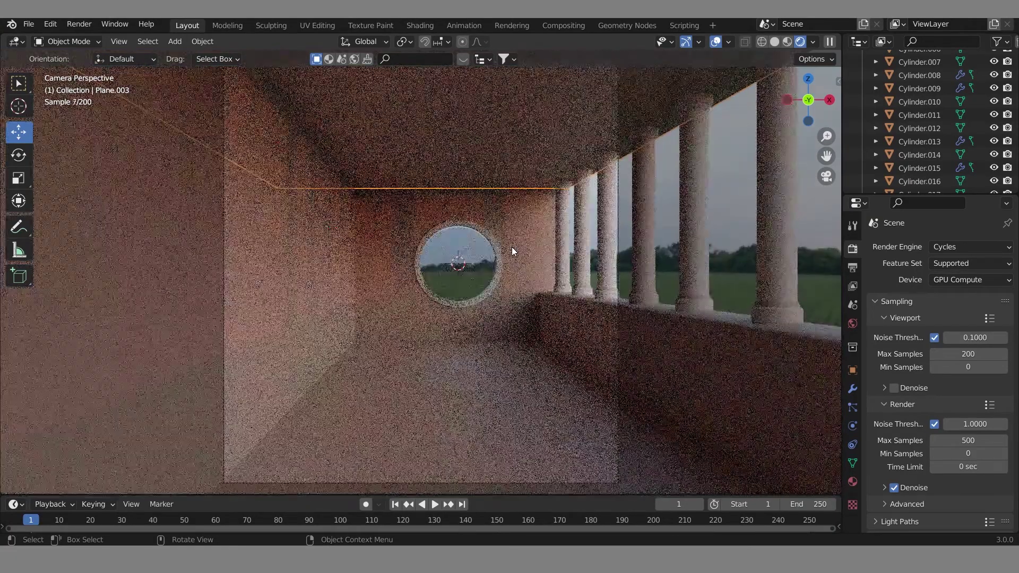
{"action": "left_click", "coordinate": [681, 240]}
{"action": "key", "text": "KP_3"}
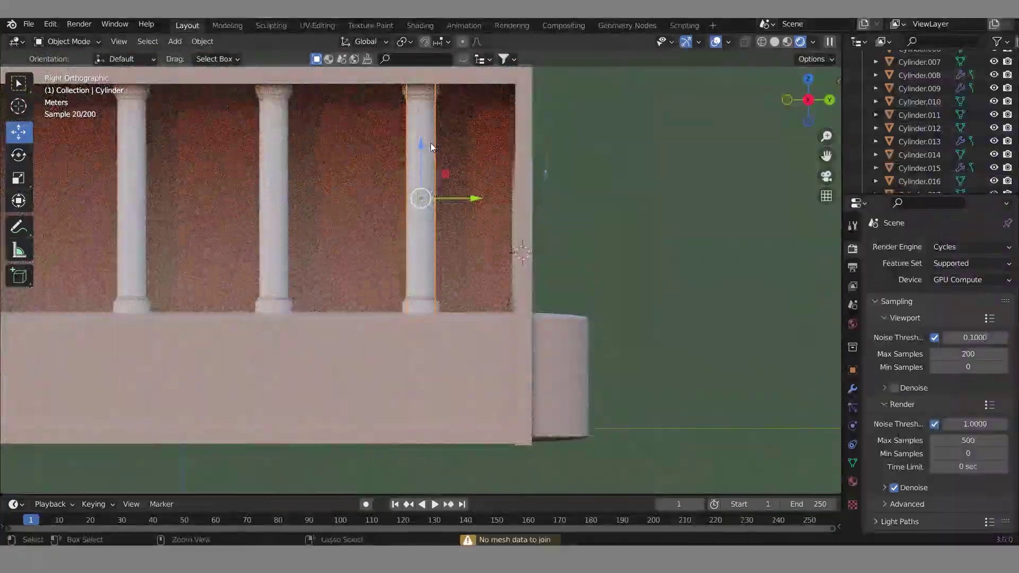
{"action": "scroll", "coordinate": [426, 164], "scroll_direction": "up", "scroll_amount": 5}
{"action": "scroll", "coordinate": [451, 185], "scroll_direction": "up", "scroll_amount": 2}
{"action": "scroll", "coordinate": [483, 215], "scroll_direction": "up", "scroll_amount": 5}
{"action": "scroll", "coordinate": [483, 216], "scroll_direction": "up", "scroll_amount": 3}
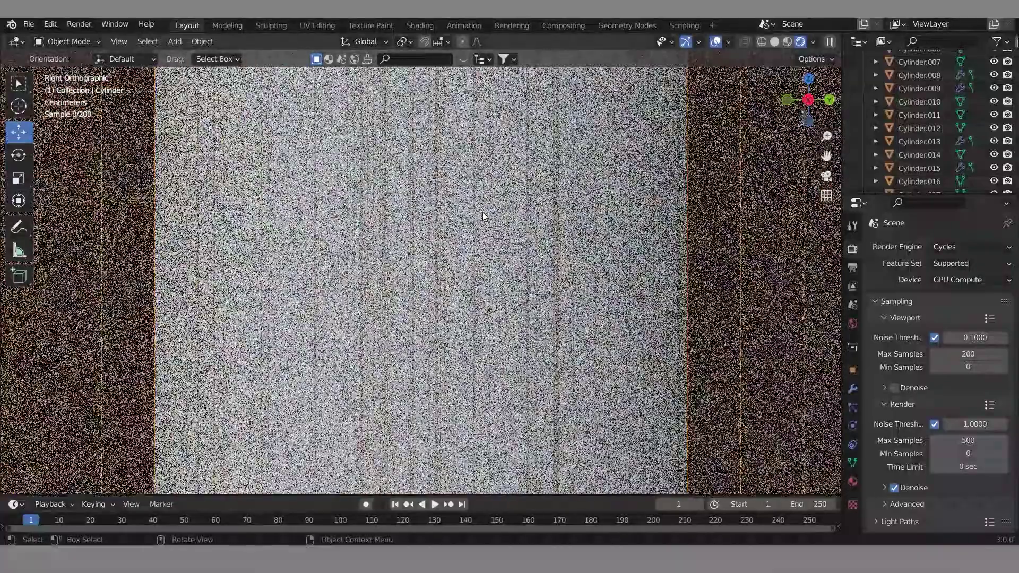
{"action": "scroll", "coordinate": [482, 216], "scroll_direction": "up", "scroll_amount": 2}
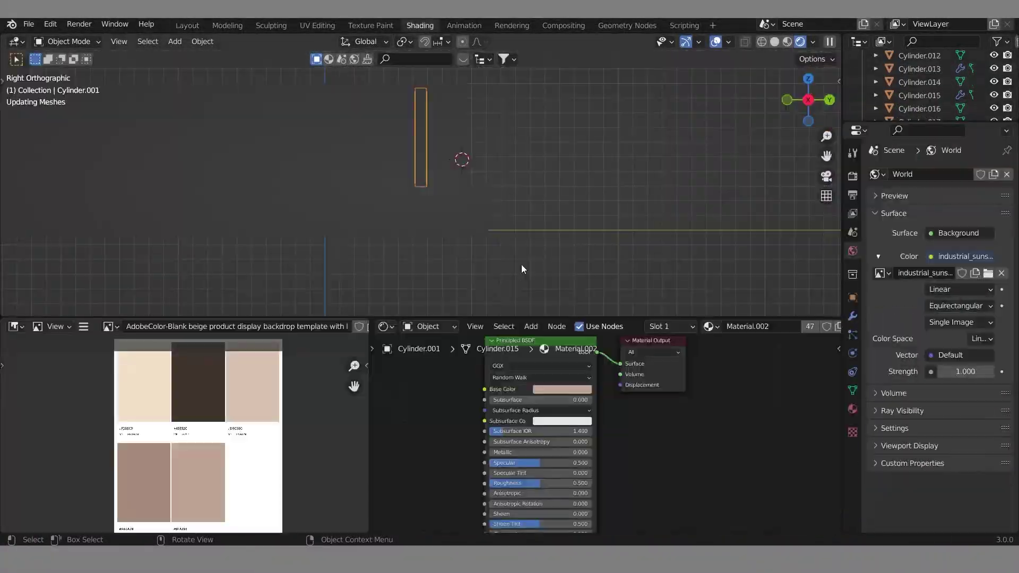
Step: Create a new material for the column and sample its Base Color from the palette image
{"action": "scroll", "coordinate": [621, 391], "scroll_direction": "down", "scroll_amount": 2}
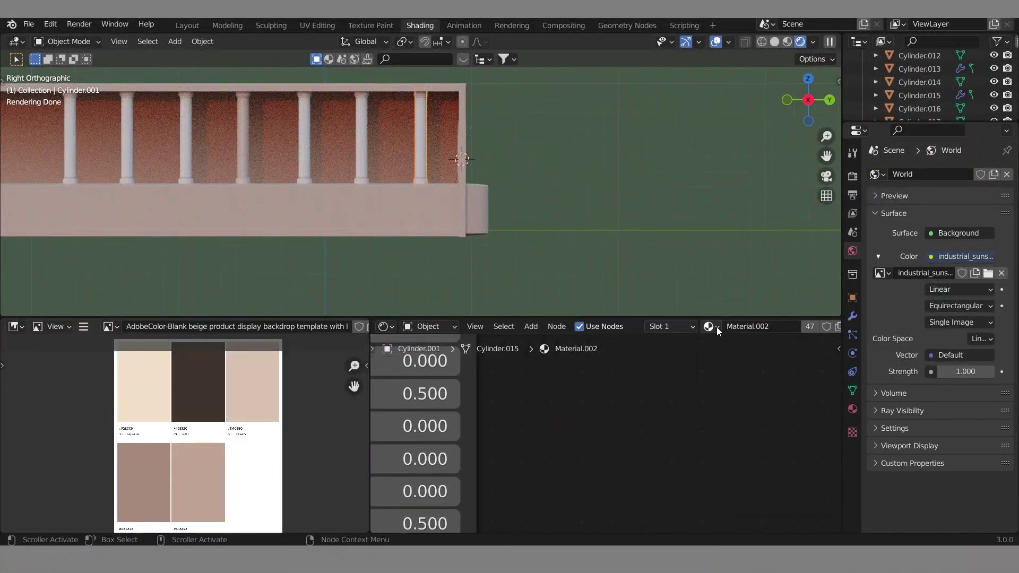
{"action": "scroll", "coordinate": [732, 352], "scroll_direction": "down", "scroll_amount": 4}
{"action": "left_click_drag", "start_coordinate": [371, 424], "coordinate": [244, 424]}
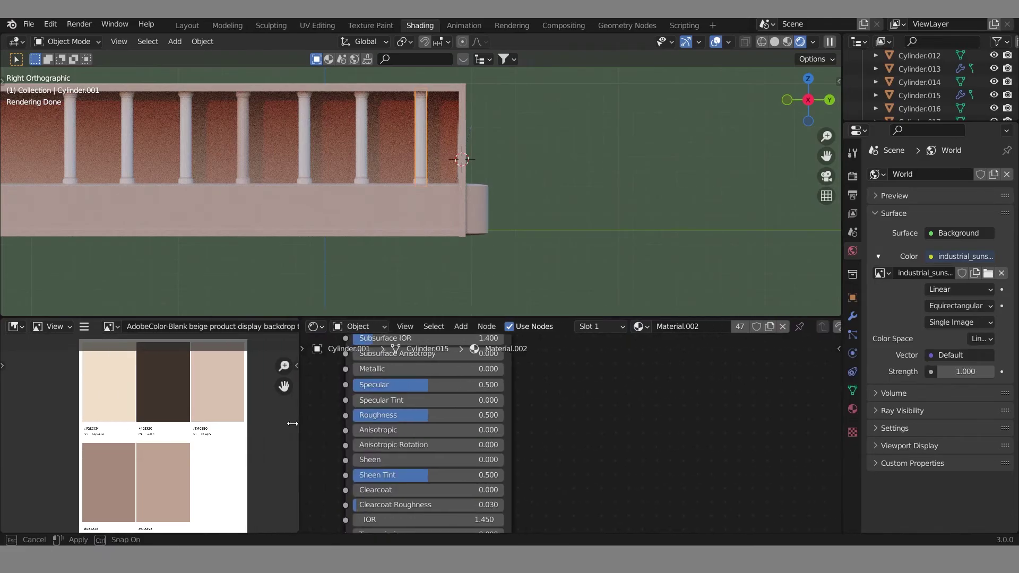
{"action": "scroll", "coordinate": [584, 424], "scroll_direction": "down", "scroll_amount": 2}
{"action": "left_click", "coordinate": [696, 325]}
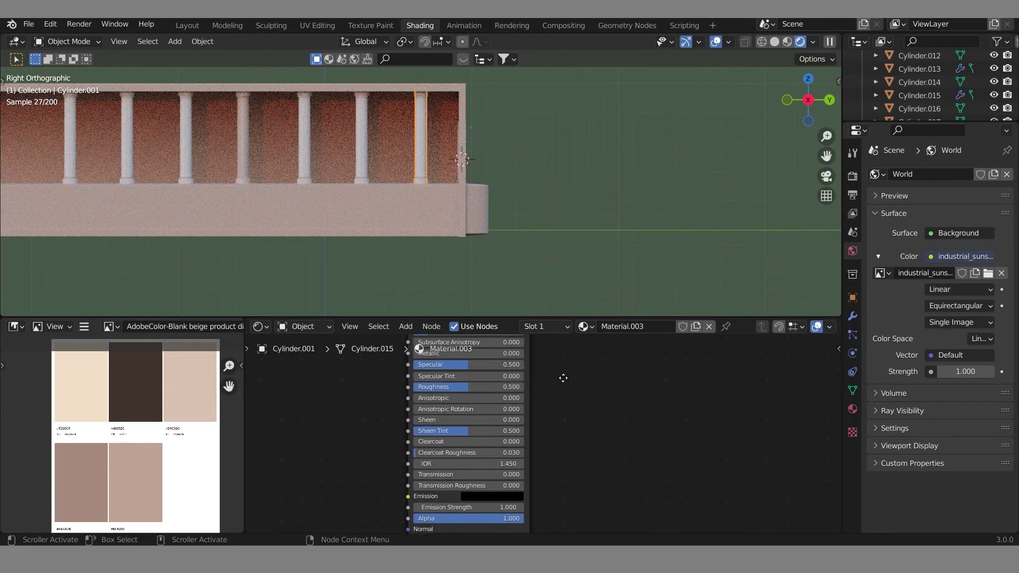
{"action": "middle_click_drag", "start_coordinate": [573, 348], "coordinate": [568, 452]}
{"action": "middle_click_drag", "start_coordinate": [459, 430], "coordinate": [550, 438]}
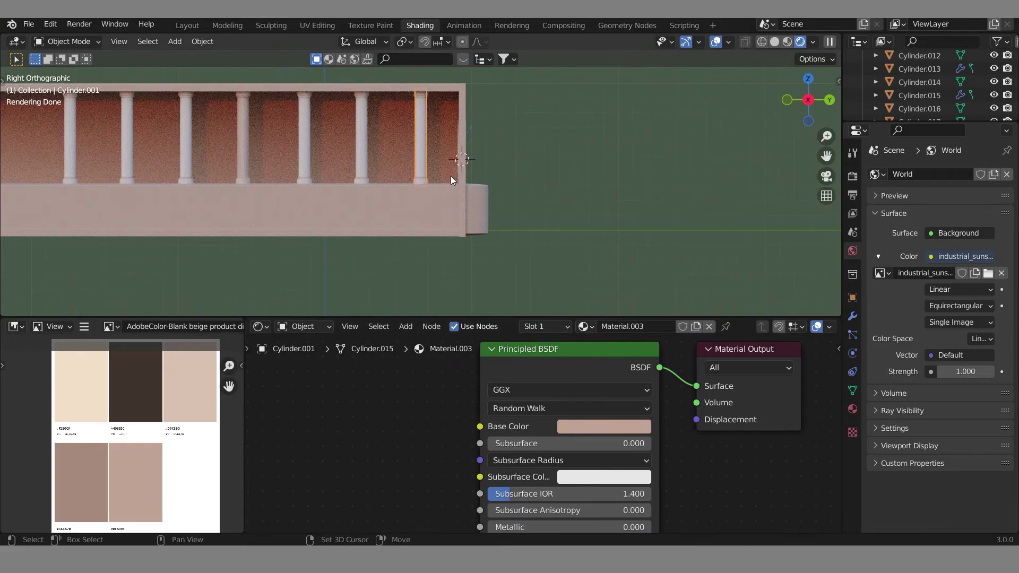
{"action": "left_click", "coordinate": [603, 426]}
{"action": "left_click", "coordinate": [135, 382]}
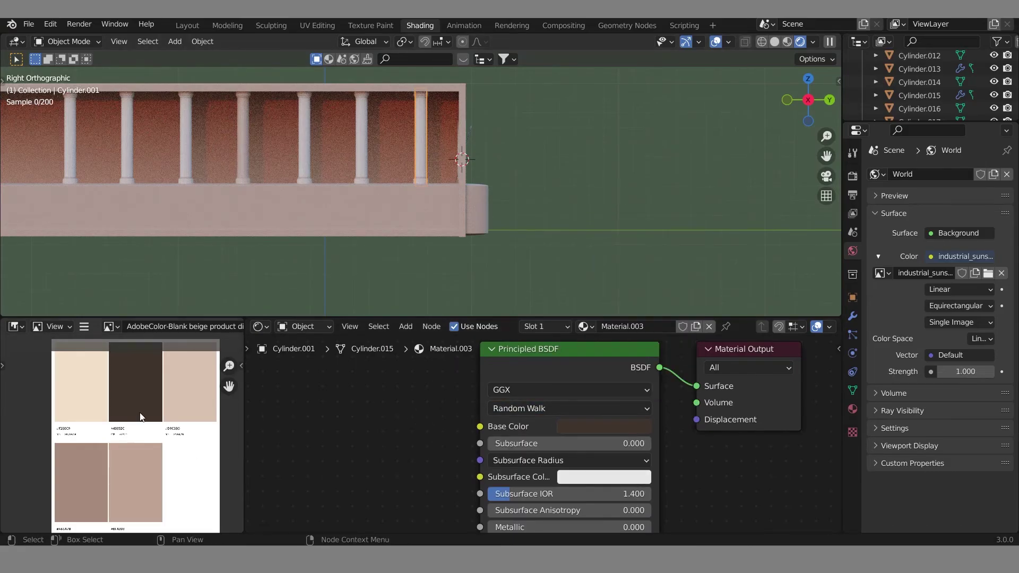
{"action": "scroll", "coordinate": [428, 174], "scroll_direction": "up", "scroll_amount": 5}
{"action": "scroll", "coordinate": [427, 177], "scroll_direction": "down", "scroll_amount": 6}
{"action": "key", "text": "ctrl+v"}
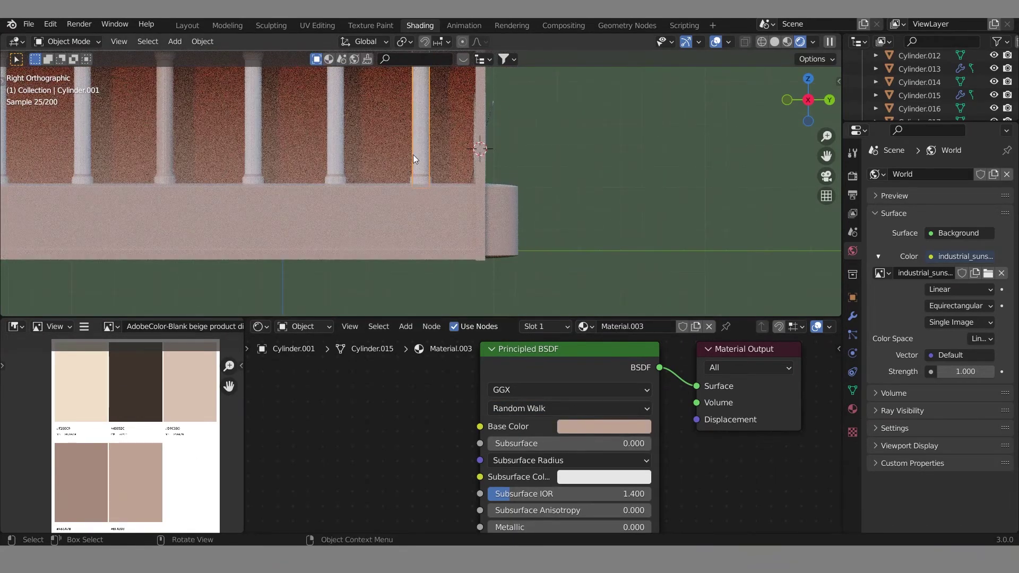
Step: Create a new Material.004 for another column and sample its colour with the eyedropper
{"action": "left_click", "coordinate": [419, 140]}
{"action": "left_click", "coordinate": [827, 176]}
{"action": "left_click", "coordinate": [570, 171]}
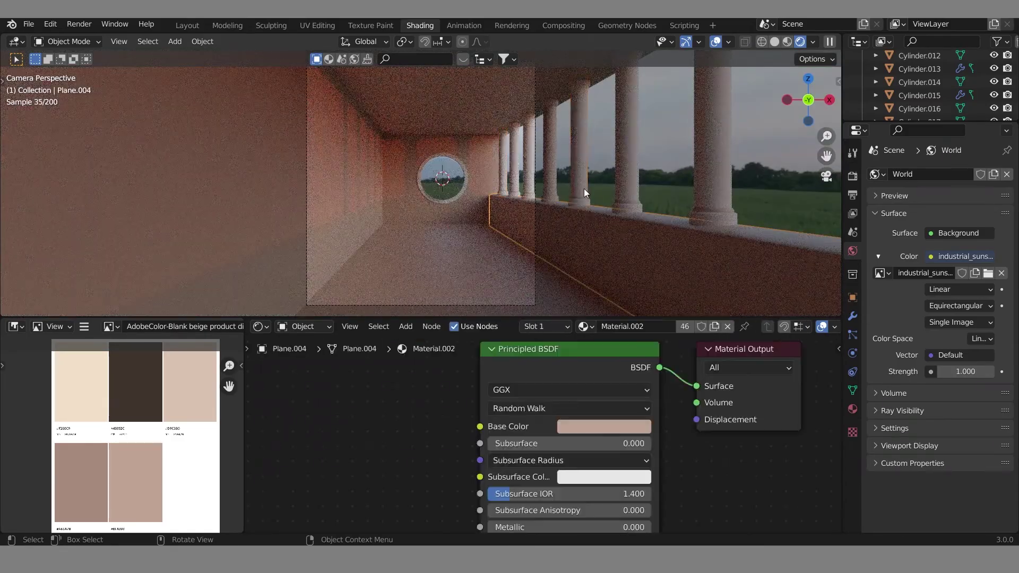
{"action": "left_click", "coordinate": [727, 326]}
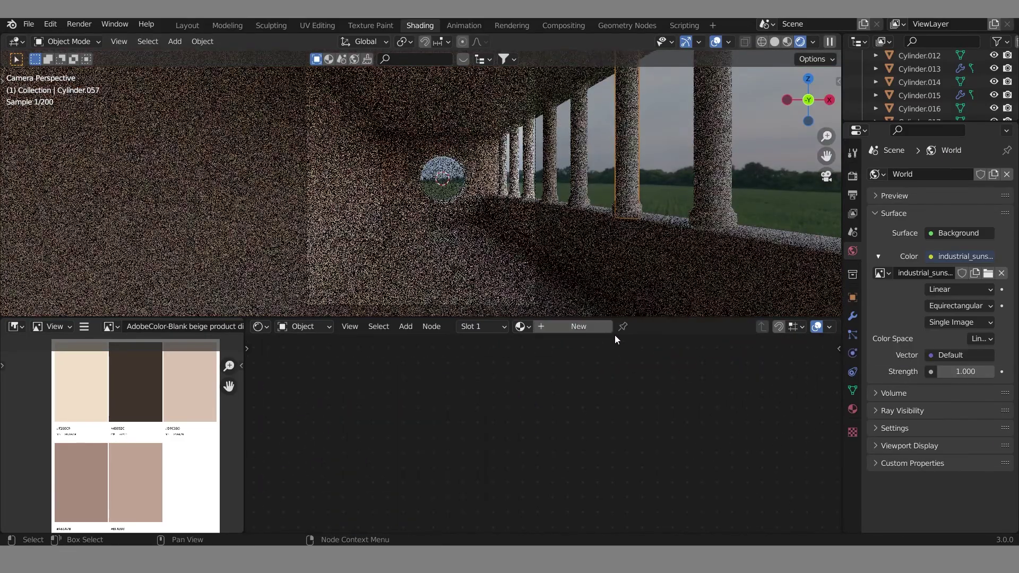
{"action": "left_click", "coordinate": [613, 326]}
{"action": "key", "text": "e"}
Step: Check the platform wall's pink base colour, then select and frame the round window frame in Layout
{"action": "left_click", "coordinate": [730, 239]}
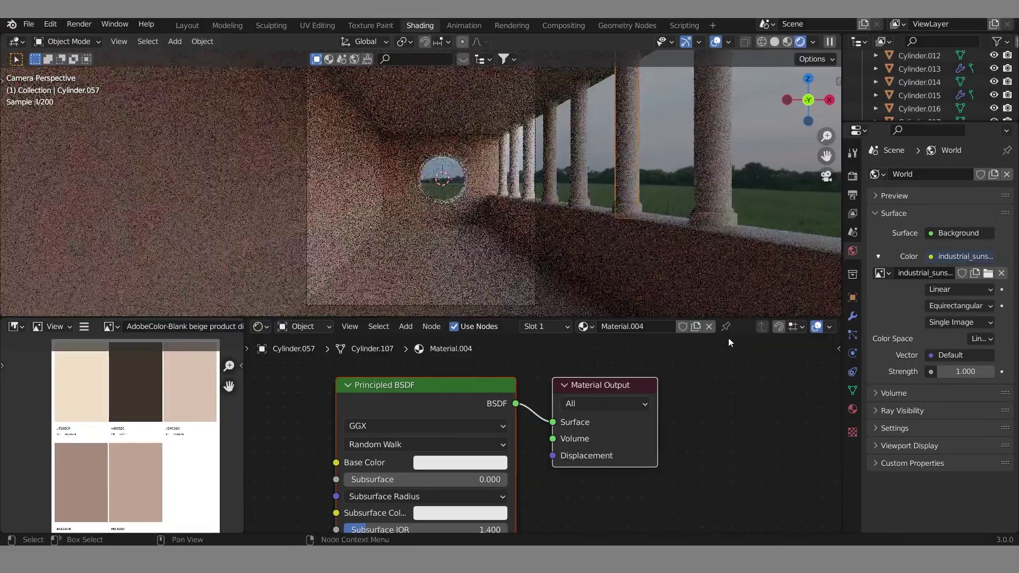
{"action": "left_click", "coordinate": [613, 230]}
{"action": "left_click", "coordinate": [469, 189]}
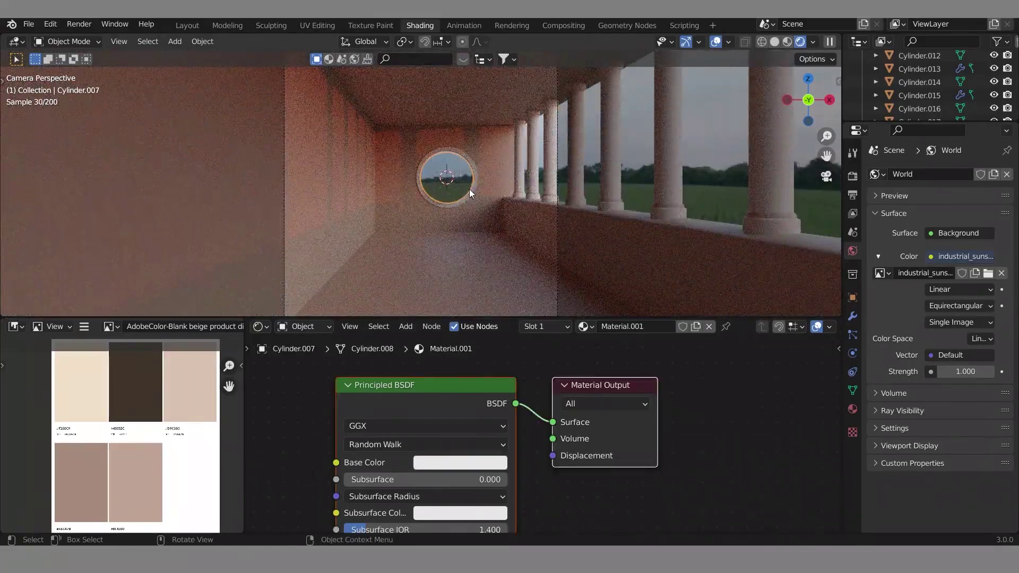
{"action": "left_click", "coordinate": [188, 26]}
{"action": "key", "text": "KP_Decimal"}
Step: Rotate the round window frame −73.4° so it faces the camera
{"action": "key", "text": "r"}
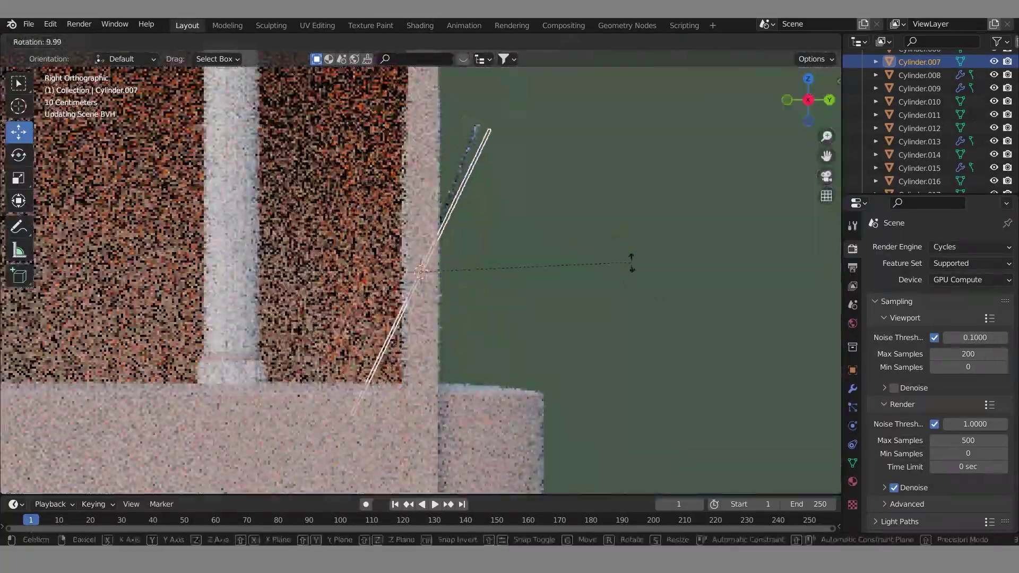
{"action": "left_click", "coordinate": [641, 303]}
{"action": "key", "text": "KP_0"}
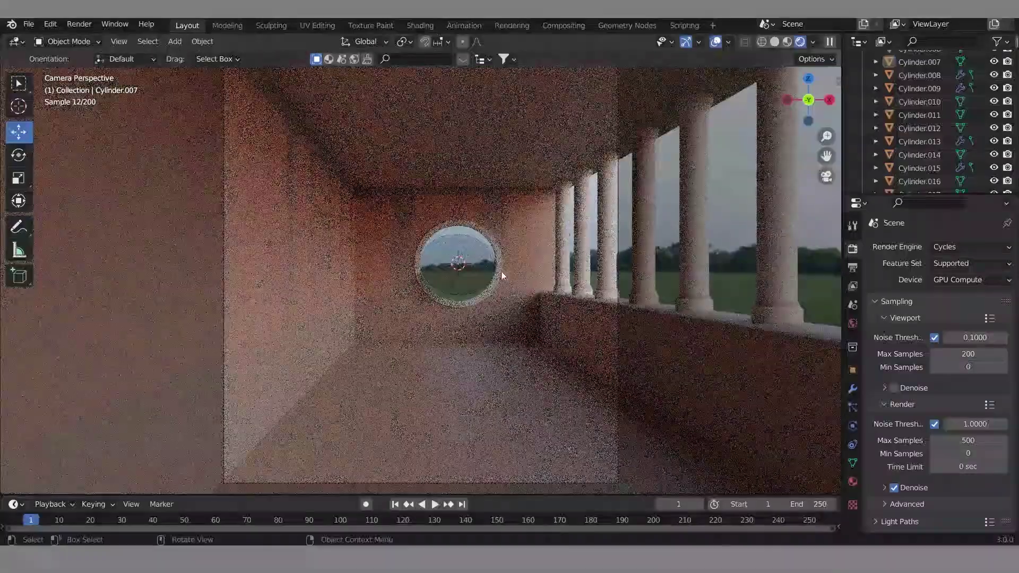
{"action": "key", "text": "KP_0"}
{"action": "key", "text": "r"}
{"action": "left_click", "coordinate": [664, 283]}
{"action": "key", "text": "KP_0"}
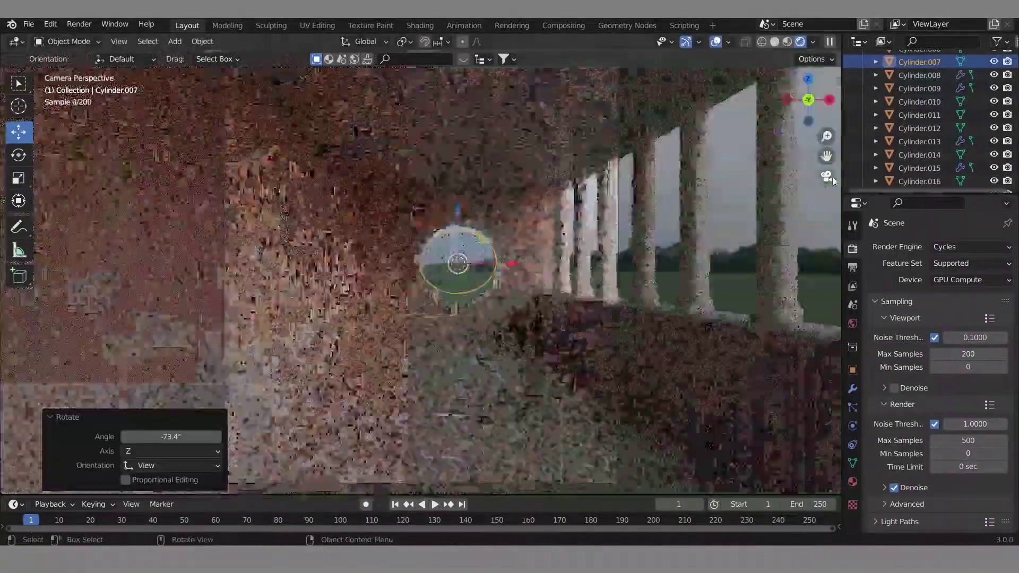
Step: Review the rotated frame in the Shading workspace, then return to Layout
{"action": "scroll", "coordinate": [588, 285], "scroll_direction": "down", "scroll_amount": 2}
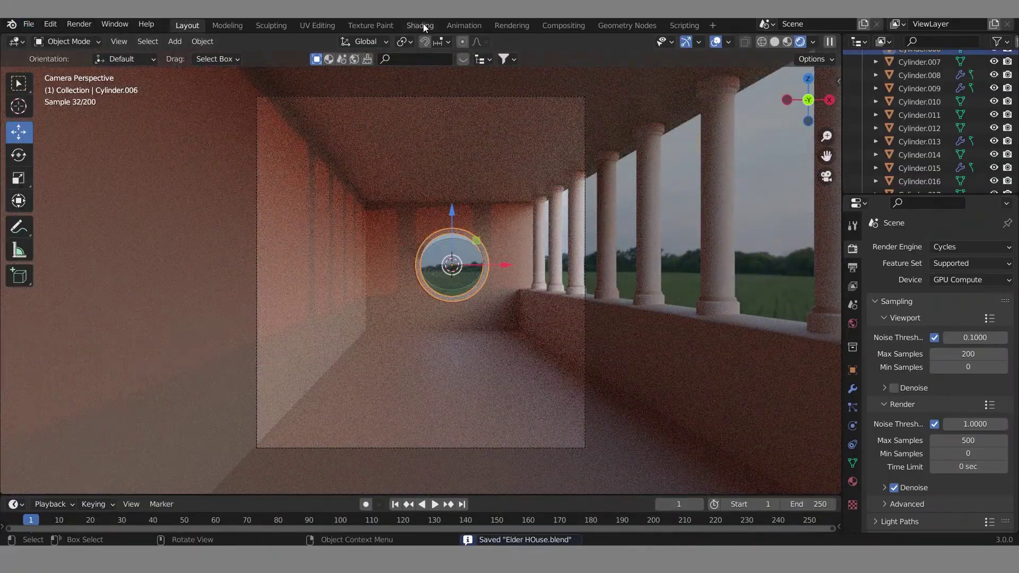
{"action": "left_click", "coordinate": [420, 25]}
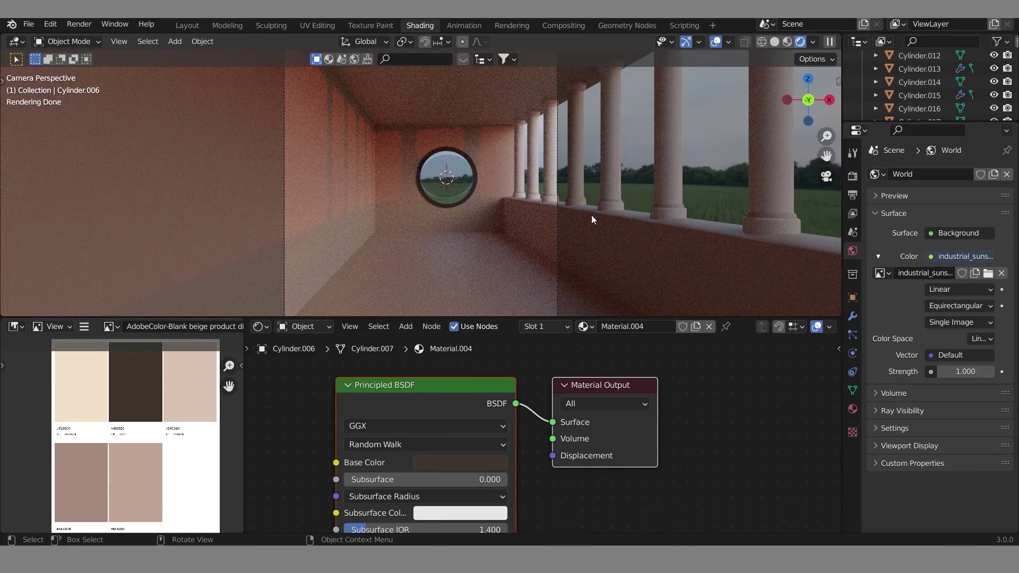
{"action": "left_click", "coordinate": [186, 26]}
Step: Duplicate the platform slab, reposition the copy and narrow it
{"action": "left_click", "coordinate": [826, 175]}
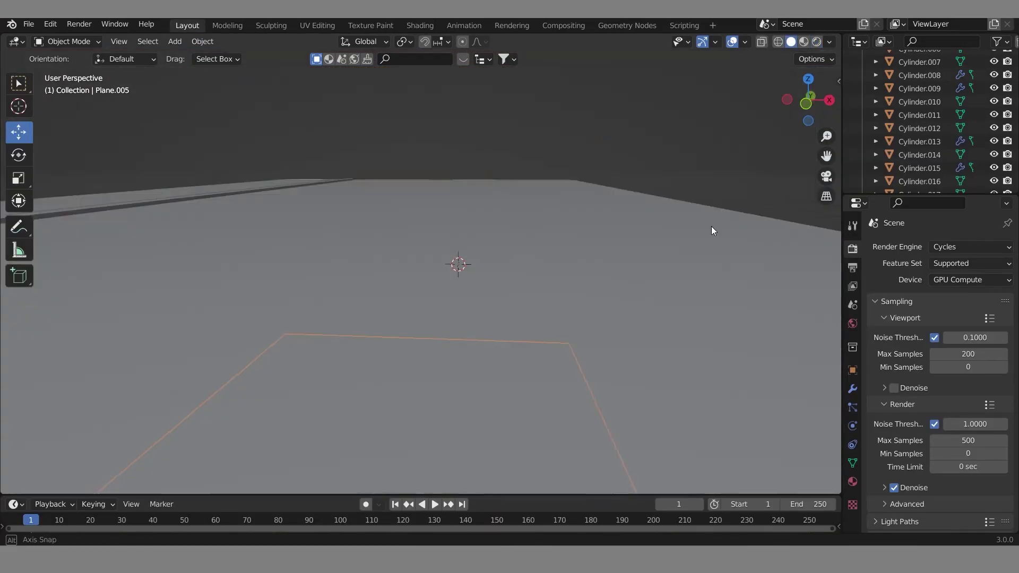
{"action": "key", "text": "shift+d"}
{"action": "key", "text": "KP_1"}
{"action": "scroll", "coordinate": [545, 338], "scroll_direction": "up", "scroll_amount": 5}
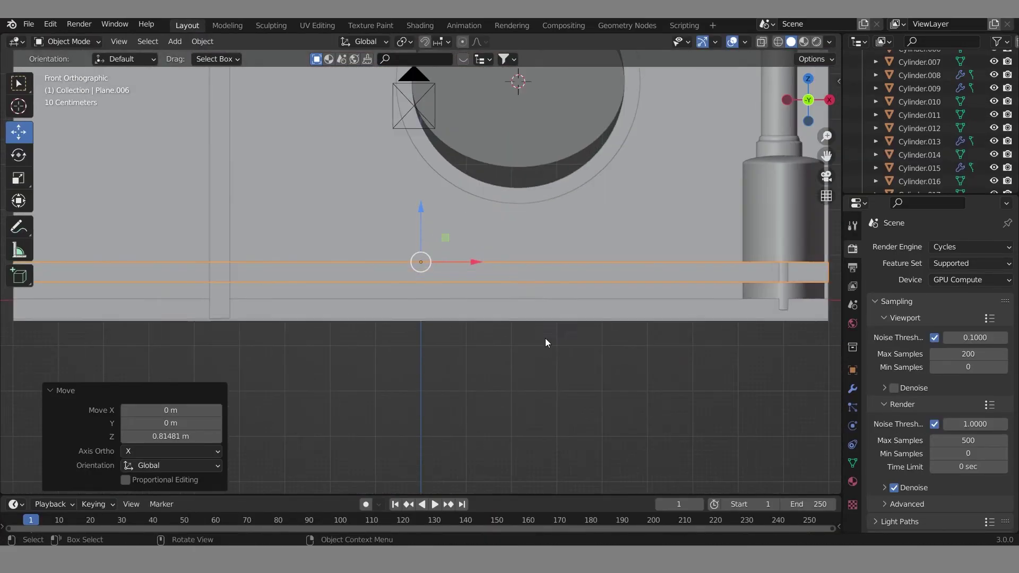
{"action": "key", "text": "g"}
{"action": "left_click", "coordinate": [555, 281]}
{"action": "key", "text": "g"}
{"action": "key", "text": "z"}
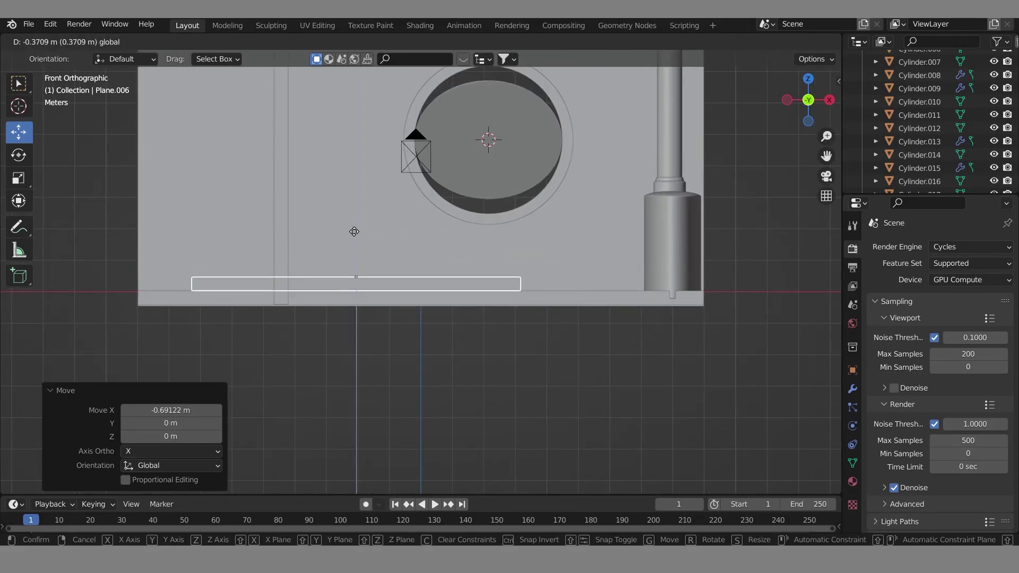
{"action": "left_click", "coordinate": [352, 227]}
Step: Reduce the slab copy's depth along Y and slide it into place along Y
{"action": "key", "text": "KP_3"}
{"action": "key", "text": "s"}
{"action": "key", "text": "y"}
{"action": "left_click", "coordinate": [588, 282]}
{"action": "middle_click_drag", "start_coordinate": [478, 272], "coordinate": [666, 359]}
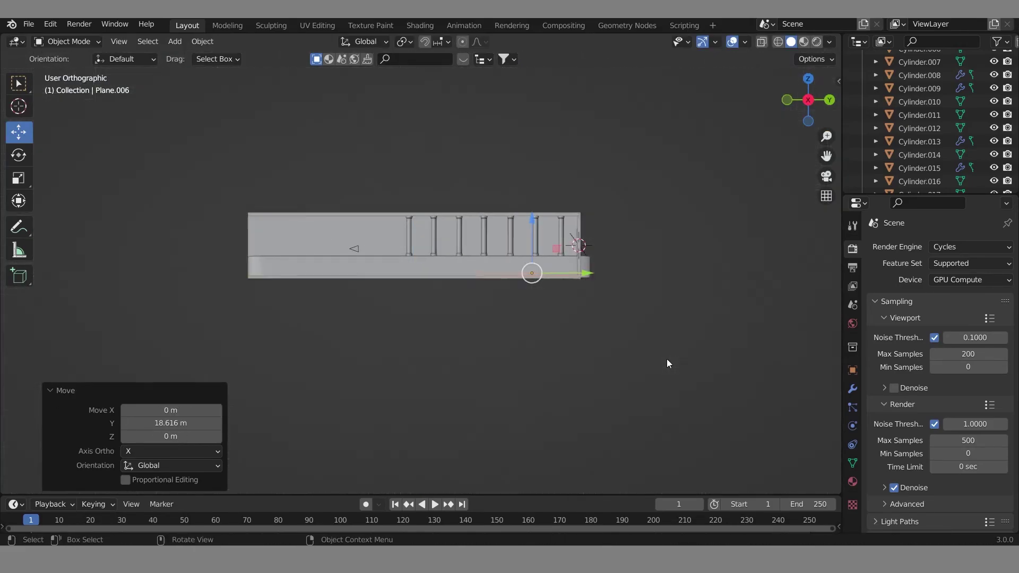
{"action": "key", "text": "KP_3"}
{"action": "scroll", "coordinate": [534, 279], "scroll_direction": "up", "scroll_amount": 4}
{"action": "key", "text": "g"}
{"action": "key", "text": "y"}
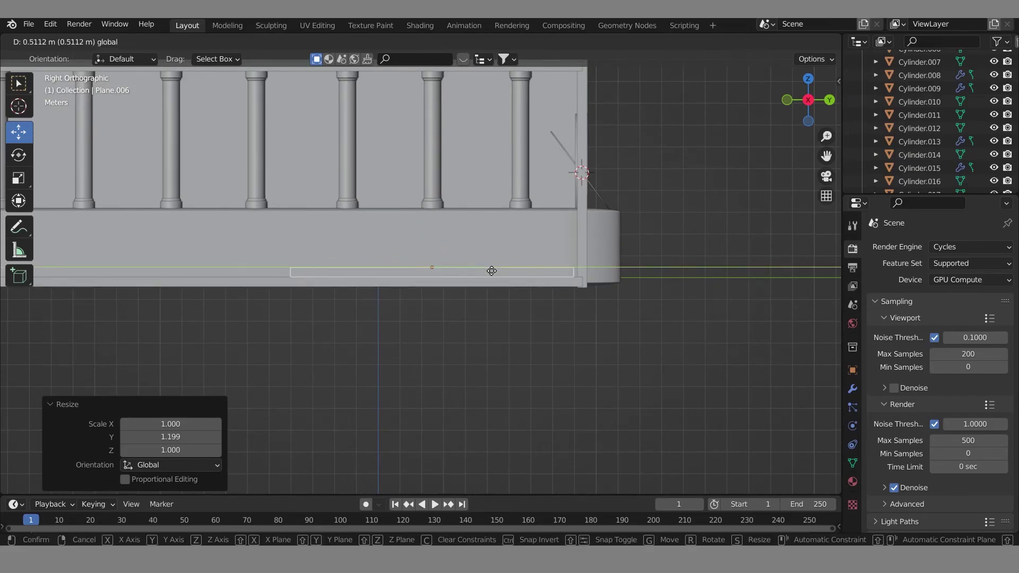
{"action": "left_click", "coordinate": [488, 271]}
{"action": "key", "text": "KP_0"}
Step: Duplicate the slab as a second step and raise it along Z
{"action": "key", "text": "shift+d"}
{"action": "left_click", "coordinate": [386, 298]}
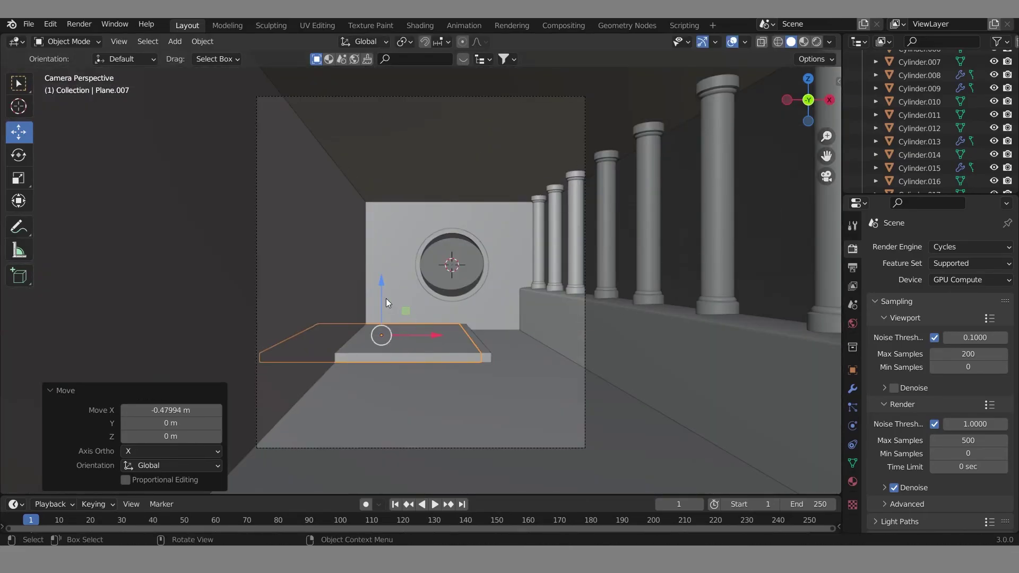
{"action": "key", "text": "g"}
{"action": "key", "text": "z"}
{"action": "left_click", "coordinate": [491, 272]}
Step: Hide the top beam Plane.003
{"action": "key", "text": "KP_3"}
{"action": "mouse_move", "coordinate": [531, 262]}
{"action": "middle_mouse_down"}
{"action": "mouse_move", "coordinate": [674, 268]}
{"action": "mouse_move", "coordinate": [527, 283]}
{"action": "middle_mouse_up"}
{"action": "left_click", "coordinate": [689, 190]}
{"action": "scroll", "coordinate": [868, 170], "scroll_direction": "down", "scroll_amount": 15}
{"action": "key", "text": "h"}
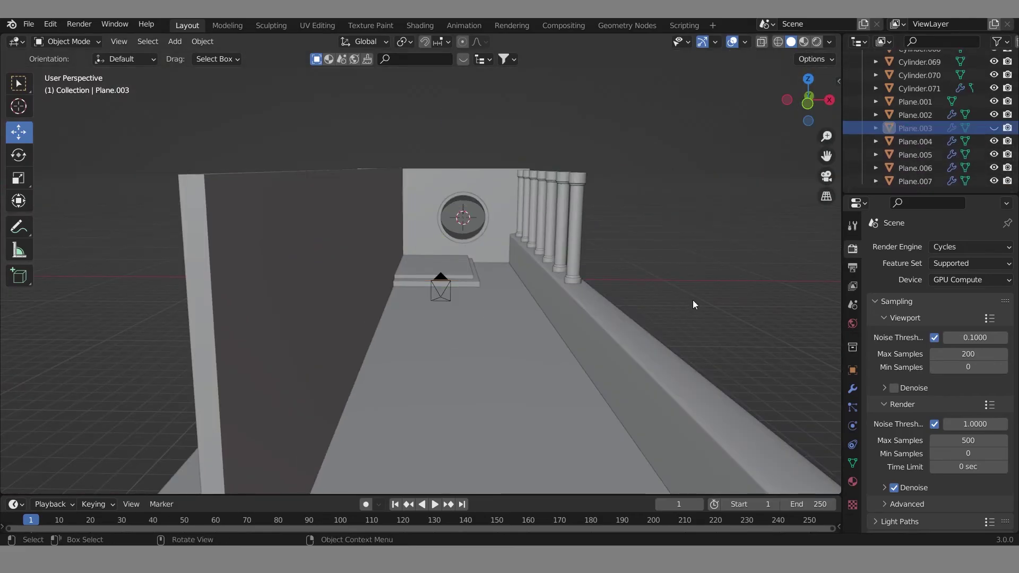
Step: Duplicate the second step as a third and shrink it to 0.881 scale
{"action": "left_click", "coordinate": [457, 269]}
{"action": "key", "text": "KP_7"}
{"action": "key", "text": "shift+d"}
{"action": "key", "text": "Escape"}
{"action": "key", "text": "ctrl+z"}
{"action": "key", "text": "ctrl+z"}
{"action": "key", "text": "ctrl+shift+z"}
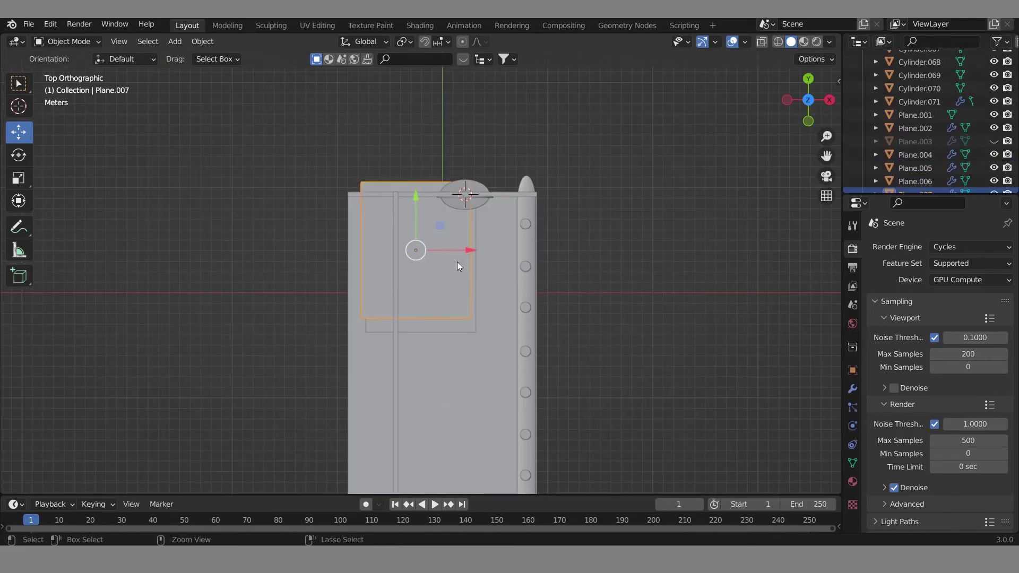
{"action": "key", "text": "ctrl+shift+z"}
{"action": "key", "text": "s"}
{"action": "left_click", "coordinate": [558, 290]}
Step: Raise the third step onto the top of the stack
{"action": "key", "text": "KP_3"}
{"action": "key", "text": "g"}
{"action": "key", "text": "z"}
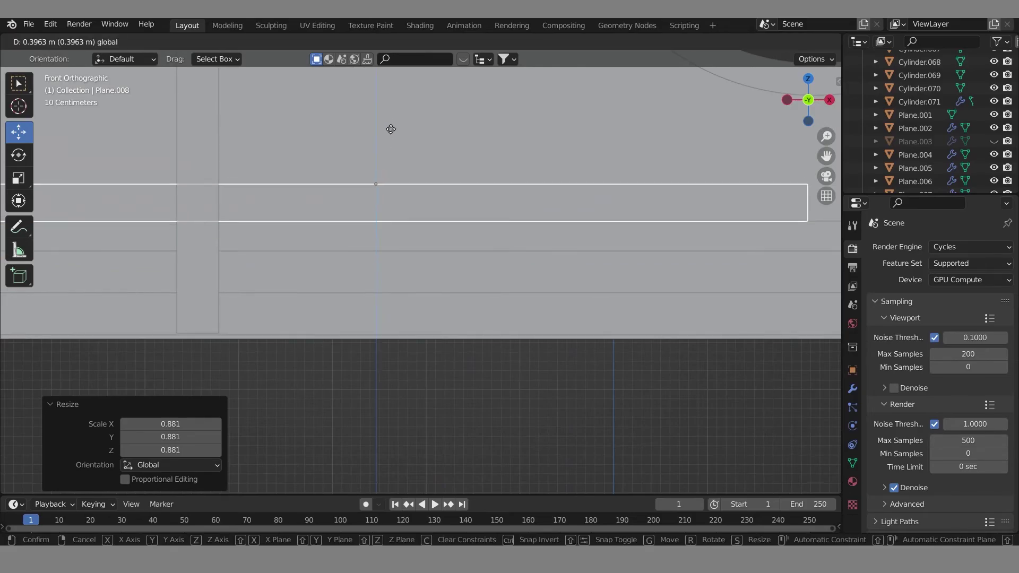
{"action": "left_click", "coordinate": [391, 128]}
{"action": "mouse_move", "coordinate": [391, 128]}
{"action": "middle_mouse_down"}
{"action": "mouse_move", "coordinate": [565, 323]}
{"action": "mouse_move", "coordinate": [498, 371]}
{"action": "middle_mouse_up"}
{"action": "left_click", "coordinate": [915, 181]}
Step: Add a Bevel modifier to the middle step slab Plane.006 and change its width type
{"action": "left_click", "coordinate": [853, 389]}
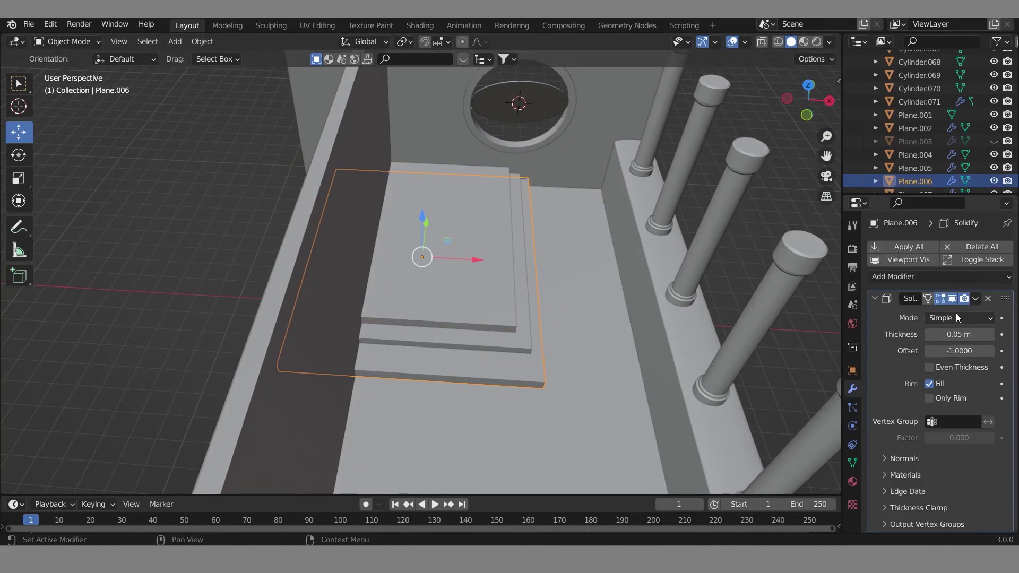
{"action": "left_click", "coordinate": [966, 277]}
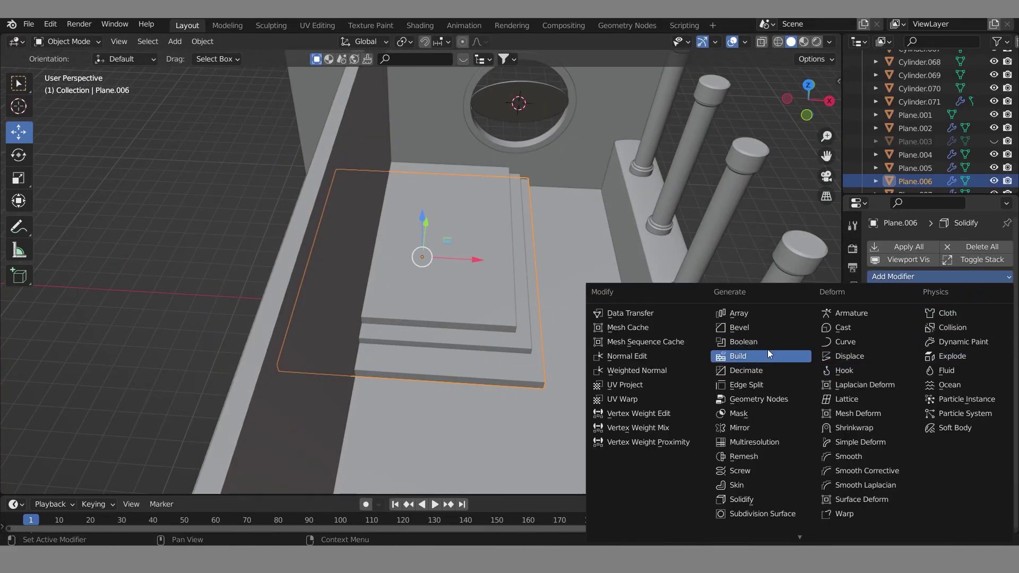
{"action": "left_click", "coordinate": [739, 327]}
{"action": "mouse_move", "coordinate": [739, 327]}
{"action": "middle_mouse_down"}
{"action": "mouse_move", "coordinate": [620, 376]}
{"action": "mouse_move", "coordinate": [643, 371]}
{"action": "mouse_move", "coordinate": [642, 349]}
{"action": "middle_mouse_up"}
{"action": "scroll", "coordinate": [954, 386], "scroll_direction": "down", "scroll_amount": 5}
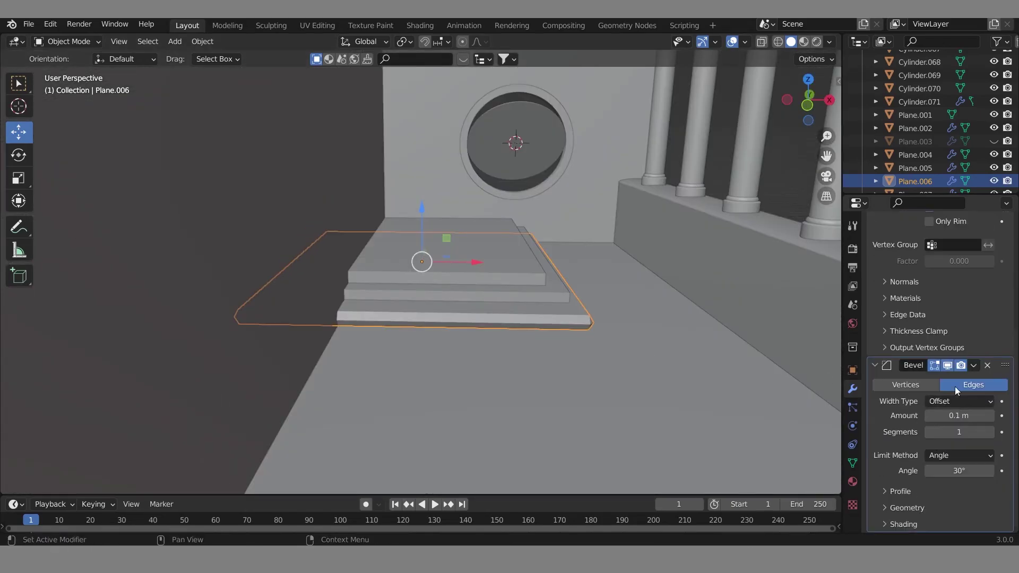
{"action": "left_click", "coordinate": [970, 430]}
{"action": "scroll", "coordinate": [899, 305], "scroll_direction": "up", "scroll_amount": 5}
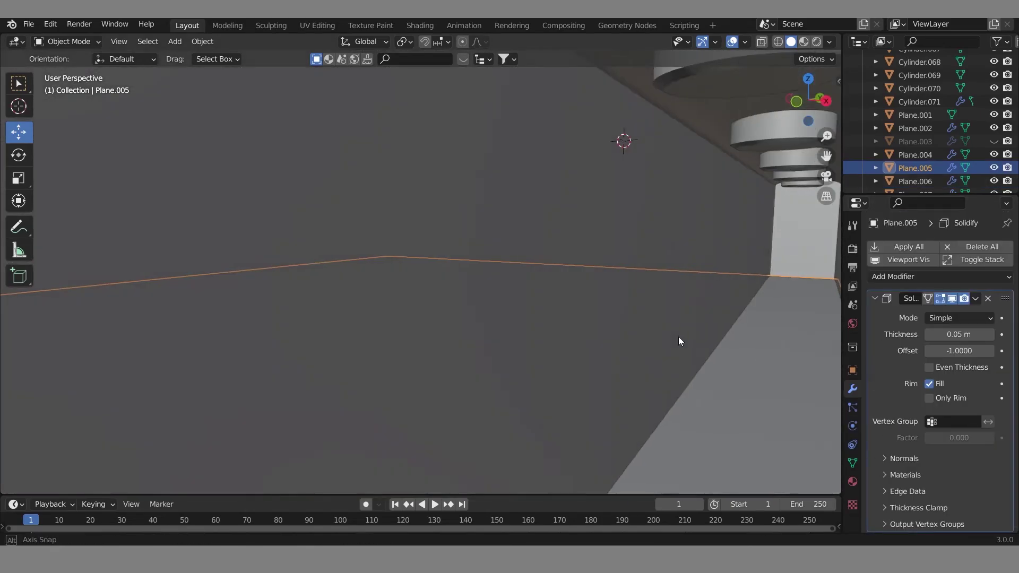
Step: Check the Solidify settings and nudge the step slab in top view
{"action": "left_click", "coordinate": [899, 305]}
{"action": "scroll", "coordinate": [987, 365], "scroll_direction": "down", "scroll_amount": 5}
{"action": "scroll", "coordinate": [987, 365], "scroll_direction": "up", "scroll_amount": 5}
{"action": "middle_click_drag", "start_coordinate": [690, 351], "coordinate": [553, 333]}
{"action": "key", "text": "KP_7"}
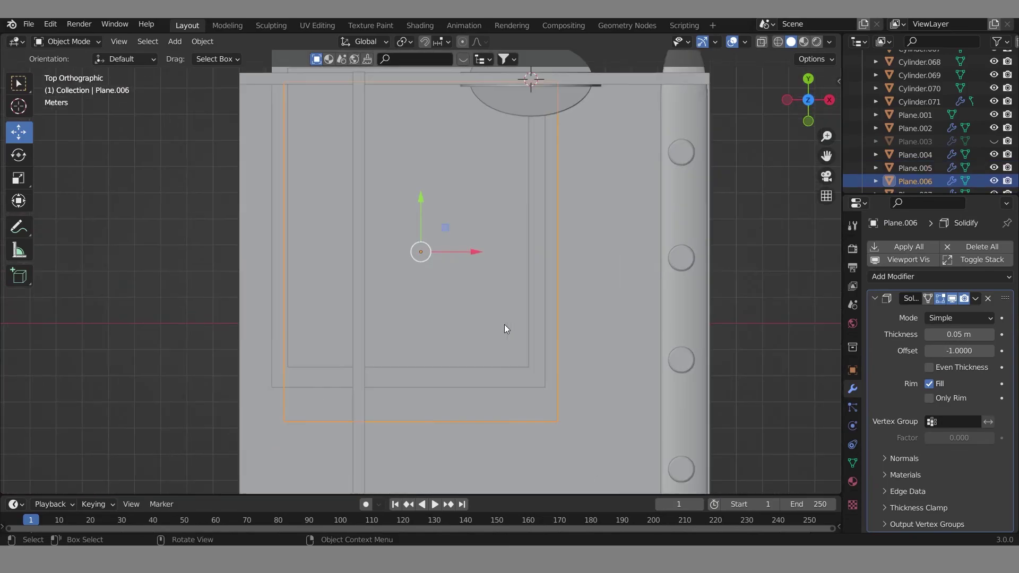
{"action": "key", "text": "g"}
{"action": "left_click", "coordinate": [418, 181]}
Step: Duplicate a step slab in place, creating Plane.009 at Z 1.1923 m
{"action": "left_click", "coordinate": [594, 272]}
{"action": "middle_click_drag", "start_coordinate": [594, 272], "coordinate": [611, 171]}
{"action": "scroll", "coordinate": [504, 203], "scroll_direction": "down", "scroll_amount": 5}
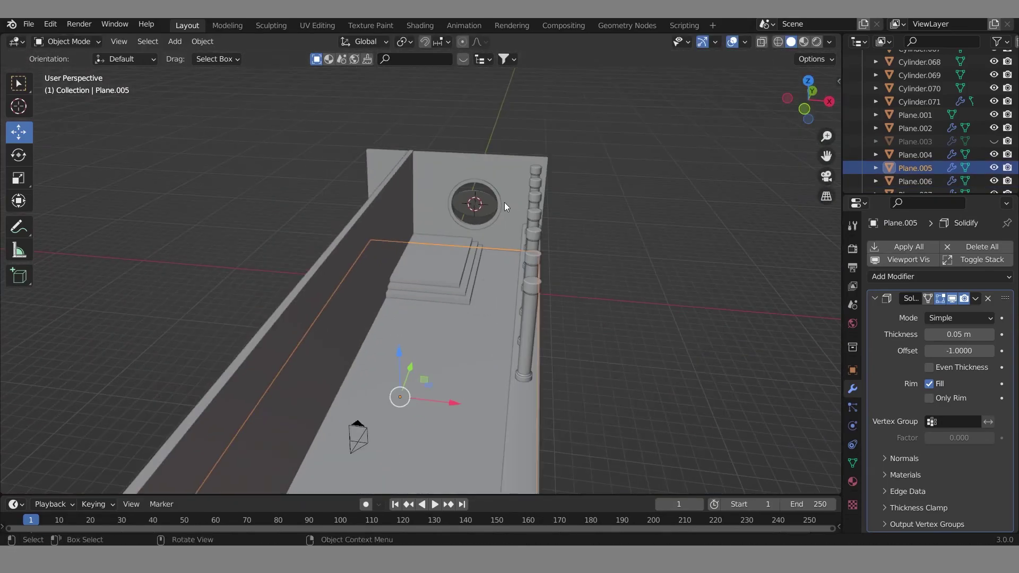
{"action": "middle_click_drag", "start_coordinate": [504, 202], "coordinate": [419, 371]}
{"action": "left_click", "coordinate": [431, 262]}
{"action": "key", "text": "shift+d"}
{"action": "key", "text": "Escape"}
Step: Frame the slab copy Plane.009 and scale it down in top view
{"action": "key", "text": "n"}
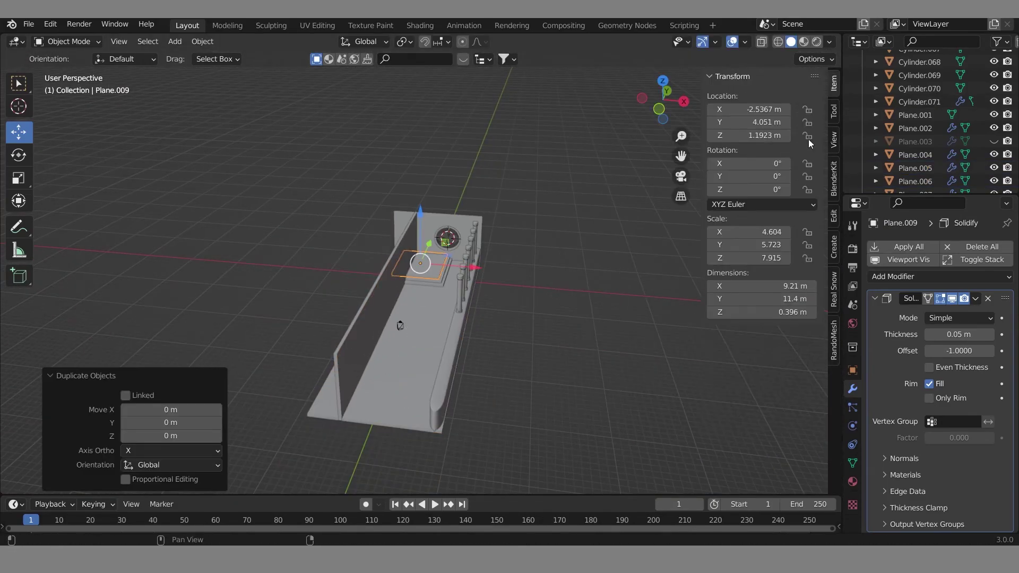
{"action": "key", "text": "KP_Decimal"}
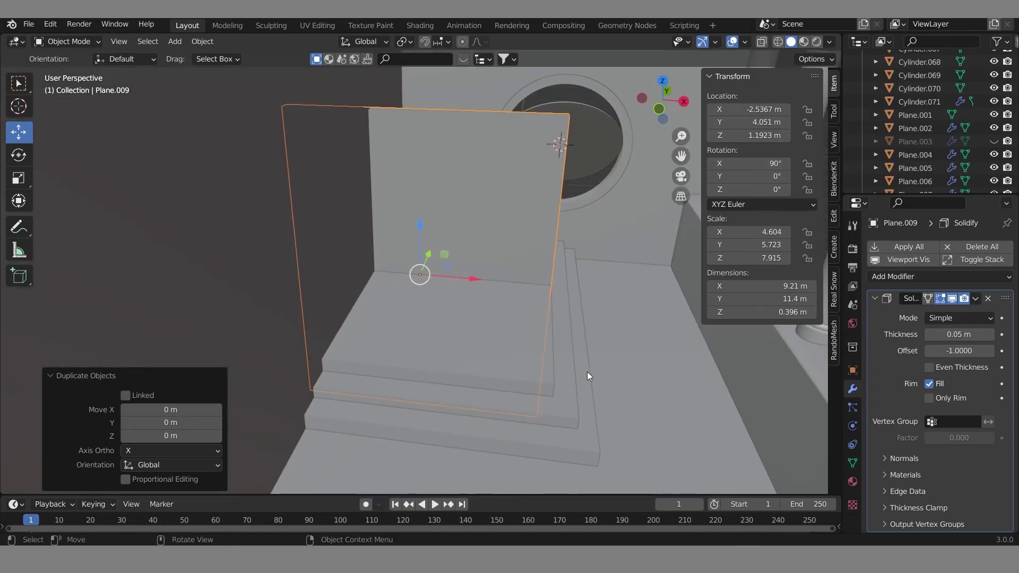
{"action": "key", "text": "KP_7"}
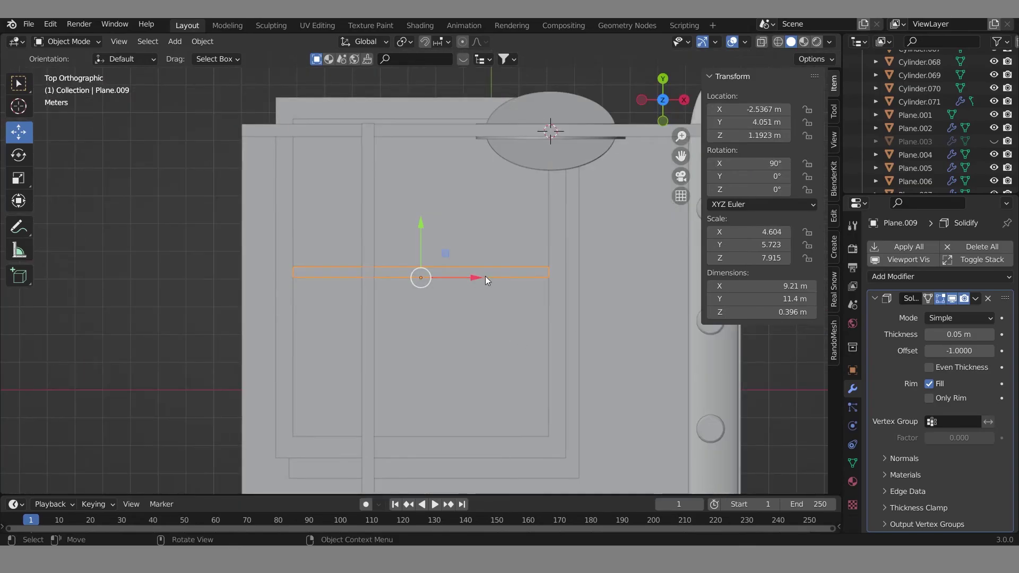
{"action": "left_click_drag", "start_coordinate": [485, 276], "coordinate": [542, 291]}
{"action": "key", "text": "s"}
{"action": "left_click", "coordinate": [559, 288]}
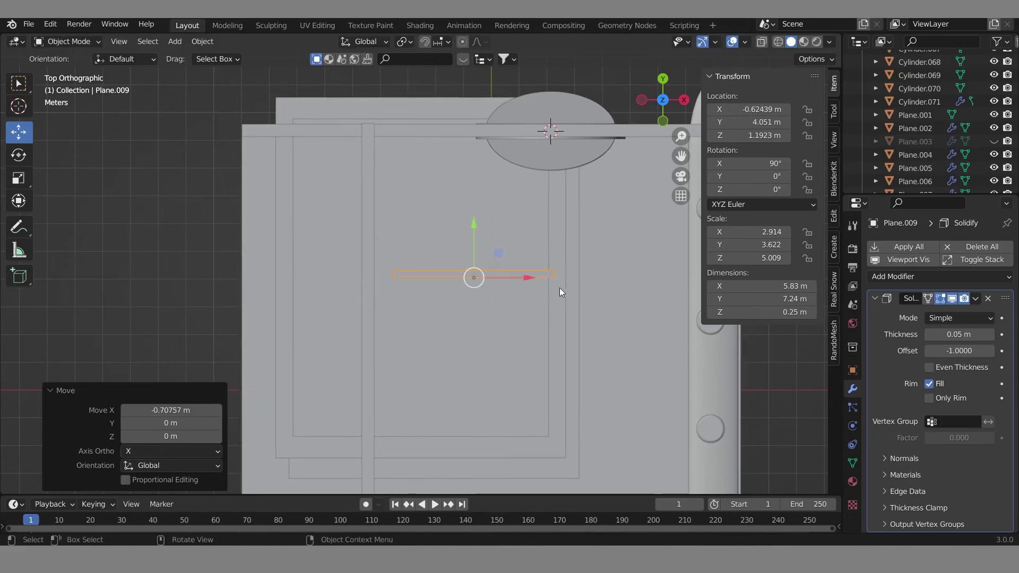
{"action": "key", "text": "s"}
{"action": "left_click", "coordinate": [643, 317]}
Step: Reposition the panel and widen it along X
{"action": "left_click_drag", "start_coordinate": [536, 277], "coordinate": [507, 277]}
{"action": "mouse_move", "coordinate": [480, 231]}
{"action": "left_mouse_down"}
{"action": "mouse_move", "coordinate": [440, 410]}
{"action": "mouse_move", "coordinate": [531, 473]}
{"action": "left_mouse_up"}
{"action": "key", "text": "s"}
{"action": "key", "text": "x"}
{"action": "left_click", "coordinate": [594, 456]}
{"action": "key", "text": "s"}
{"action": "key", "text": "x"}
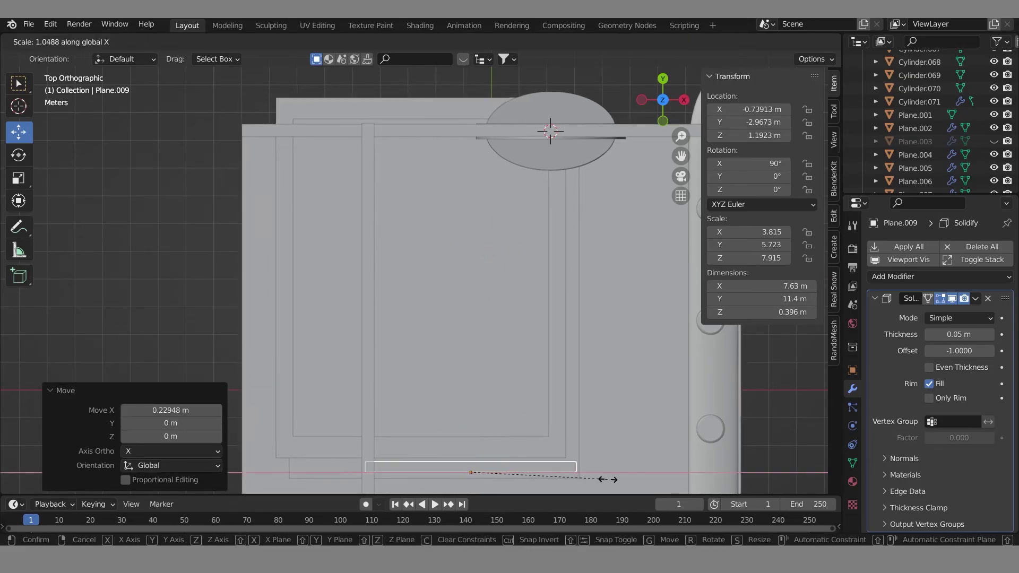
{"action": "left_click", "coordinate": [611, 478]}
Step: Raise the panel to Z 5.1354 m, centred in the camera view
{"action": "left_click_drag", "start_coordinate": [473, 419], "coordinate": [604, 440]}
{"action": "mouse_move", "coordinate": [604, 440]}
{"action": "middle_mouse_down"}
{"action": "mouse_move", "coordinate": [549, 278]}
{"action": "mouse_move", "coordinate": [463, 291]}
{"action": "mouse_move", "coordinate": [646, 167]}
{"action": "middle_mouse_up"}
{"action": "left_click", "coordinate": [681, 175]}
{"action": "key", "text": "g"}
{"action": "key", "text": "z"}
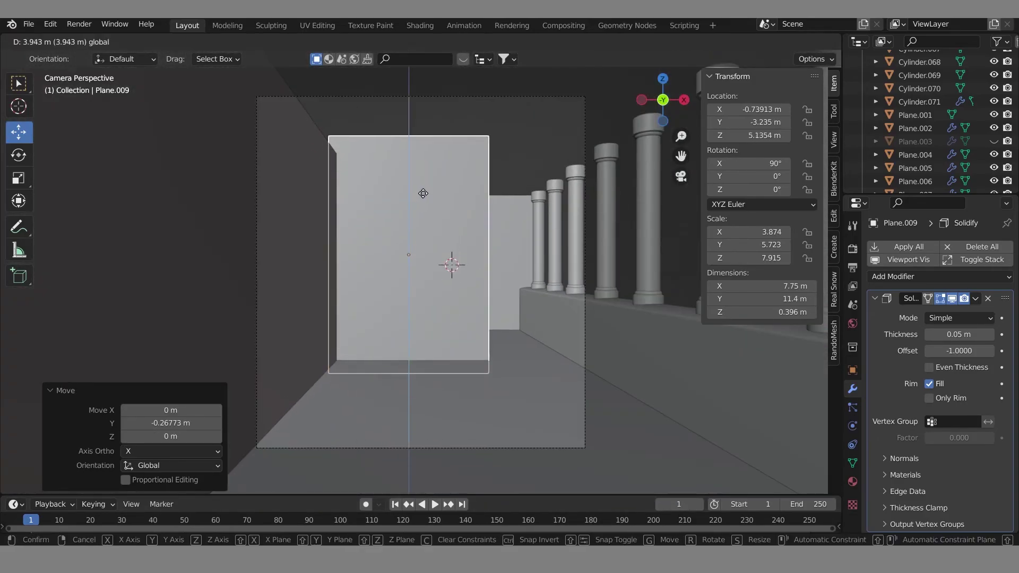
{"action": "left_click", "coordinate": [456, 247]}
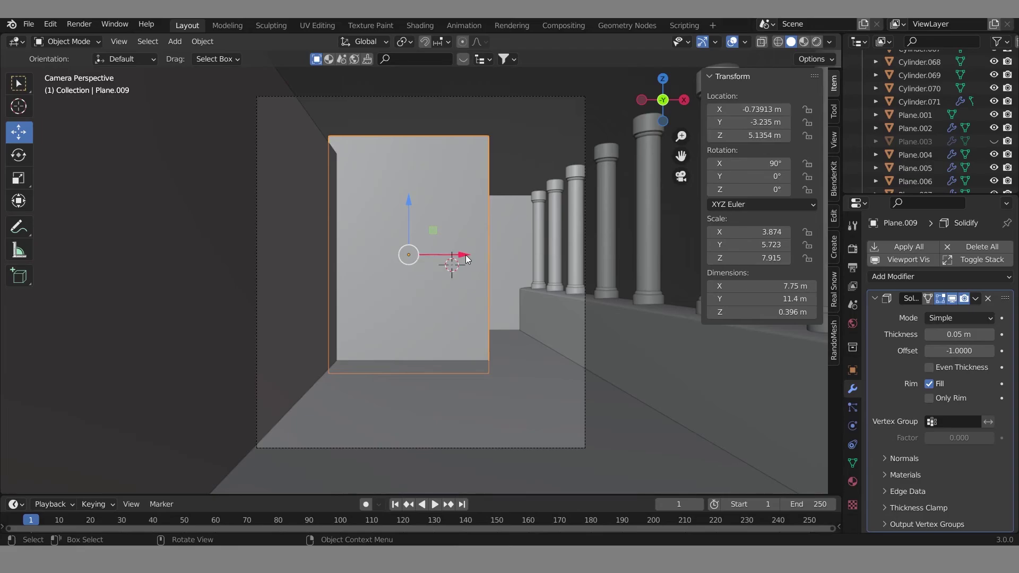
{"action": "left_click_drag", "start_coordinate": [466, 255], "coordinate": [469, 287]}
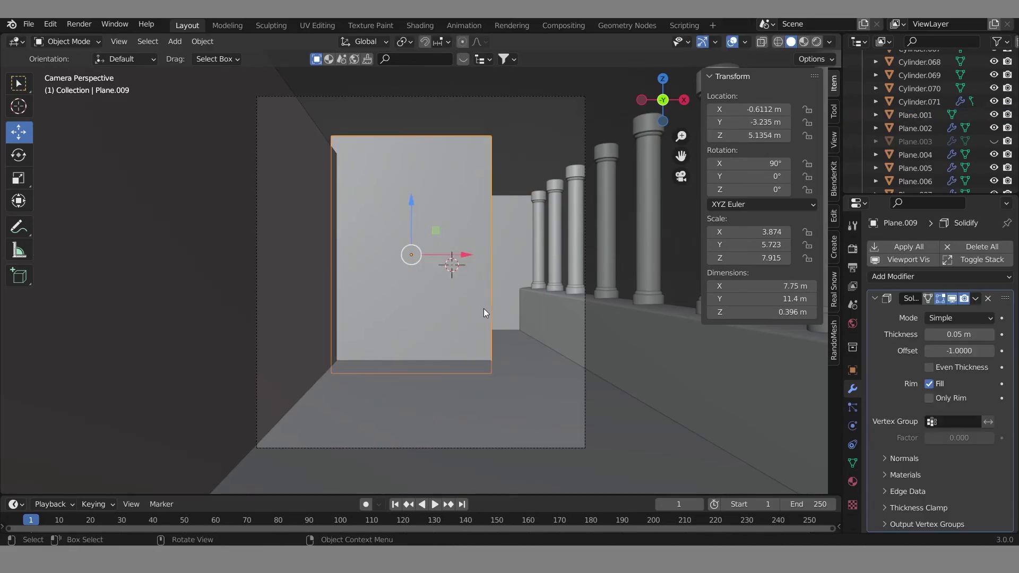
Step: Snap the 3D cursor to the panel's centre
{"action": "key", "text": "shift+s"}
{"action": "left_click", "coordinate": [492, 437]}
{"action": "key", "text": "shift+a"}
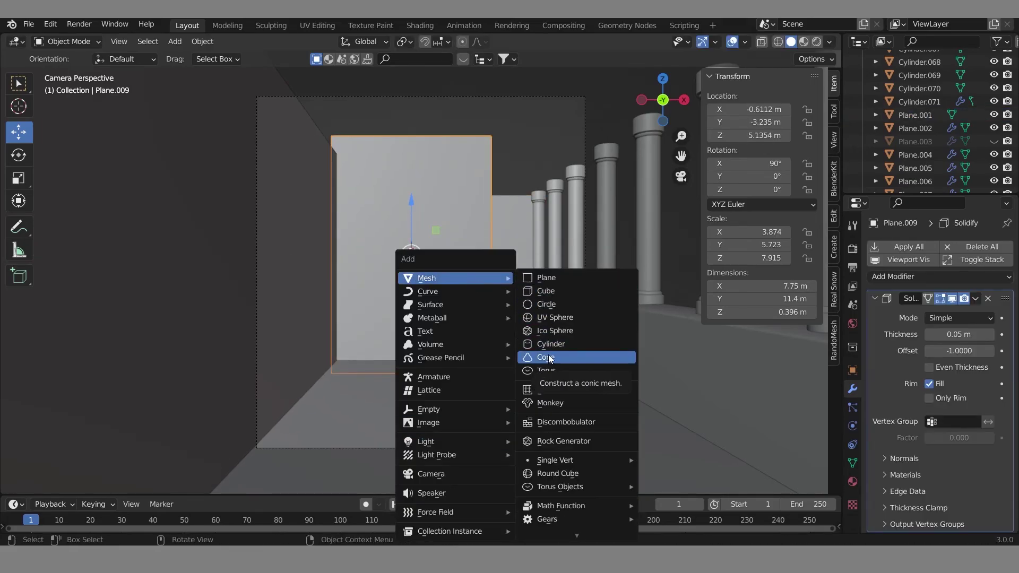
Step: Add a cube at the panel centre, resize it and lower it
{"action": "left_click", "coordinate": [578, 294]}
{"action": "key", "text": "grave"}
{"action": "left_click", "coordinate": [352, 203]}
{"action": "key", "text": "s"}
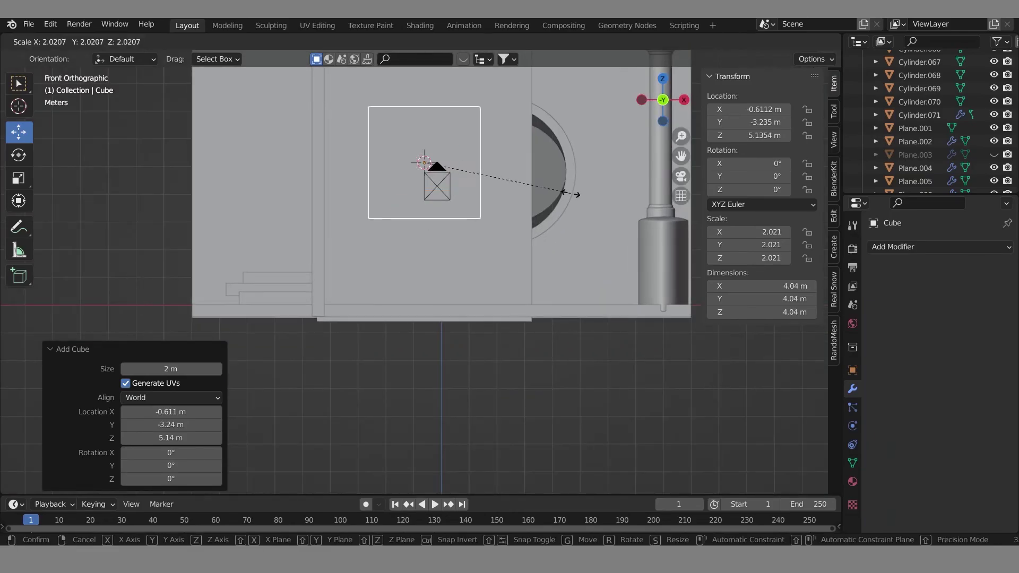
{"action": "key", "text": "Return"}
{"action": "key", "text": "g"}
{"action": "key", "text": "z"}
{"action": "left_click", "coordinate": [430, 161]}
Step: Stretch the cube tall, widen it and shift it into place
{"action": "key", "text": "s"}
{"action": "key", "text": "z"}
{"action": "left_click", "coordinate": [507, 220]}
{"action": "scroll", "coordinate": [507, 219], "scroll_direction": "down", "scroll_amount": 2}
{"action": "key", "text": "s"}
{"action": "key", "text": "z"}
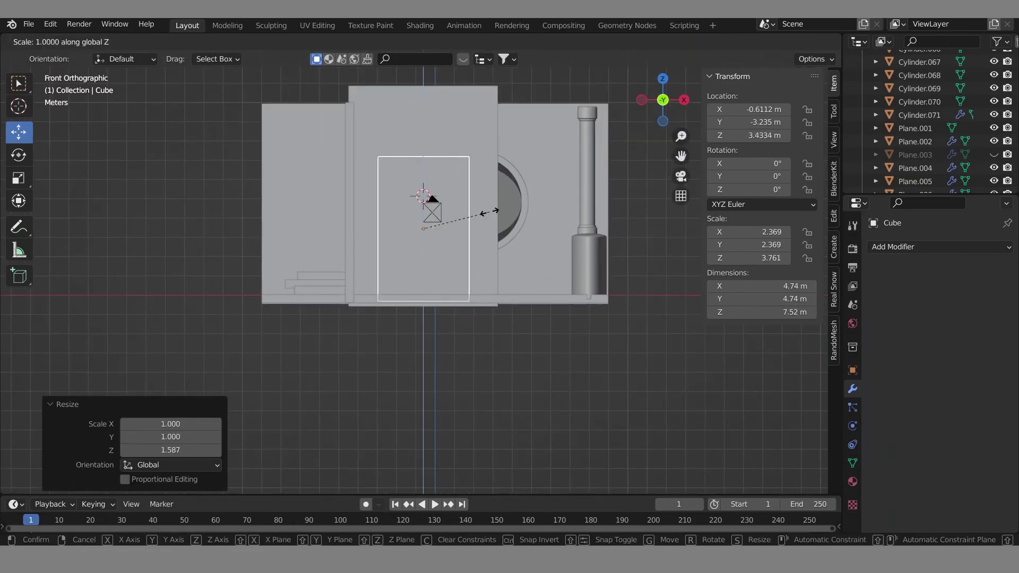
{"action": "left_click", "coordinate": [512, 213]}
{"action": "left_click_drag", "start_coordinate": [476, 228], "coordinate": [483, 228]}
Step: Bevel the cube's top edges in Edit Mode into a rounded arch
{"action": "key", "text": "KP_3"}
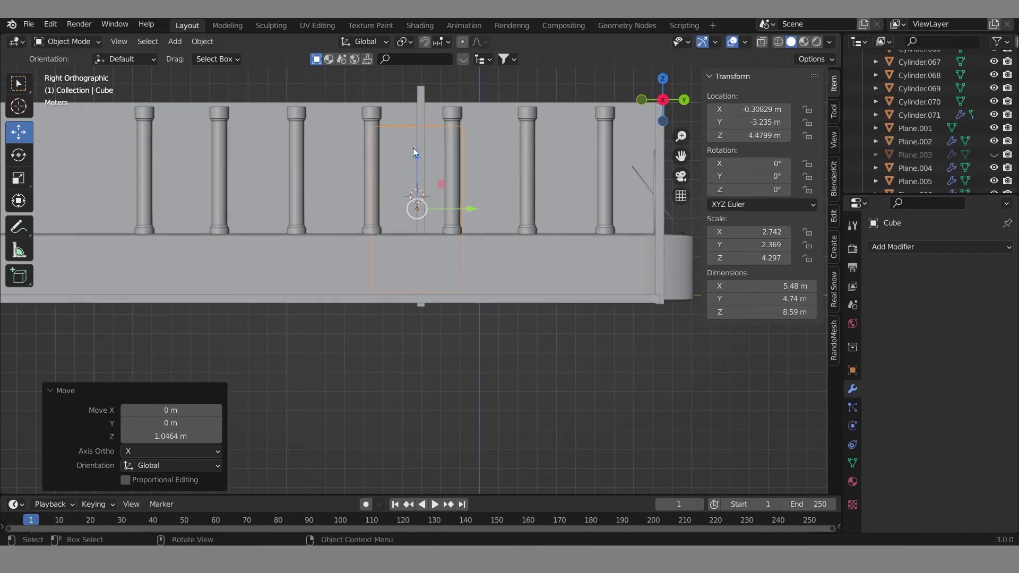
{"action": "key", "text": "Tab"}
{"action": "key", "text": "KP_0"}
{"action": "middle_click_drag", "start_coordinate": [413, 148], "coordinate": [127, 47]}
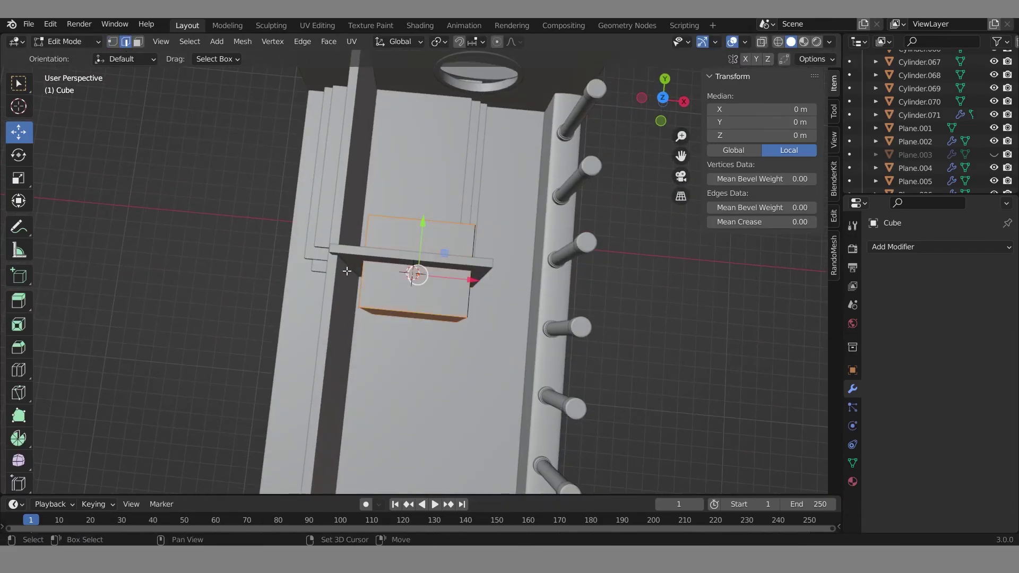
{"action": "left_click", "coordinate": [18, 347]}
{"action": "key", "text": "KP_1"}
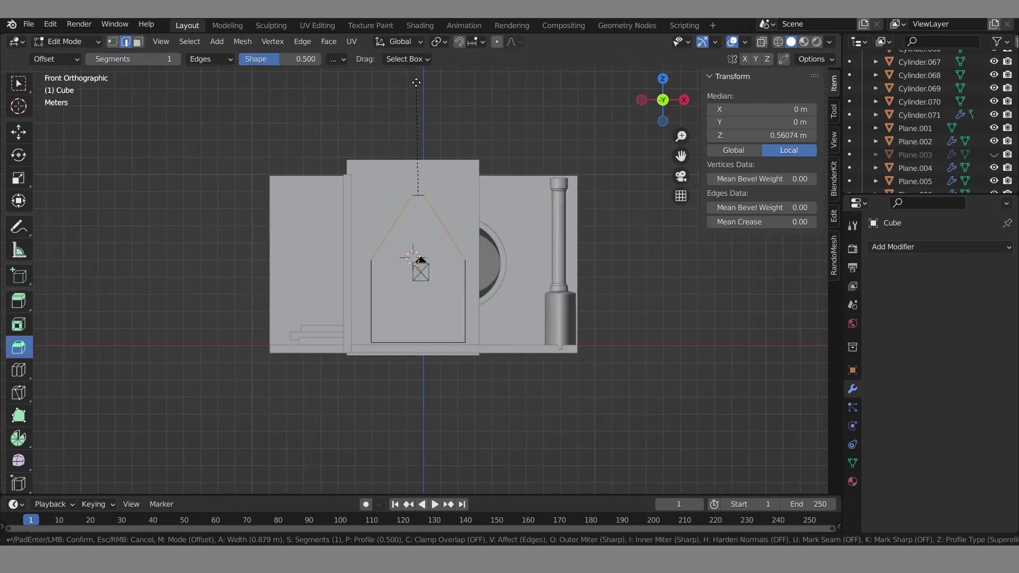
{"action": "left_click_drag", "start_coordinate": [416, 82], "coordinate": [415, 75]}
{"action": "key", "text": "Tab"}
Step: Apply the Boolean arch cut on wall Plane.009 and move the cutter cube aside
{"action": "left_click", "coordinate": [461, 191]}
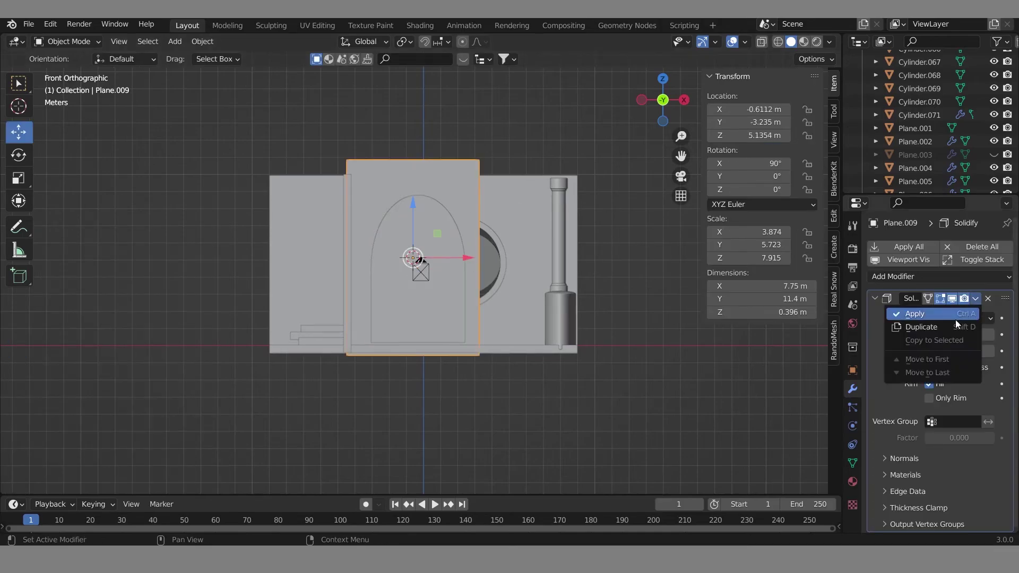
{"action": "left_click", "coordinate": [939, 250]}
{"action": "left_click", "coordinate": [750, 325]}
{"action": "left_click", "coordinate": [987, 351]}
{"action": "key", "text": "KP_0"}
{"action": "left_click", "coordinate": [973, 298]}
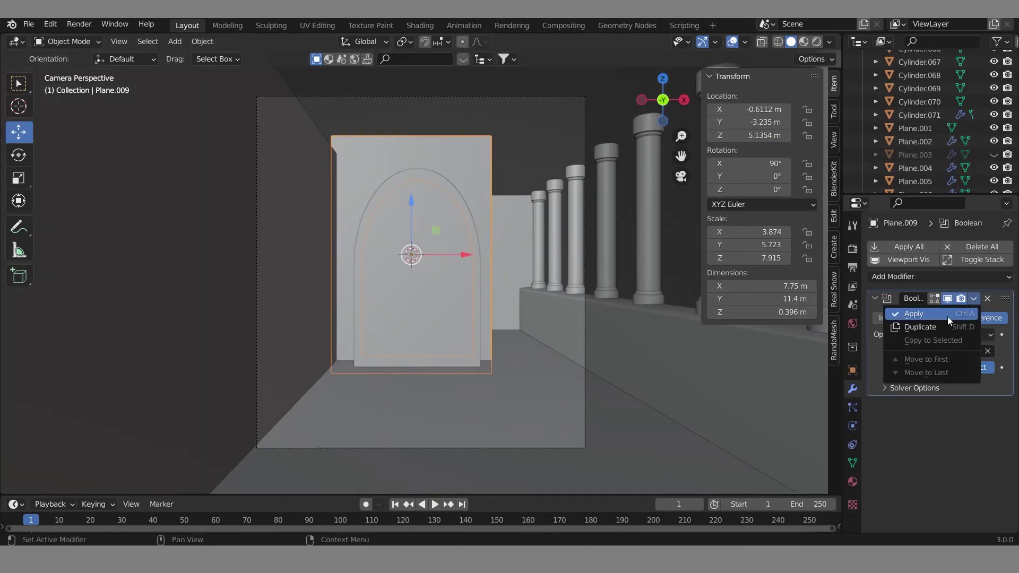
{"action": "left_click", "coordinate": [480, 266]}
{"action": "left_click_drag", "start_coordinate": [480, 265], "coordinate": [117, 322]}
{"action": "left_click", "coordinate": [116, 322]}
Step: Lower the arched wall Plane.009 slightly, to about Z 4.9802 m
{"action": "key", "text": "KP_7"}
{"action": "left_click", "coordinate": [495, 278]}
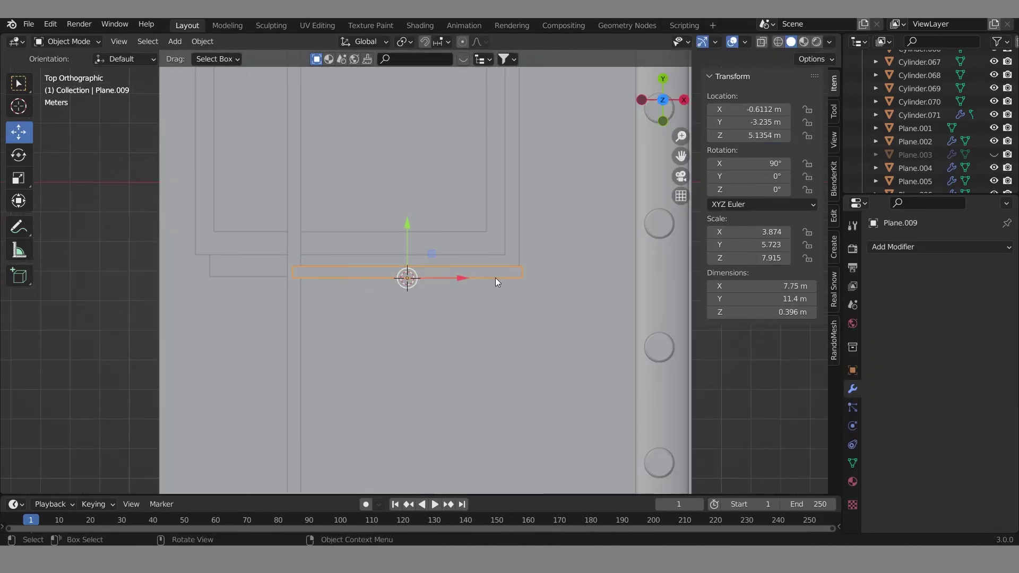
{"action": "middle_click_drag", "start_coordinate": [495, 278], "coordinate": [483, 286]}
{"action": "scroll", "coordinate": [483, 285], "scroll_direction": "up", "scroll_amount": 3}
{"action": "scroll", "coordinate": [419, 222], "scroll_direction": "down", "scroll_amount": 3}
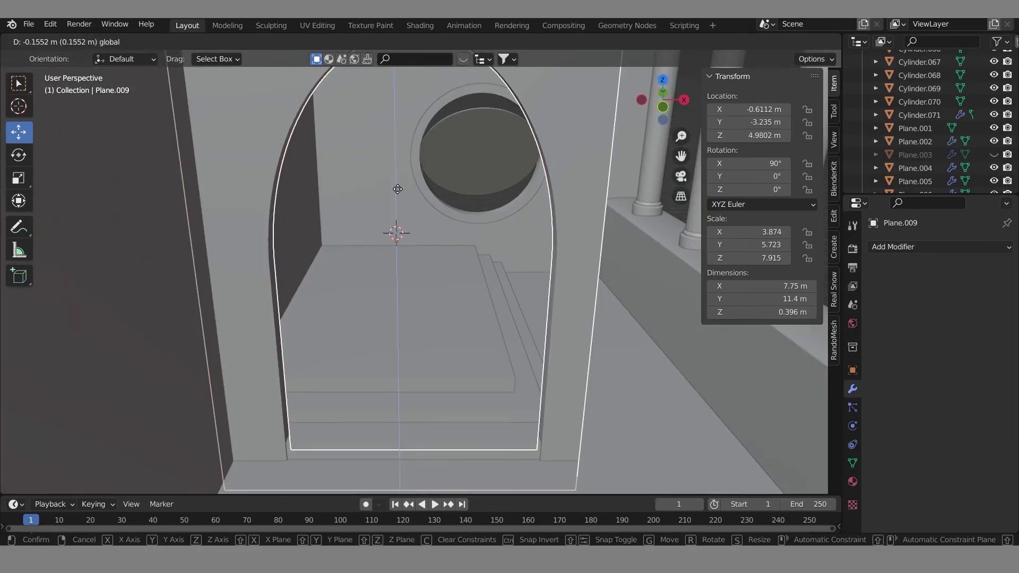
{"action": "left_click", "coordinate": [537, 321]}
{"action": "middle_click_drag", "start_coordinate": [537, 320], "coordinate": [502, 183]}
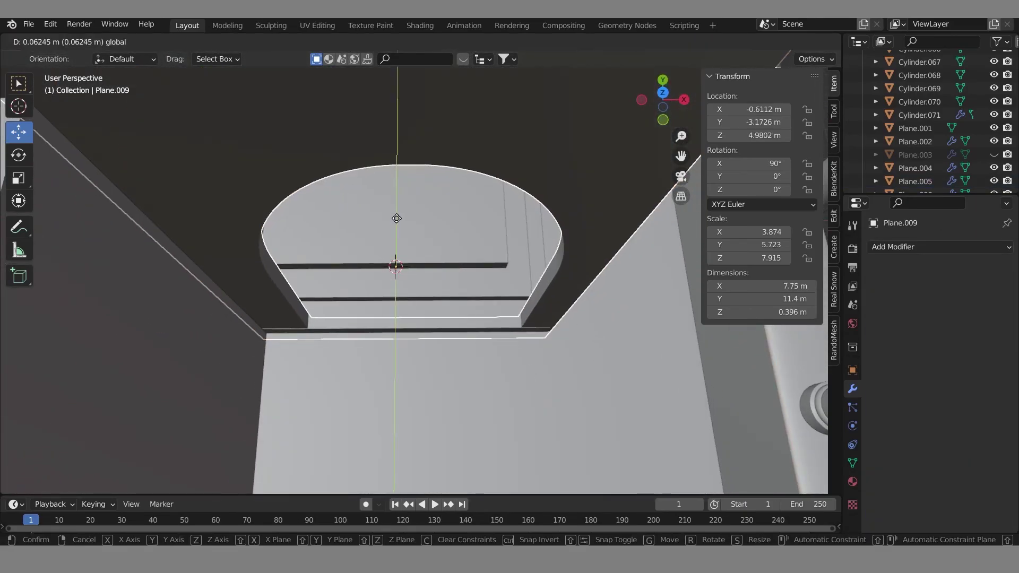
{"action": "key", "text": "KP_0"}
Step: Switch to Rendered shading, unhide roof Plane.003, and nudge the arched wall into place
{"action": "left_click", "coordinate": [816, 42]}
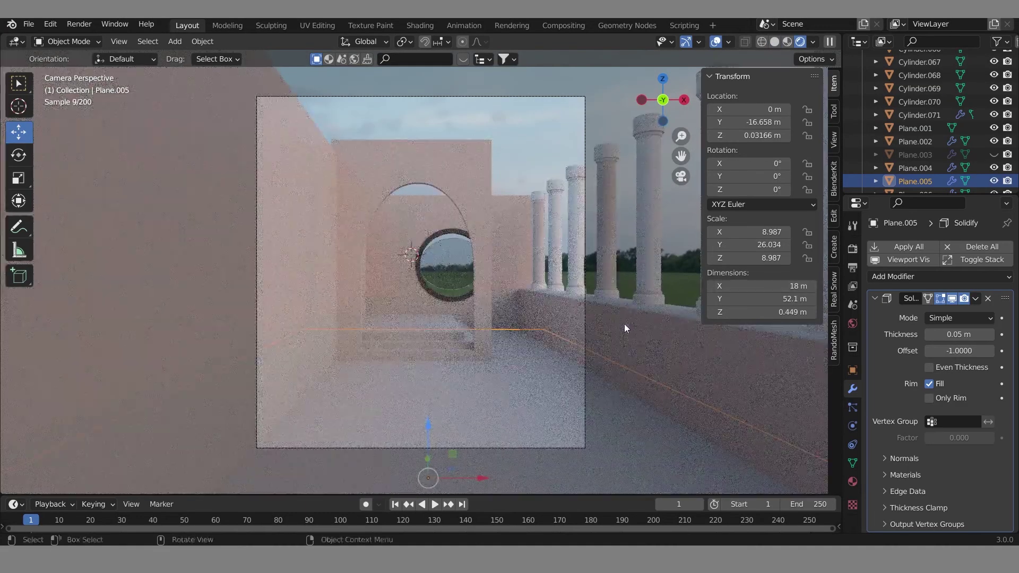
{"action": "left_click", "coordinate": [993, 154]}
{"action": "left_click", "coordinate": [411, 171]}
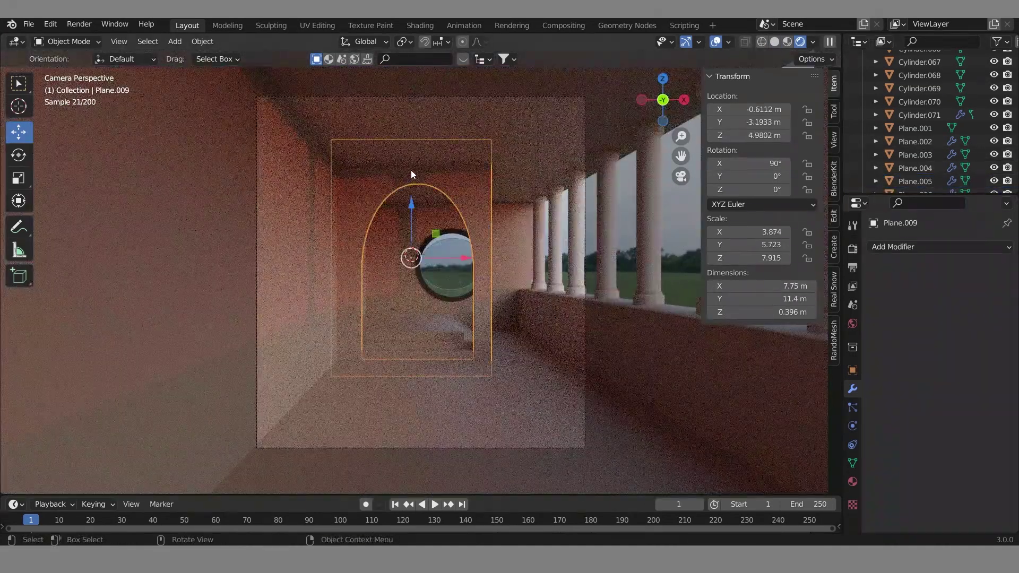
{"action": "key", "text": "KP_0"}
{"action": "left_click", "coordinate": [317, 189]}
{"action": "key", "text": "KP_0"}
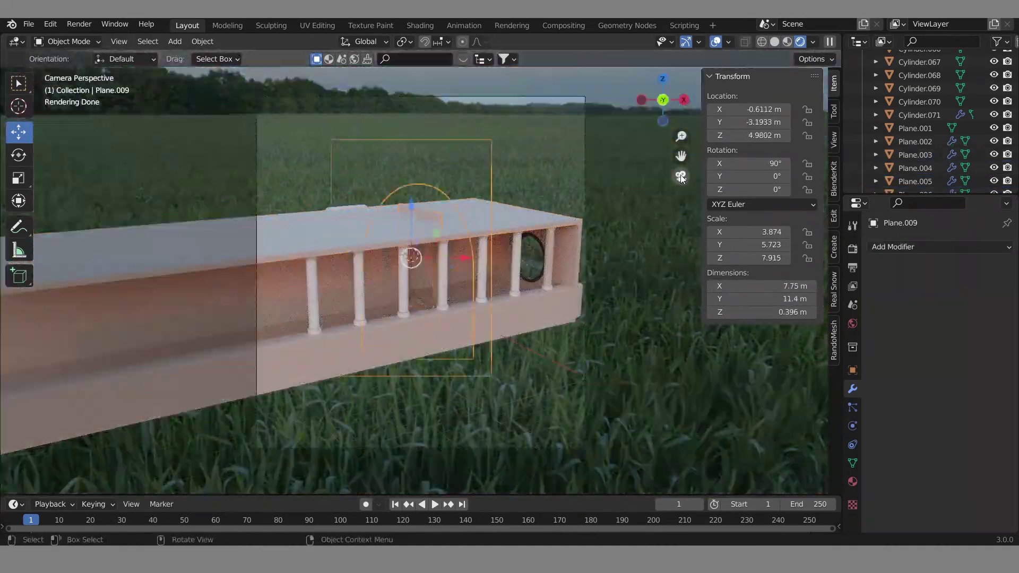
{"action": "key", "text": "g"}
{"action": "left_click", "coordinate": [417, 213]}
{"action": "left_click", "coordinate": [584, 256]}
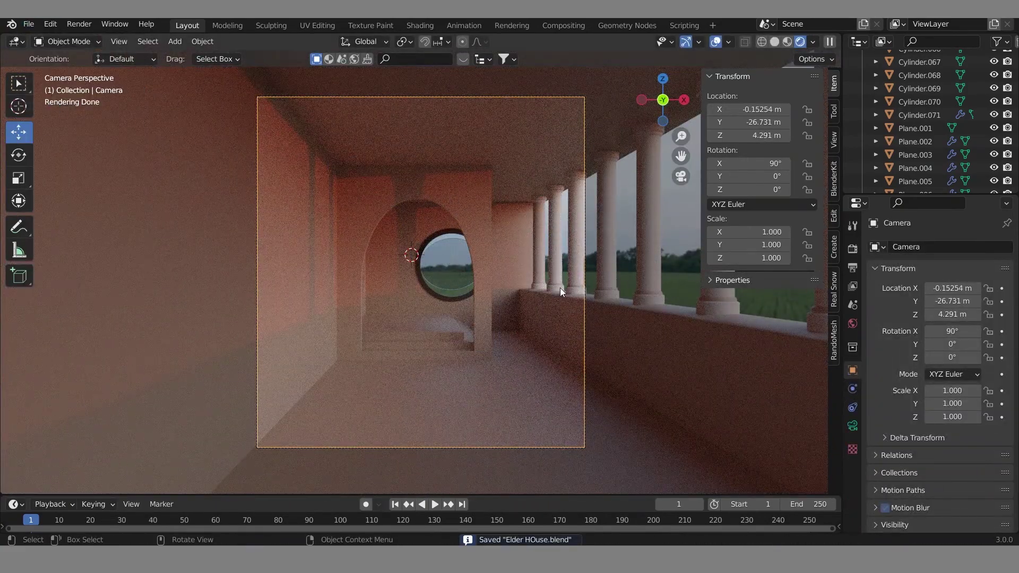
Step: Hide the floor and duplicate roof Plane.003, scaling the copy to 0.4 along X
{"action": "left_click", "coordinate": [532, 361]}
{"action": "key", "text": "h"}
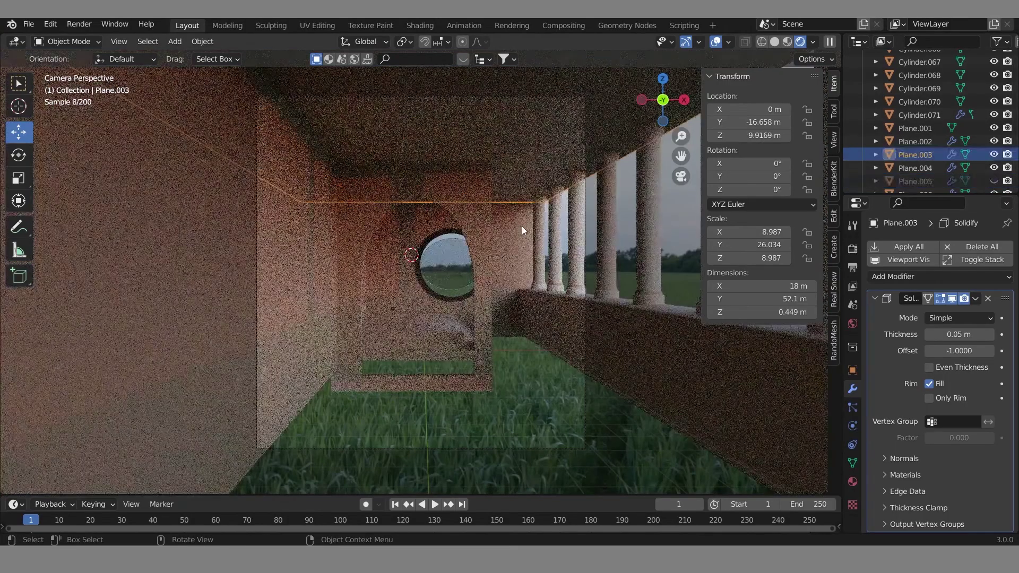
{"action": "key", "text": "ctrl+KP_7"}
{"action": "key", "text": "z"}
{"action": "key", "text": "shift+d"}
{"action": "key", "text": "Escape"}
{"action": "type", "text": "sx"}
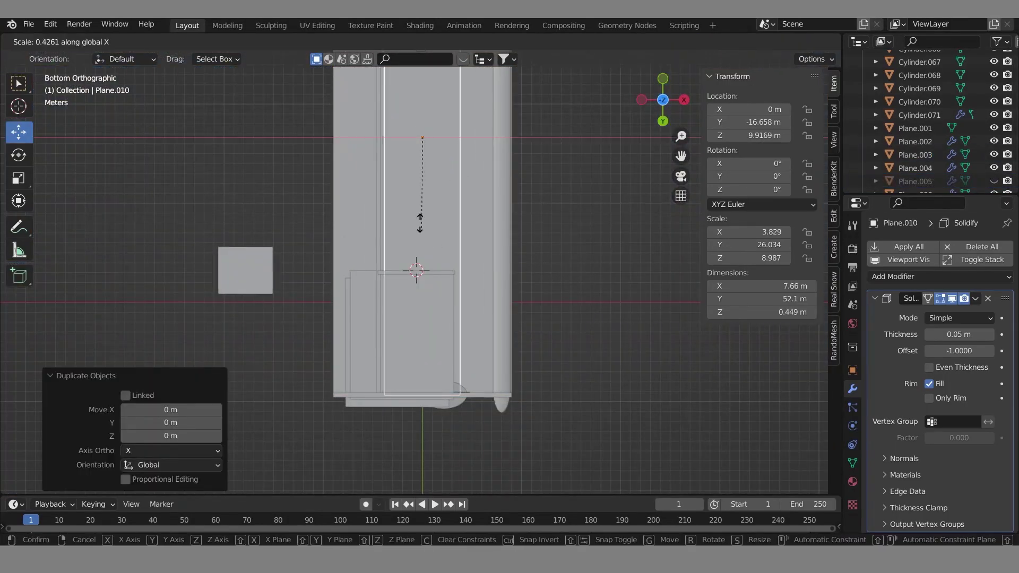
{"action": "type", "text": "0.4"}
{"action": "key", "text": "Return"}
Step: Try shifting the narrow copy along X, undo it, and check the rendered camera view
{"action": "scroll", "coordinate": [519, 265], "scroll_direction": "down", "scroll_amount": 2}
{"action": "scroll", "coordinate": [477, 271], "scroll_direction": "up", "scroll_amount": 3}
{"action": "key", "text": "g"}
{"action": "key", "text": "x"}
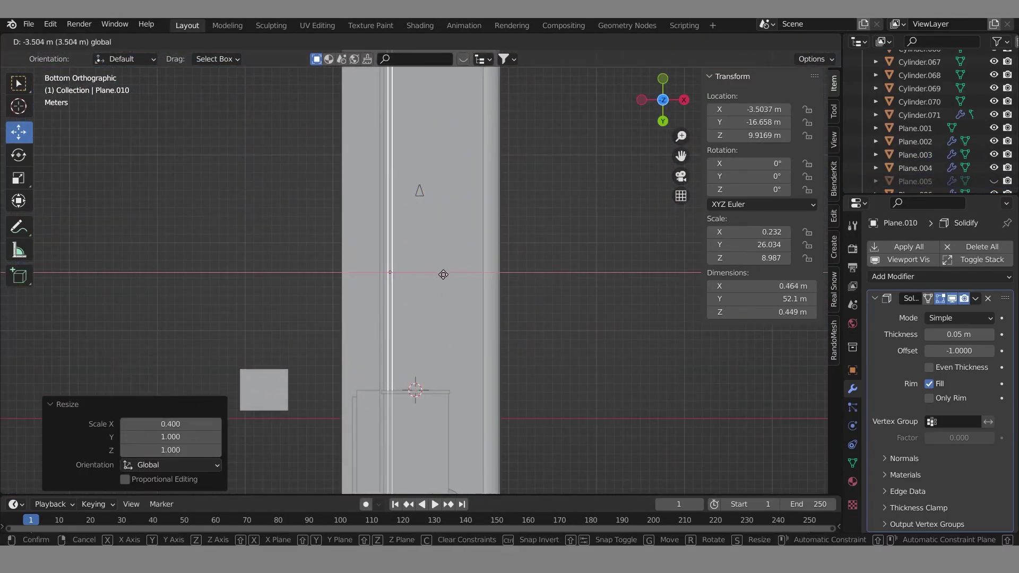
{"action": "key", "text": "Escape"}
{"action": "middle_click_drag", "start_coordinate": [518, 376], "coordinate": [488, 298]}
{"action": "key", "text": "KP_0"}
{"action": "key", "text": "ctrl+z"}
{"action": "key", "text": "ctrl+z"}
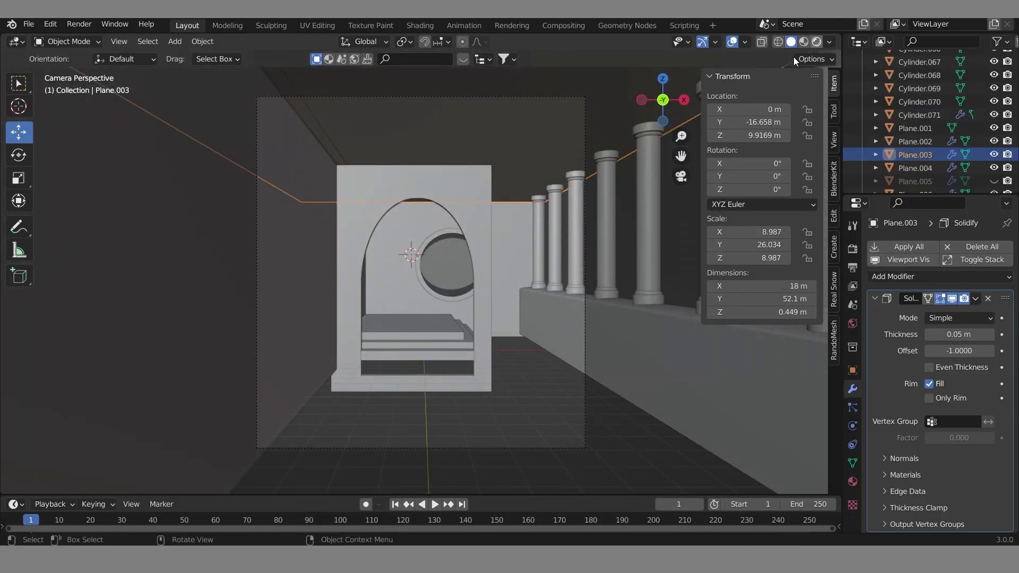
{"action": "left_click", "coordinate": [816, 42]}
Step: Lower the beam Plane.010 beneath the roof, shift it sideways, and hide roof Plane.003
{"action": "left_click", "coordinate": [329, 142]}
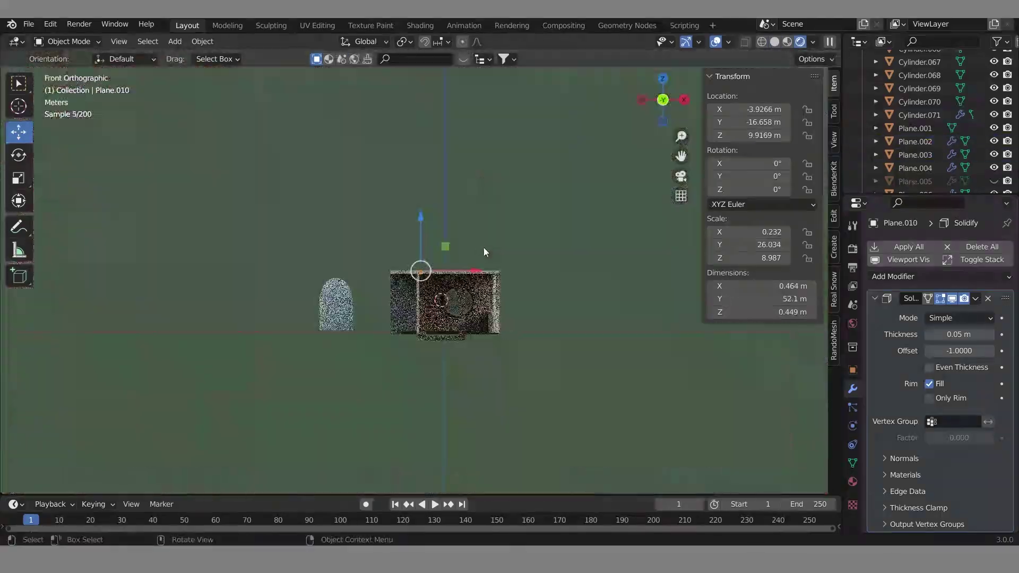
{"action": "scroll", "coordinate": [483, 248], "scroll_direction": "up", "scroll_amount": 5}
{"action": "mouse_move", "coordinate": [418, 200]}
{"action": "left_mouse_down"}
{"action": "mouse_move", "coordinate": [472, 280]}
{"action": "mouse_move", "coordinate": [463, 279]}
{"action": "left_mouse_up"}
{"action": "middle_click_drag", "start_coordinate": [463, 279], "coordinate": [560, 301]}
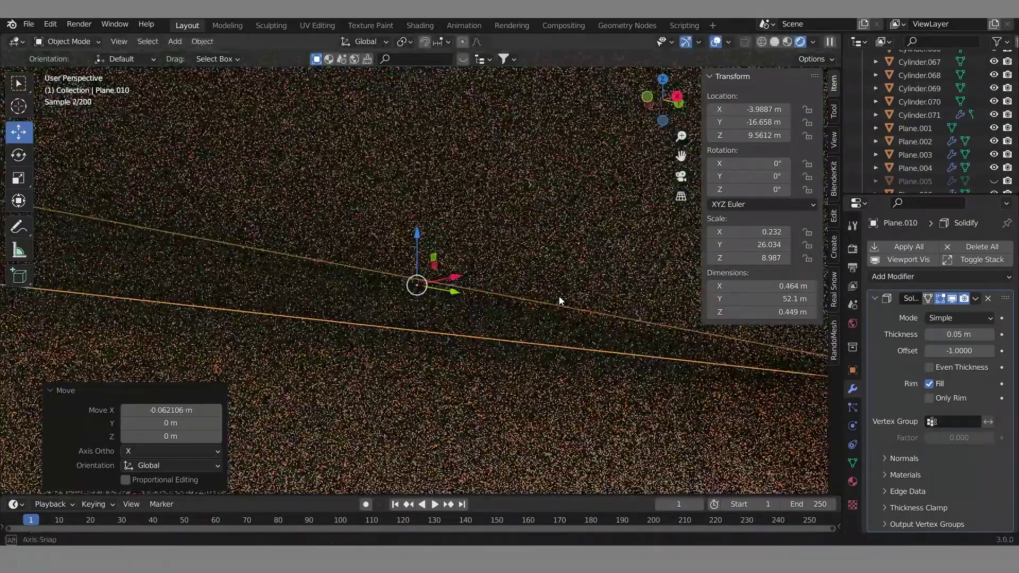
{"action": "key", "text": "KP_0"}
{"action": "left_click", "coordinate": [345, 160]}
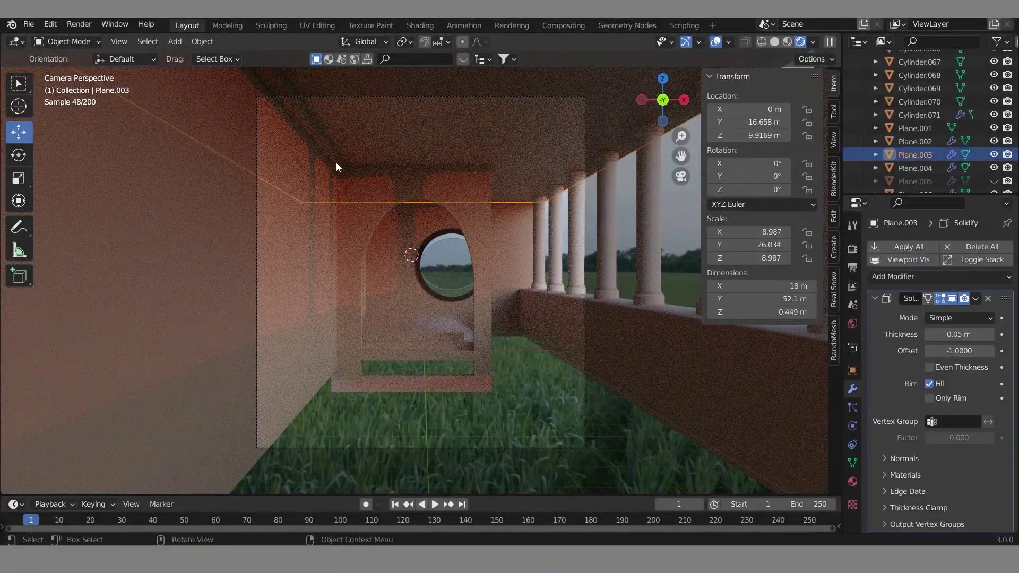
{"action": "left_click", "coordinate": [336, 164]}
{"action": "scroll", "coordinate": [929, 122], "scroll_direction": "down", "scroll_amount": 3}
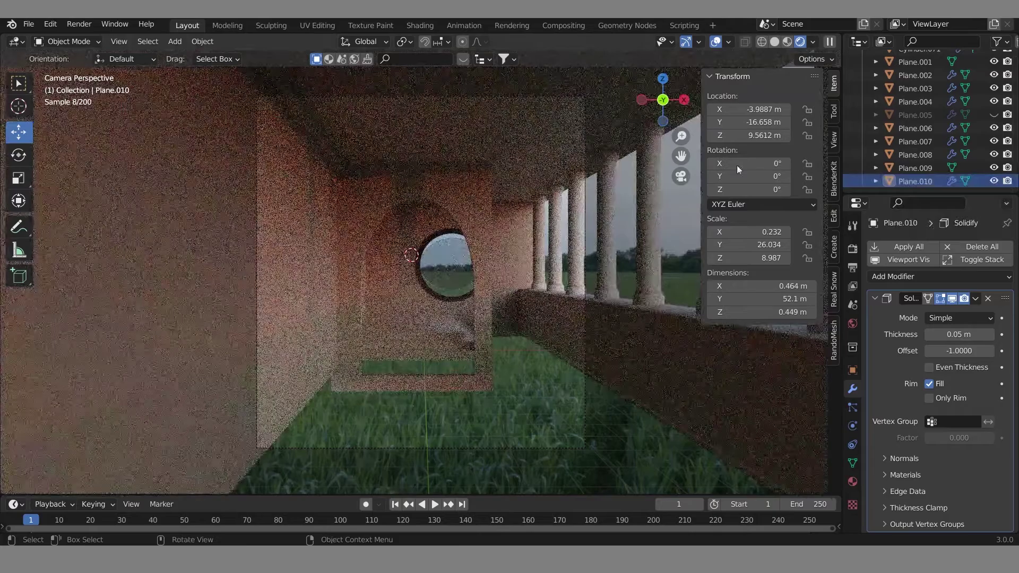
{"action": "left_click", "coordinate": [997, 90]}
Step: Duplicate the beam, rotate the copy 90° on Z, and move it along Y across the corridor
{"action": "middle_click_drag", "start_coordinate": [515, 196], "coordinate": [393, 141]}
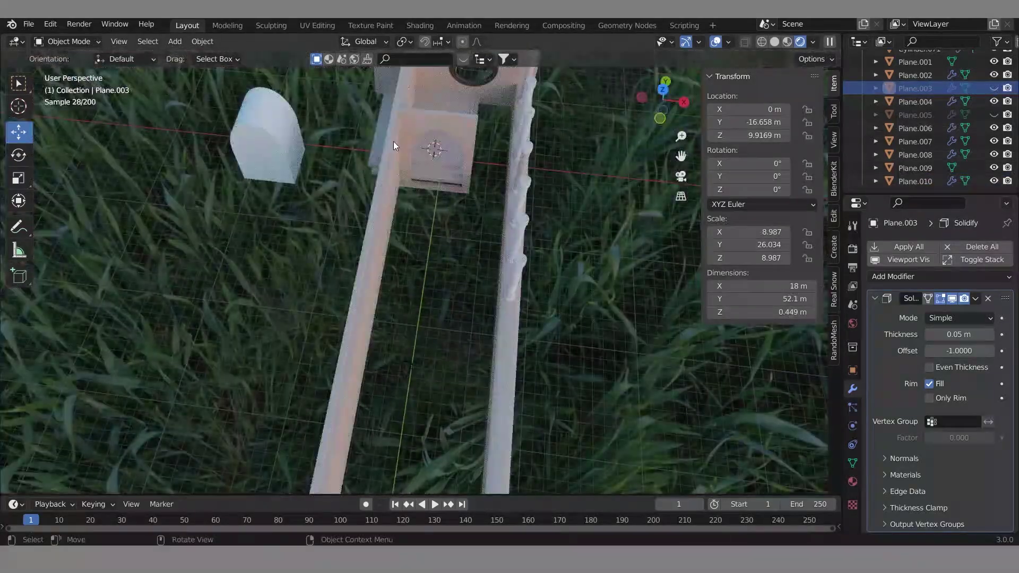
{"action": "left_click", "coordinate": [393, 140]}
{"action": "key", "text": "shift+d"}
{"action": "key", "text": "Escape"}
{"action": "left_click", "coordinate": [751, 176]}
{"action": "type", "text": "8.7d"}
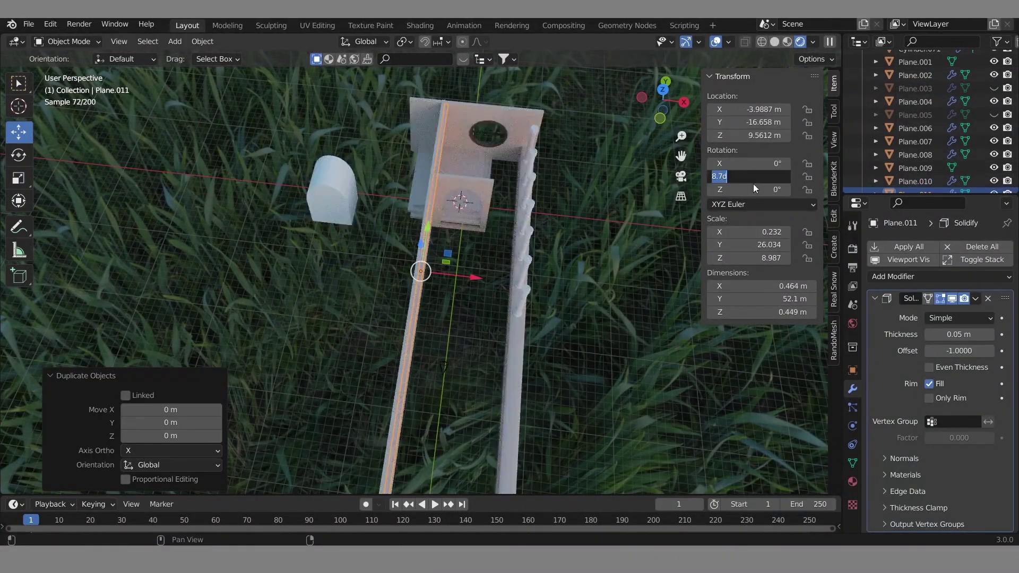
{"action": "type", "text": "90"}
{"action": "key", "text": "Return"}
{"action": "key", "text": "KP_7"}
{"action": "key", "text": "g"}
{"action": "key", "text": "y"}
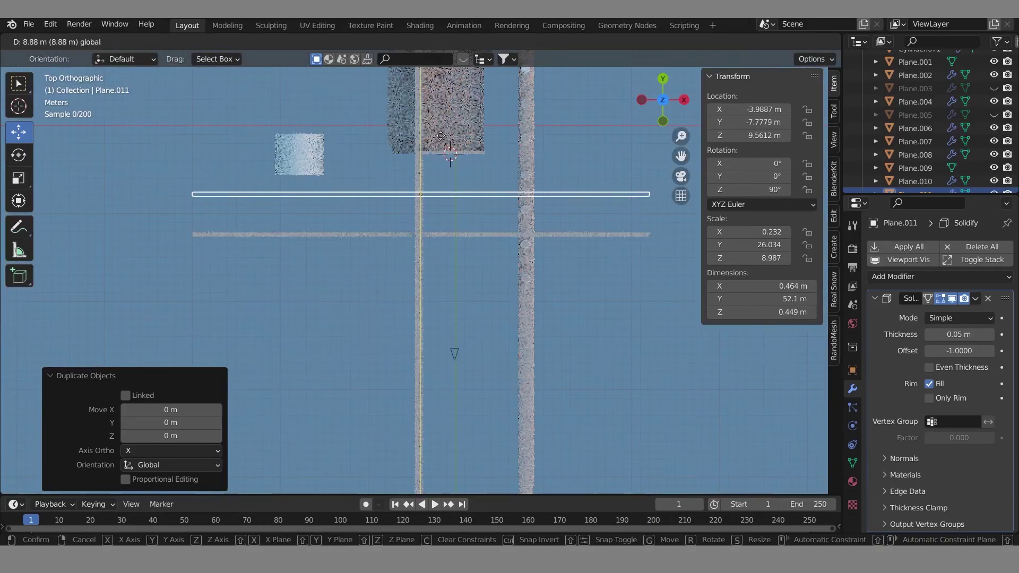
{"action": "left_click", "coordinate": [461, 103]}
Step: Scale the crossbeam along X to fit across the corridor
{"action": "key", "text": "s"}
{"action": "key", "text": "x"}
{"action": "left_click", "coordinate": [602, 229]}
{"action": "scroll", "coordinate": [626, 311], "scroll_direction": "up", "scroll_amount": 4}
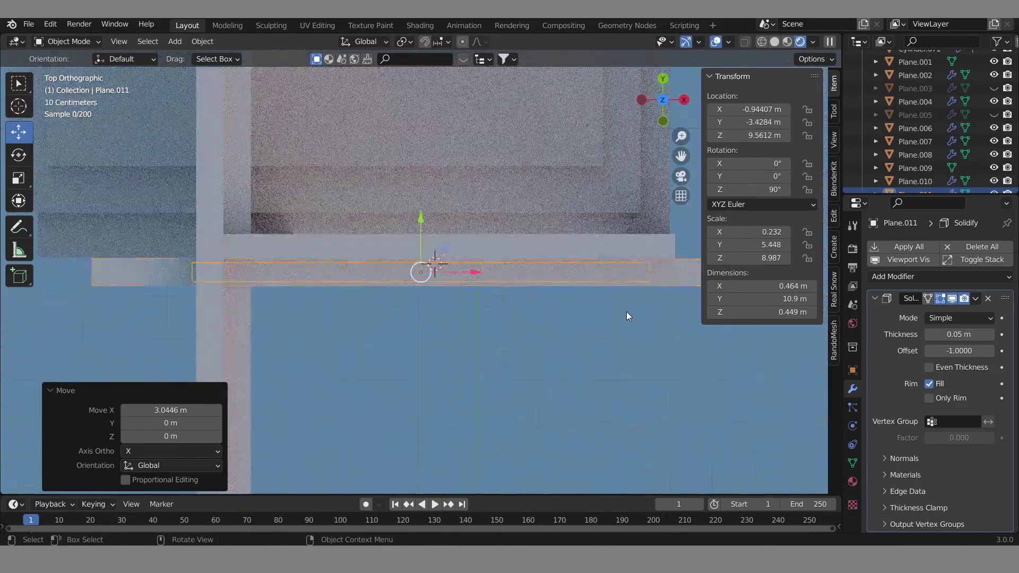
{"action": "key", "text": "n"}
{"action": "scroll", "coordinate": [577, 278], "scroll_direction": "down", "scroll_amount": 2}
{"action": "key", "text": "s"}
{"action": "key", "text": "x"}
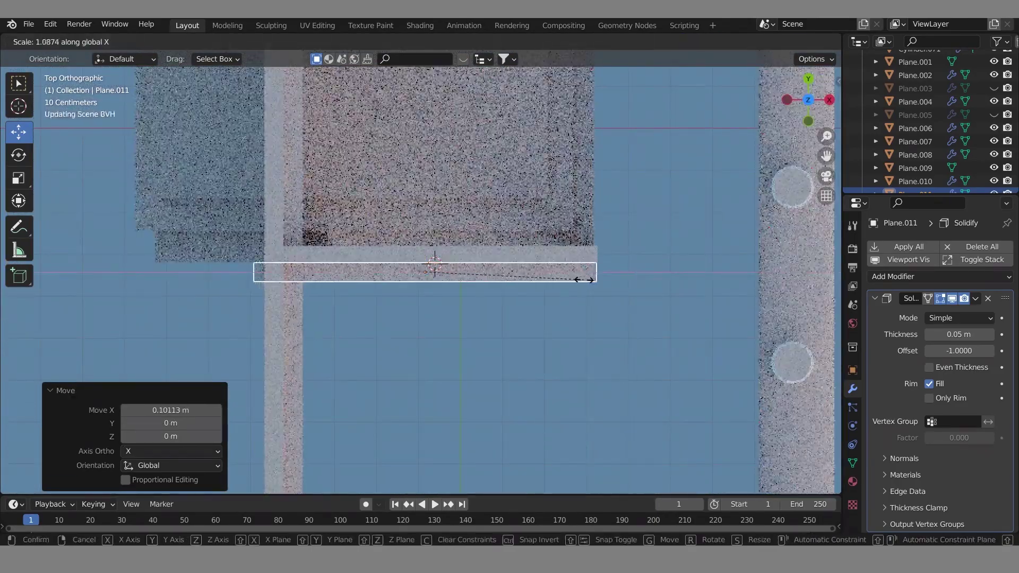
{"action": "left_click", "coordinate": [600, 279]}
Step: Duplicate again, move the copy 6.87 m along X, and shorten it along Y
{"action": "key", "text": "shift+d"}
{"action": "key", "text": "x"}
{"action": "key", "text": "Escape"}
{"action": "key", "text": "Delete"}
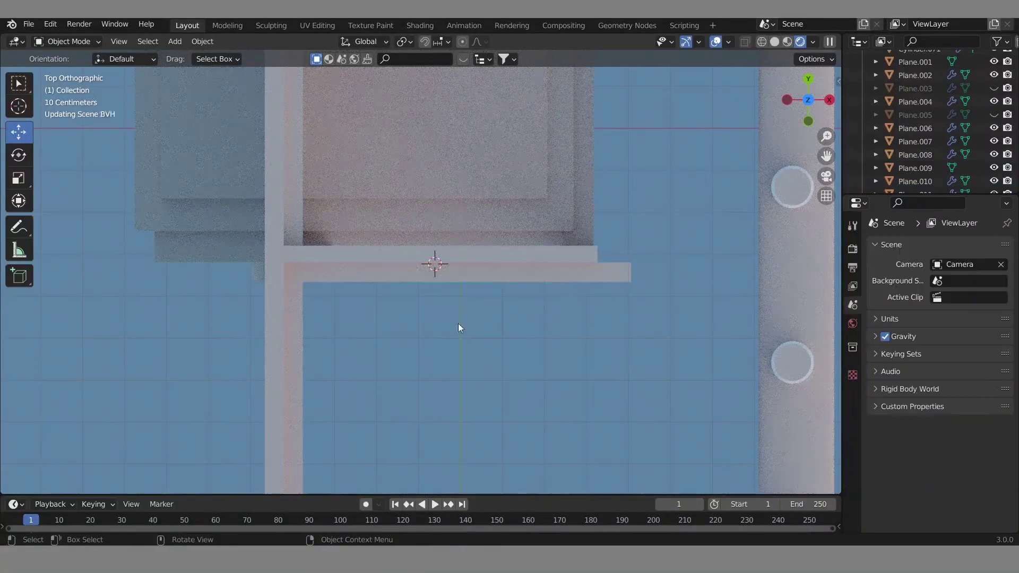
{"action": "key", "text": "ctrl+z"}
{"action": "scroll", "coordinate": [257, 287], "scroll_direction": "down", "scroll_amount": 3}
{"action": "key", "text": "g"}
{"action": "key", "text": "x"}
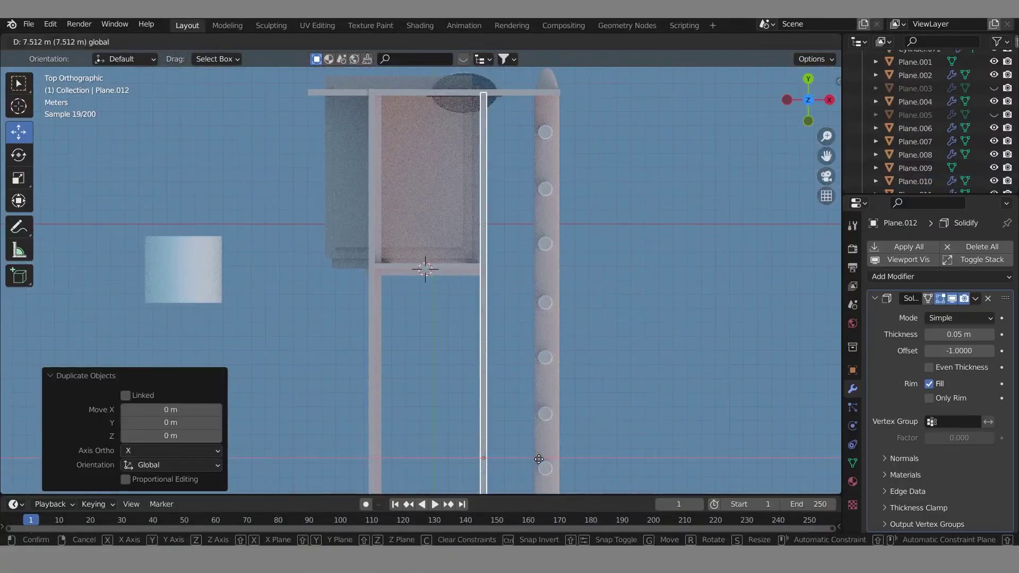
{"action": "left_click", "coordinate": [529, 460]}
{"action": "key", "text": "s"}
{"action": "key", "text": "y"}
{"action": "left_click", "coordinate": [485, 423]}
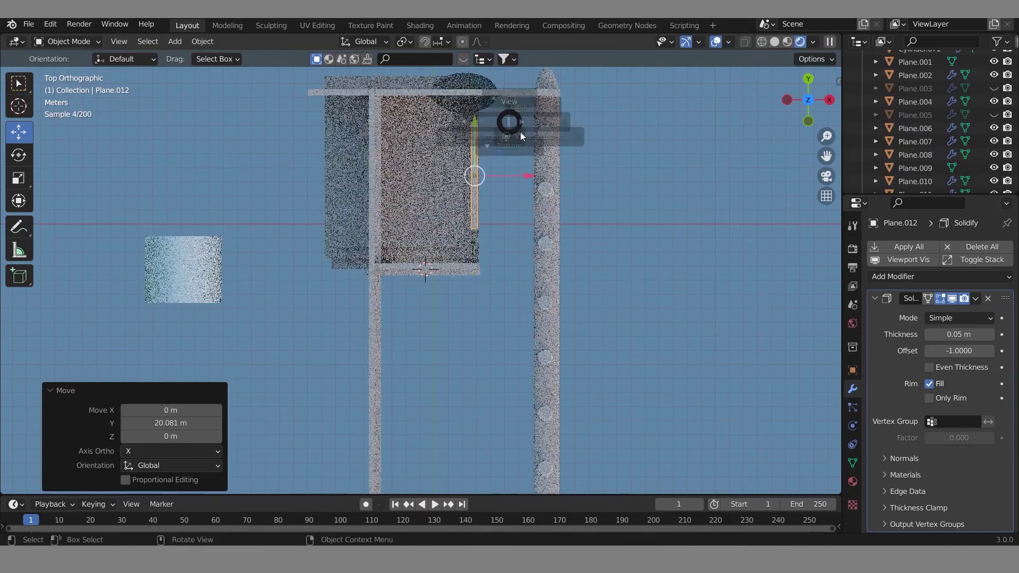
Step: Reposition the second lengthwise beam along Y and fit it between the crossbeams
{"action": "scroll", "coordinate": [597, 239], "scroll_direction": "up", "scroll_amount": 2}
{"action": "key", "text": "s"}
{"action": "key", "text": "y"}
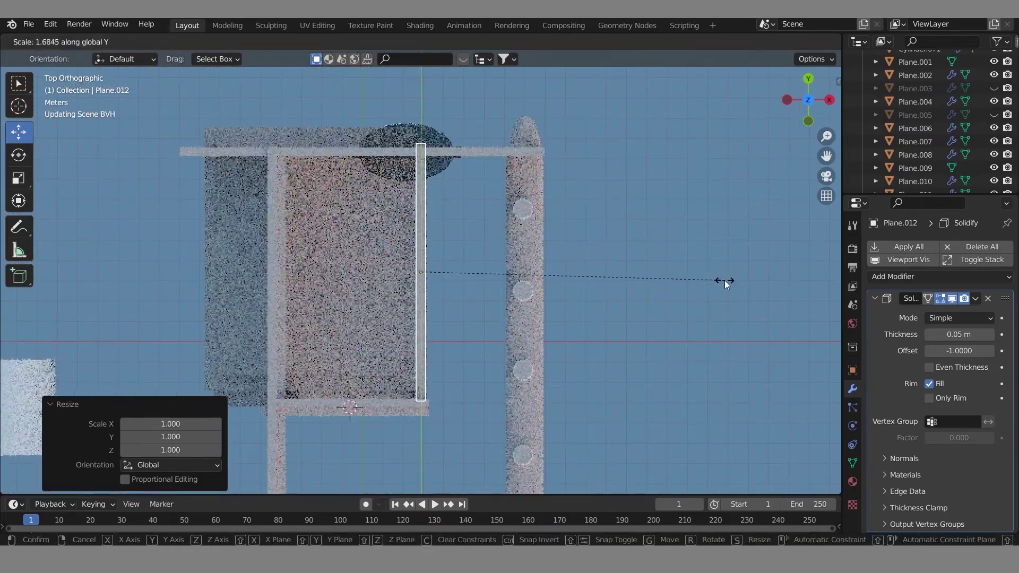
{"action": "key", "text": "Escape"}
{"action": "key", "text": "g"}
{"action": "key", "text": "y"}
{"action": "left_click", "coordinate": [453, 289]}
{"action": "key", "text": "s"}
{"action": "key", "text": "y"}
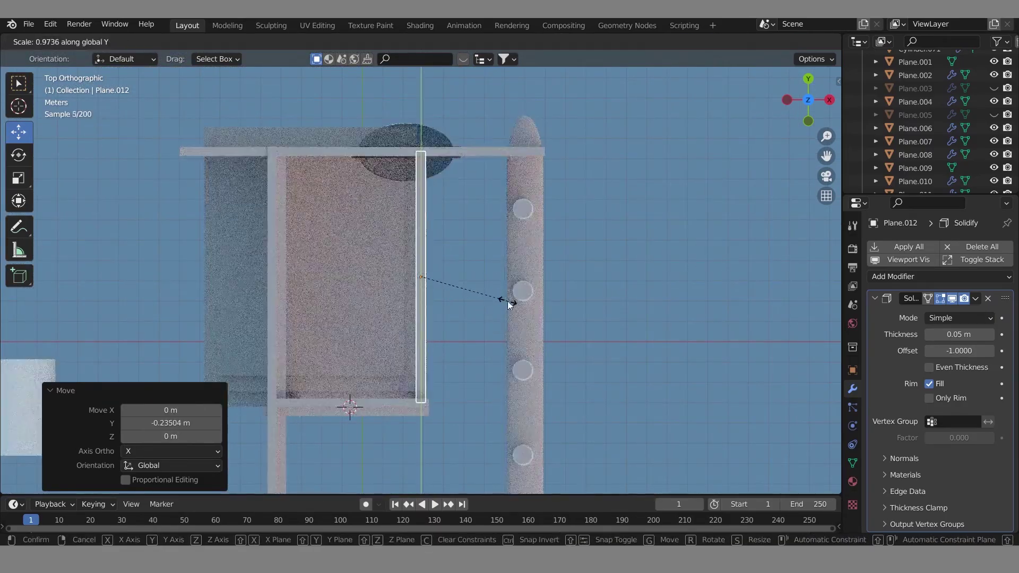
{"action": "left_click", "coordinate": [507, 301]}
{"action": "left_click", "coordinate": [791, 42]}
{"action": "scroll", "coordinate": [607, 370], "scroll_direction": "up", "scroll_amount": 2}
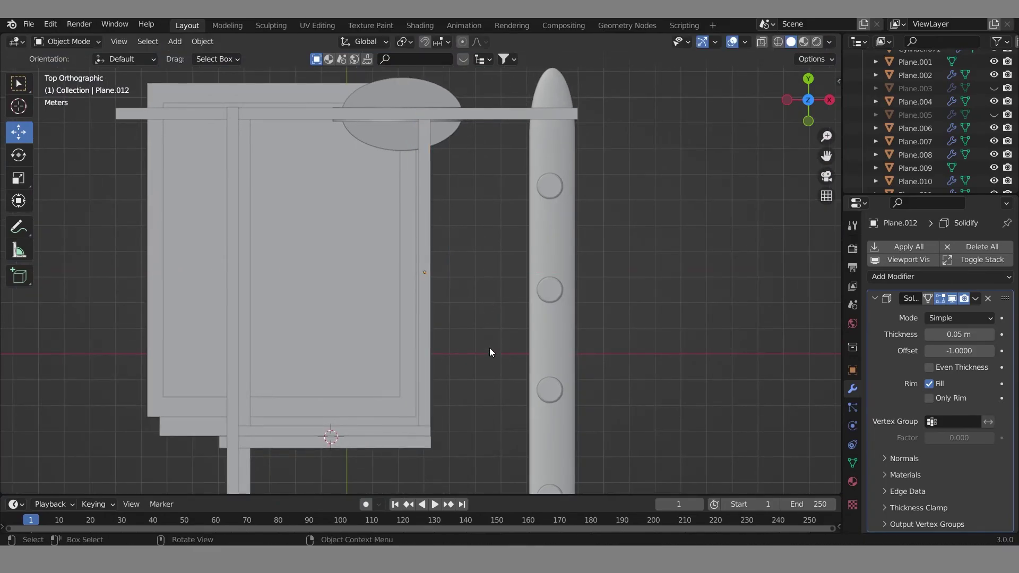
{"action": "mouse_move", "coordinate": [489, 352]}
{"action": "middle_mouse_down"}
{"action": "mouse_move", "coordinate": [419, 272]}
{"action": "mouse_move", "coordinate": [482, 246]}
{"action": "middle_mouse_up"}
Step: Unhide roof and floor, check the rendered corridor through the camera, and save Elder HOuse.blend
{"action": "left_click", "coordinate": [816, 41]}
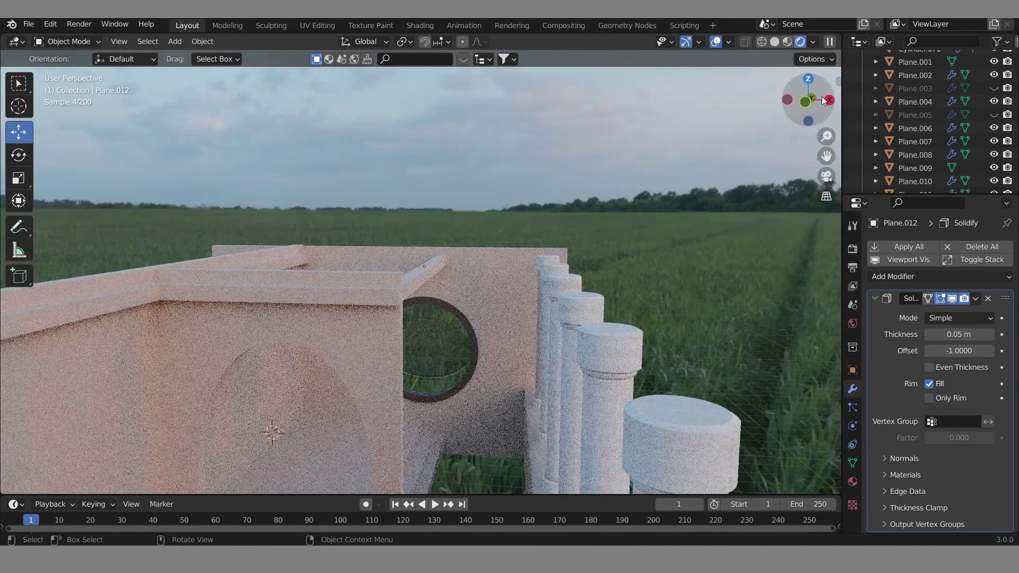
{"action": "left_click", "coordinate": [991, 114]}
{"action": "left_click", "coordinate": [994, 88]}
{"action": "key", "text": "KP_0"}
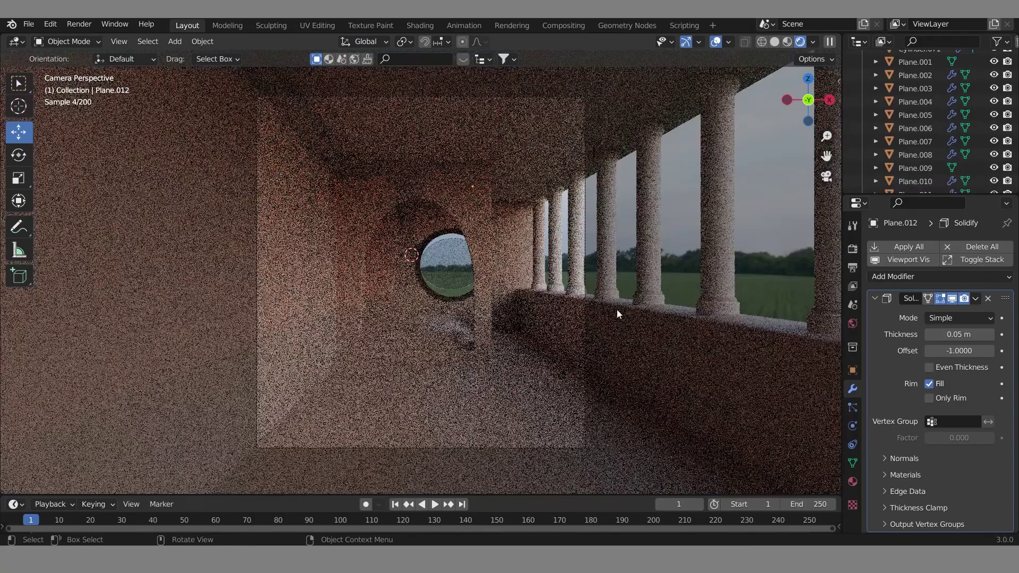
{"action": "left_click", "coordinate": [791, 41]}
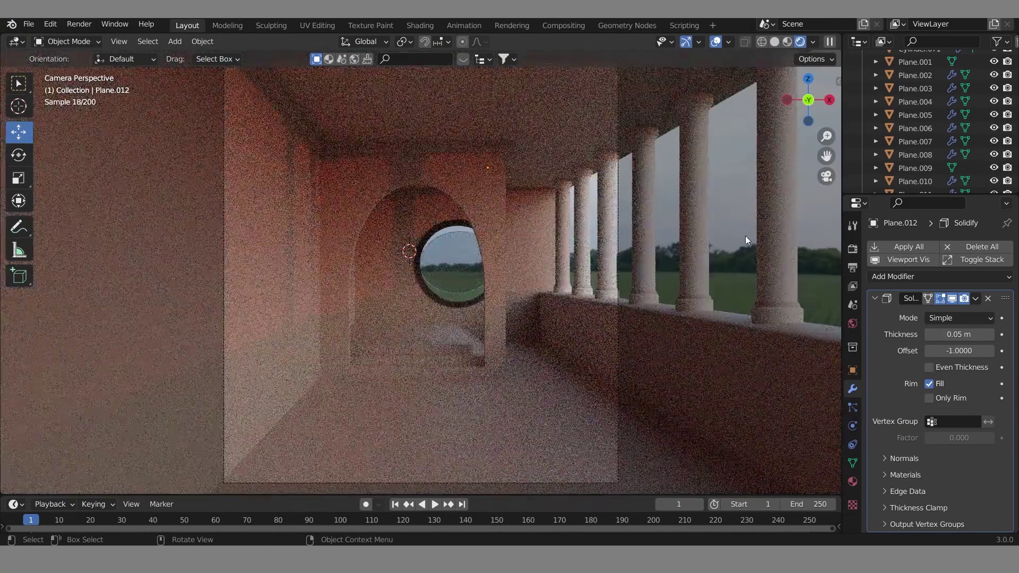
{"action": "left_click", "coordinate": [29, 24]}
{"action": "left_click", "coordinate": [32, 157]}
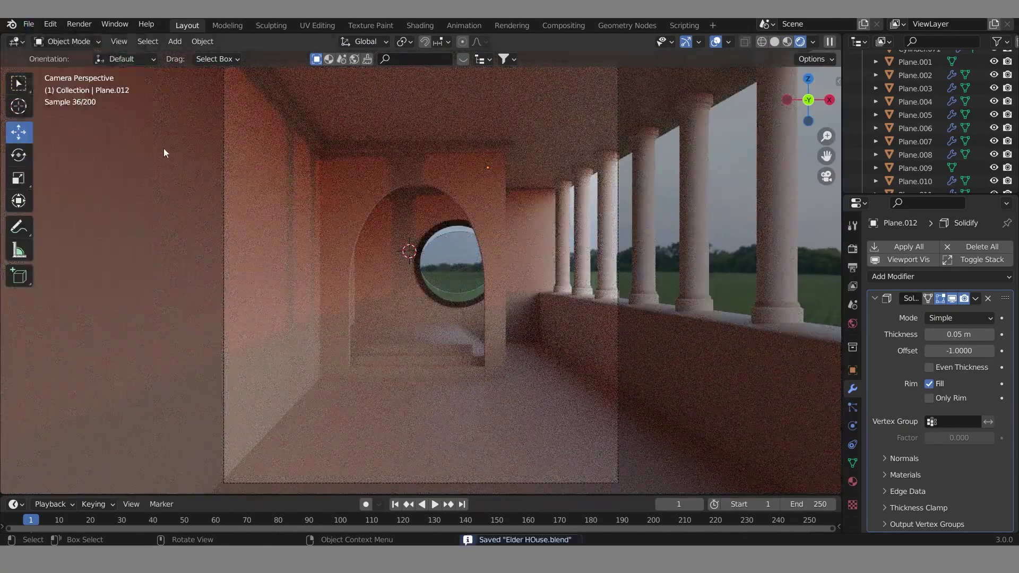
Step: Duplicate platform Plane.008, remove the copy's Solidify, and scale it to about 0.656
{"action": "left_click", "coordinate": [774, 42]}
{"action": "middle_click_drag", "start_coordinate": [676, 237], "coordinate": [392, 265]}
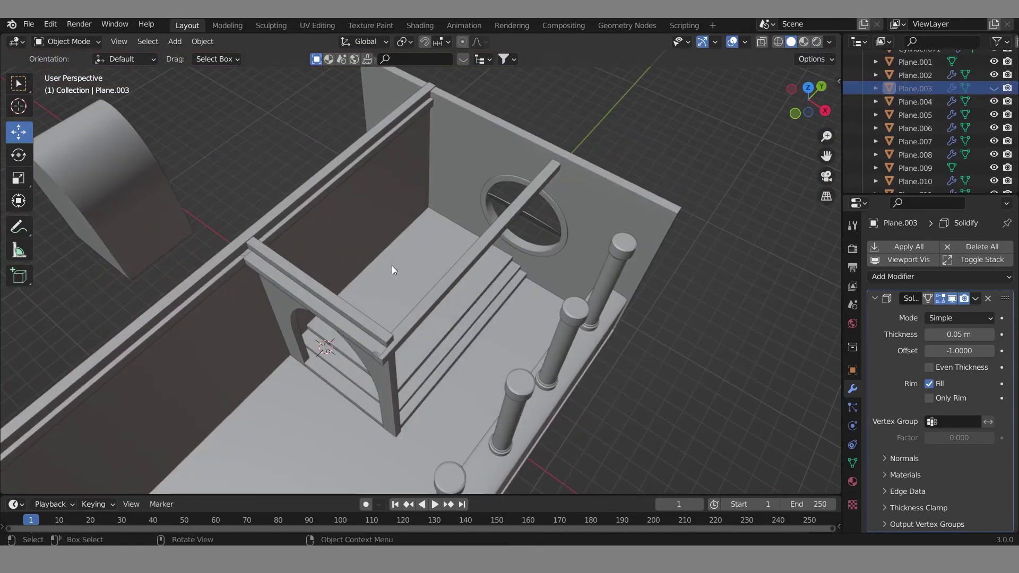
{"action": "left_click", "coordinate": [391, 265]}
{"action": "key", "text": "shift+d"}
{"action": "left_click", "coordinate": [546, 265]}
{"action": "key", "text": "grave"}
{"action": "left_click", "coordinate": [494, 228]}
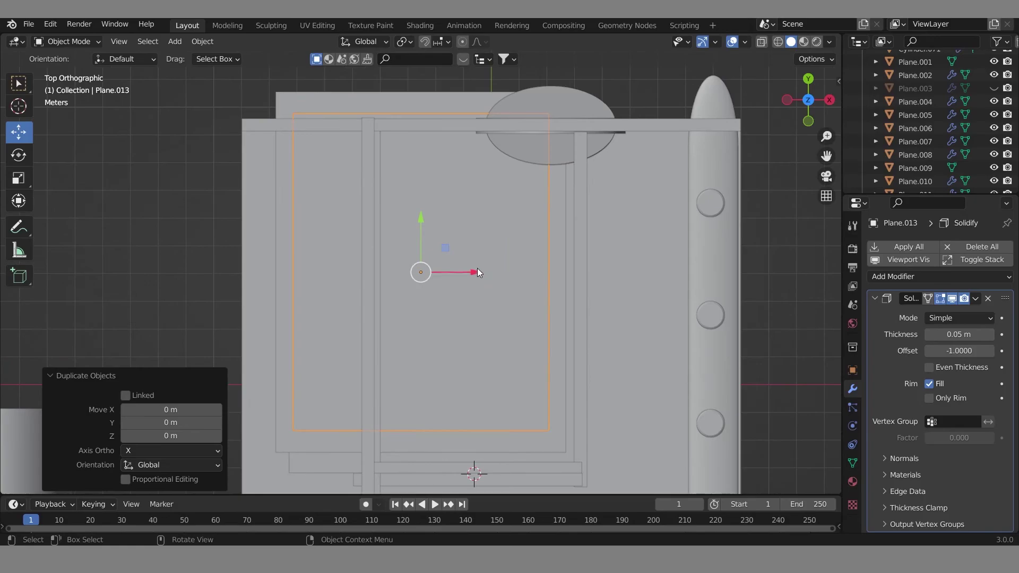
{"action": "left_click", "coordinate": [990, 303]}
{"action": "key", "text": "s"}
{"action": "left_click", "coordinate": [545, 272]}
Step: Move the rug copy along X and Y onto the platform
{"action": "key", "text": "g"}
{"action": "key", "text": "x"}
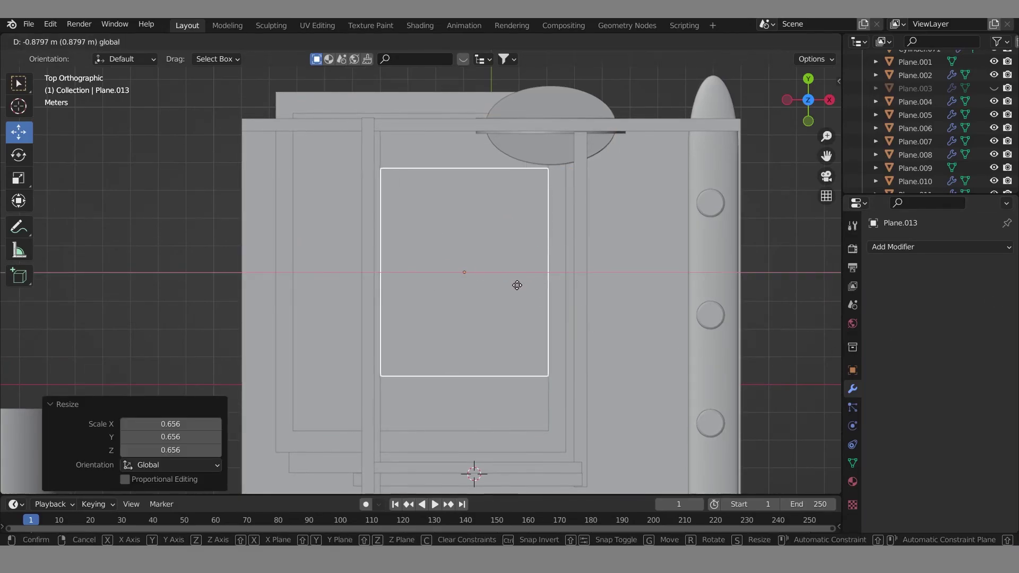
{"action": "left_click", "coordinate": [508, 298]}
{"action": "left_click", "coordinate": [826, 175]}
{"action": "scroll", "coordinate": [463, 252], "scroll_direction": "up", "scroll_amount": 2}
{"action": "key", "text": "g"}
{"action": "key", "text": "y"}
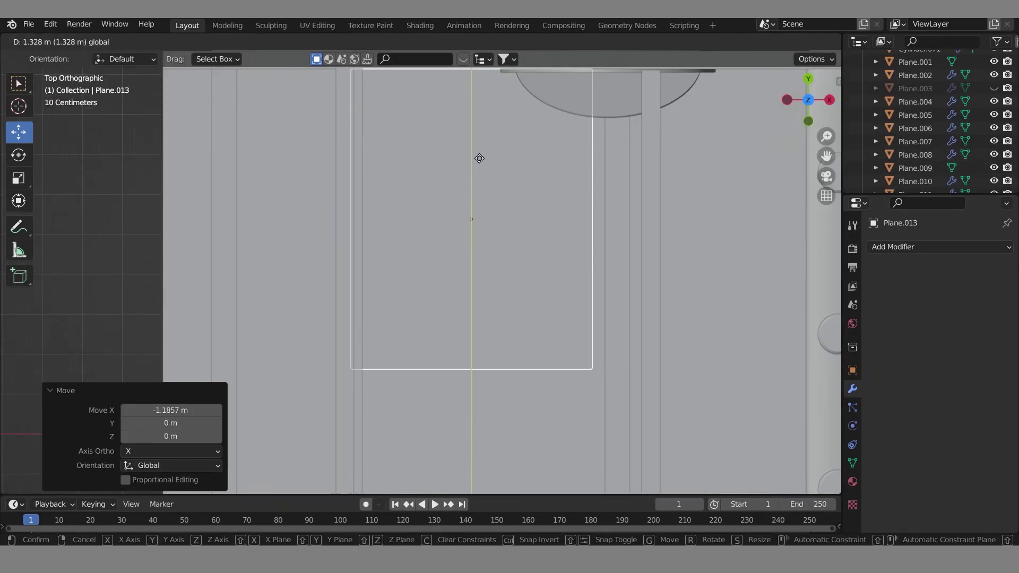
{"action": "left_click", "coordinate": [472, 256]}
Step: Fine-tune the rug copy's X and Y position on the platform
{"action": "key", "text": "KP_1"}
{"action": "mouse_move", "coordinate": [472, 259]}
{"action": "middle_mouse_down"}
{"action": "mouse_move", "coordinate": [584, 213]}
{"action": "mouse_move", "coordinate": [545, 241]}
{"action": "middle_mouse_up"}
{"action": "key", "text": "g"}
{"action": "key", "text": "x"}
{"action": "left_click", "coordinate": [545, 242]}
{"action": "scroll", "coordinate": [517, 260], "scroll_direction": "up", "scroll_amount": 2}
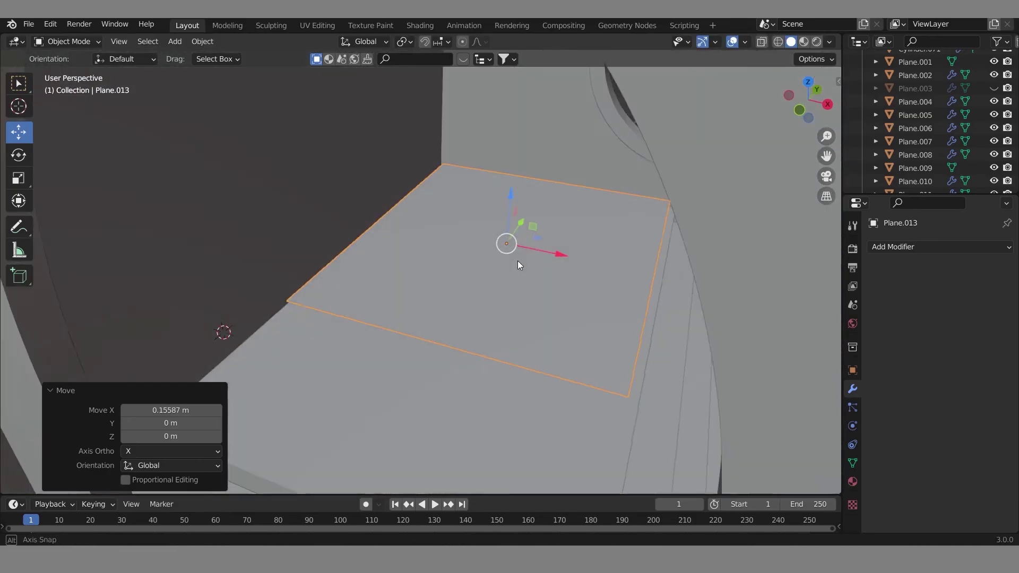
{"action": "key", "text": "g"}
{"action": "key", "text": "y"}
{"action": "left_click", "coordinate": [495, 274]}
Step: Subdivide the rug's mesh with 50 cuts in Edit Mode
{"action": "key", "text": "Tab"}
{"action": "right_click", "coordinate": [520, 133]}
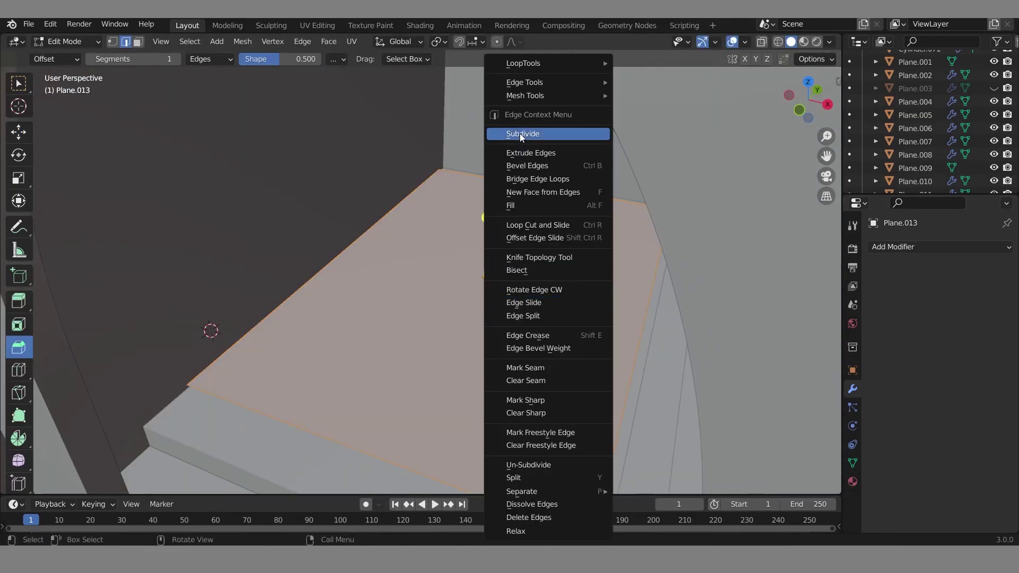
{"action": "left_click", "coordinate": [520, 133]}
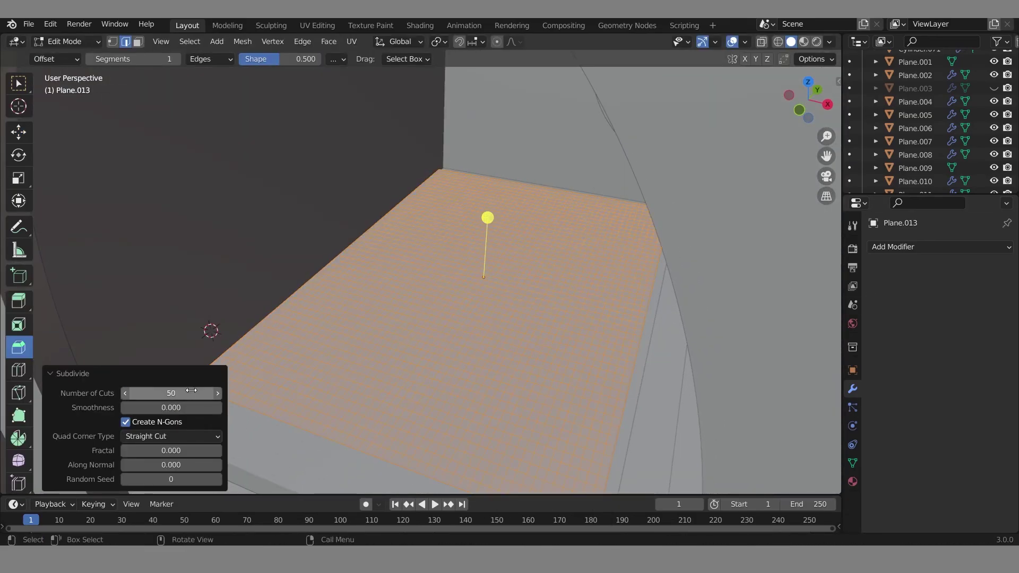
{"action": "key", "text": "Tab"}
Step: Give the platform Plane.008 Collision physics
{"action": "left_click", "coordinate": [191, 390]}
{"action": "left_click", "coordinate": [853, 426]}
{"action": "left_click", "coordinate": [939, 260]}
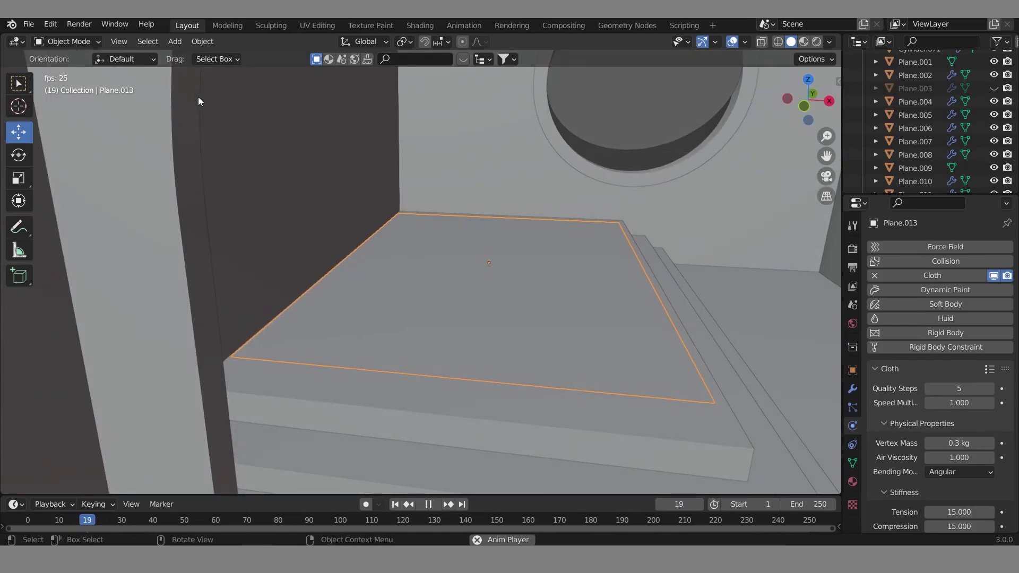
Step: Inspect the draped rug Plane.013 in Sculpt and Edit Mode from above, then return to Object Mode
{"action": "left_click", "coordinate": [67, 41]}
{"action": "left_click", "coordinate": [56, 77]}
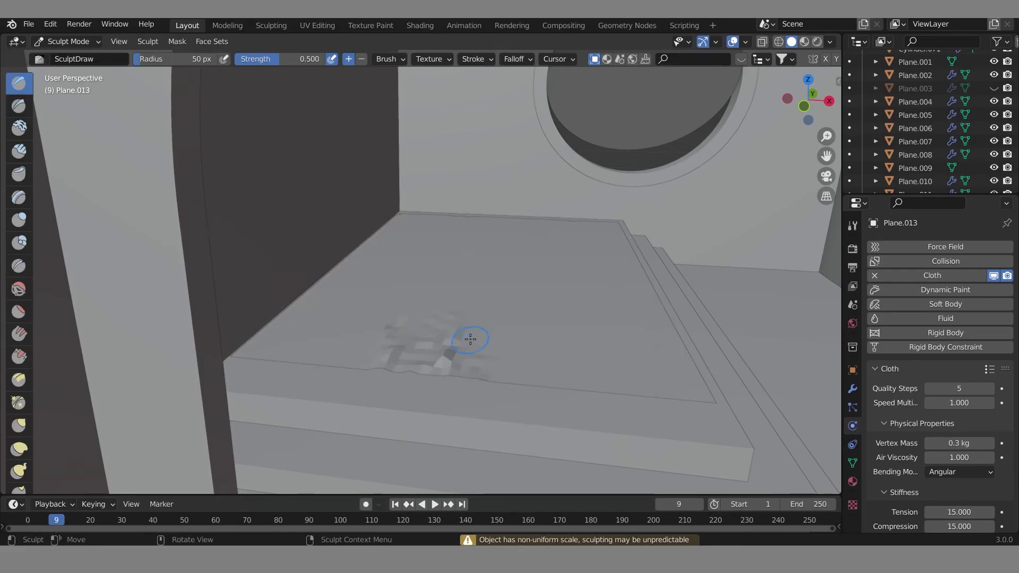
{"action": "key", "text": "Tab"}
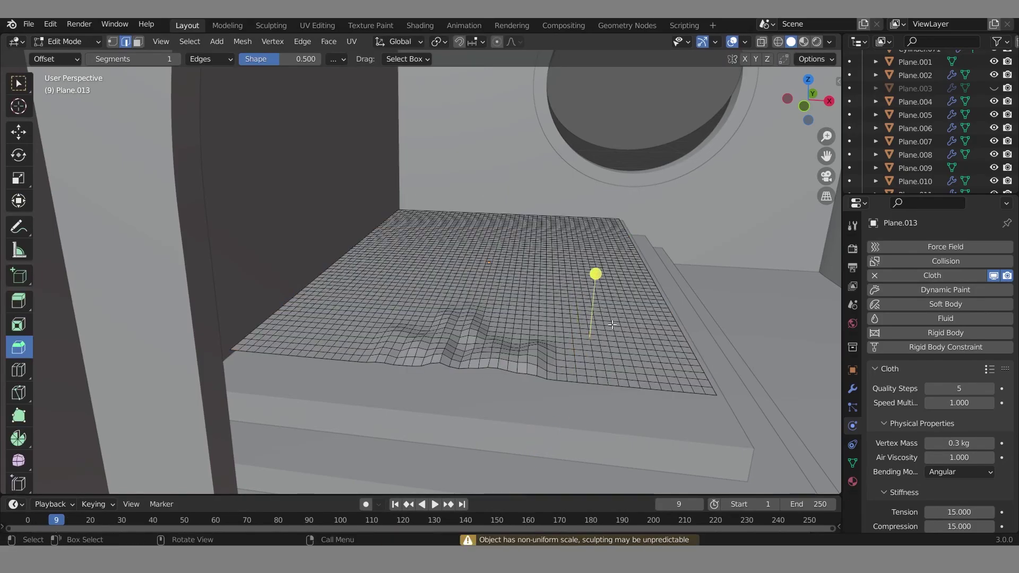
{"action": "key", "text": "Tab"}
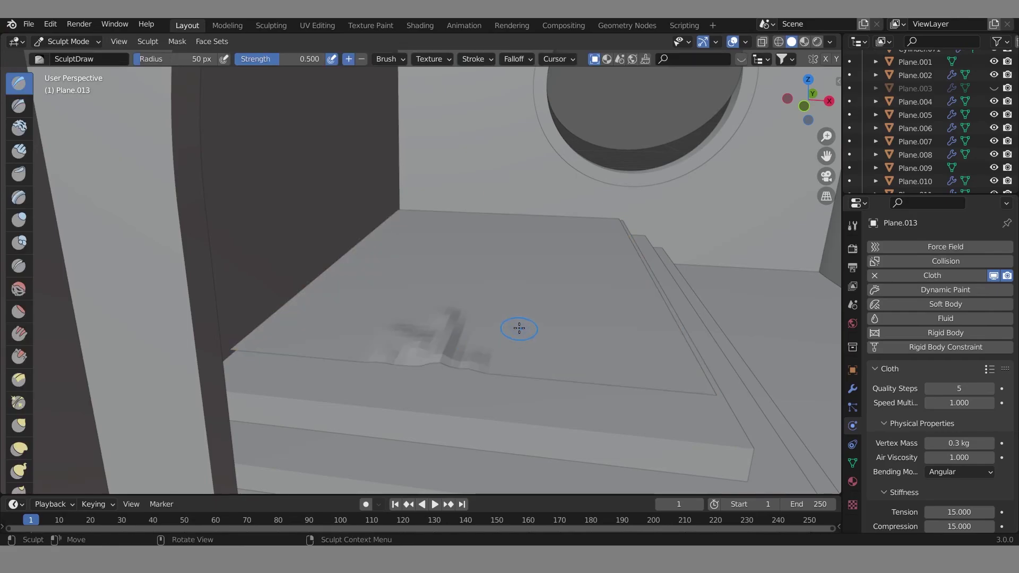
{"action": "key", "text": "Tab"}
{"action": "key", "text": "Tab"}
{"action": "key", "text": "Tab"}
{"action": "key", "text": "Tab"}
{"action": "key", "text": "grave"}
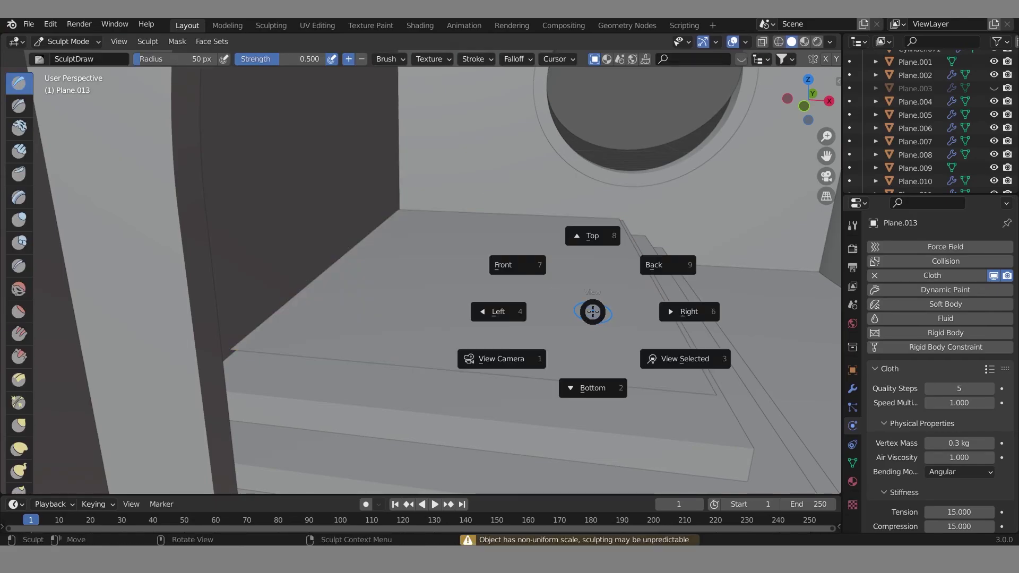
{"action": "left_click", "coordinate": [587, 234]}
{"action": "left_click", "coordinate": [68, 42]}
Step: Add a Solidify modifier to the rug Plane.013 to give it thickness
{"action": "middle_click_drag", "start_coordinate": [565, 269], "coordinate": [556, 179]}
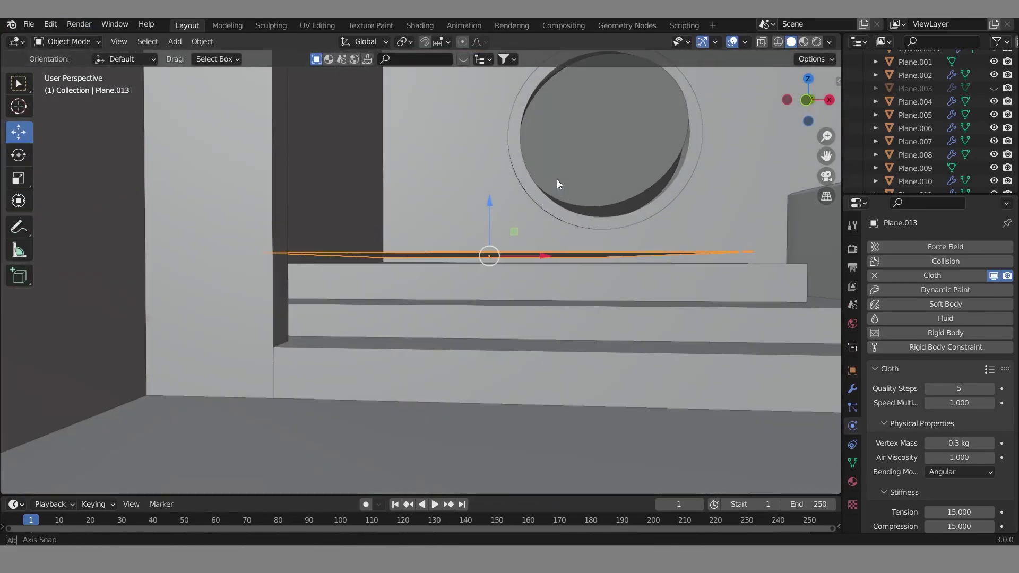
{"action": "left_click", "coordinate": [852, 388]}
{"action": "left_click", "coordinate": [939, 276]}
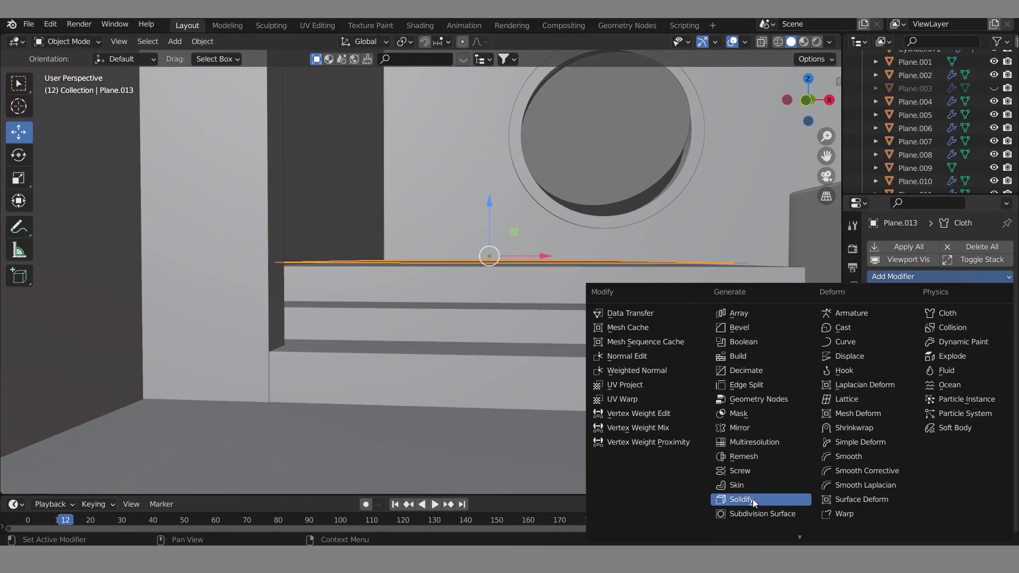
{"action": "left_click", "coordinate": [743, 499]}
{"action": "key", "text": "shift+Left"}
{"action": "middle_click_drag", "start_coordinate": [679, 354], "coordinate": [658, 382]}
Step: Add a Bevel modifier (0.28 m, 100 segments) to soften the rug's edges
{"action": "left_click", "coordinate": [912, 277]}
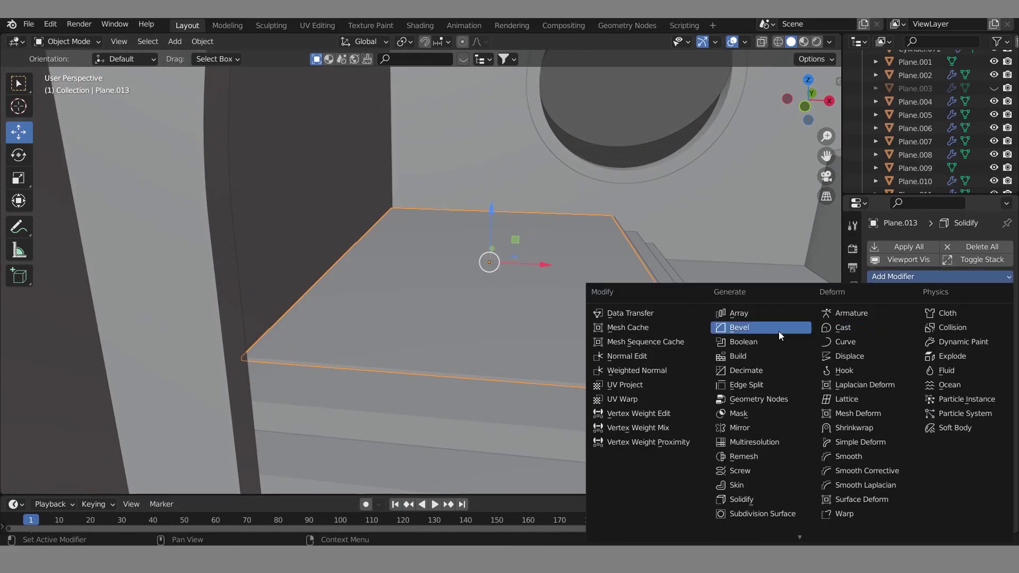
{"action": "left_click", "coordinate": [742, 332]}
{"action": "scroll", "coordinate": [939, 372], "scroll_direction": "down", "scroll_amount": 6}
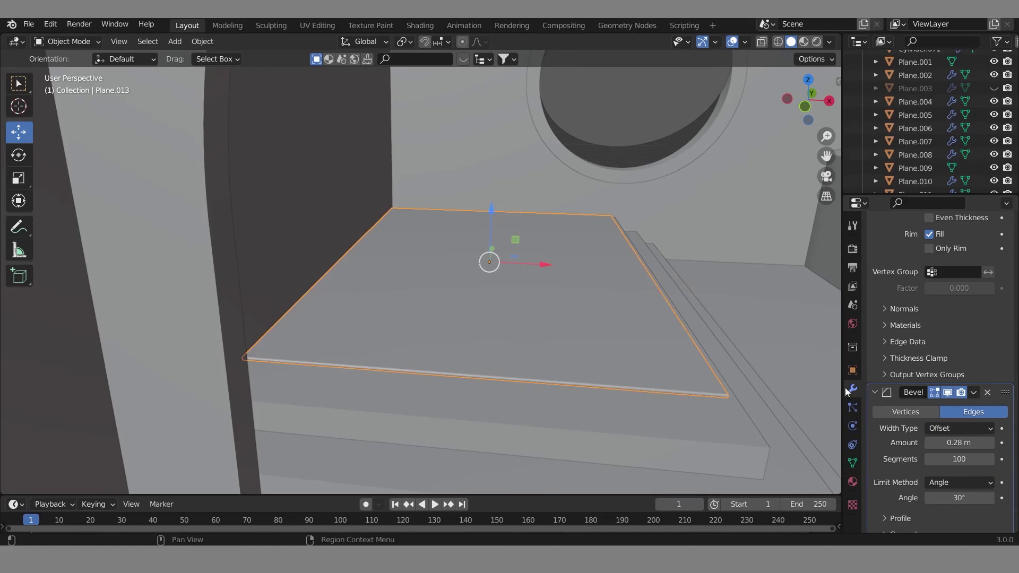
{"action": "key", "text": "KP_1"}
Step: Replay the cloth simulation and preview the rug in rendered camera view
{"action": "left_click", "coordinate": [718, 333]}
{"action": "key", "text": "space"}
{"action": "middle_click_drag", "start_coordinate": [718, 333], "coordinate": [674, 341]}
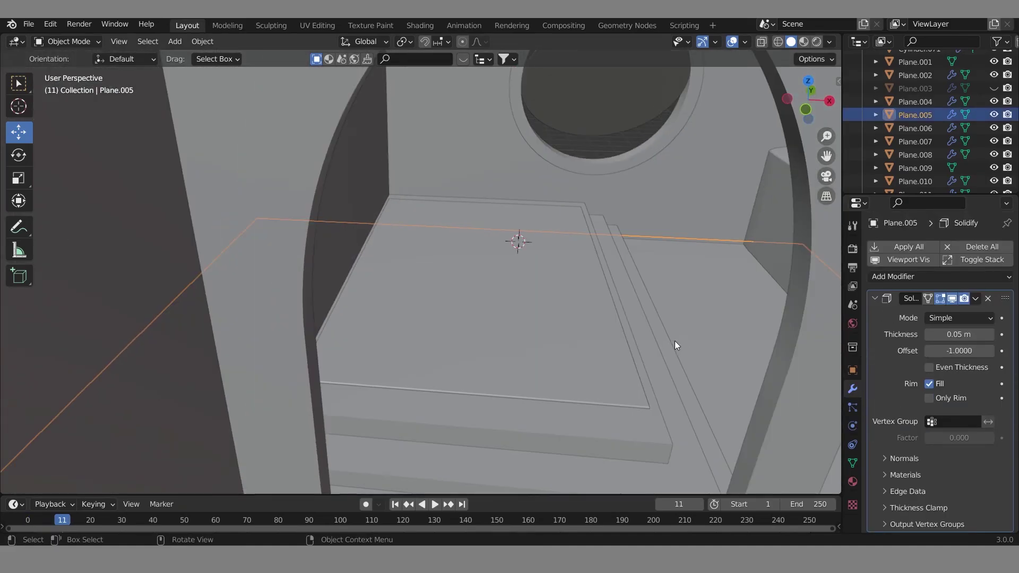
{"action": "left_click", "coordinate": [826, 176]}
{"action": "key", "text": "space"}
{"action": "left_click", "coordinate": [817, 41]}
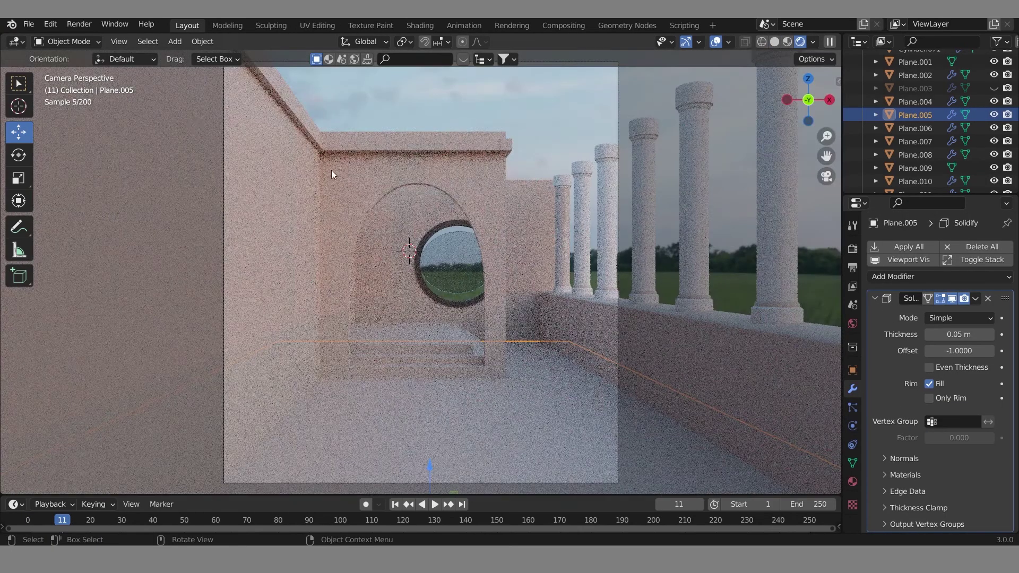
{"action": "scroll", "coordinate": [469, 173], "scroll_direction": "down", "scroll_amount": 1}
Step: Save Elder HOuse.blend and isolate a corridor column for material work
{"action": "left_click", "coordinate": [28, 23]}
{"action": "left_click", "coordinate": [56, 113]}
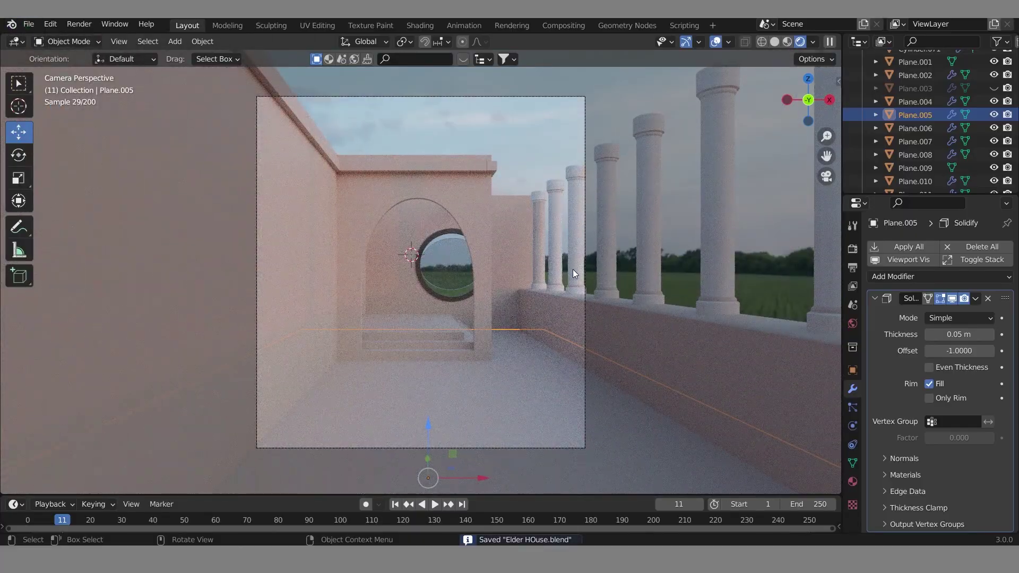
{"action": "left_click", "coordinate": [531, 225]}
{"action": "key", "text": "KP_Divide"}
{"action": "key", "text": "KP_Divide"}
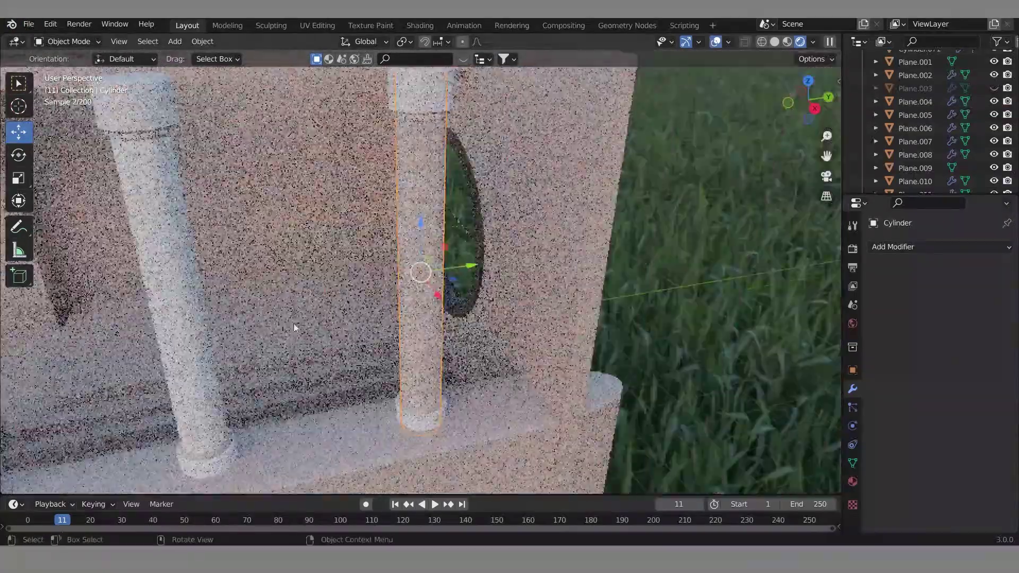
{"action": "left_click", "coordinate": [202, 372]}
{"action": "left_click", "coordinate": [410, 23]}
Step: Assign the beige Material.002 to the left balustrade column
{"action": "left_click", "coordinate": [527, 340]}
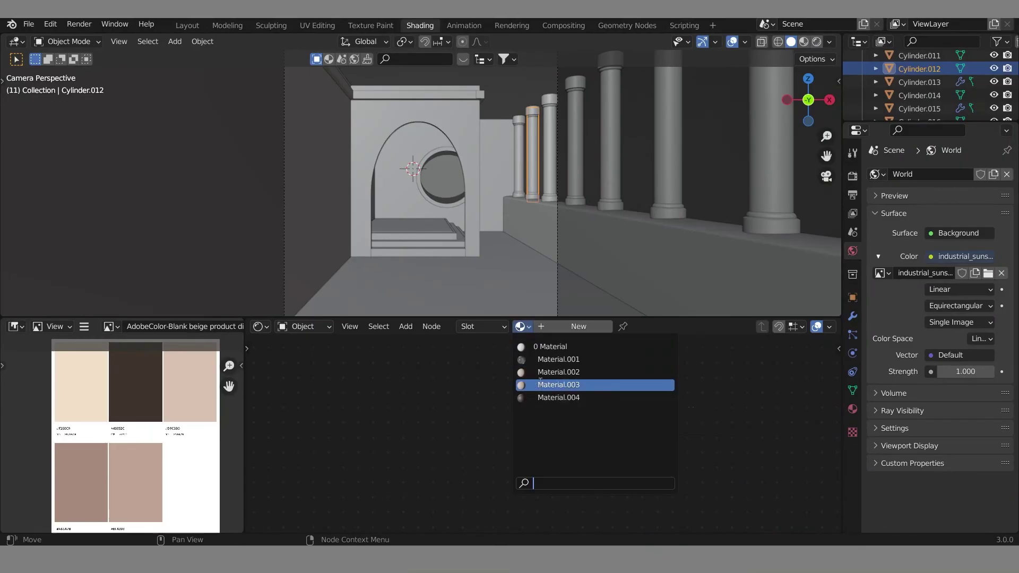
{"action": "left_click", "coordinate": [568, 382]}
{"action": "left_click", "coordinate": [799, 42]}
{"action": "left_click", "coordinate": [549, 149]}
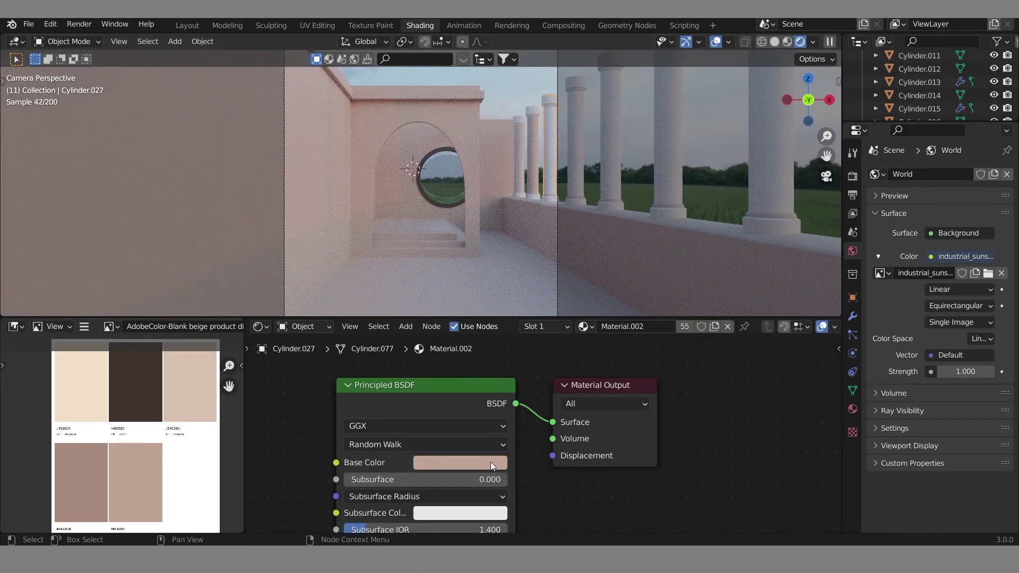
{"action": "key", "text": "KP_Decimal"}
Step: Give Material.002 to another column that had no material and check the neighbouring columns
{"action": "left_click", "coordinate": [483, 247]}
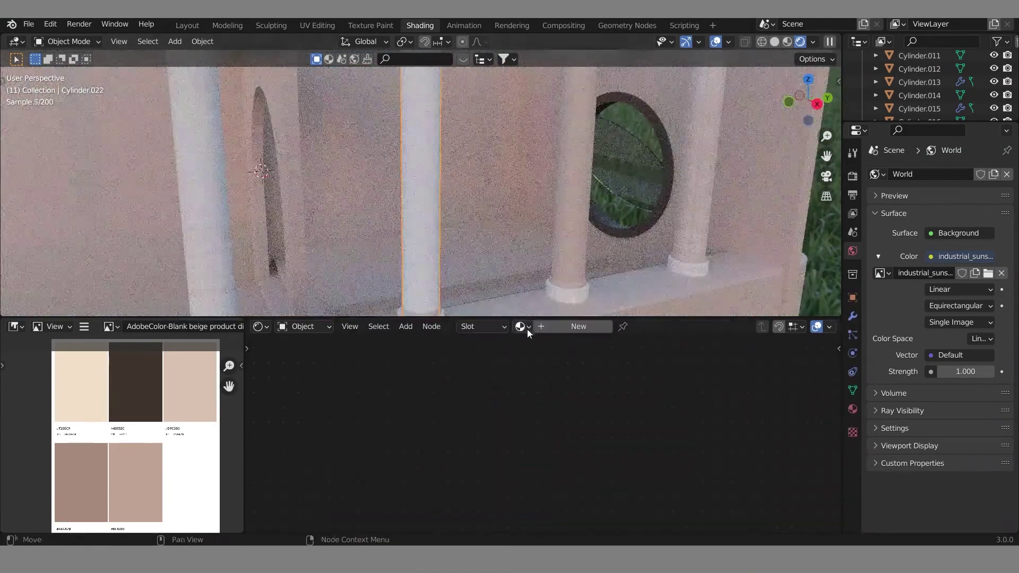
{"action": "left_click", "coordinate": [522, 326]}
{"action": "left_click", "coordinate": [545, 372]}
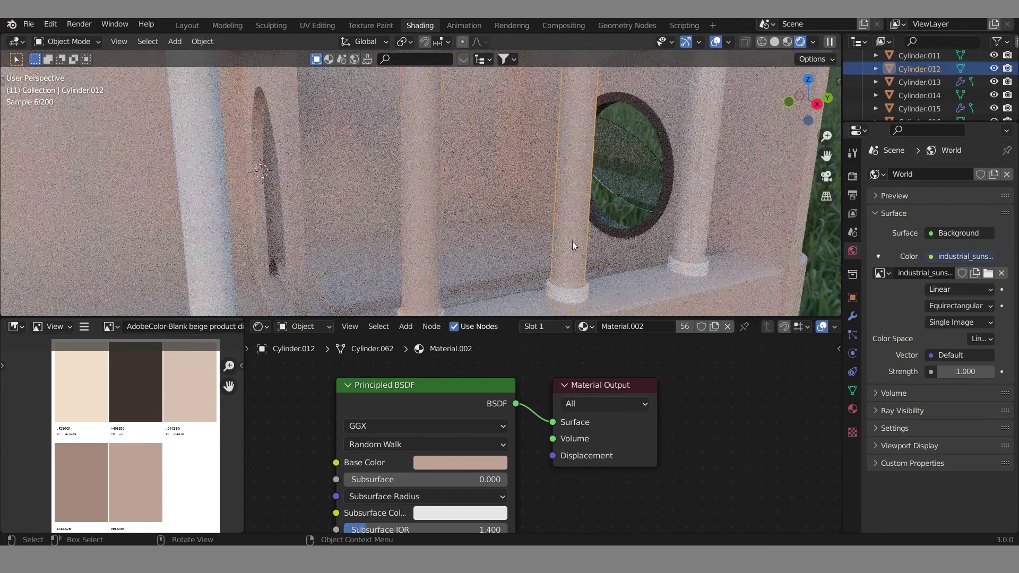
{"action": "left_click", "coordinate": [635, 249]}
{"action": "key", "text": "KP_Decimal"}
{"action": "left_click", "coordinate": [385, 248]}
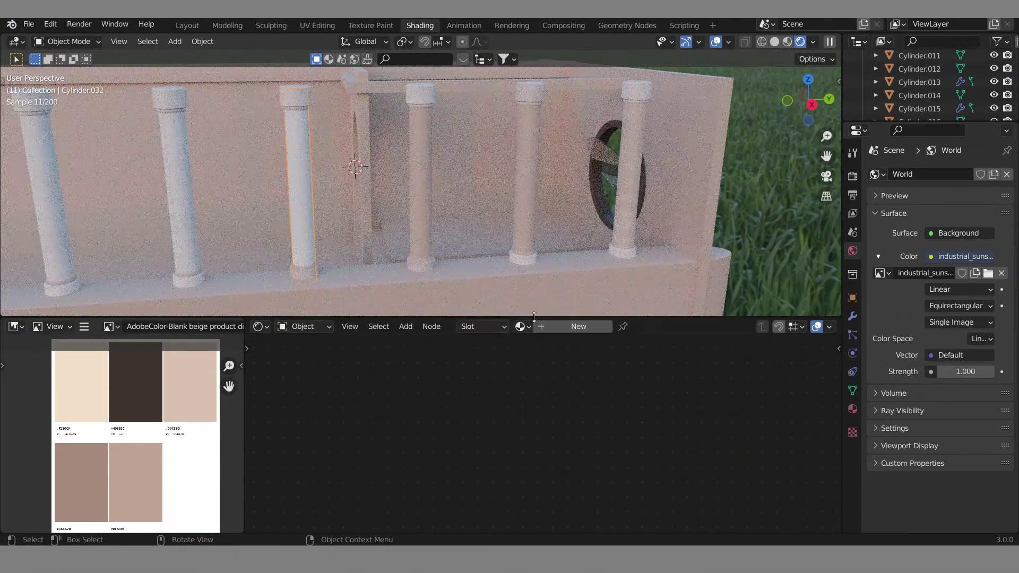
{"action": "left_click", "coordinate": [521, 327]}
{"action": "left_click", "coordinate": [187, 213]}
{"action": "scroll", "coordinate": [187, 213], "scroll_direction": "down", "scroll_amount": 2}
Step: Delete the unwanted leftmost column Cylinder.062
{"action": "middle_click_drag", "start_coordinate": [369, 307], "coordinate": [142, 206]}
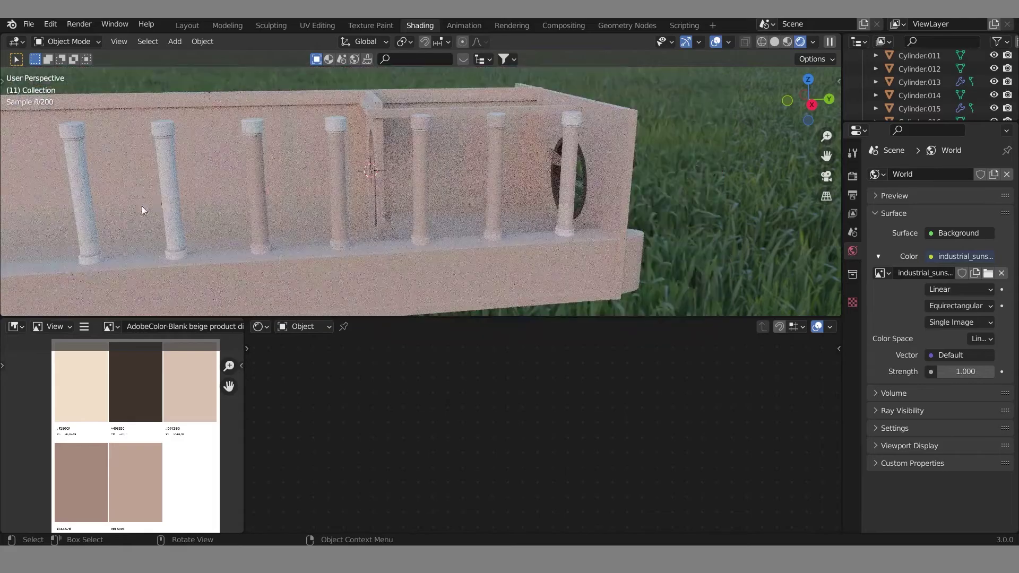
{"action": "left_click", "coordinate": [84, 199]}
{"action": "key", "text": "x"}
{"action": "scroll", "coordinate": [708, 189], "scroll_direction": "up", "scroll_amount": 3}
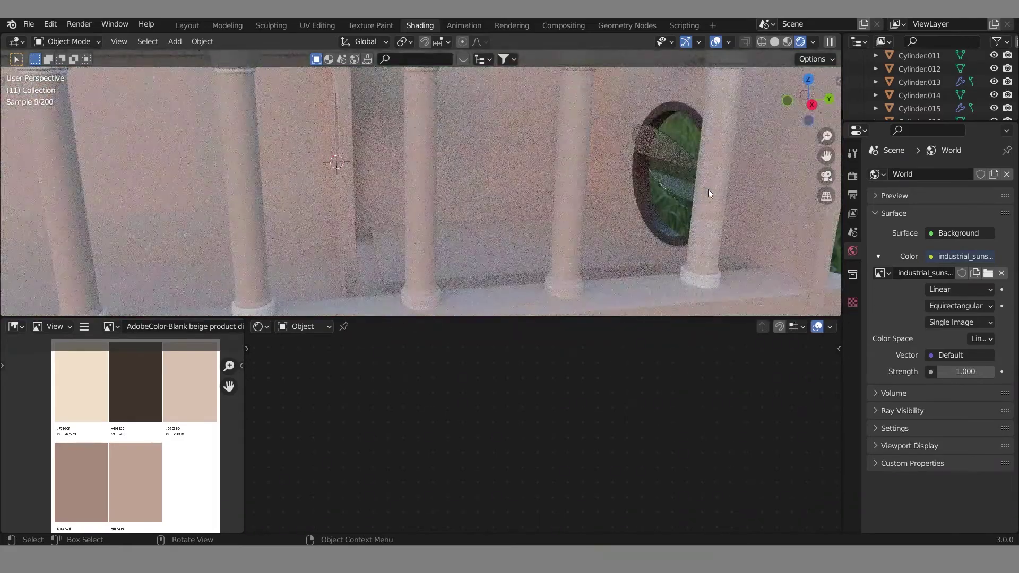
{"action": "key", "text": "z"}
{"action": "left_click", "coordinate": [705, 166]}
{"action": "left_click", "coordinate": [421, 212]}
Step: Assign Material.002 to the white column piece, a white capital and a white base
{"action": "key", "text": "x"}
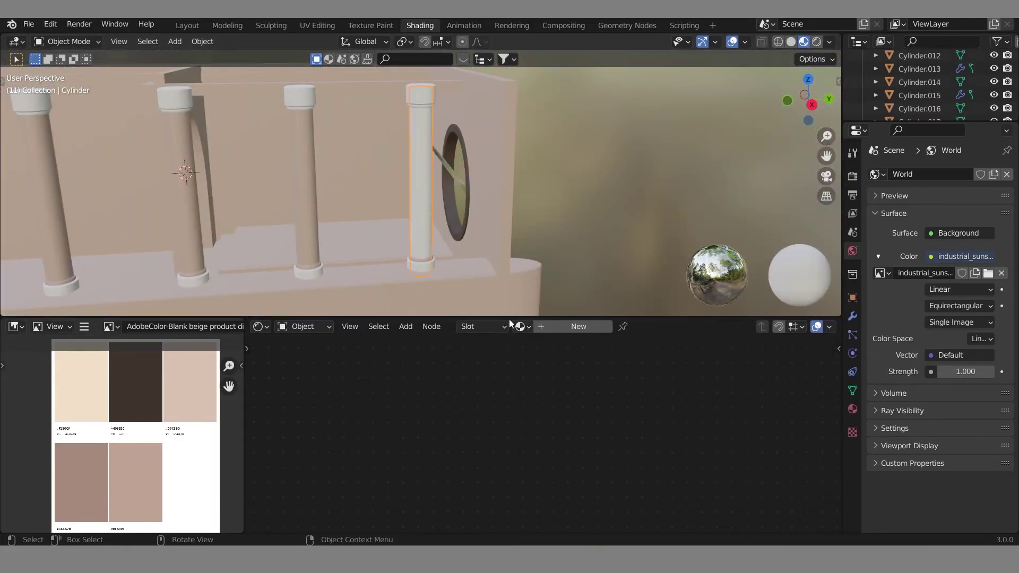
{"action": "left_click", "coordinate": [583, 326]}
{"action": "left_click", "coordinate": [553, 371]}
{"action": "middle_click_drag", "start_coordinate": [562, 201], "coordinate": [552, 166]}
{"action": "left_click", "coordinate": [425, 103]}
{"action": "left_click", "coordinate": [584, 326]}
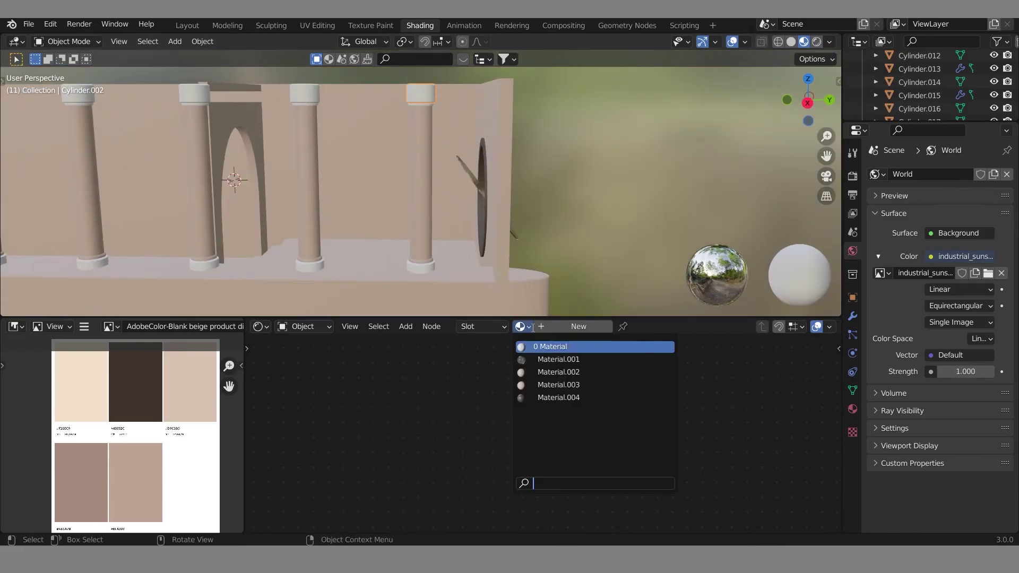
{"action": "left_click", "coordinate": [553, 372]}
{"action": "left_click", "coordinate": [583, 326]}
{"action": "left_click", "coordinate": [553, 371]}
{"action": "left_click", "coordinate": [429, 268]}
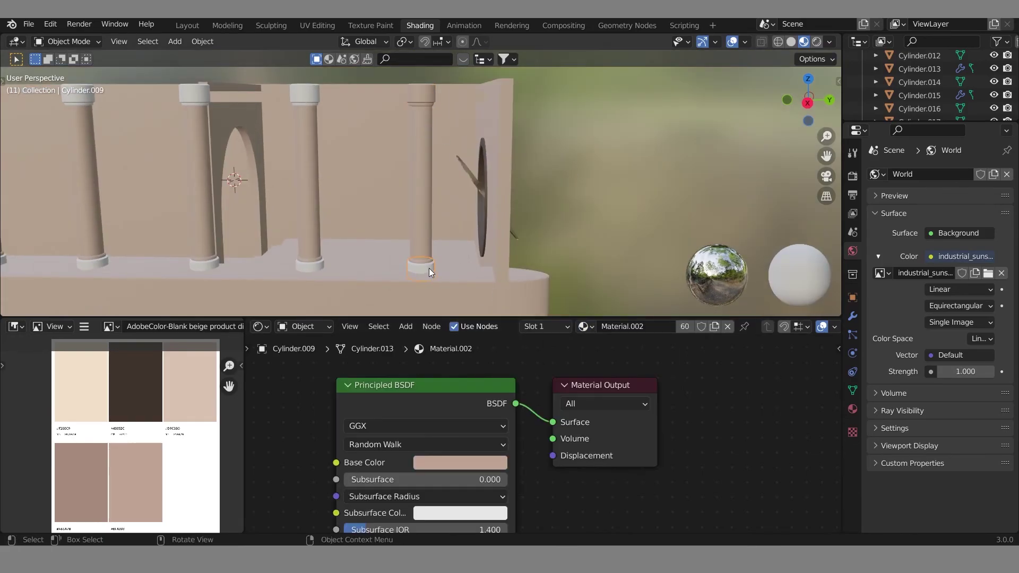
Step: Remove an extra white capital and examine the white ring and pieces beneath another
{"action": "left_click", "coordinate": [585, 271]}
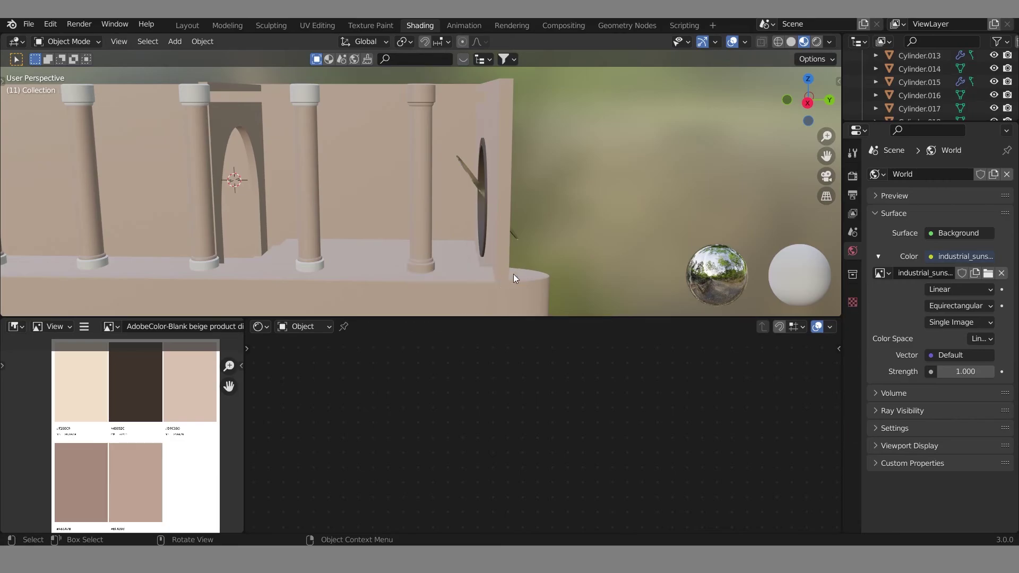
{"action": "left_click", "coordinate": [306, 104]}
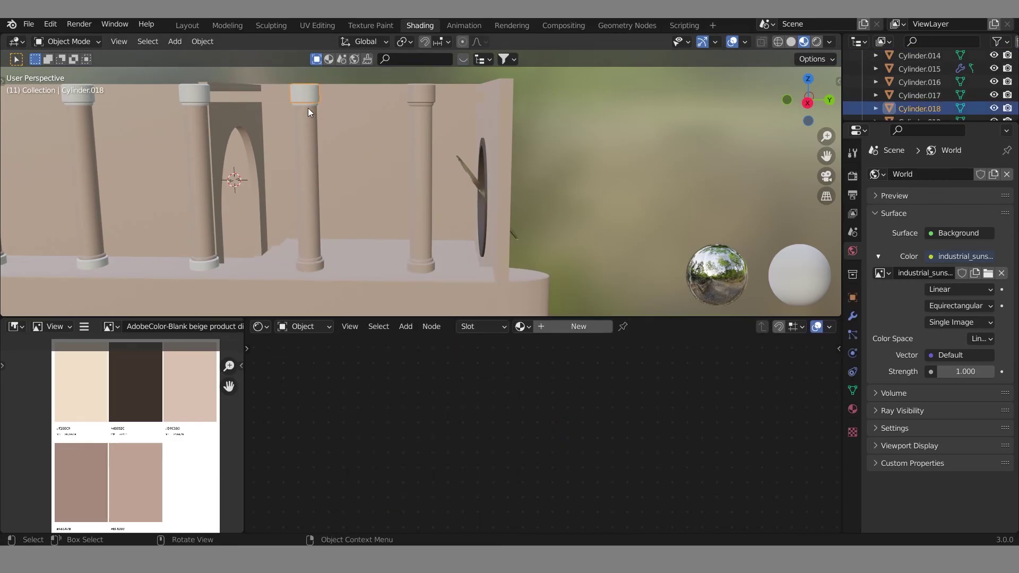
{"action": "left_click", "coordinate": [316, 107]}
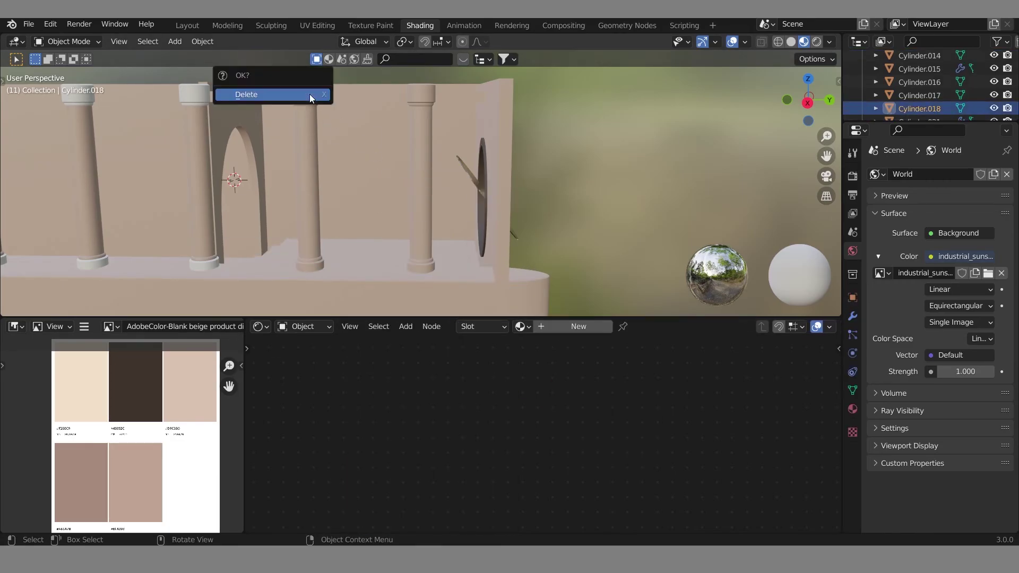
{"action": "left_click", "coordinate": [308, 98]}
{"action": "key", "text": "KP_Decimal"}
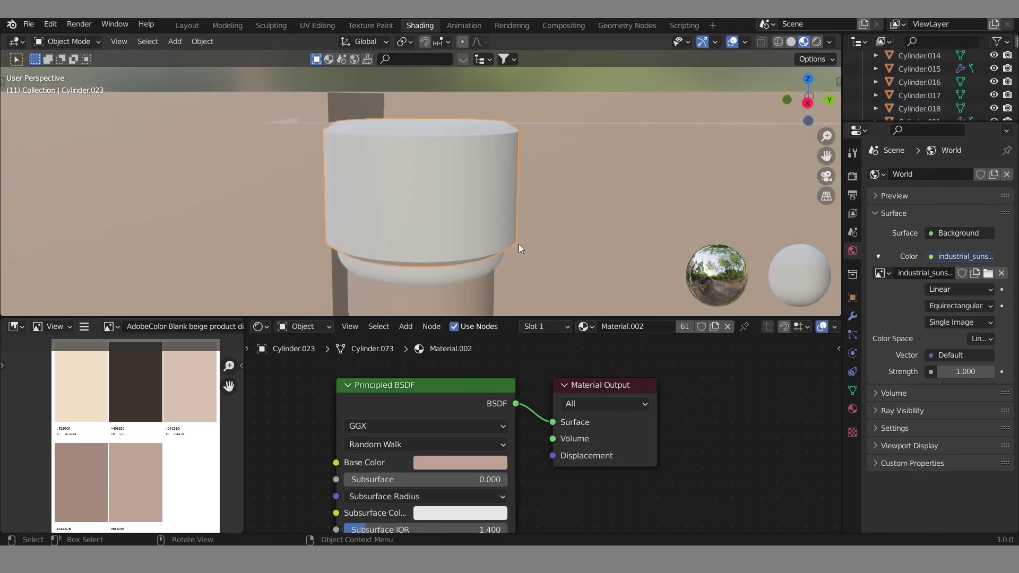
{"action": "left_click", "coordinate": [477, 221]}
{"action": "left_click", "coordinate": [423, 279], "text": "alt"}
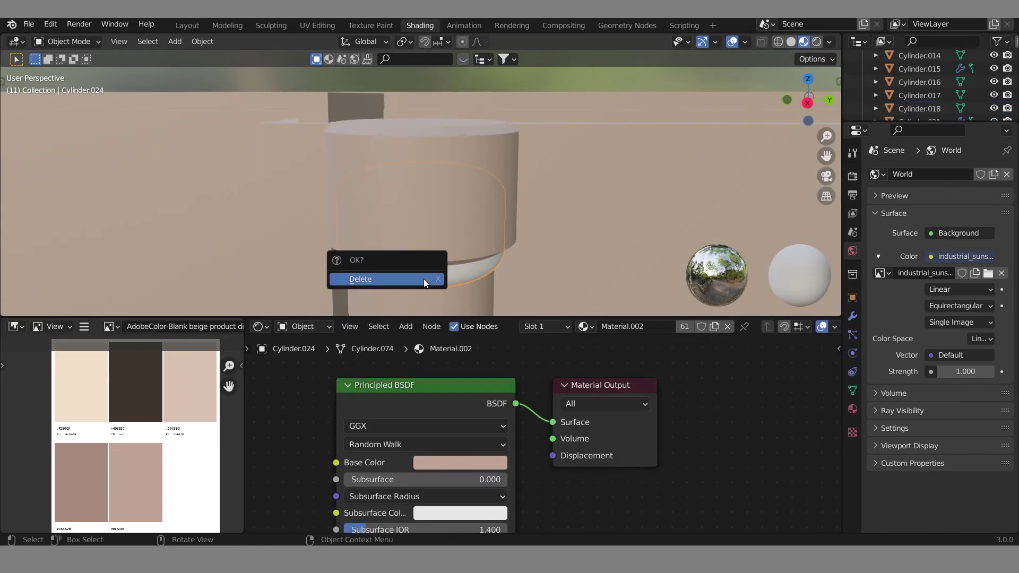
{"action": "left_click", "coordinate": [476, 277]}
{"action": "scroll", "coordinate": [437, 279], "scroll_direction": "down", "scroll_amount": 10}
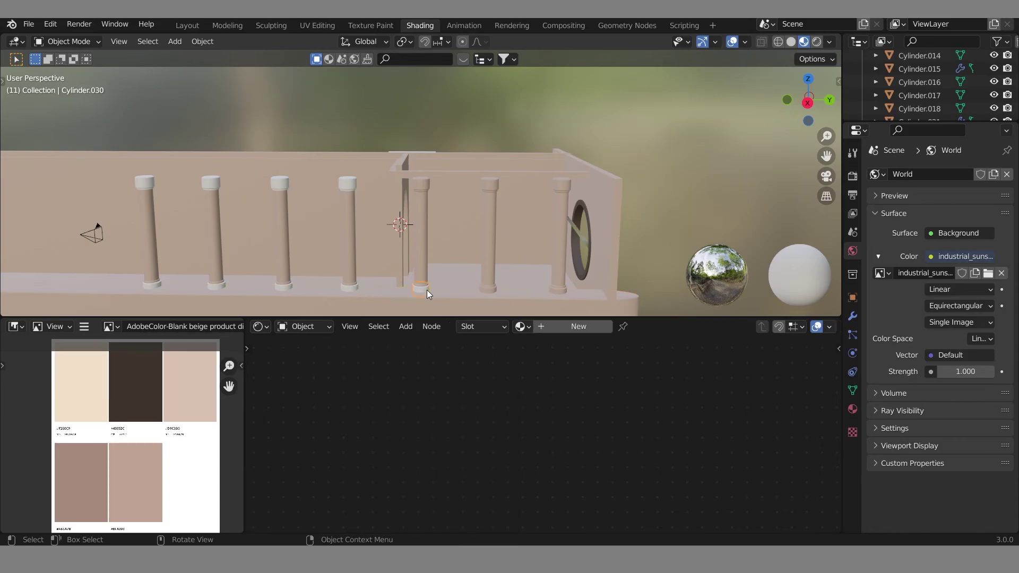
Step: Delete another redundant white capital
{"action": "left_click", "coordinate": [350, 182], "text": "alt"}
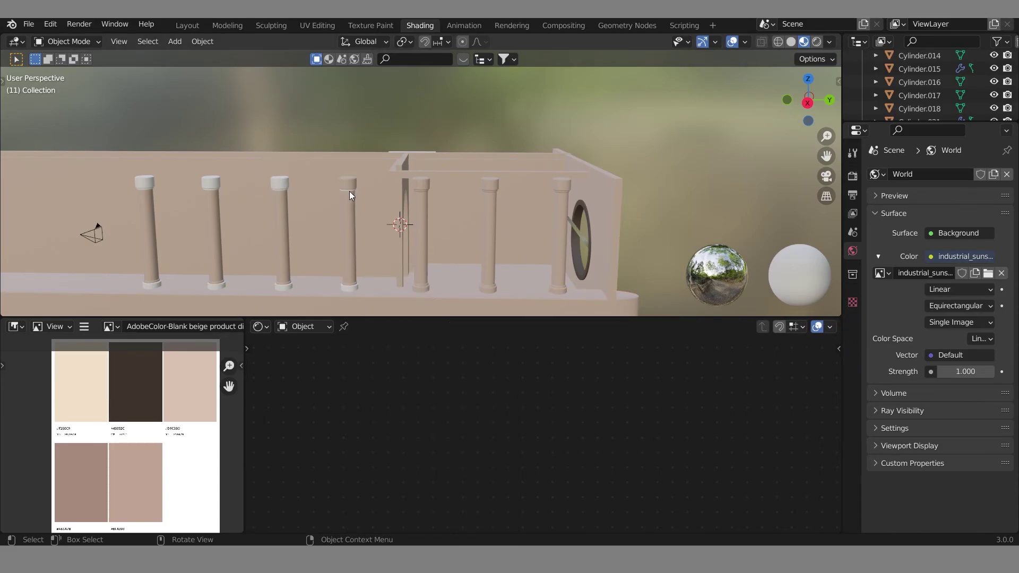
{"action": "left_click", "coordinate": [275, 217], "text": "alt"}
{"action": "left_click", "coordinate": [284, 183]}
{"action": "left_click", "coordinate": [285, 182], "text": "alt"}
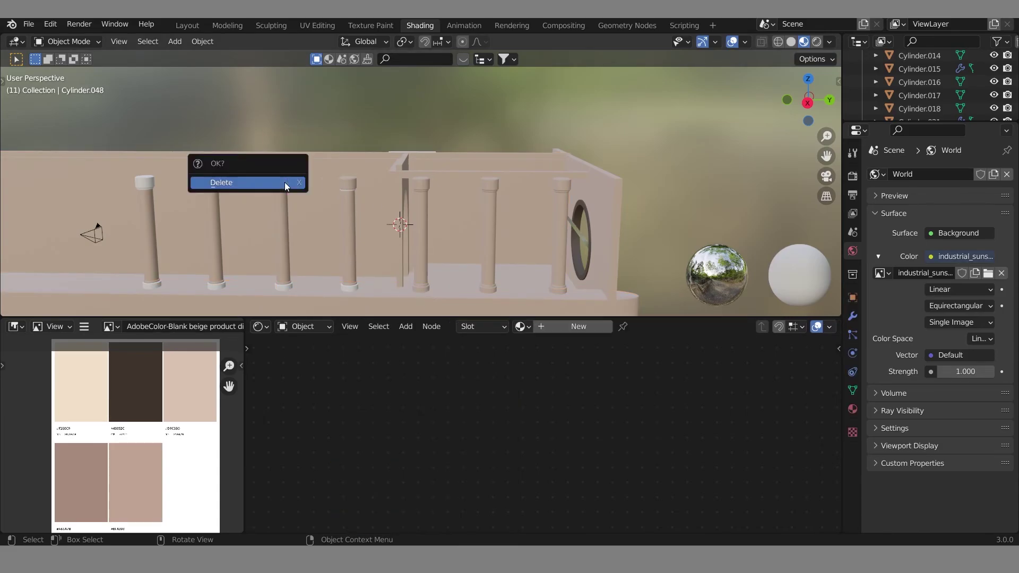
{"action": "scroll", "coordinate": [365, 199], "scroll_direction": "up", "scroll_amount": 5}
{"action": "left_click", "coordinate": [84, 234]}
{"action": "scroll", "coordinate": [84, 234], "scroll_direction": "down", "scroll_amount": 3}
{"action": "scroll", "coordinate": [93, 225], "scroll_direction": "down", "scroll_amount": 3}
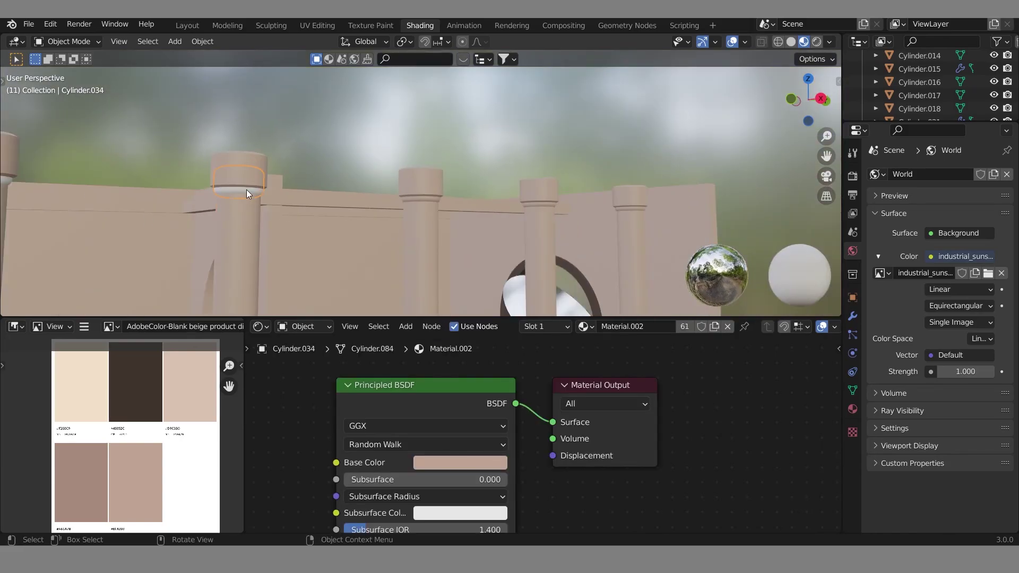
Step: Give the white cap under a capital Material.002, then delete that cap
{"action": "left_click", "coordinate": [246, 190]}
{"action": "scroll", "coordinate": [247, 189], "scroll_direction": "down", "scroll_amount": 3}
{"action": "left_click", "coordinate": [247, 192]}
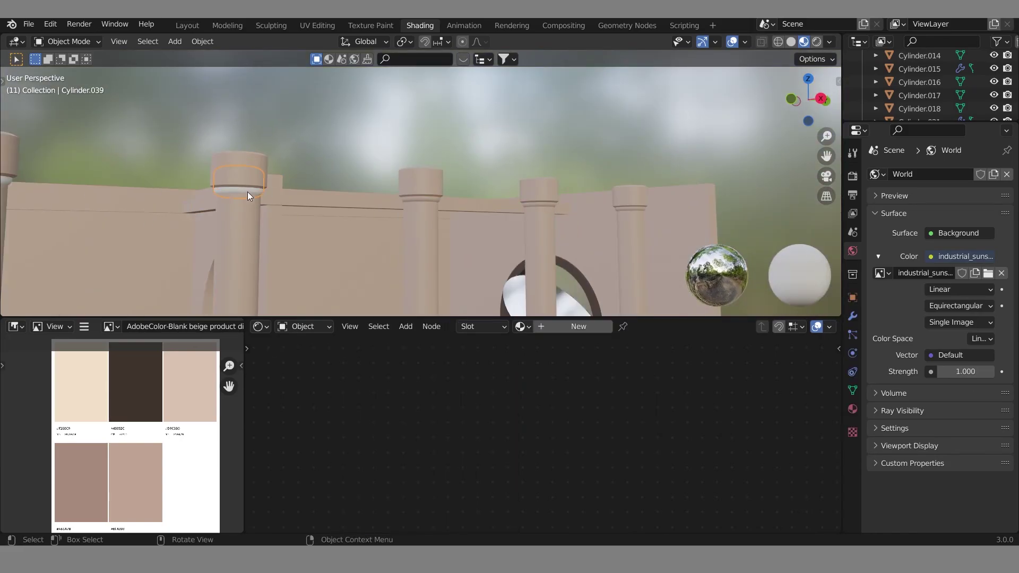
{"action": "left_click", "coordinate": [584, 326]}
{"action": "left_click", "coordinate": [552, 360]}
{"action": "key", "text": "KP_Decimal"}
{"action": "key", "text": "Delete"}
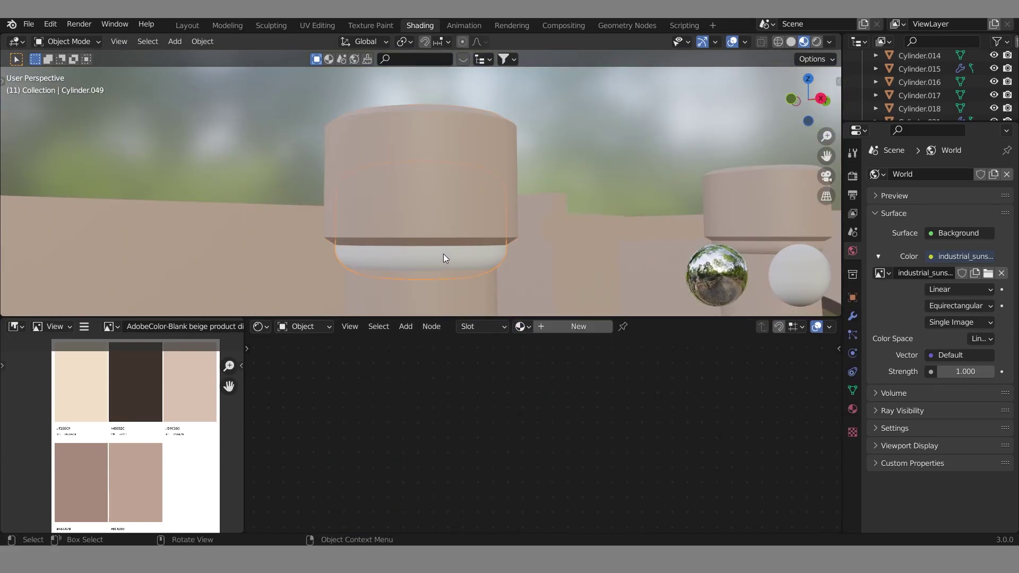
Step: Delete the redundant white cap at a column base
{"action": "scroll", "coordinate": [252, 182], "scroll_direction": "down", "scroll_amount": 5}
{"action": "scroll", "coordinate": [252, 180], "scroll_direction": "down", "scroll_amount": 3}
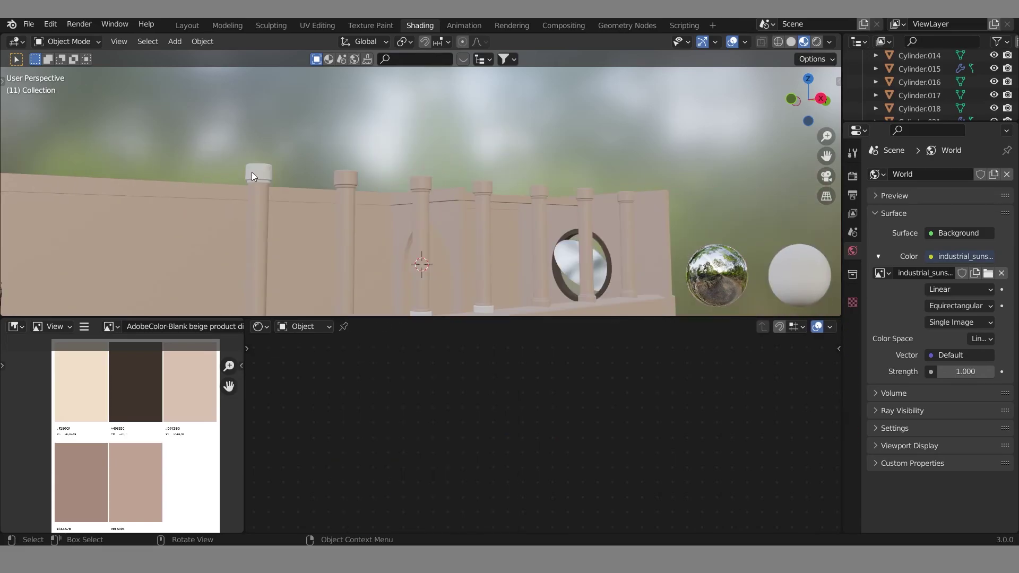
{"action": "scroll", "coordinate": [244, 176], "scroll_direction": "up", "scroll_amount": 2}
{"action": "left_click", "coordinate": [171, 180]}
{"action": "key", "text": "grave"}
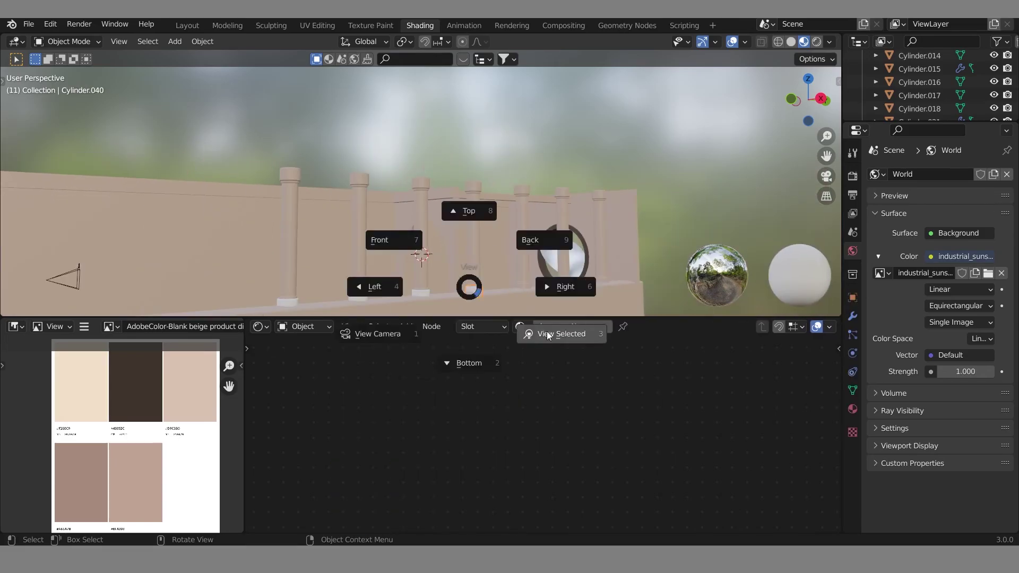
{"action": "key", "text": "x"}
{"action": "left_click", "coordinate": [495, 210]}
{"action": "left_click", "coordinate": [195, 218]}
{"action": "key", "text": "Delete"}
Step: Delete a leftover white cap and preview the colonnade rendered through the camera
{"action": "scroll", "coordinate": [184, 225], "scroll_direction": "down", "scroll_amount": 3}
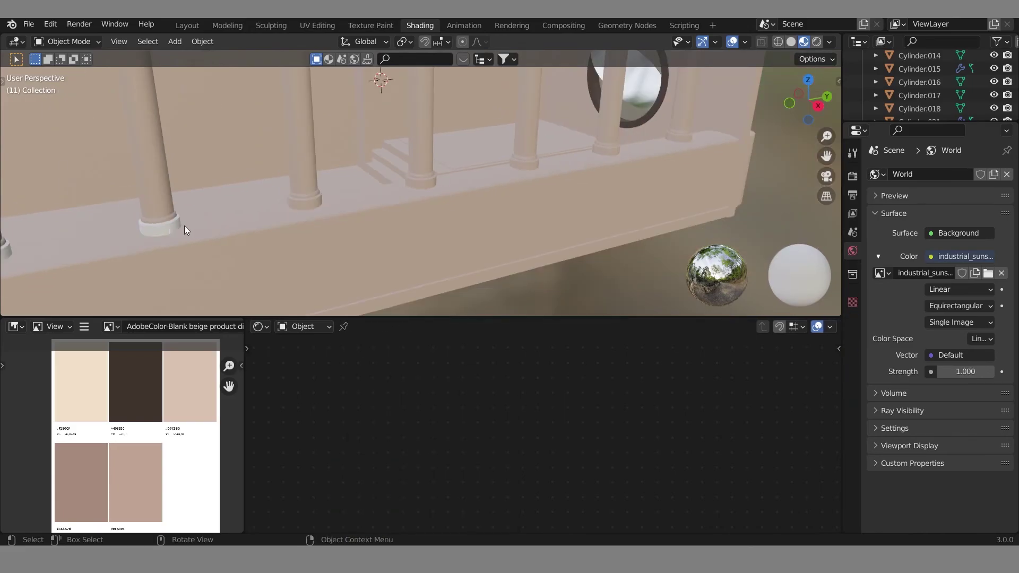
{"action": "scroll", "coordinate": [154, 231], "scroll_direction": "down", "scroll_amount": 1}
{"action": "left_click", "coordinate": [83, 244]}
{"action": "key", "text": "Delete"}
{"action": "scroll", "coordinate": [83, 244], "scroll_direction": "down", "scroll_amount": 2}
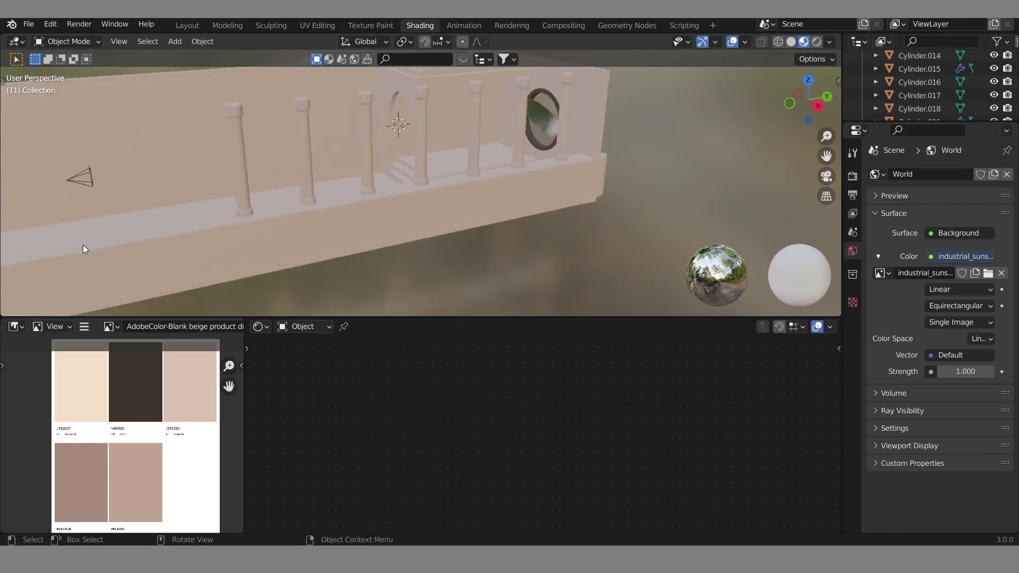
{"action": "key", "text": "KP_0"}
{"action": "left_click", "coordinate": [799, 42]}
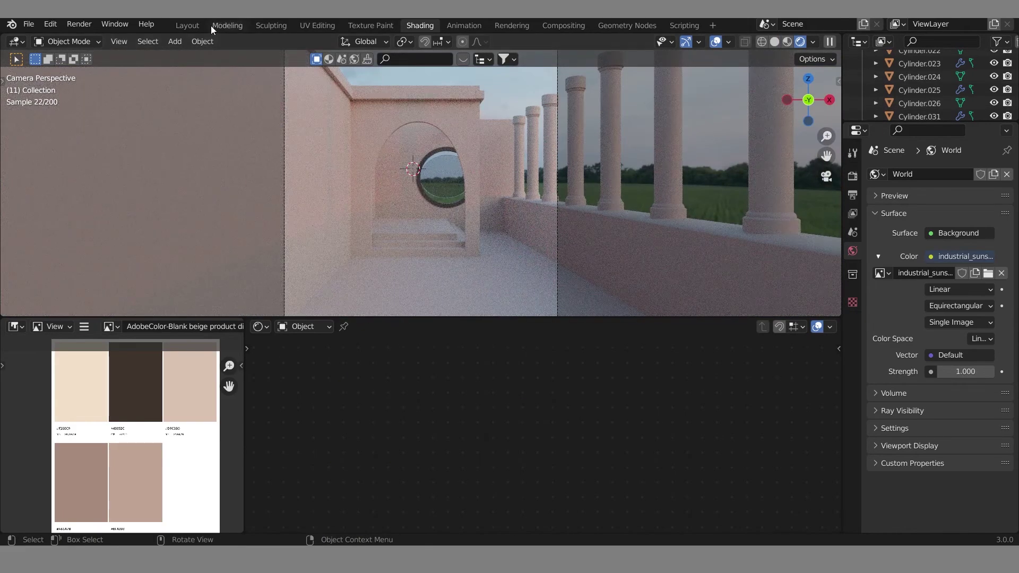
Step: Select the rug Plane.013 on the platform from the camera view for shading
{"action": "left_click", "coordinate": [186, 25]}
{"action": "scroll", "coordinate": [915, 133], "scroll_direction": "up", "scroll_amount": 1}
{"action": "key", "text": "KP_0"}
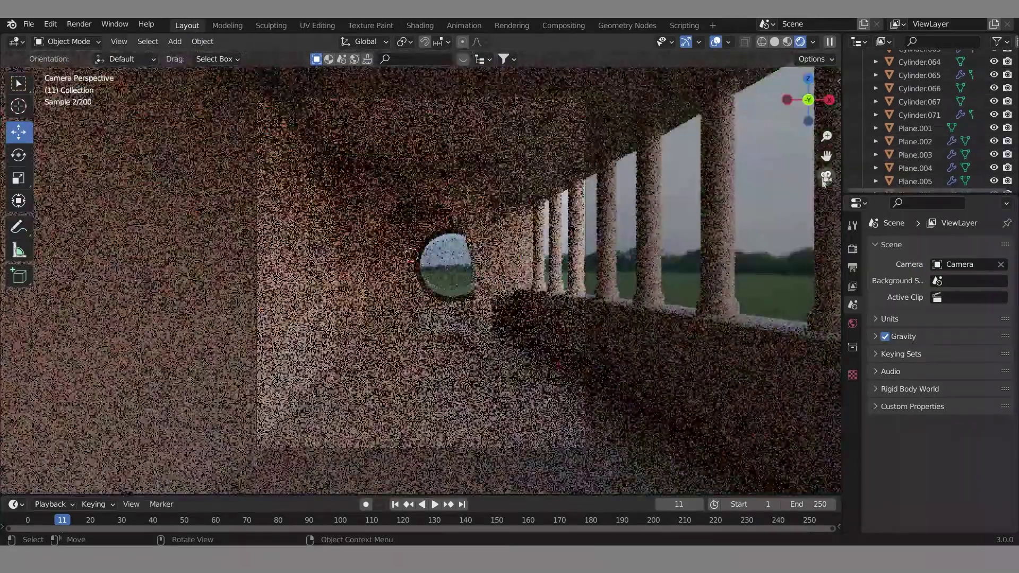
{"action": "left_click", "coordinate": [406, 330]}
{"action": "left_click", "coordinate": [420, 25]}
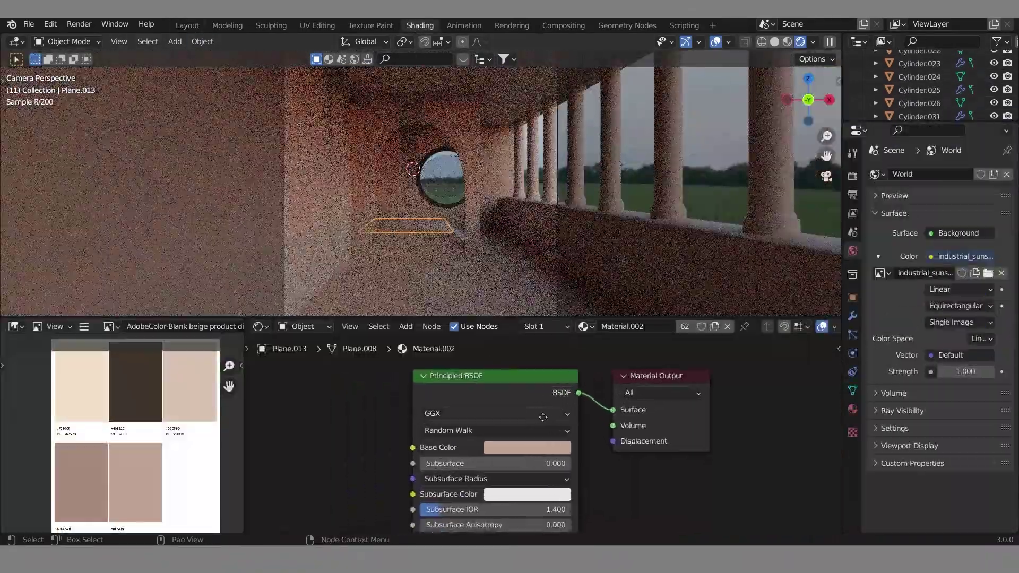
{"action": "scroll", "coordinate": [403, 423], "scroll_direction": "down", "scroll_amount": 2}
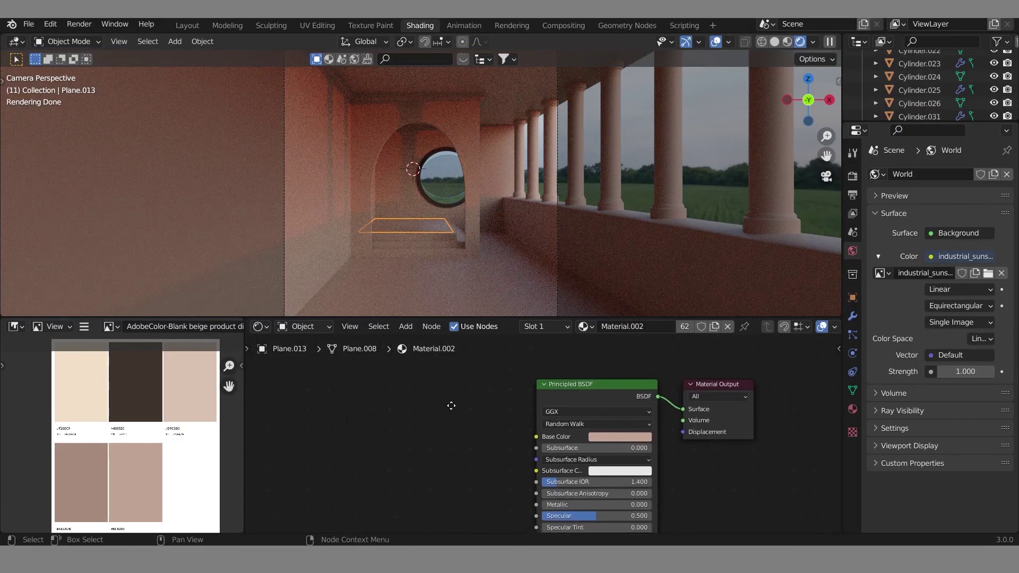
Step: Add image texture nodes to the rug's Material.005 colour with Ctrl+T, keeping them after undo/redo
{"action": "key", "text": "ctrl+t"}
{"action": "scroll", "coordinate": [488, 478], "scroll_direction": "down", "scroll_amount": 3, "text": "shift"}
{"action": "key", "text": "ctrl+z"}
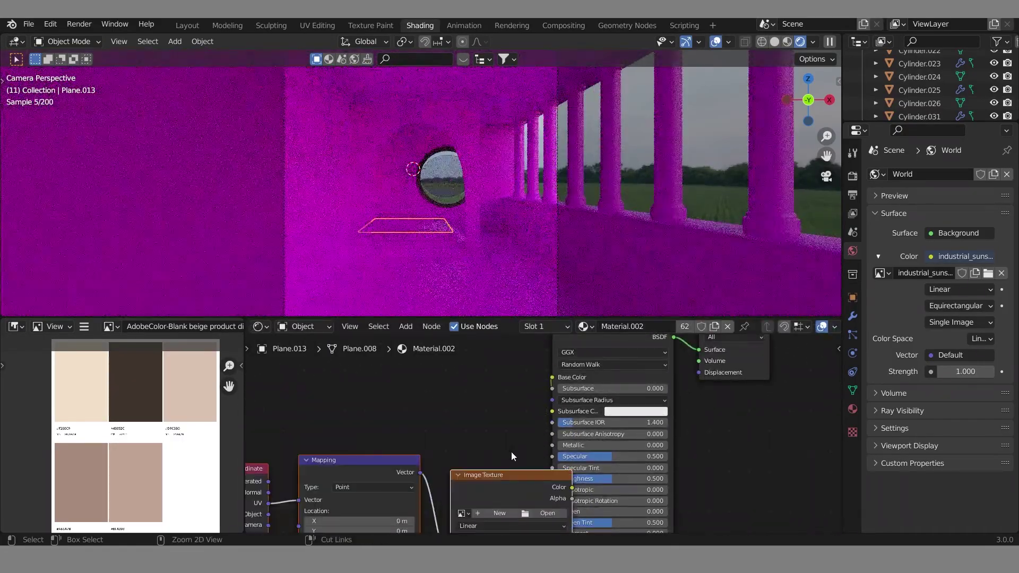
{"action": "key", "text": "ctrl+z"}
{"action": "key", "text": "ctrl+shift+z"}
{"action": "key", "text": "ctrl+shift+z"}
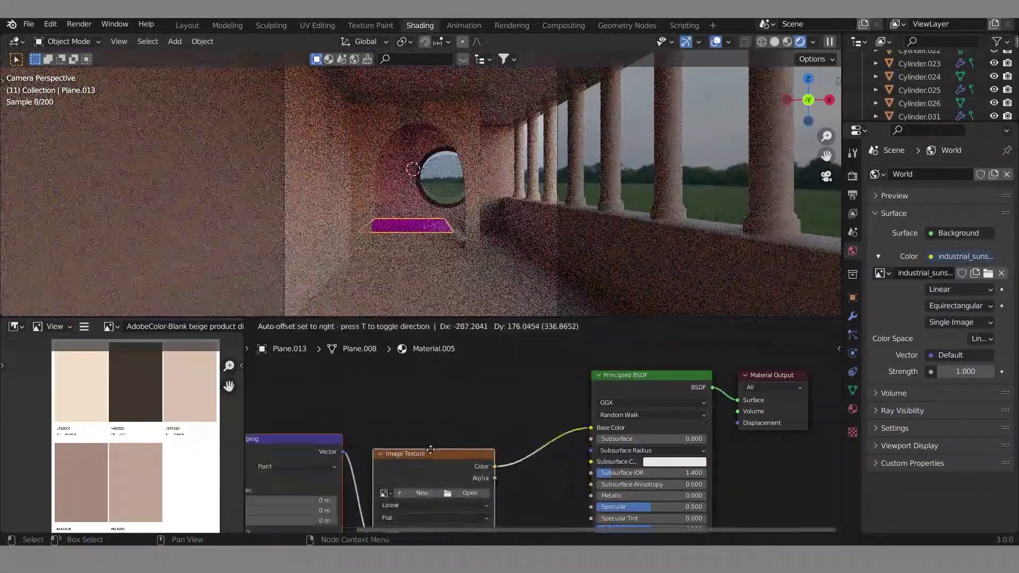
{"action": "key", "text": "ctrl+z"}
{"action": "key", "text": "ctrl+z"}
{"action": "key", "text": "ctrl+z"}
{"action": "key", "text": "ctrl+shift+z"}
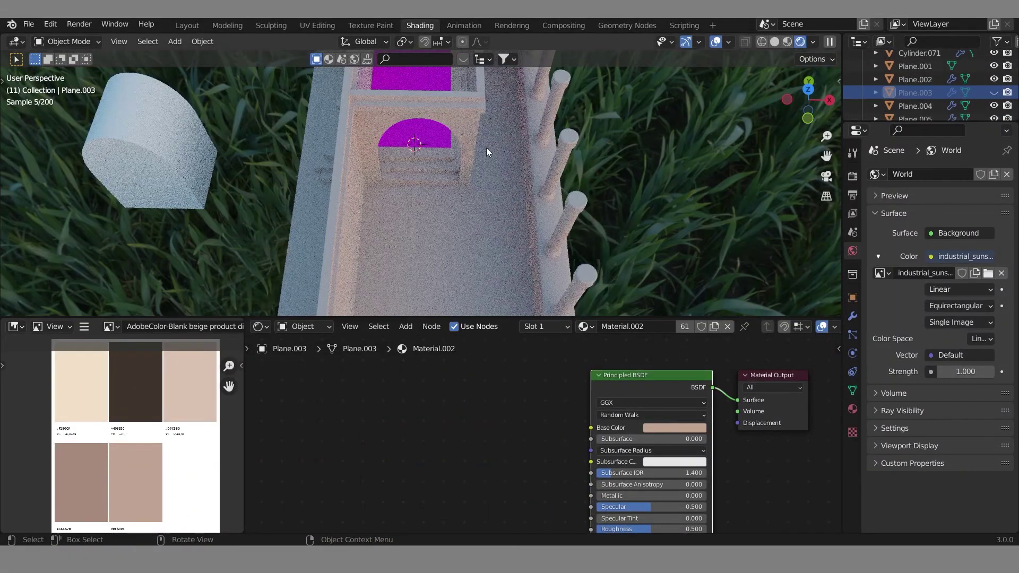
{"action": "key", "text": "ctrl+shift+z"}
{"action": "key", "text": "ctrl+shift+z"}
{"action": "key", "text": "ctrl+shift+z"}
{"action": "key", "text": "ctrl+shift+z"}
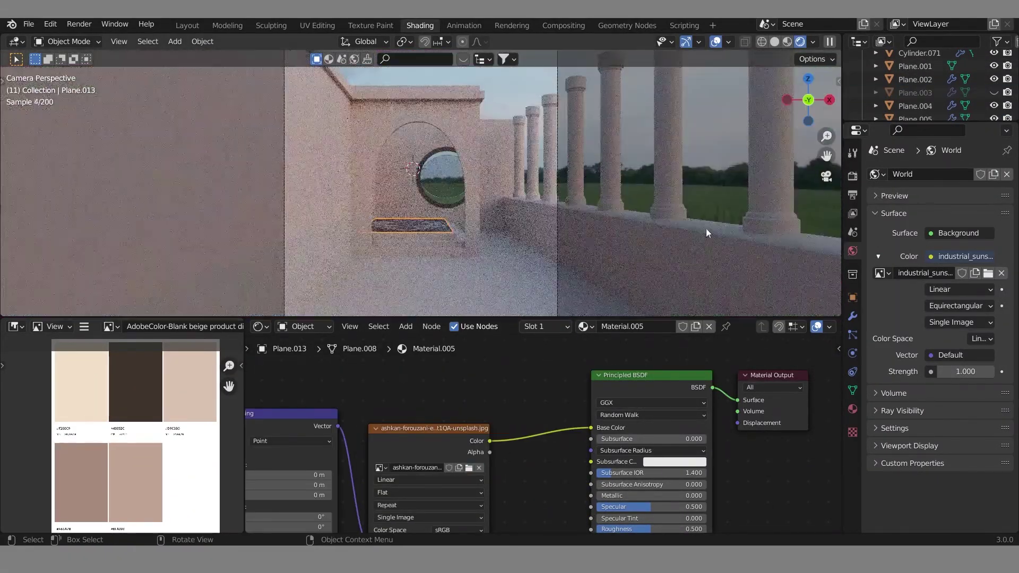
{"action": "key", "text": "ctrl+shift+z"}
{"action": "key", "text": "ctrl+shift+z"}
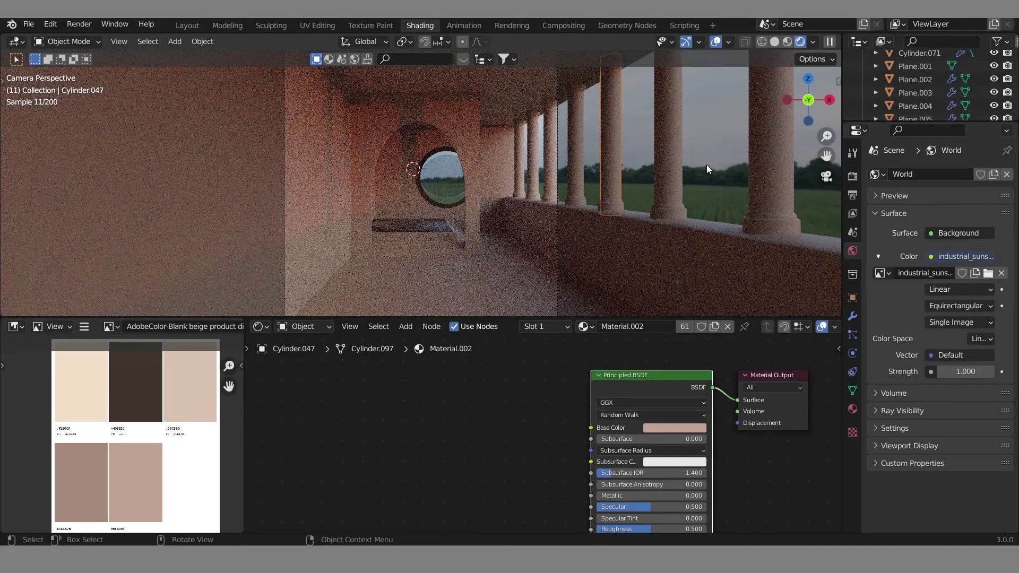
Step: Save Elder HOuse.blend and start deleting the selected box
{"action": "key", "text": "ctrl+s"}
{"action": "middle_click_drag", "start_coordinate": [452, 197], "coordinate": [511, 202]}
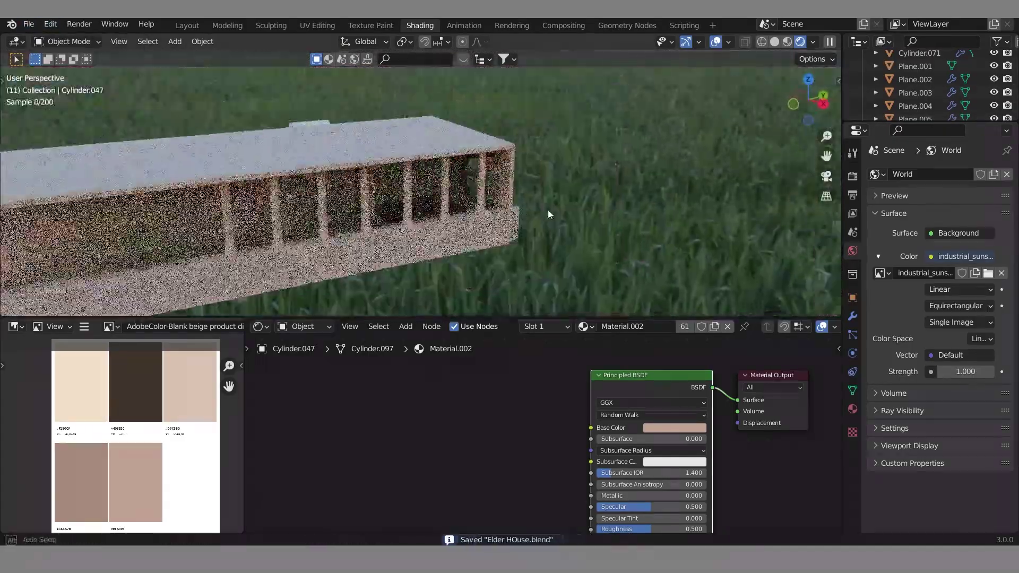
{"action": "left_click", "coordinate": [518, 261]}
{"action": "key", "text": "x"}
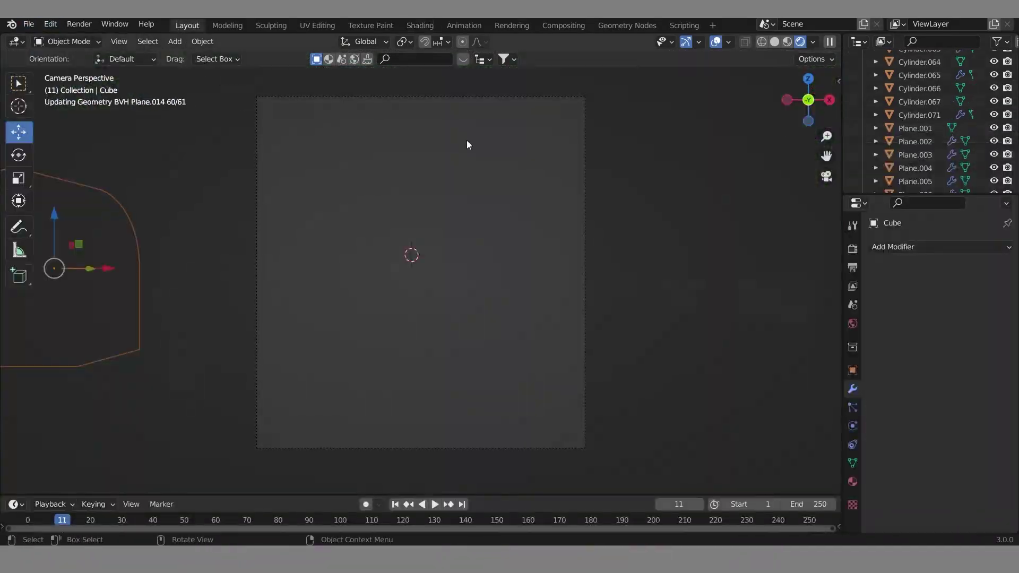
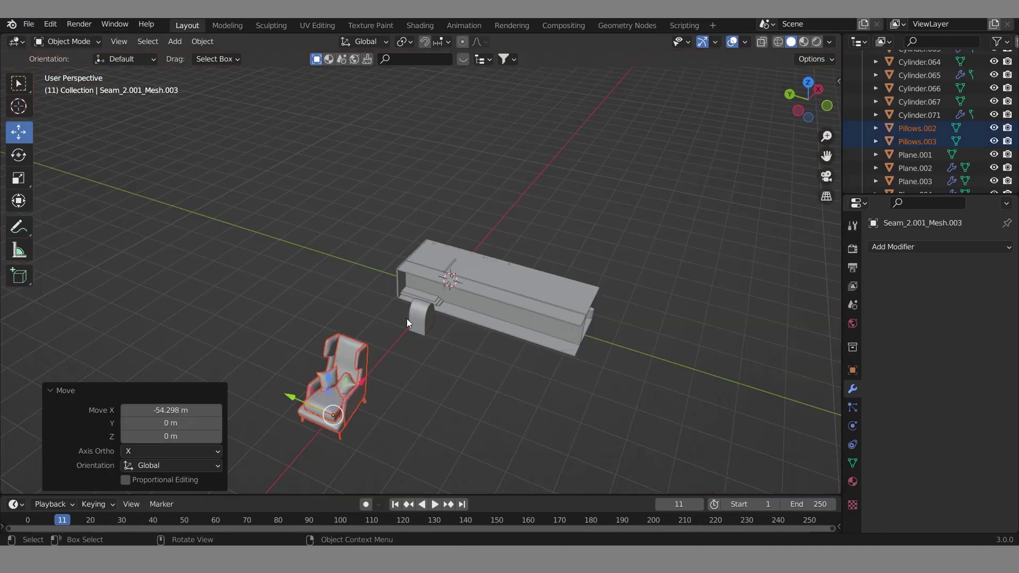
Step: Scale the armchair to 0.549 and slide it along X toward the alcove
{"action": "key", "text": "s"}
{"action": "left_click", "coordinate": [499, 377]}
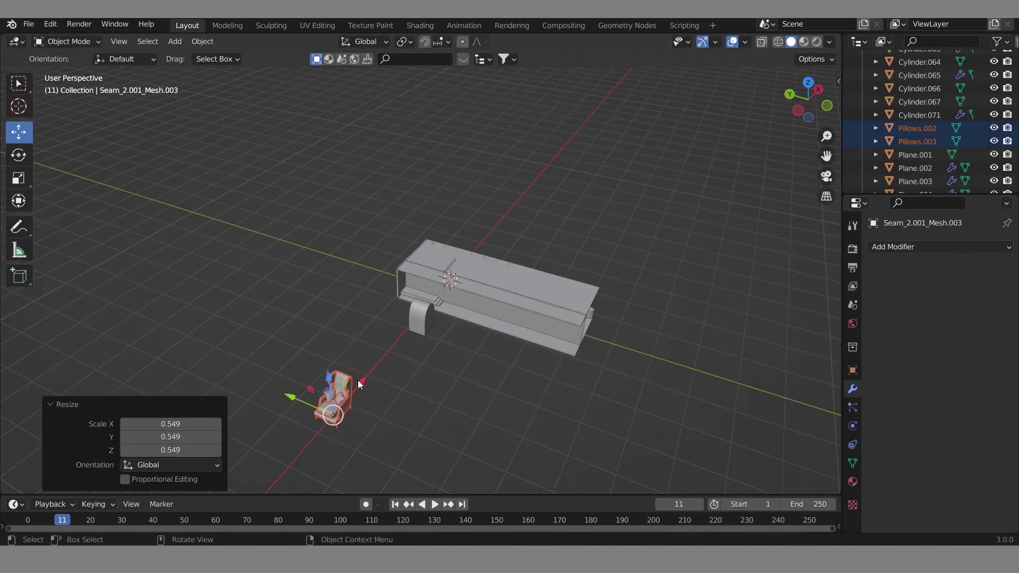
{"action": "left_click_drag", "start_coordinate": [358, 379], "coordinate": [476, 272]}
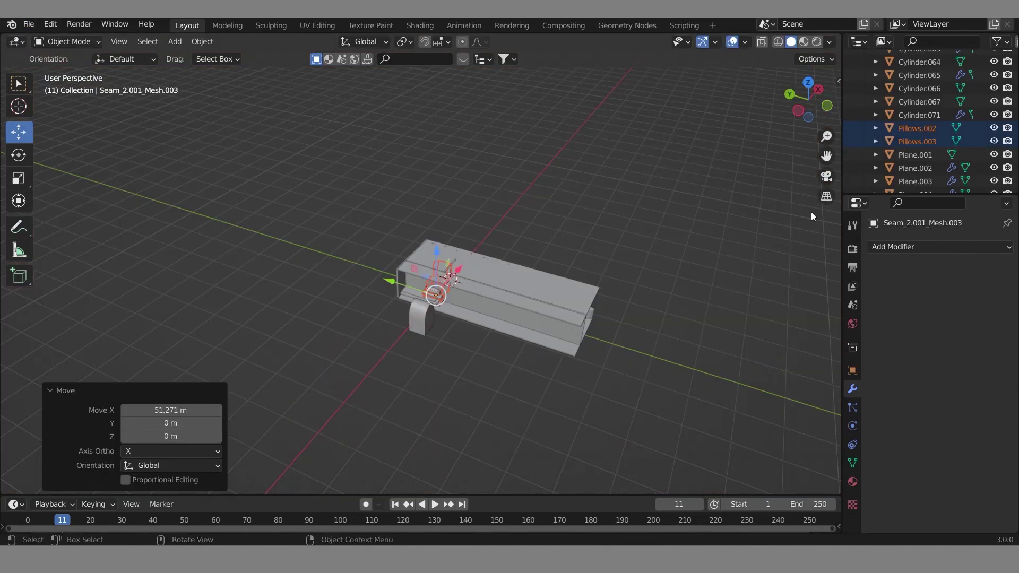
{"action": "key", "text": "grave"}
{"action": "left_click", "coordinate": [801, 338]}
{"action": "mouse_move", "coordinate": [747, 344]}
{"action": "middle_mouse_down"}
{"action": "mouse_move", "coordinate": [632, 306]}
{"action": "mouse_move", "coordinate": [575, 340]}
{"action": "middle_mouse_up"}
Step: Shrink the armchair further to 0.412 and move it 1.3 m right into the alcove
{"action": "key", "text": "s"}
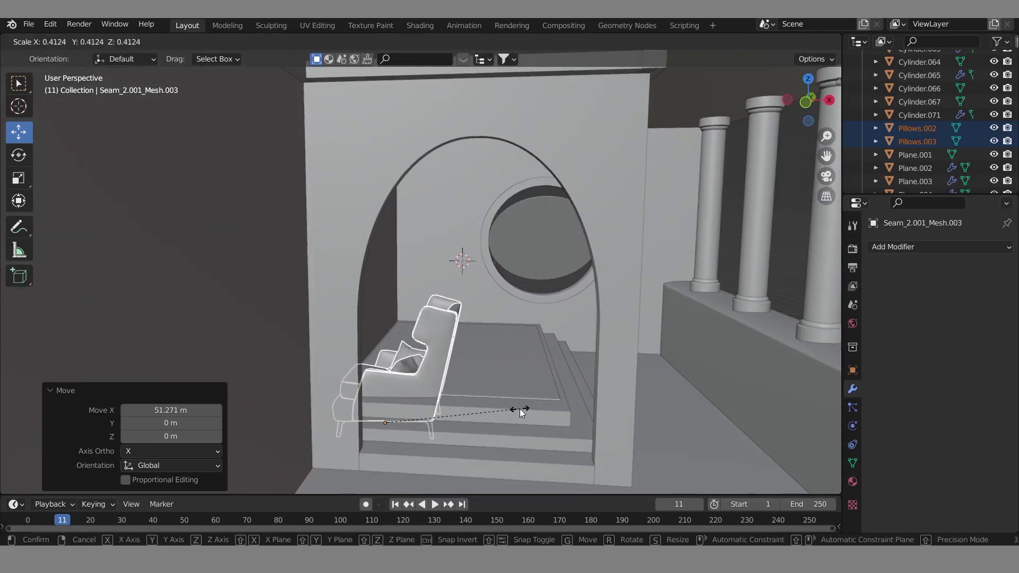
{"action": "left_click", "coordinate": [418, 387]}
{"action": "key", "text": "grave"}
{"action": "left_click", "coordinate": [454, 384]}
{"action": "scroll", "coordinate": [454, 386], "scroll_direction": "up", "scroll_amount": 1}
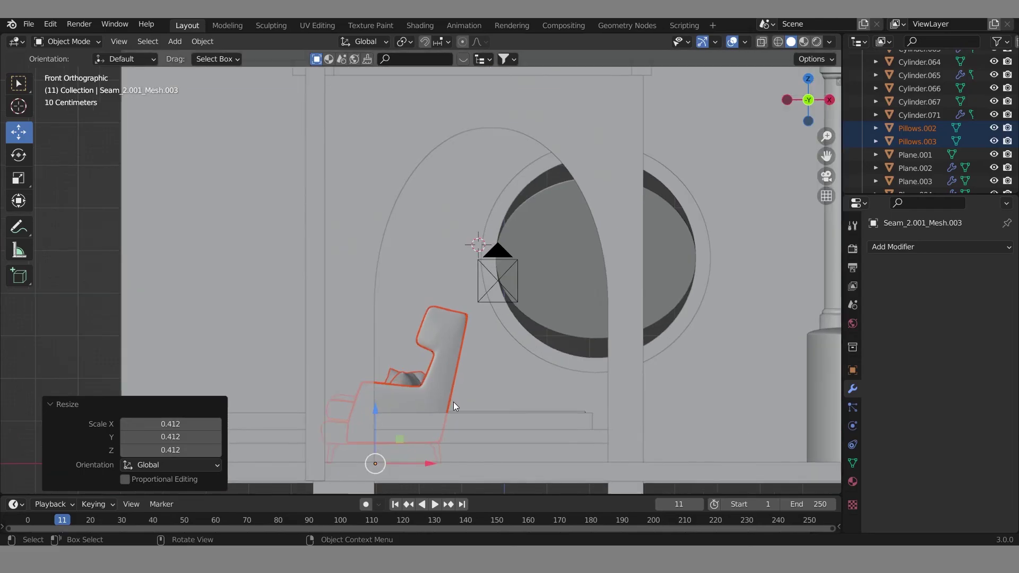
{"action": "scroll", "coordinate": [453, 402], "scroll_direction": "down", "scroll_amount": 1}
{"action": "left_click_drag", "start_coordinate": [437, 429], "coordinate": [482, 430]}
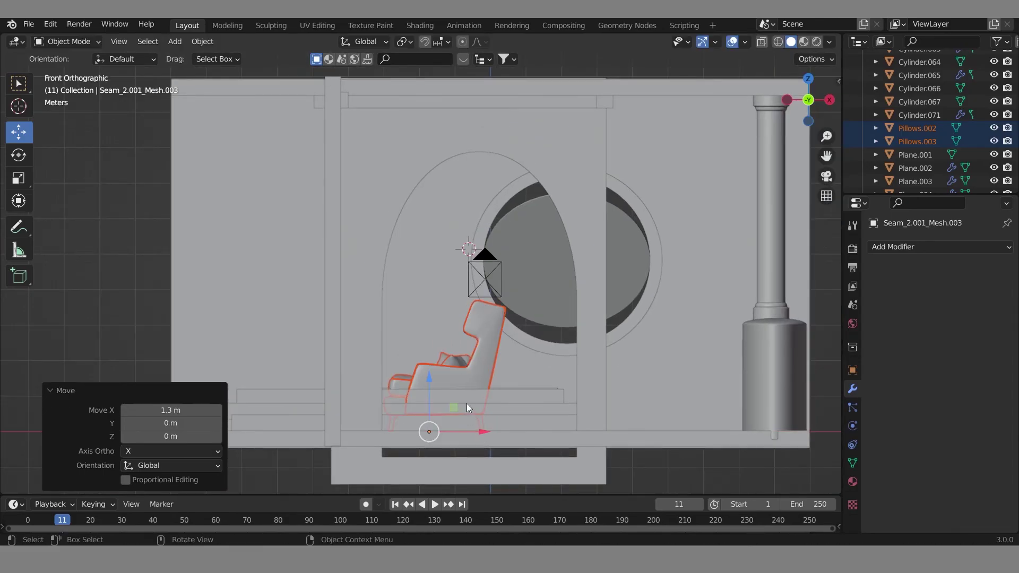
{"action": "key", "text": "grave"}
{"action": "left_click", "coordinate": [559, 482]}
Step: Raise the armchair 1.2079 m onto the stepped platform
{"action": "key", "text": "g"}
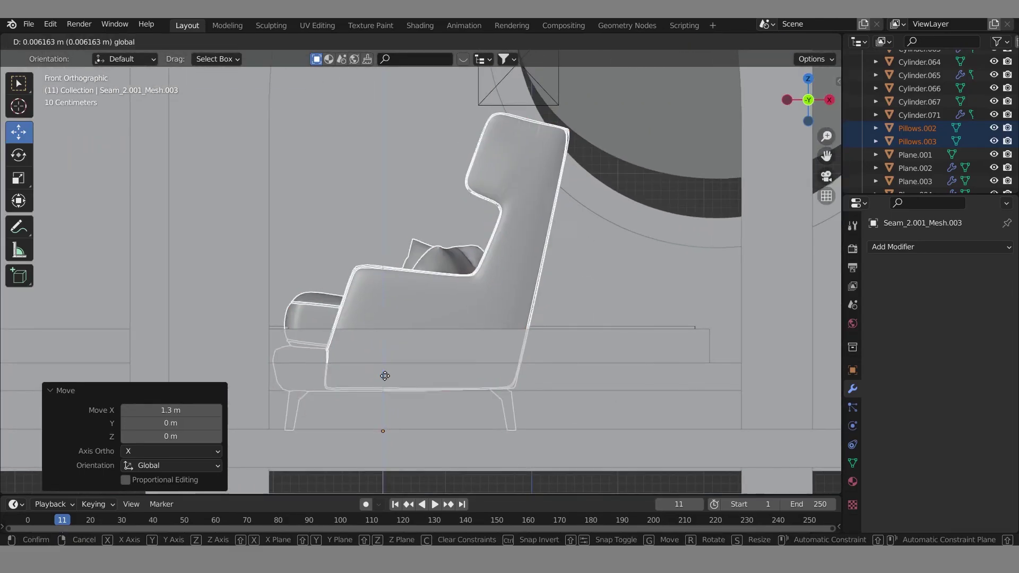
{"action": "left_click", "coordinate": [414, 274]}
{"action": "mouse_move", "coordinate": [415, 274]}
{"action": "middle_mouse_down"}
{"action": "mouse_move", "coordinate": [551, 276]}
{"action": "mouse_move", "coordinate": [546, 298]}
{"action": "mouse_move", "coordinate": [565, 298]}
{"action": "middle_mouse_up"}
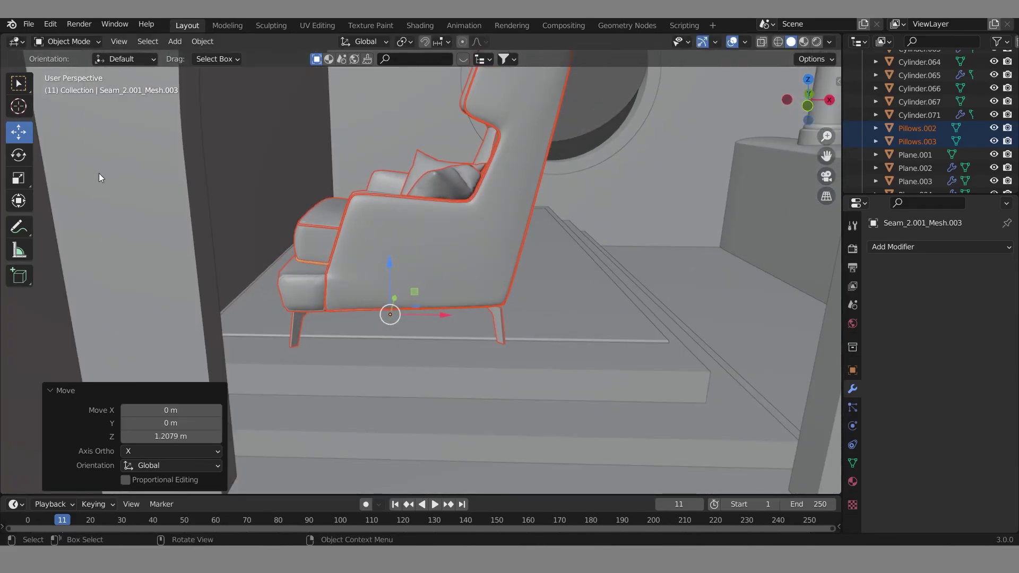
Step: Rotate the armchair 119° around its vertical Z axis
{"action": "left_click", "coordinate": [15, 160]}
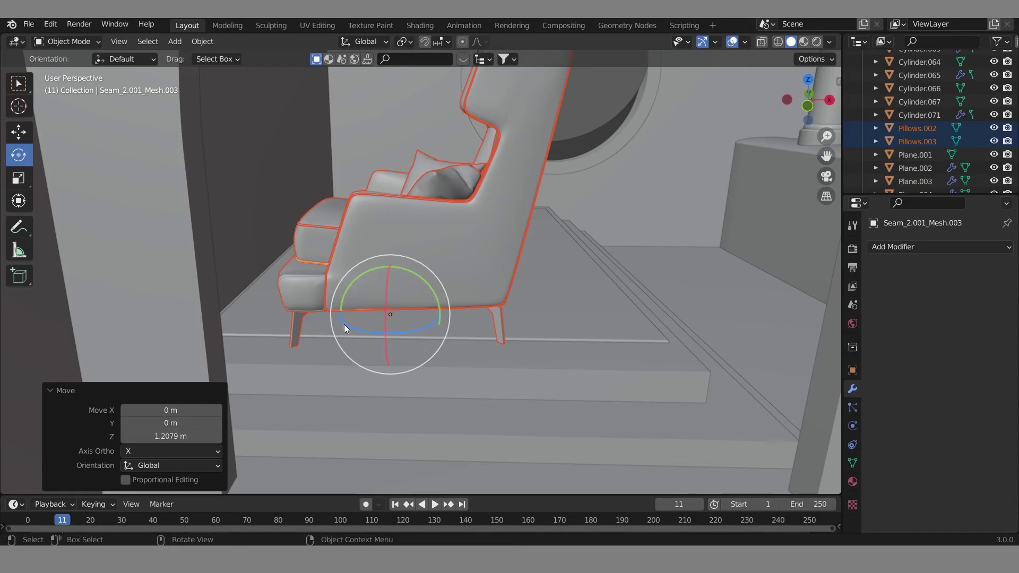
{"action": "left_click_drag", "start_coordinate": [343, 324], "coordinate": [403, 327]}
{"action": "key", "text": "KP_7"}
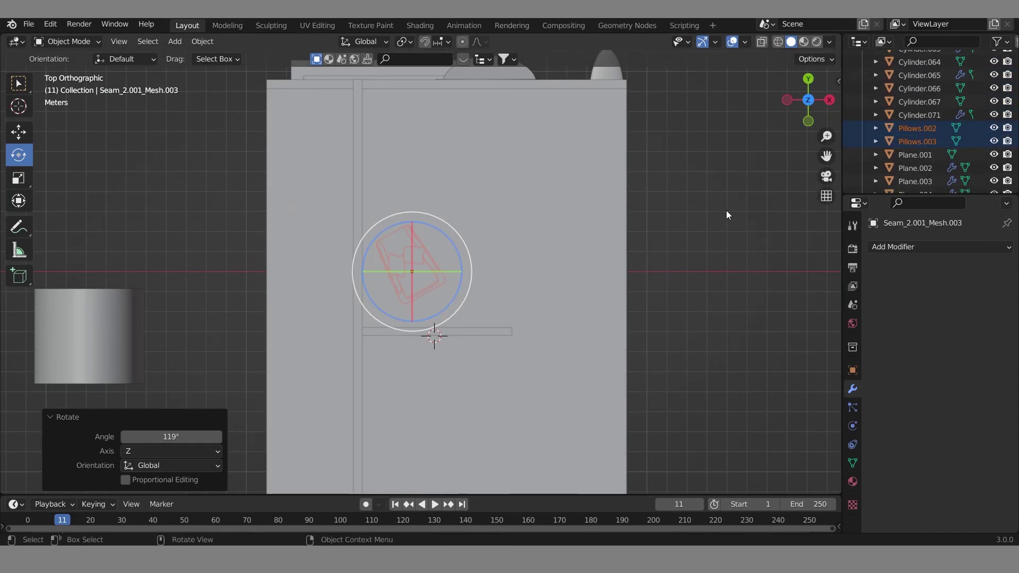
{"action": "middle_click_drag", "start_coordinate": [726, 210], "coordinate": [612, 107]}
{"action": "key", "text": "grave"}
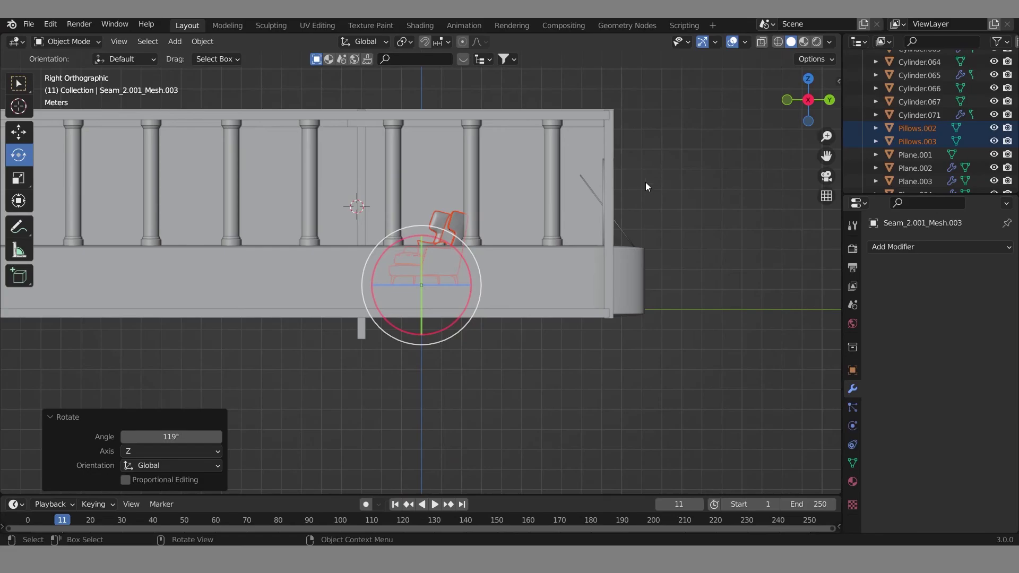
Step: Move the rotated armchair to a new position from the side view
{"action": "key", "text": "g"}
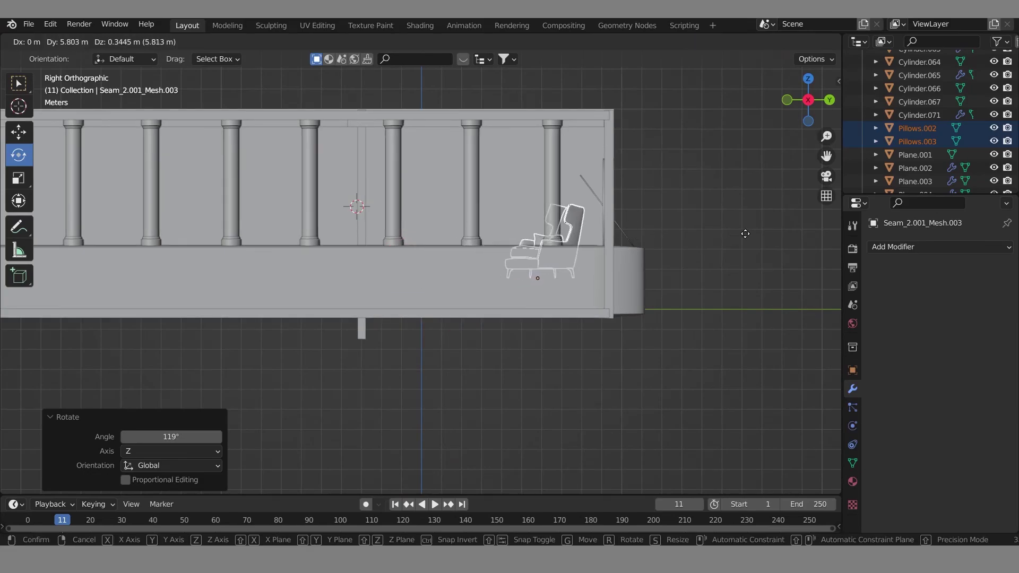
{"action": "left_click", "coordinate": [760, 231]}
{"action": "key", "text": "grave"}
{"action": "left_click", "coordinate": [657, 222]}
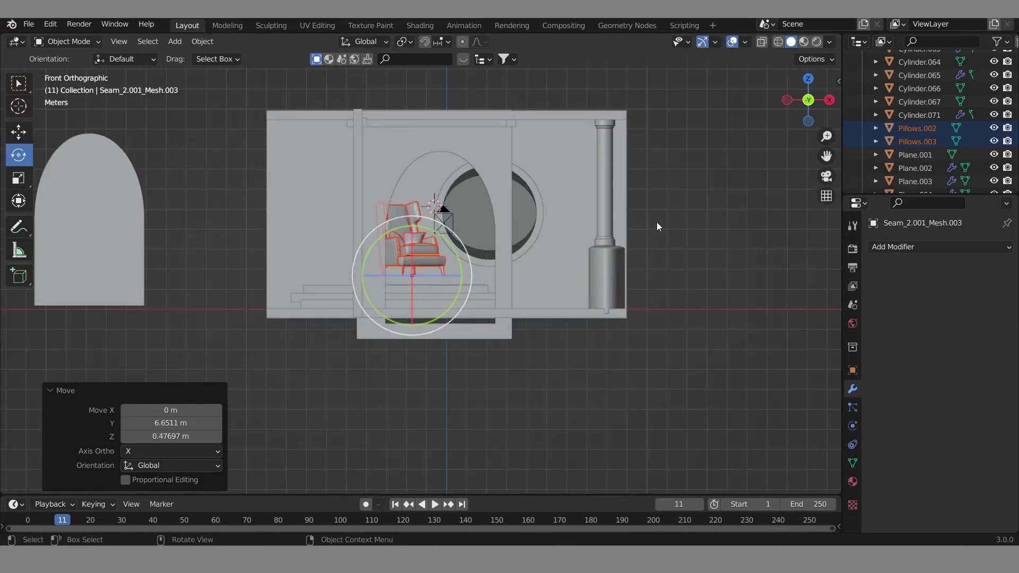
{"action": "key", "text": "grave"}
{"action": "left_click", "coordinate": [646, 377]}
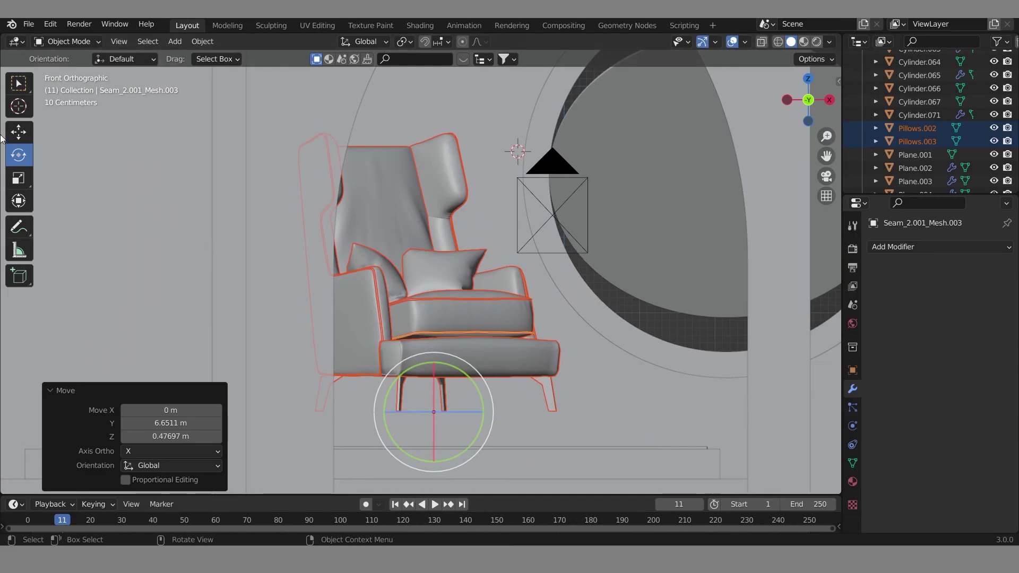
Step: Lower the armchair 0.485 m so it rests on the platform surface
{"action": "left_click", "coordinate": [29, 129]}
{"action": "left_click_drag", "start_coordinate": [430, 356], "coordinate": [445, 395]}
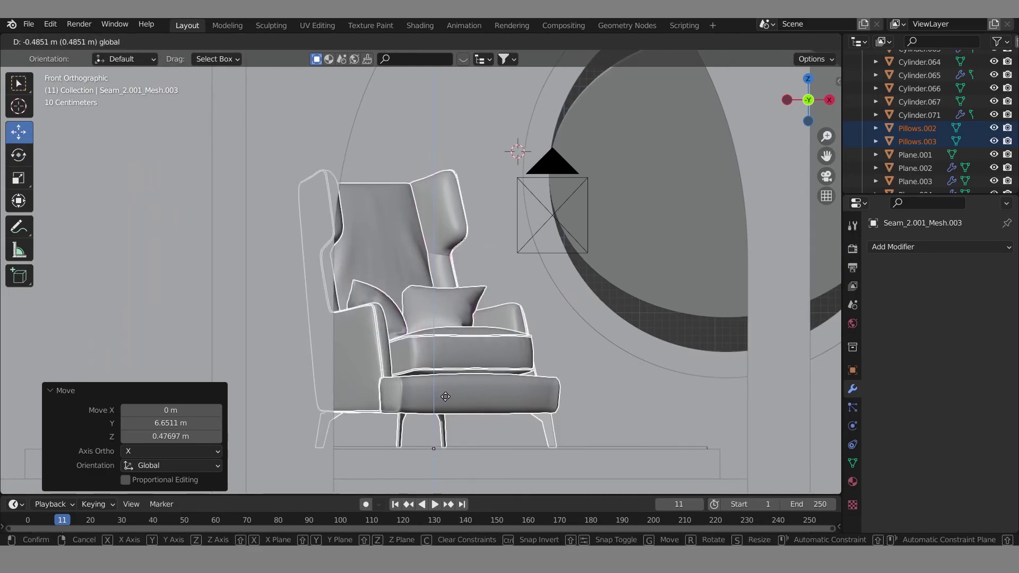
{"action": "left_click_drag", "start_coordinate": [444, 395], "coordinate": [444, 396]}
{"action": "mouse_move", "coordinate": [445, 396]}
{"action": "middle_mouse_down"}
{"action": "mouse_move", "coordinate": [569, 397]}
{"action": "mouse_move", "coordinate": [729, 279]}
{"action": "middle_mouse_up"}
{"action": "scroll", "coordinate": [616, 298], "scroll_direction": "down", "scroll_amount": 5}
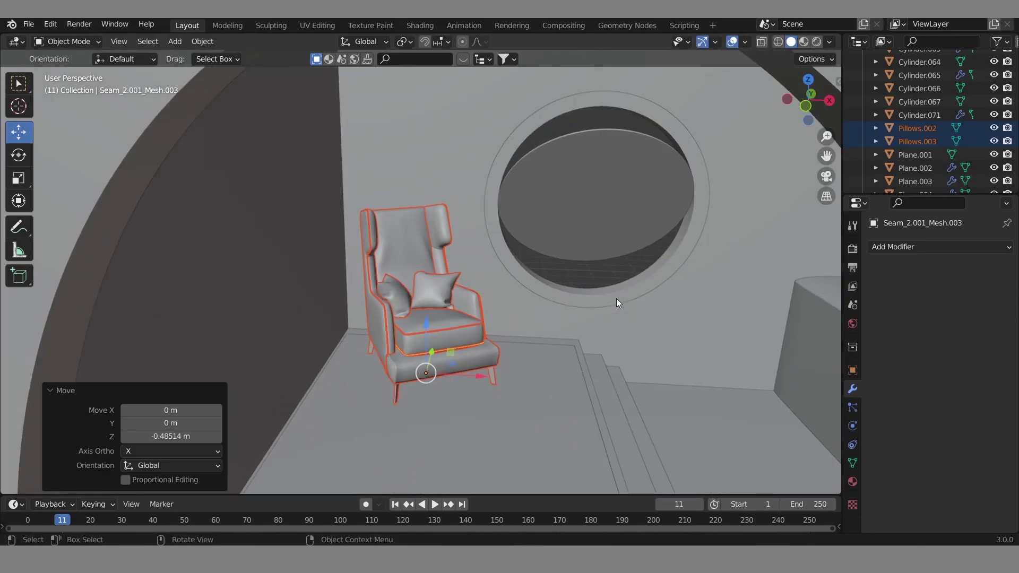
{"action": "middle_click_drag", "start_coordinate": [546, 345], "coordinate": [487, 381]}
Step: Nudge the armchair along X within the camera shot, deselect, and preview rendered lighting
{"action": "key", "text": "g"}
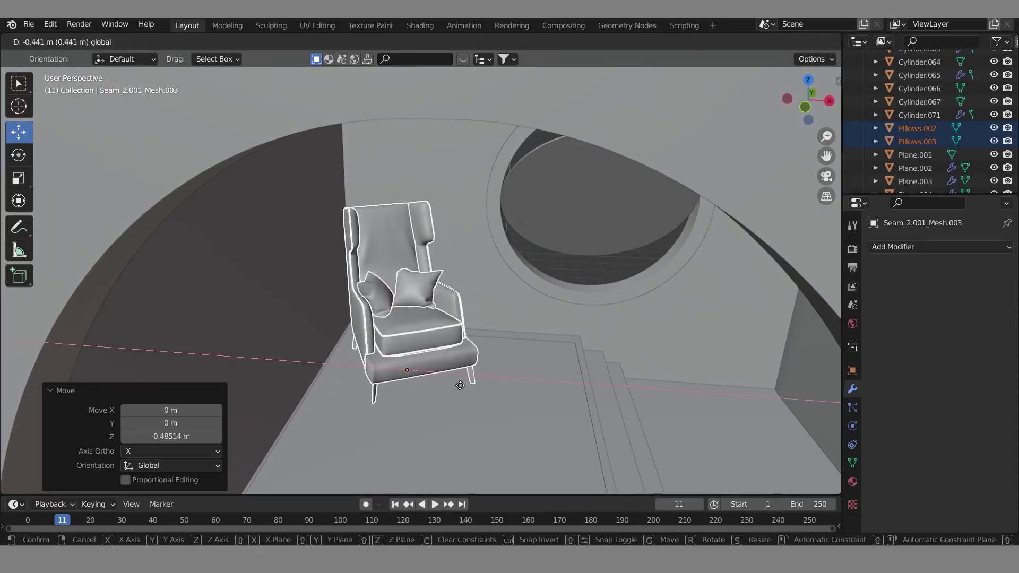
{"action": "left_click", "coordinate": [457, 385]}
{"action": "left_click", "coordinate": [825, 177]}
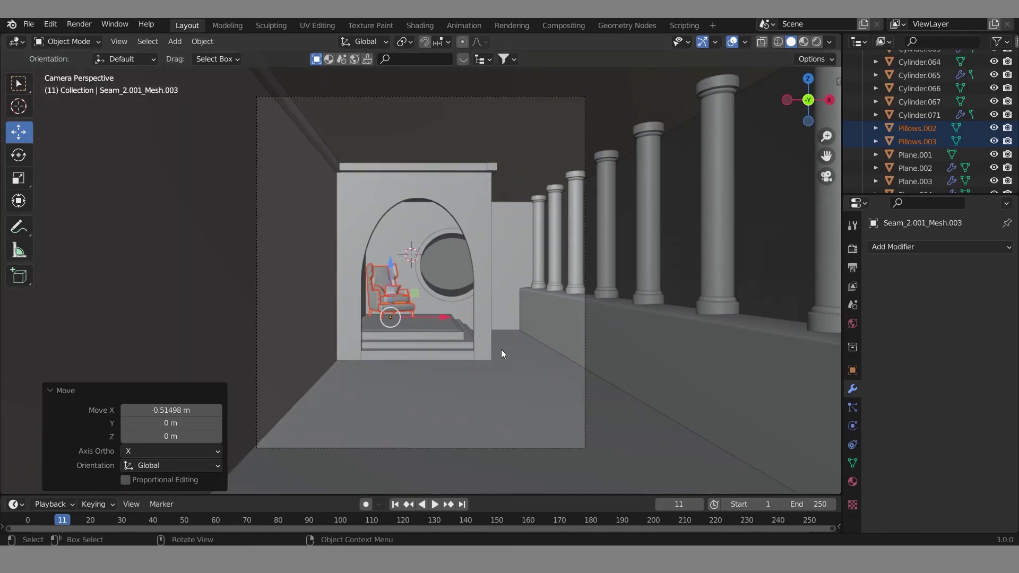
{"action": "key", "text": "g"}
{"action": "key", "text": "x"}
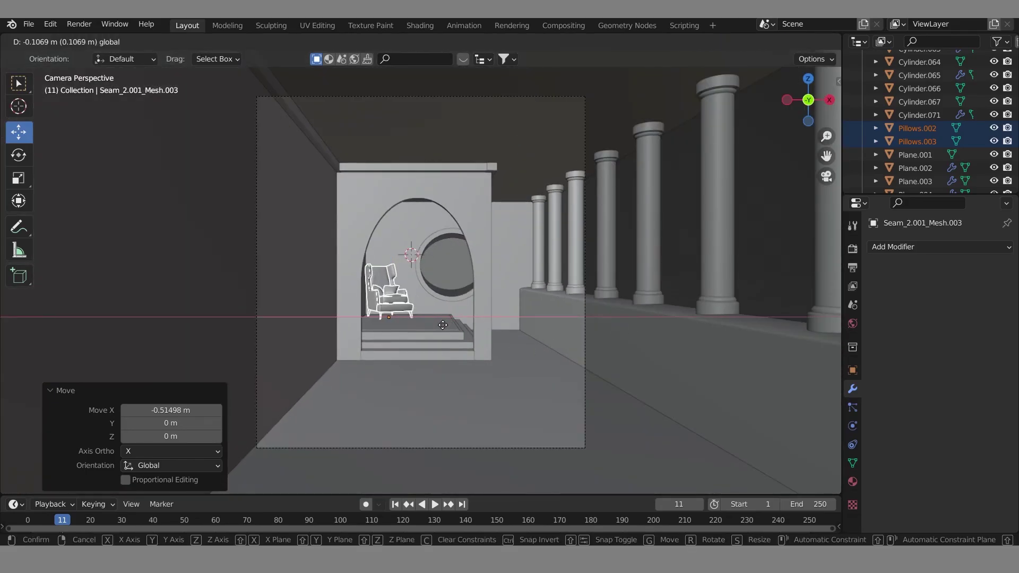
{"action": "left_click", "coordinate": [441, 326]}
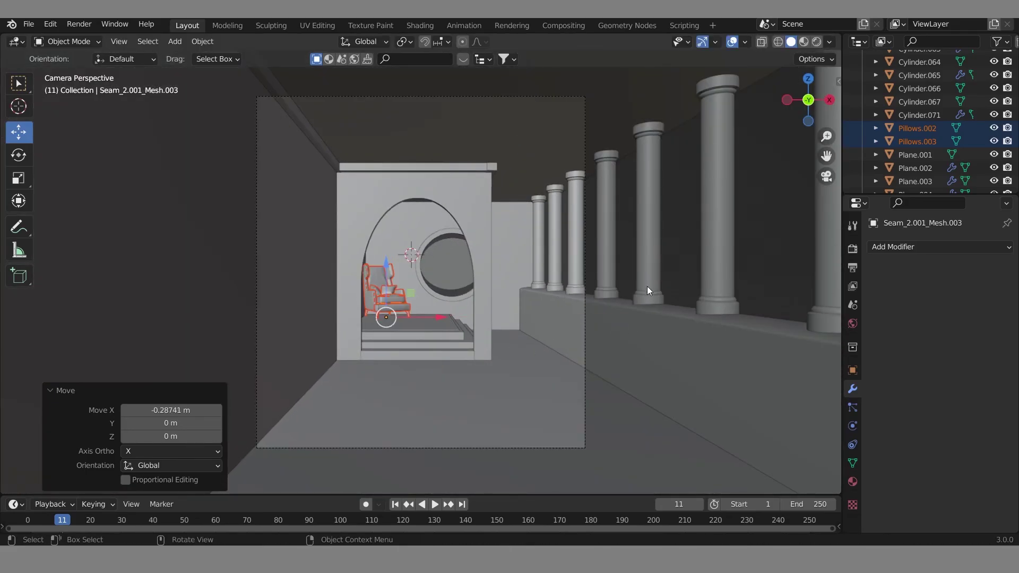
{"action": "left_click", "coordinate": [682, 269]}
{"action": "left_click", "coordinate": [818, 42]}
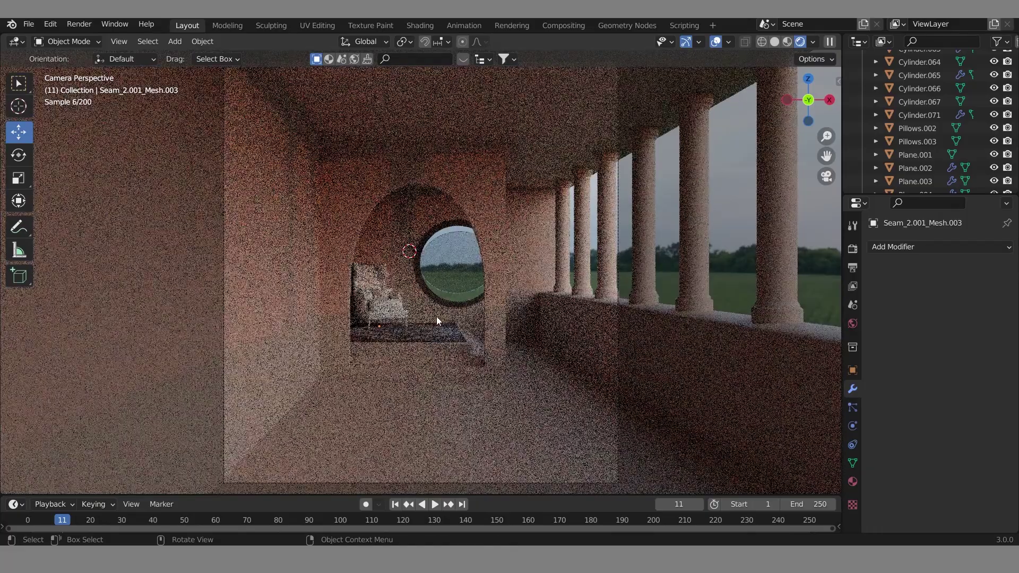
Step: Select and frame the Pillows.003 cushion, then show its Gan-rugs_Pillow nodes in Shading
{"action": "left_click", "coordinate": [381, 290]}
{"action": "key", "text": "KP_Decimal"}
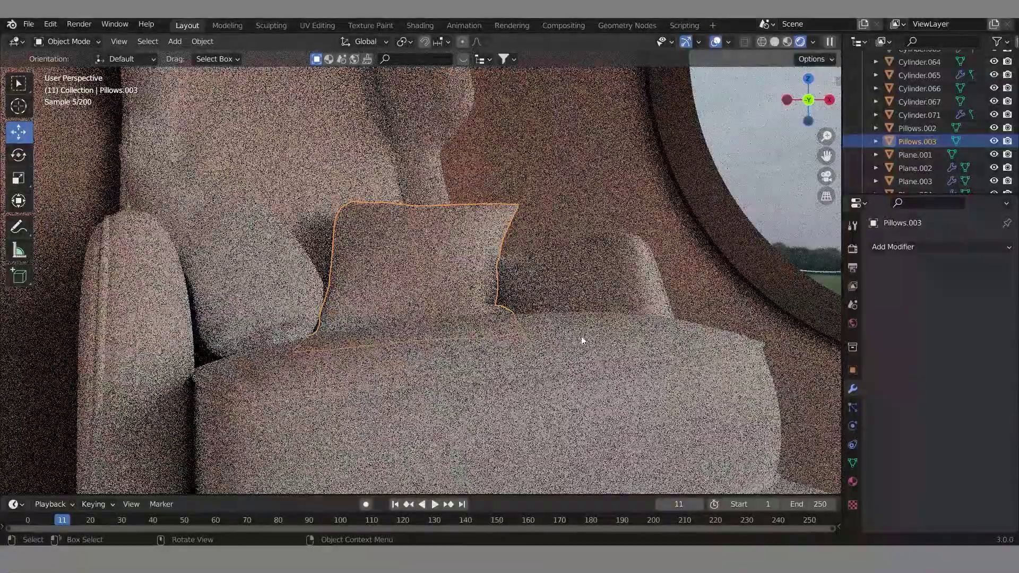
{"action": "middle_click_drag", "start_coordinate": [562, 301], "coordinate": [571, 296]}
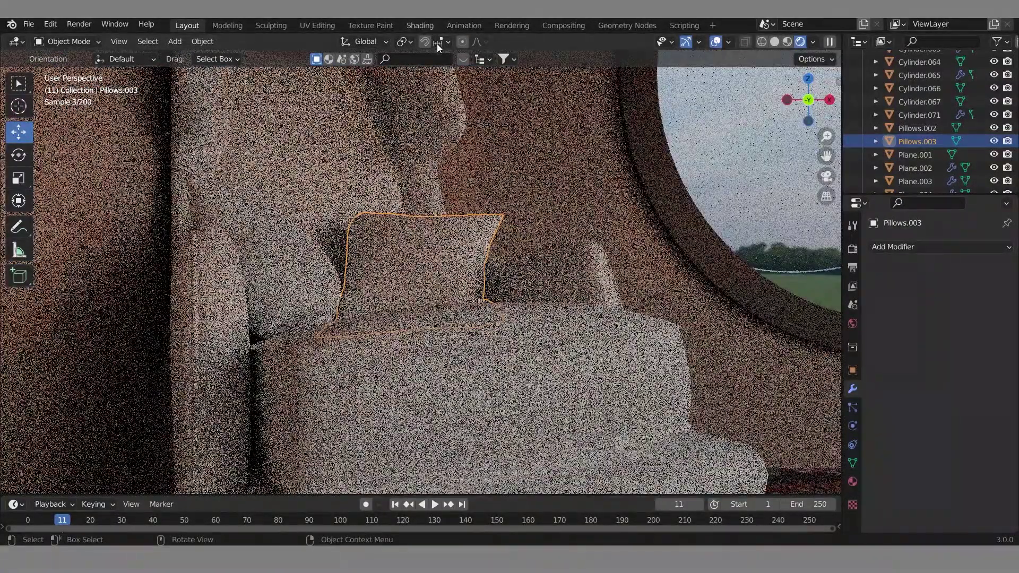
{"action": "left_click", "coordinate": [422, 26]}
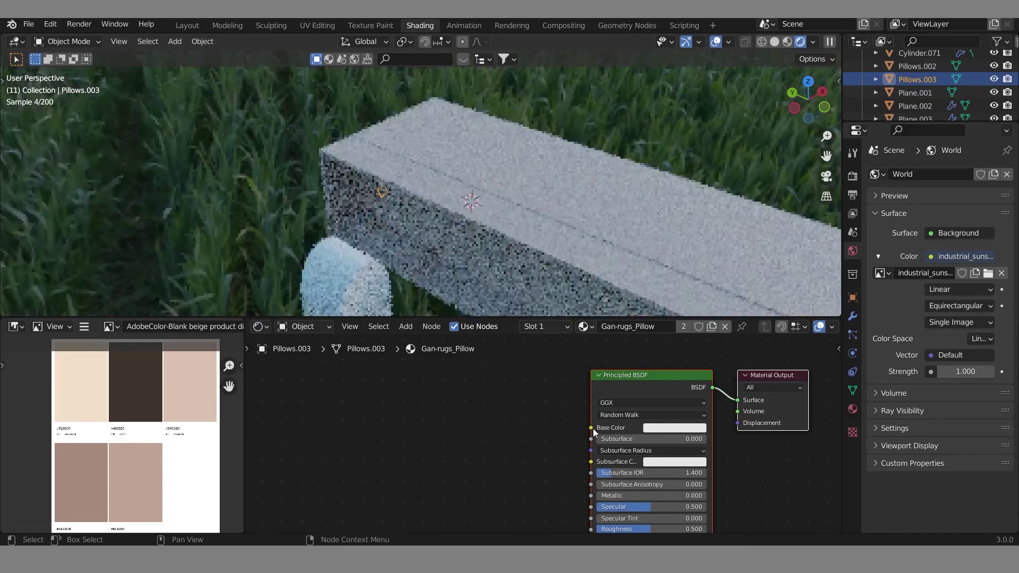
Step: Set the pillow's base colour to dark brown sampled from the reference palette
{"action": "middle_click_drag", "start_coordinate": [593, 428], "coordinate": [516, 423]}
{"action": "left_click", "coordinate": [825, 177]}
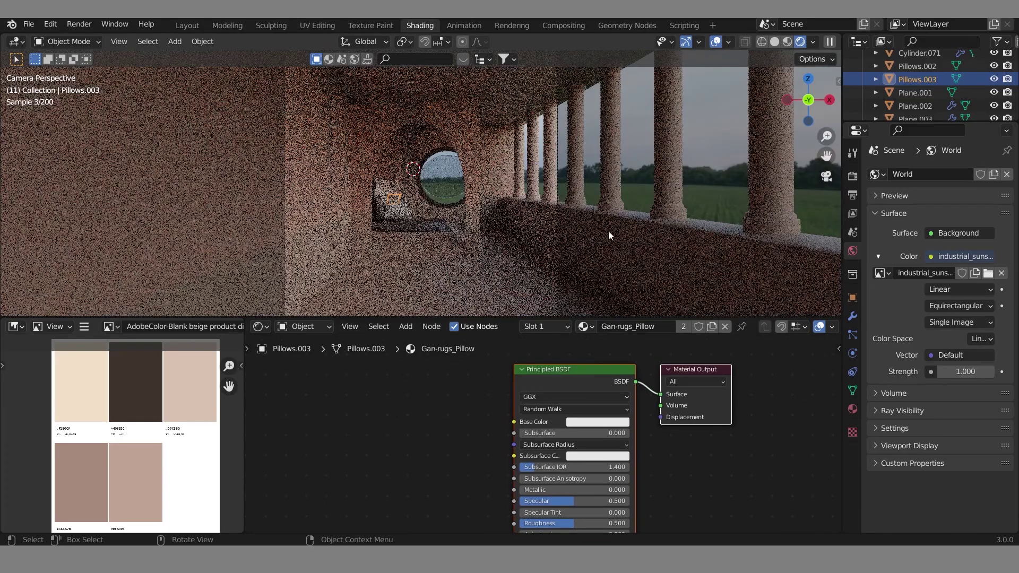
{"action": "key", "text": "KP_Decimal"}
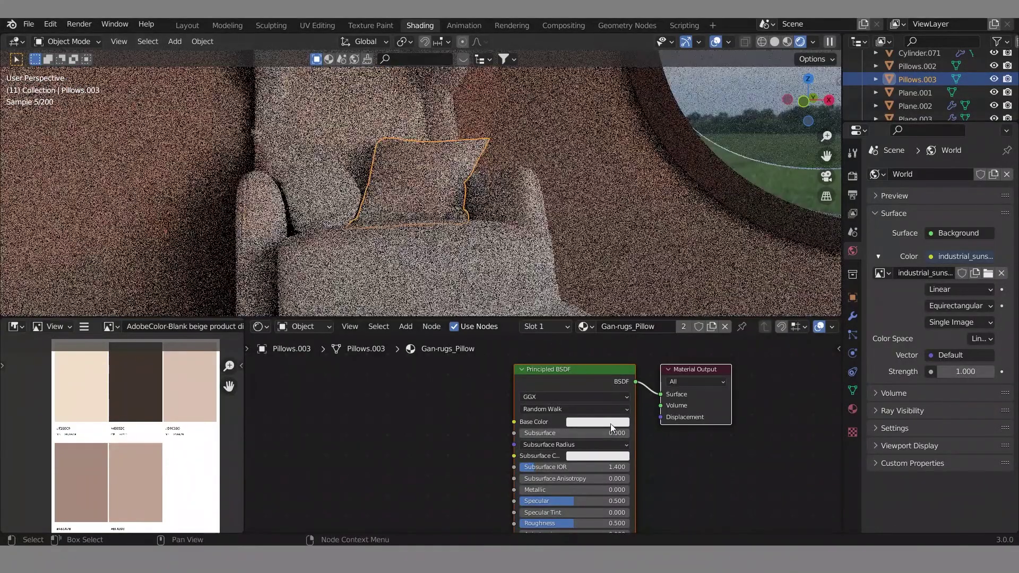
{"action": "left_click", "coordinate": [611, 421]}
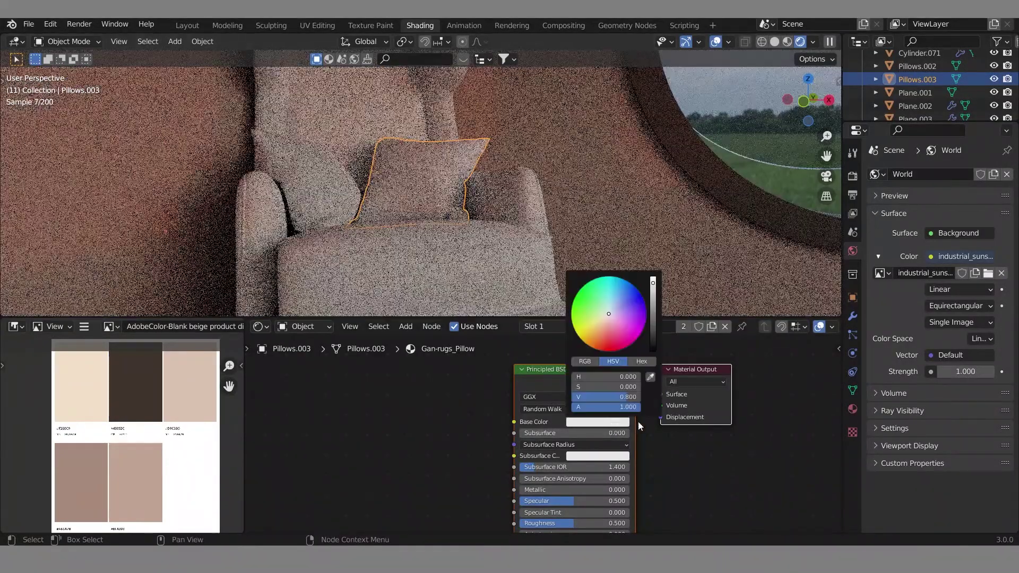
{"action": "left_click", "coordinate": [650, 380]}
{"action": "left_click", "coordinate": [148, 392]}
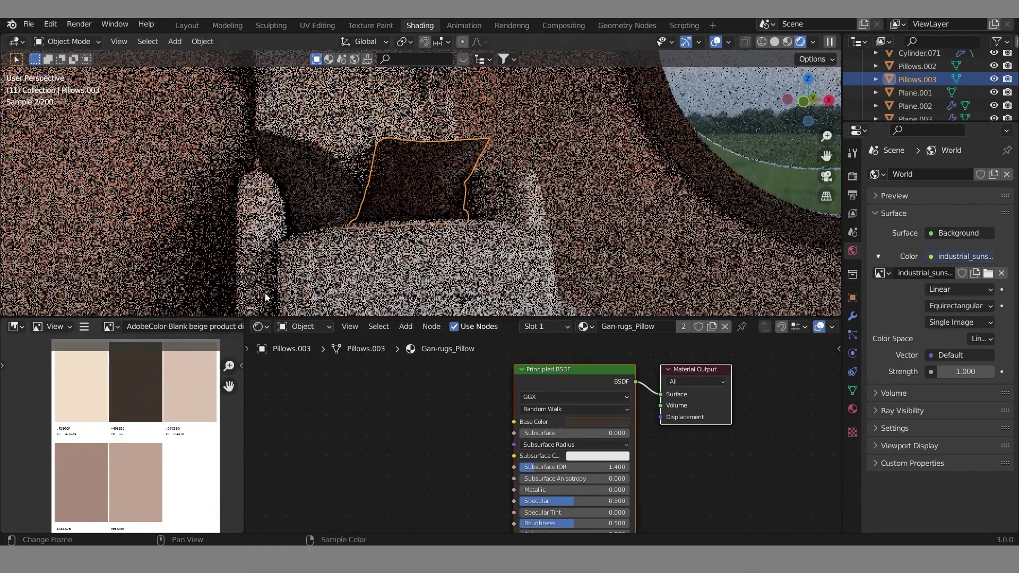
Step: Set the armchair fabric's base colour to light beige sampled from the palette
{"action": "left_click", "coordinate": [389, 107]}
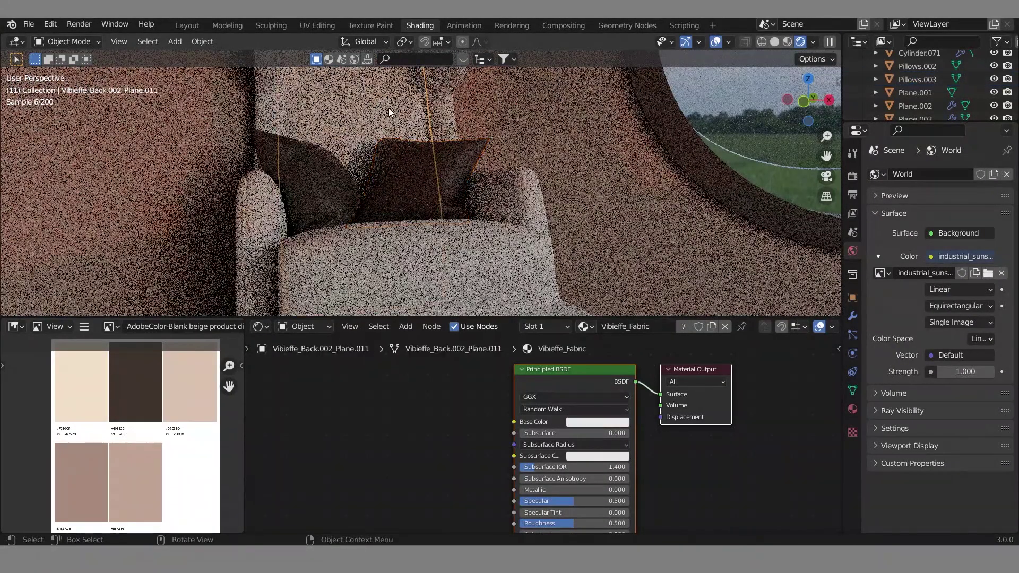
{"action": "left_click", "coordinate": [607, 422]}
{"action": "left_click", "coordinate": [648, 378]}
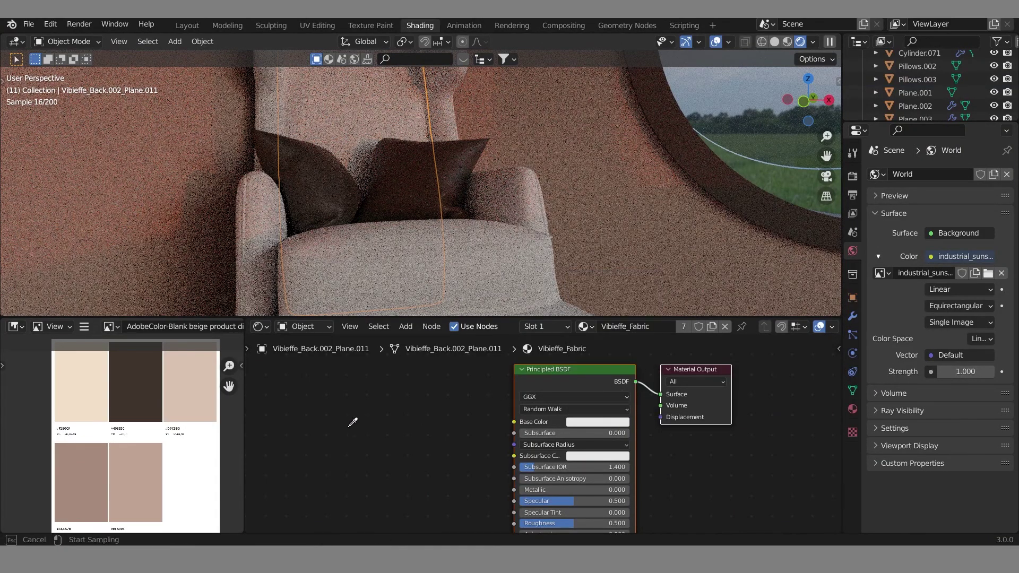
{"action": "left_click", "coordinate": [92, 394]}
Step: Make the chair legs metallic 0.705 with roughness 0.038
{"action": "left_click", "coordinate": [741, 148]}
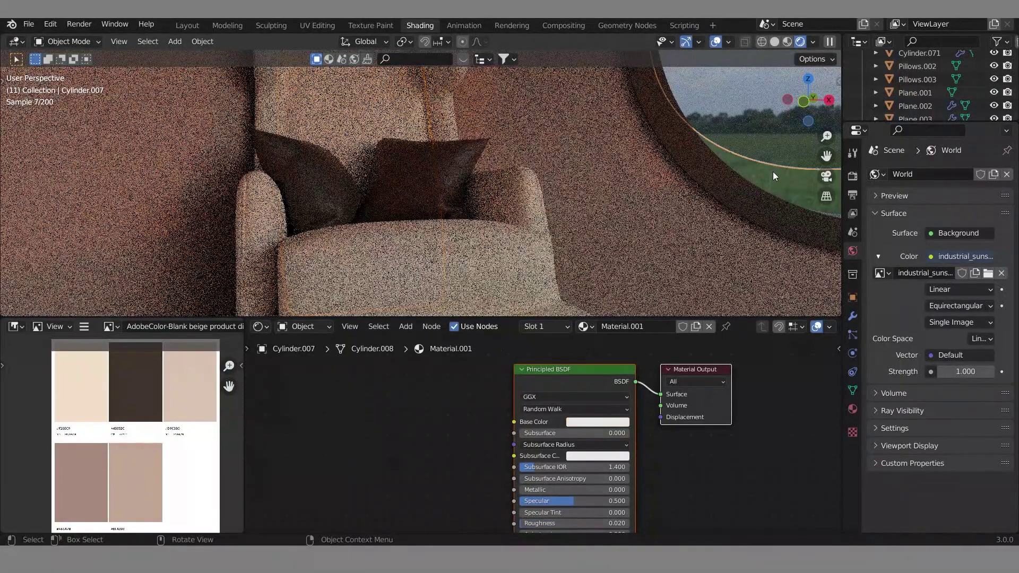
{"action": "left_click", "coordinate": [826, 176]}
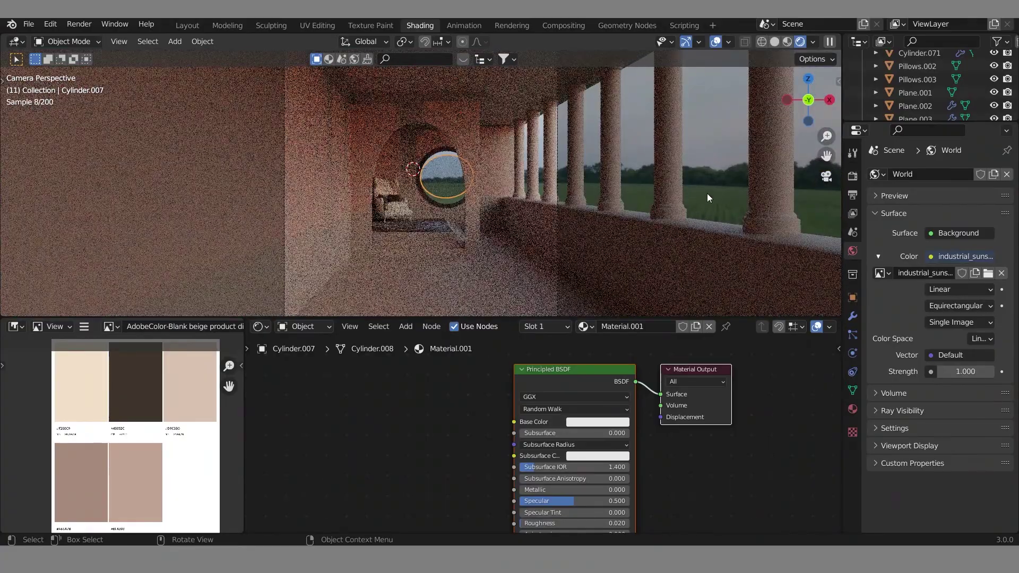
{"action": "scroll", "coordinate": [526, 243], "scroll_direction": "up", "scroll_amount": 3}
{"action": "scroll", "coordinate": [435, 270], "scroll_direction": "up", "scroll_amount": 3}
{"action": "scroll", "coordinate": [343, 313], "scroll_direction": "down", "scroll_amount": 1}
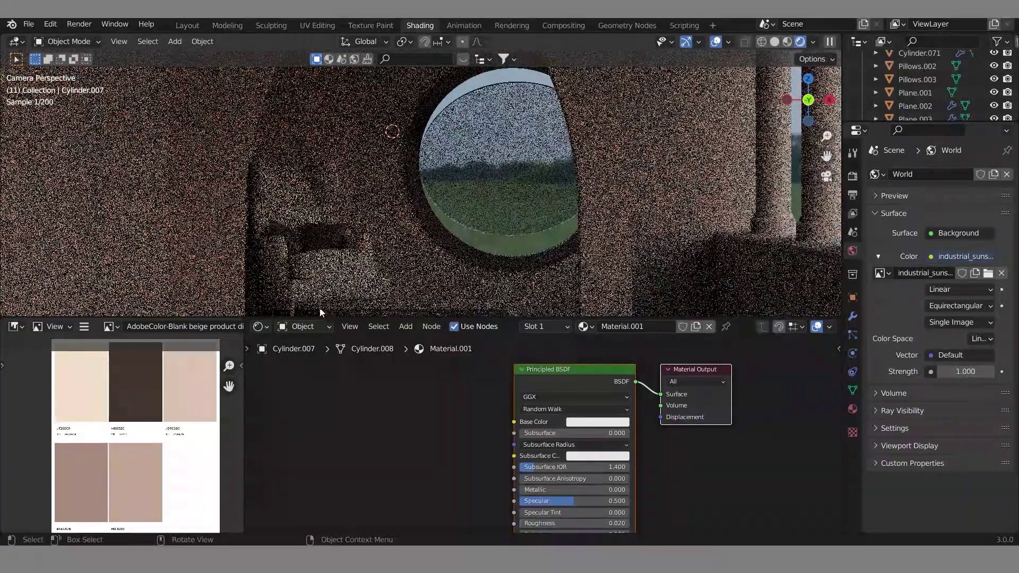
{"action": "left_click", "coordinate": [289, 311]}
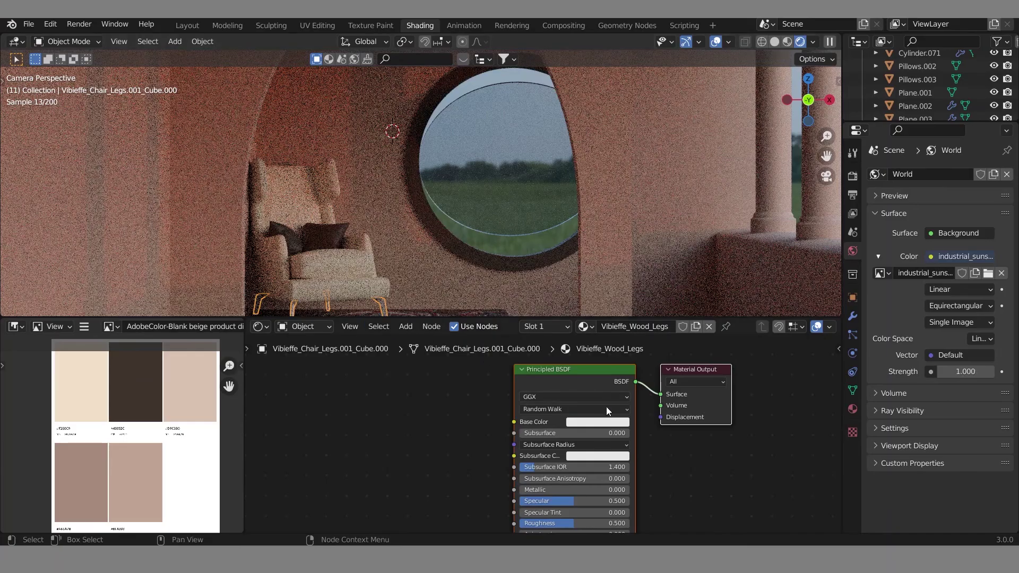
{"action": "middle_click_drag", "start_coordinate": [598, 453], "coordinate": [584, 441]}
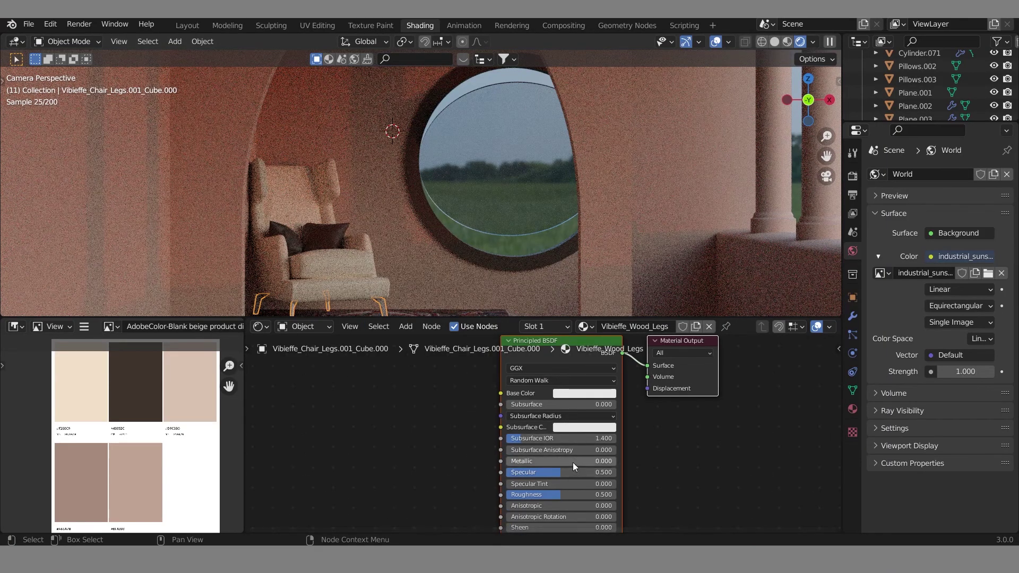
{"action": "left_click_drag", "start_coordinate": [572, 463], "coordinate": [583, 462]}
{"action": "left_click_drag", "start_coordinate": [614, 495], "coordinate": [584, 494]}
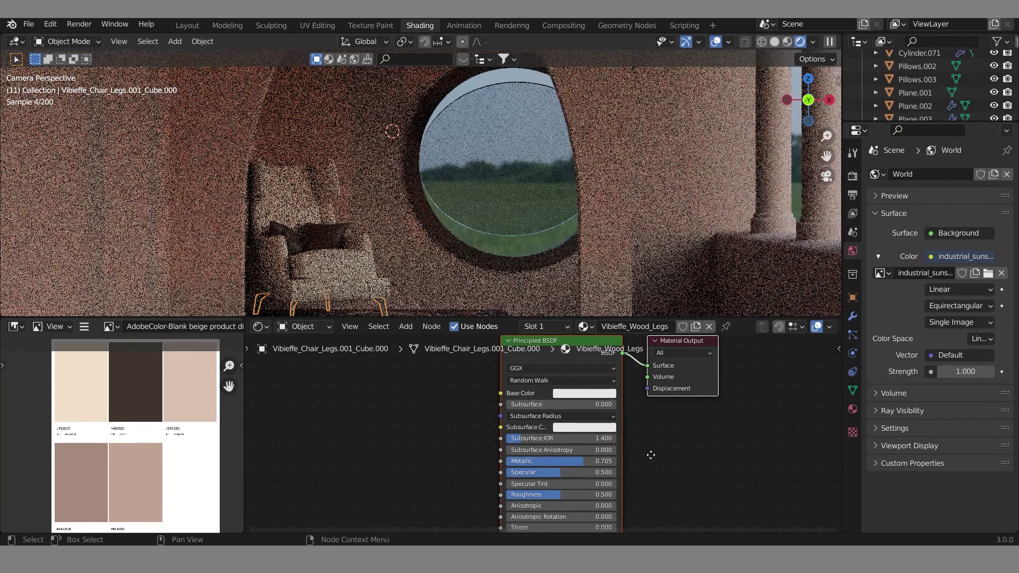
{"action": "middle_click_drag", "start_coordinate": [587, 482], "coordinate": [581, 409]}
{"action": "left_click_drag", "start_coordinate": [519, 421], "coordinate": [507, 422]}
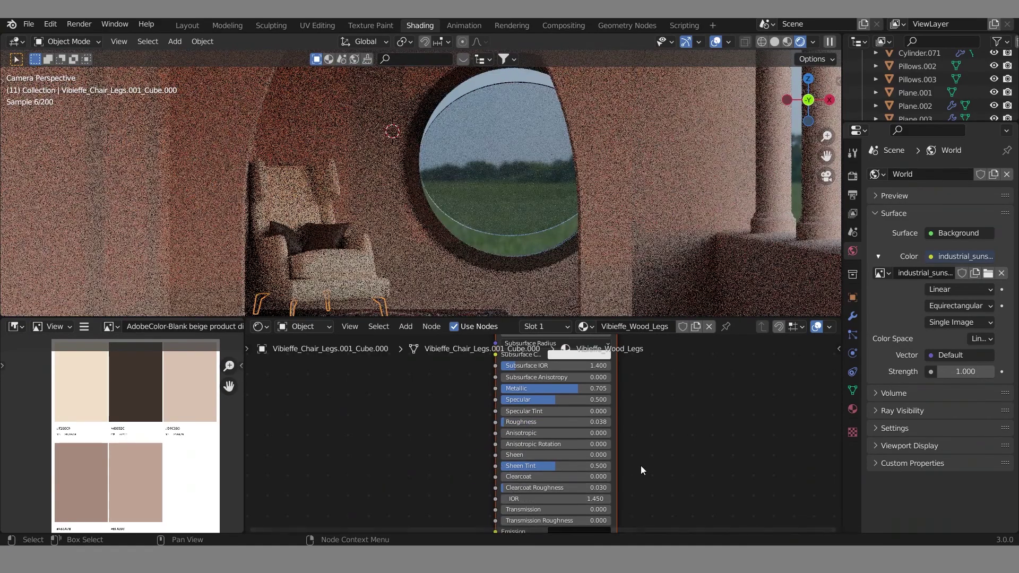
Step: Darken the chair legs' Vibieffe_Wood_Legs base colour to value 0.084
{"action": "left_click", "coordinate": [529, 242]}
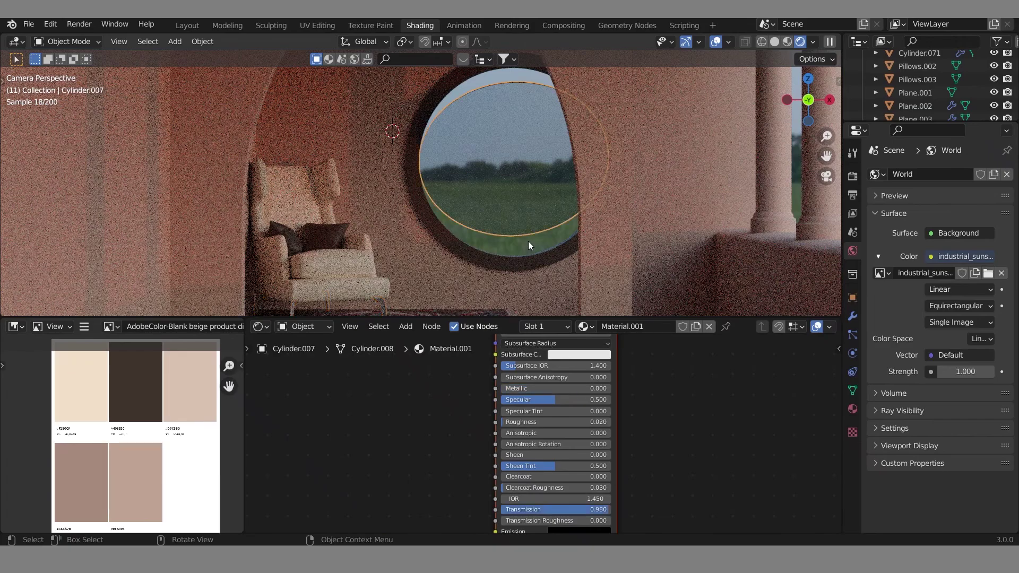
{"action": "left_click", "coordinate": [381, 308]}
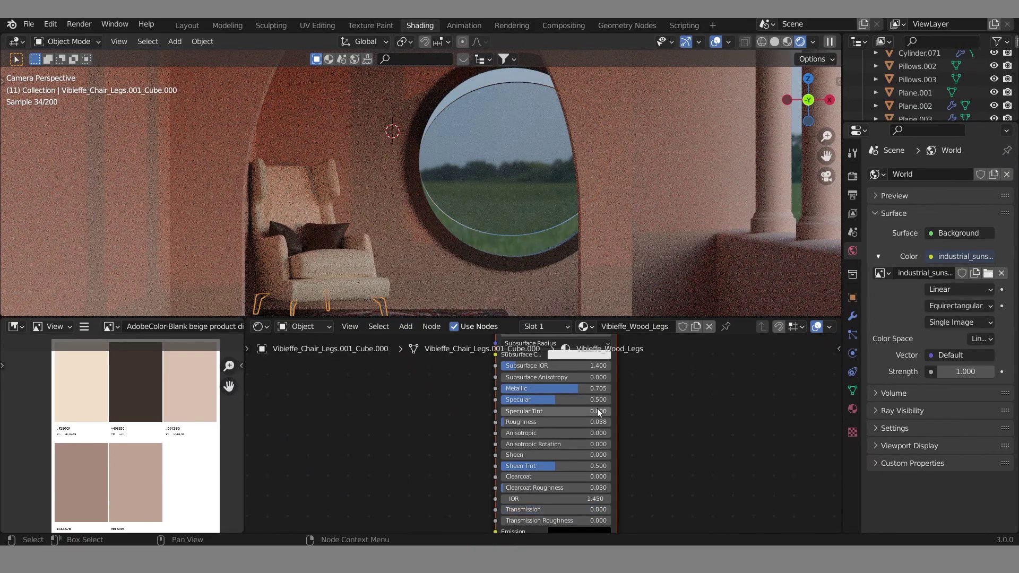
{"action": "scroll", "coordinate": [594, 436], "scroll_direction": "down", "scroll_amount": 2}
{"action": "middle_click_drag", "start_coordinate": [581, 364], "coordinate": [584, 393]}
{"action": "left_click", "coordinate": [584, 393]}
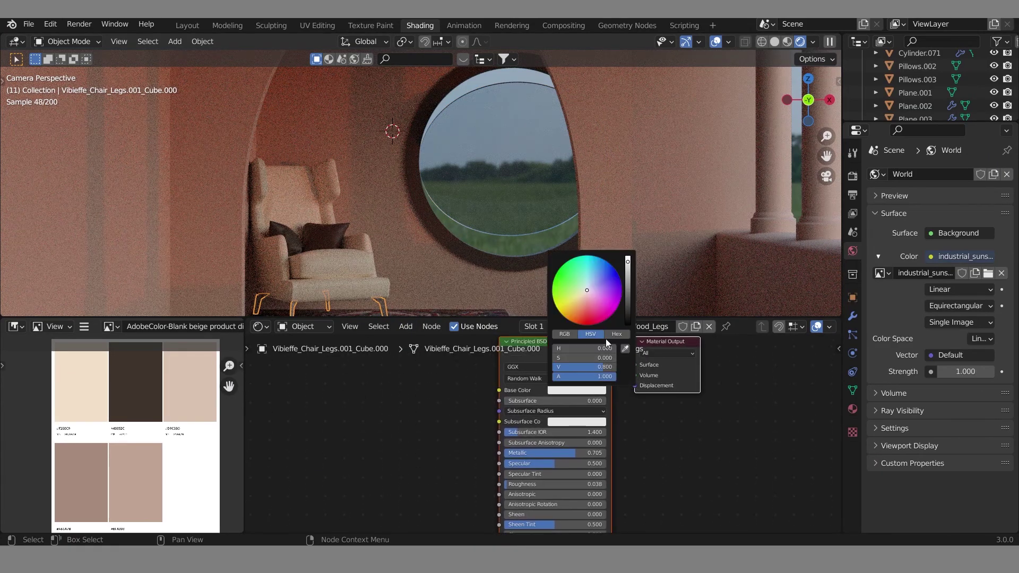
{"action": "left_click_drag", "start_coordinate": [632, 292], "coordinate": [627, 302]}
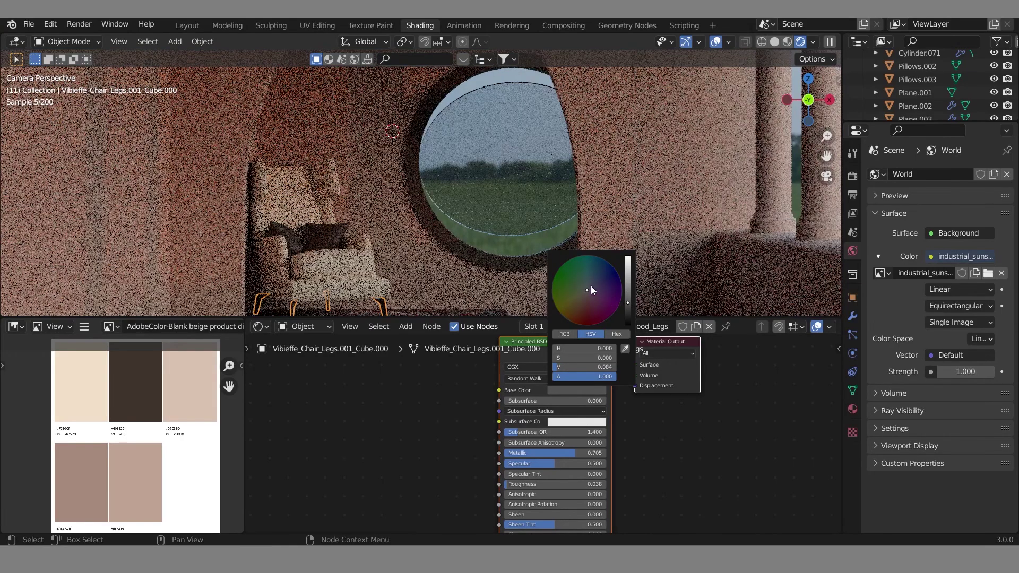
{"action": "middle_click_drag", "start_coordinate": [530, 244], "coordinate": [584, 236]}
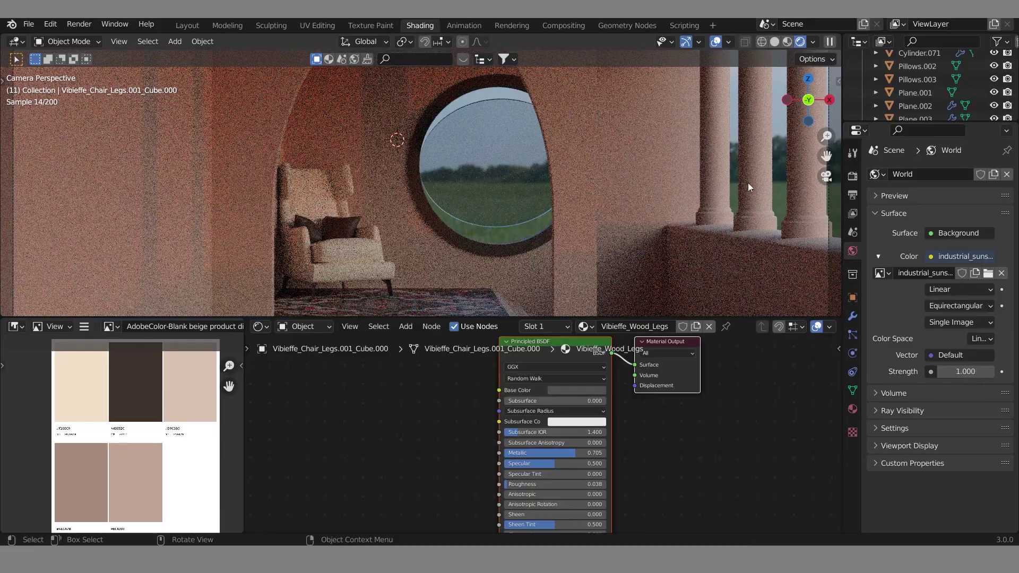
{"action": "left_click_drag", "start_coordinate": [827, 157], "coordinate": [832, 182]}
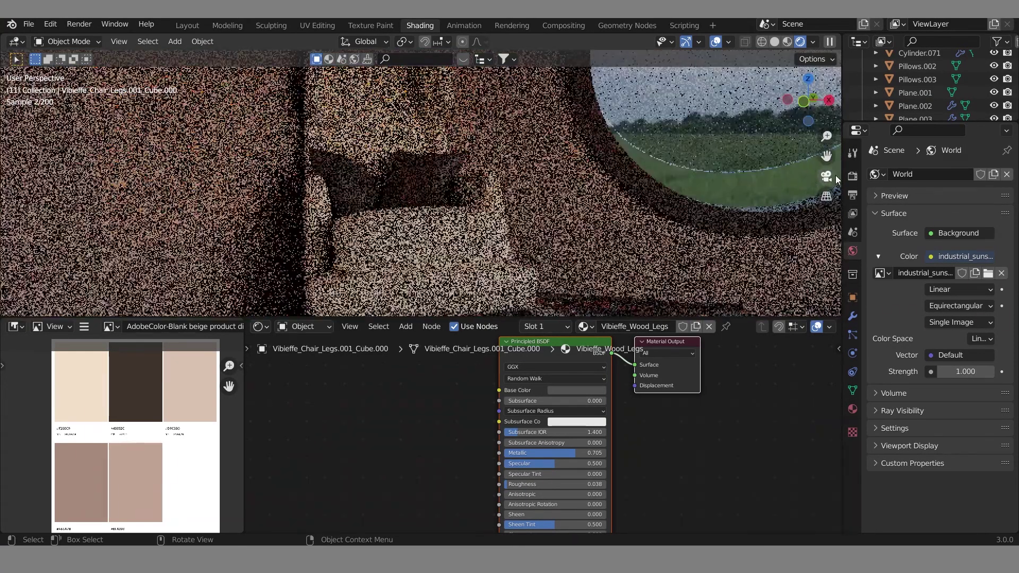
{"action": "left_click", "coordinate": [828, 178]}
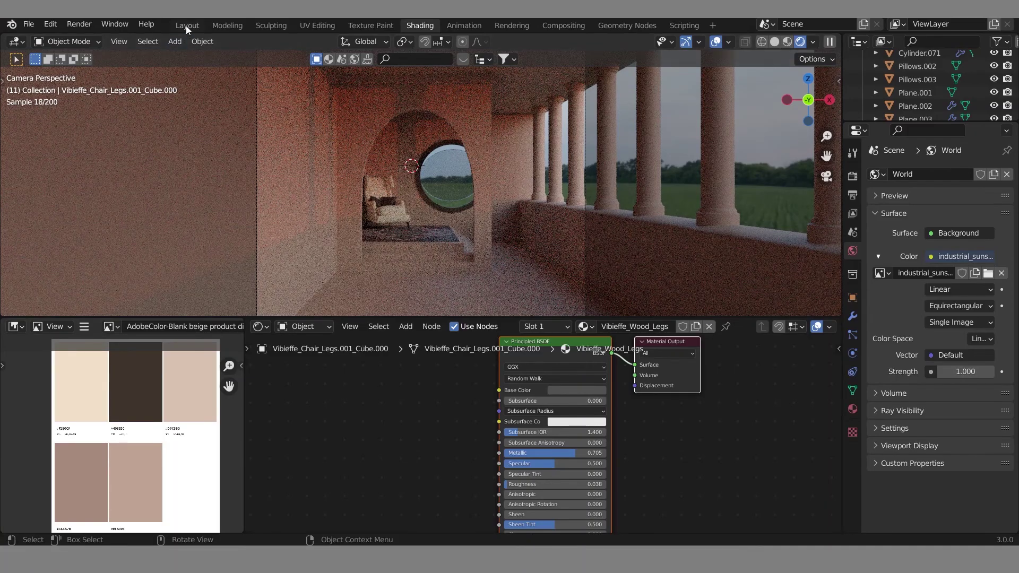
{"action": "left_click", "coordinate": [185, 25]}
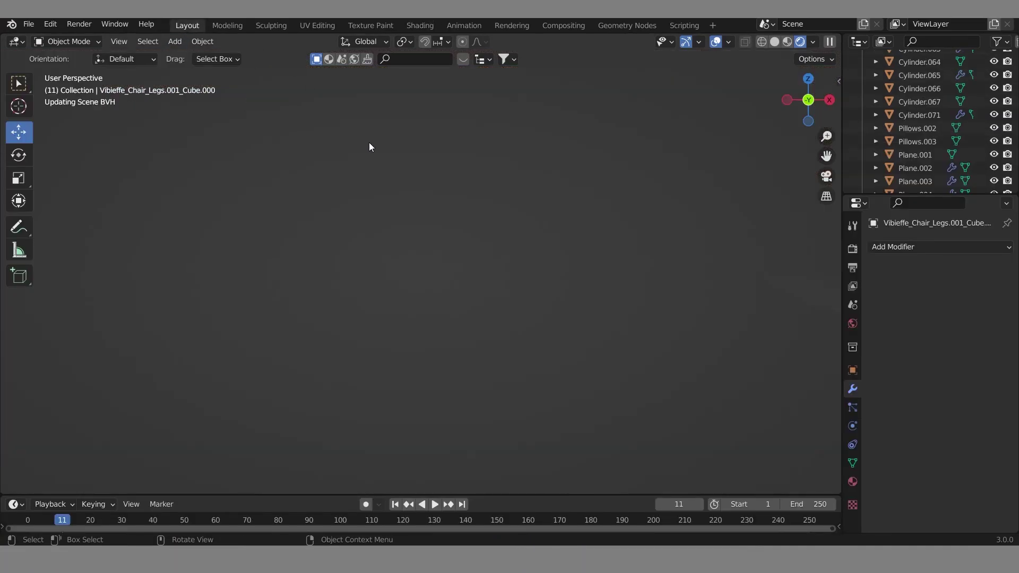
Step: Assign a different existing material to the ceiling beam
{"action": "scroll", "coordinate": [533, 272], "scroll_direction": "down", "scroll_amount": 5}
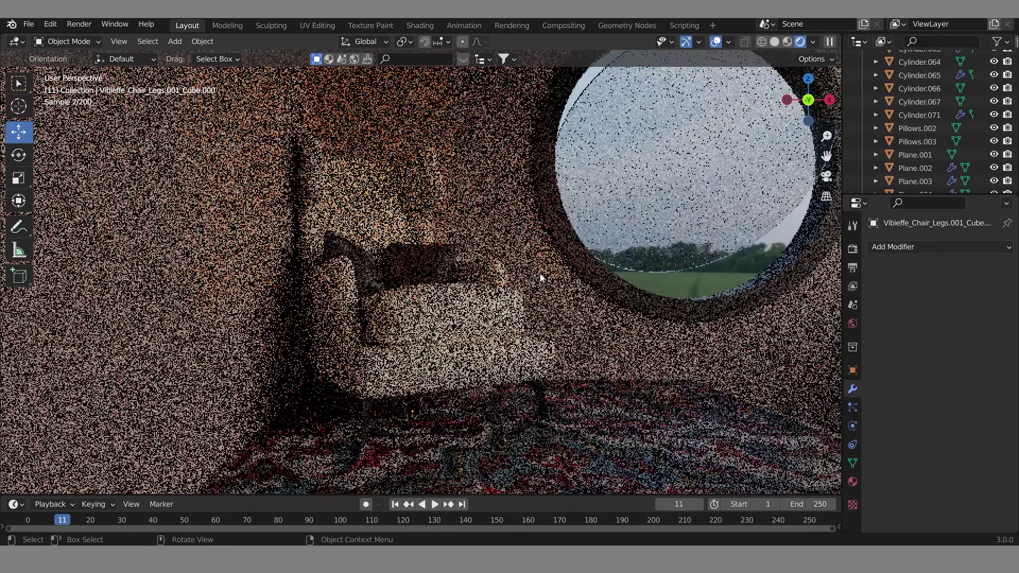
{"action": "scroll", "coordinate": [540, 273], "scroll_direction": "down", "scroll_amount": 5}
{"action": "scroll", "coordinate": [595, 276], "scroll_direction": "down", "scroll_amount": 5}
{"action": "scroll", "coordinate": [735, 237], "scroll_direction": "down", "scroll_amount": 5}
{"action": "left_click", "coordinate": [826, 176]}
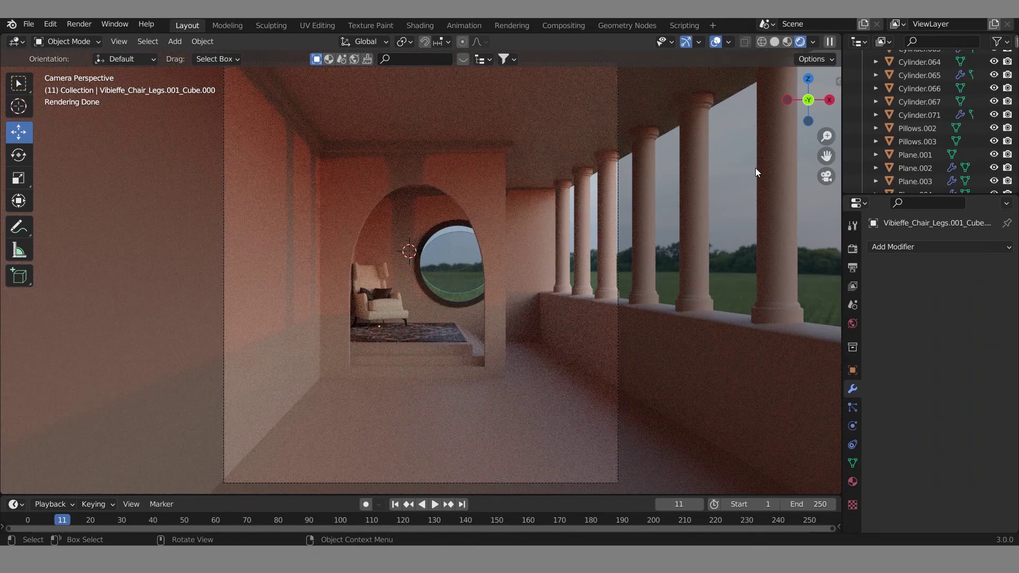
{"action": "left_click", "coordinate": [480, 150]}
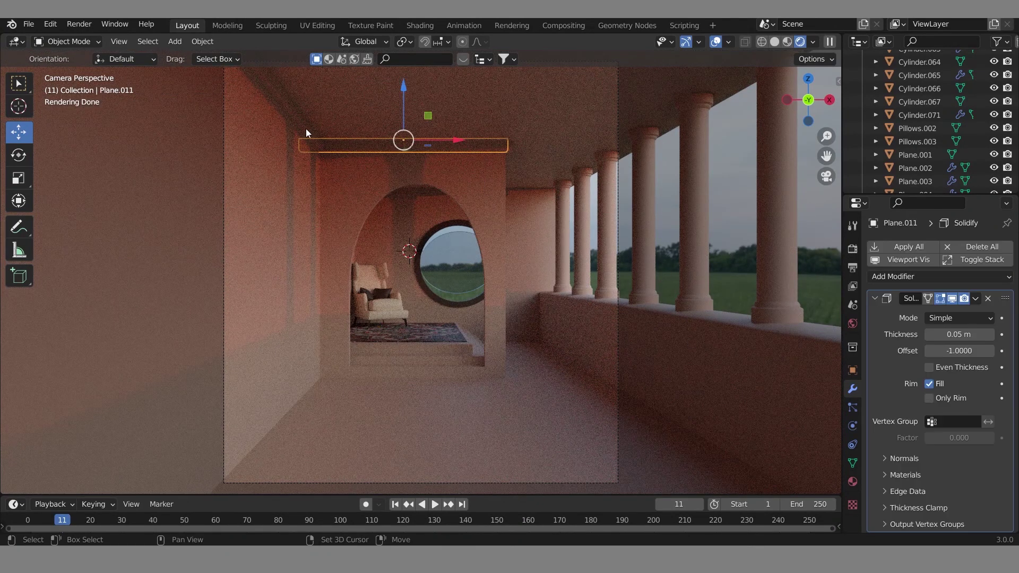
{"action": "left_click", "coordinate": [430, 28]}
{"action": "left_click", "coordinate": [577, 390]}
{"action": "left_click", "coordinate": [629, 340]}
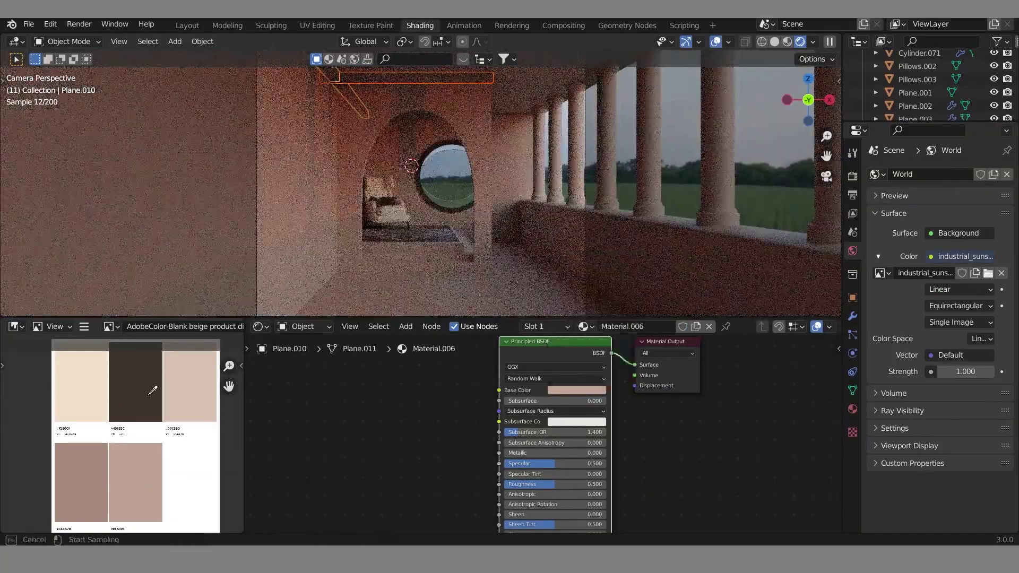
{"action": "left_click", "coordinate": [585, 327]}
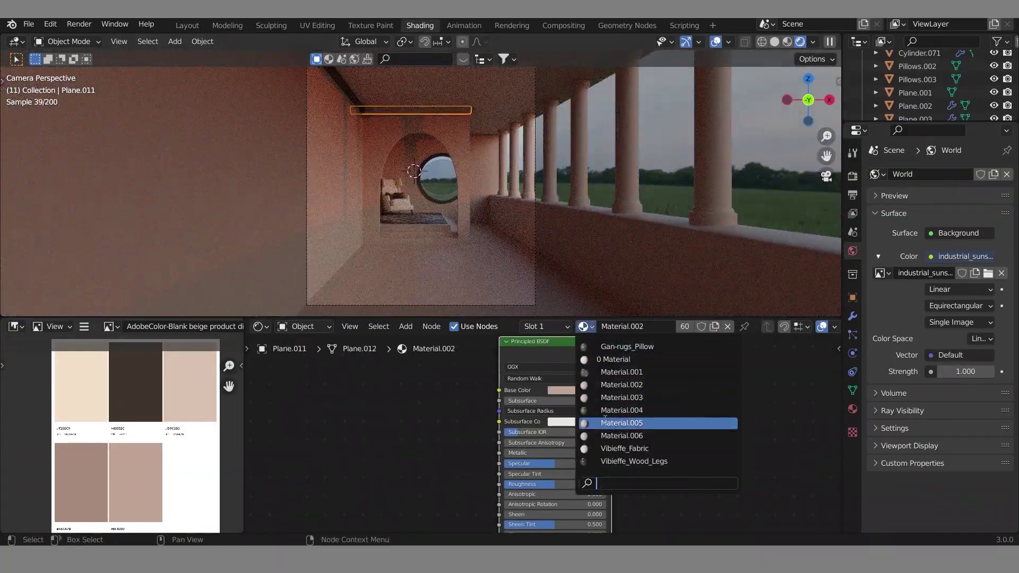
{"action": "left_click", "coordinate": [621, 436]}
Step: Assign Material.006 to the next ceiling plane
{"action": "left_click", "coordinate": [366, 92]}
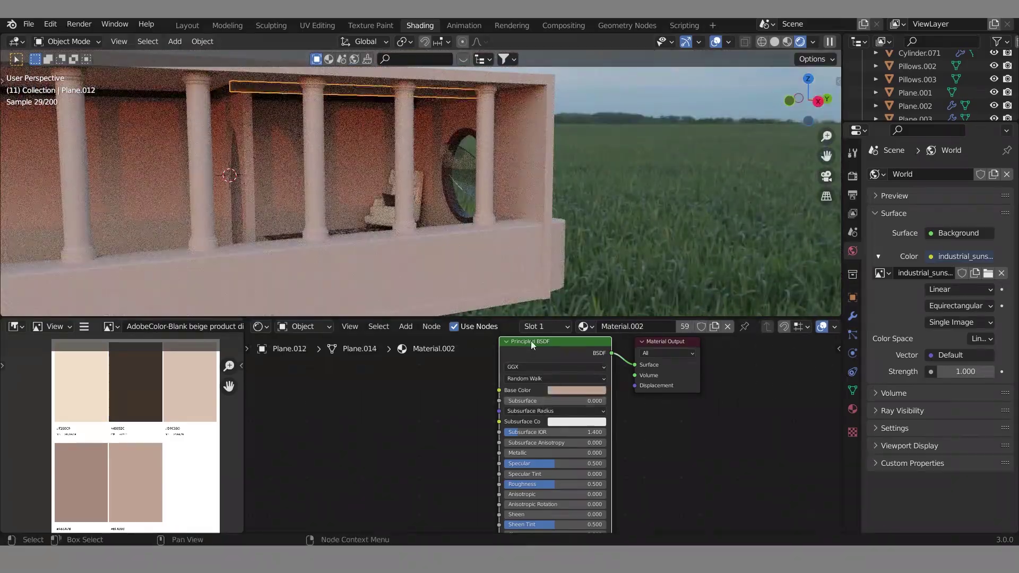
{"action": "left_click", "coordinate": [585, 327]}
{"action": "left_click", "coordinate": [604, 434]}
{"action": "key", "text": "KP_0"}
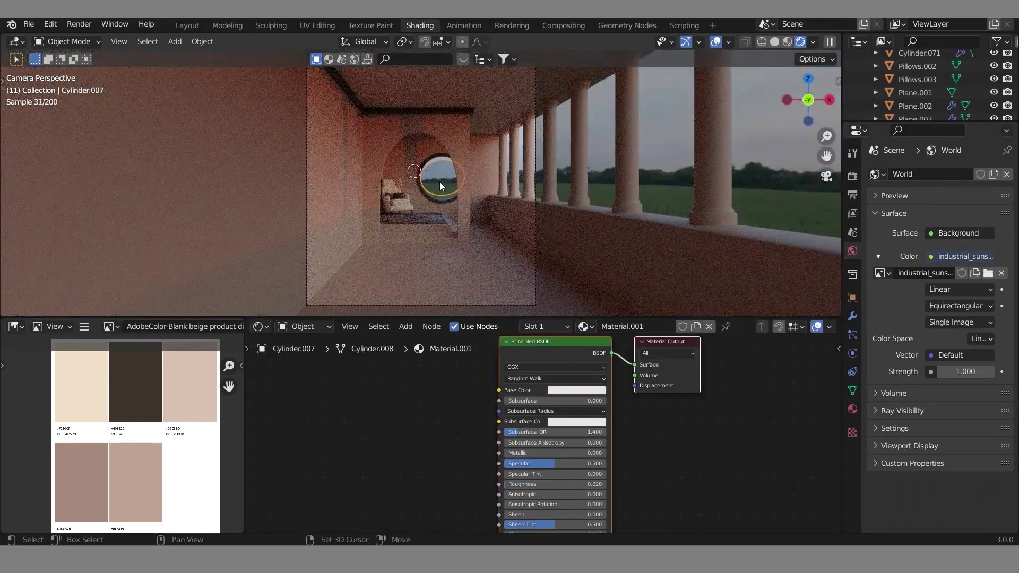
Step: Add a Wireframe modifier to the round window's ring
{"action": "left_click", "coordinate": [440, 185]}
{"action": "left_click", "coordinate": [852, 316]}
{"action": "left_click", "coordinate": [939, 204]}
{"action": "left_click", "coordinate": [732, 468]}
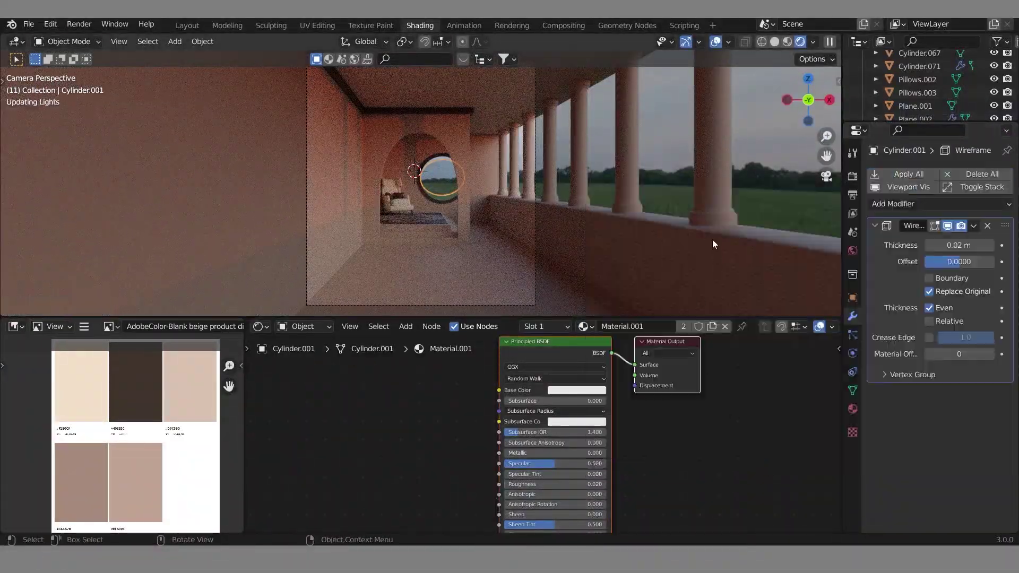
Step: Replace the ring's Material.001 with a new dark-coloured material
{"action": "left_click", "coordinate": [725, 326]}
{"action": "scroll", "coordinate": [660, 255], "scroll_direction": "up", "scroll_amount": 5}
{"action": "scroll", "coordinate": [473, 267], "scroll_direction": "up", "scroll_amount": 5}
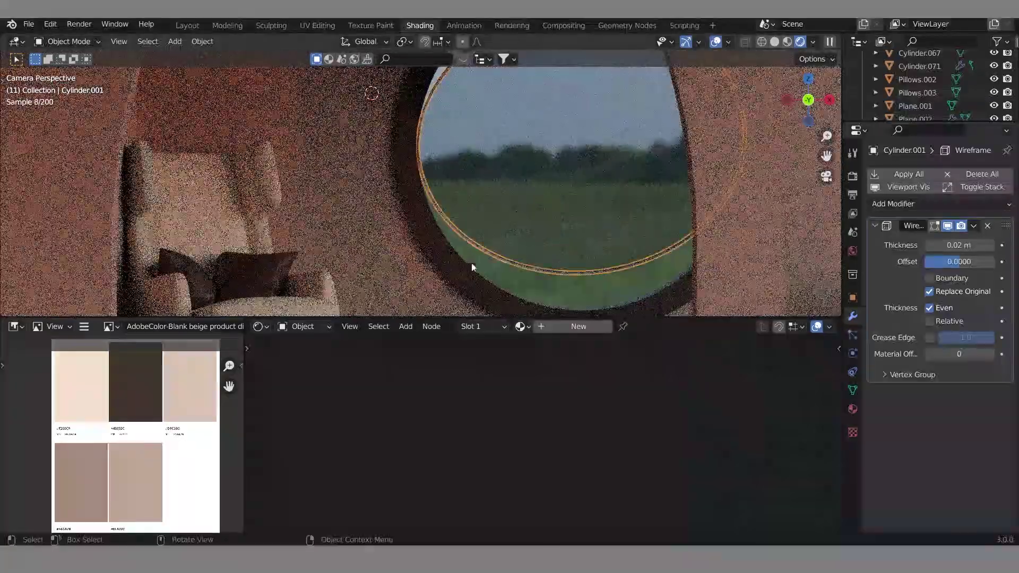
{"action": "left_click", "coordinate": [578, 326]}
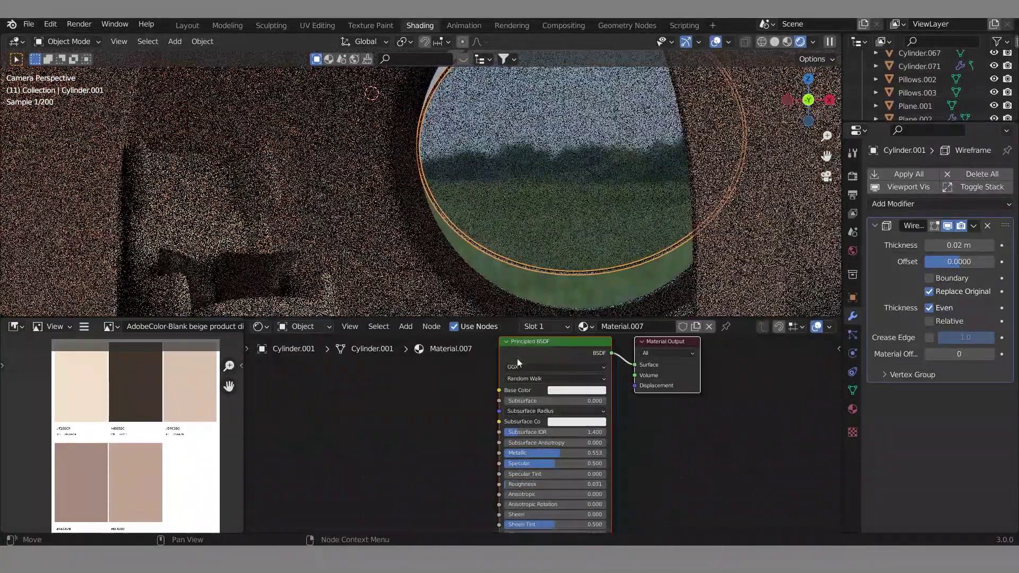
{"action": "left_click", "coordinate": [577, 390]}
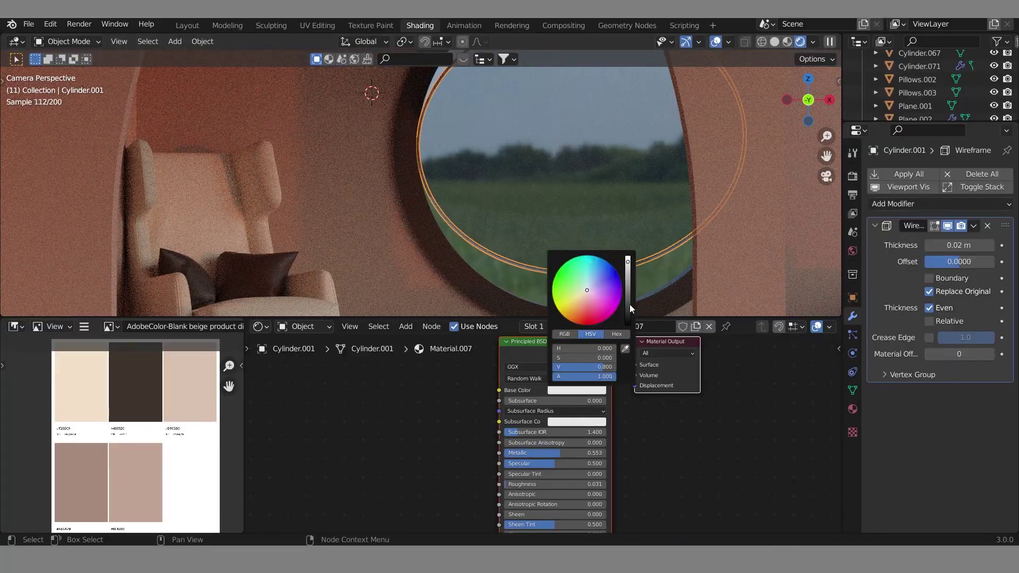
{"action": "left_click", "coordinate": [630, 305]}
Step: Check the column Cylinder.047's Material.002, then deselect it
{"action": "scroll", "coordinate": [690, 228], "scroll_direction": "down", "scroll_amount": 5}
{"action": "scroll", "coordinate": [744, 217], "scroll_direction": "up", "scroll_amount": 3}
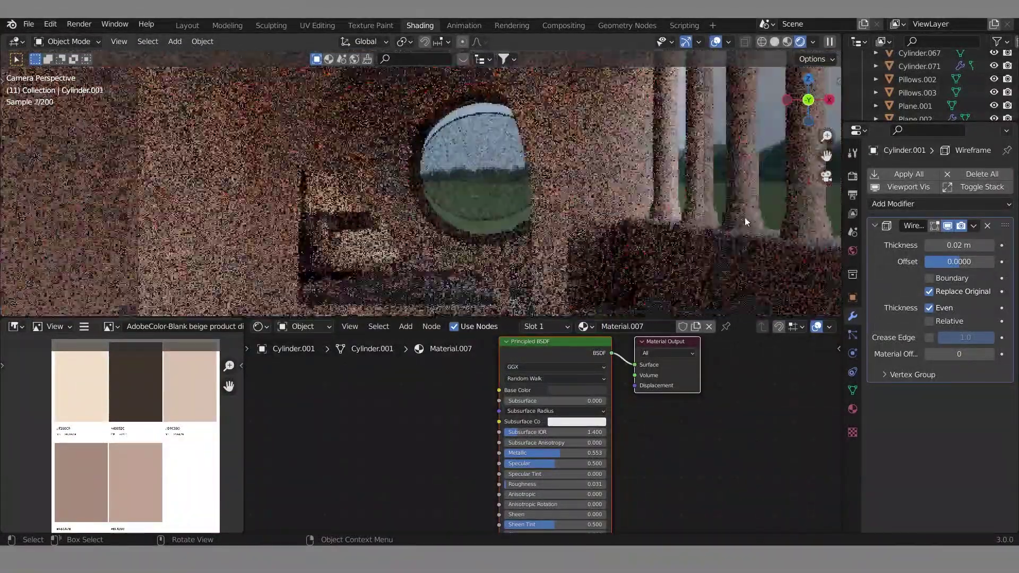
{"action": "scroll", "coordinate": [745, 221], "scroll_direction": "down", "scroll_amount": 3}
{"action": "left_click", "coordinate": [719, 263]}
{"action": "scroll", "coordinate": [510, 217], "scroll_direction": "down", "scroll_amount": 2}
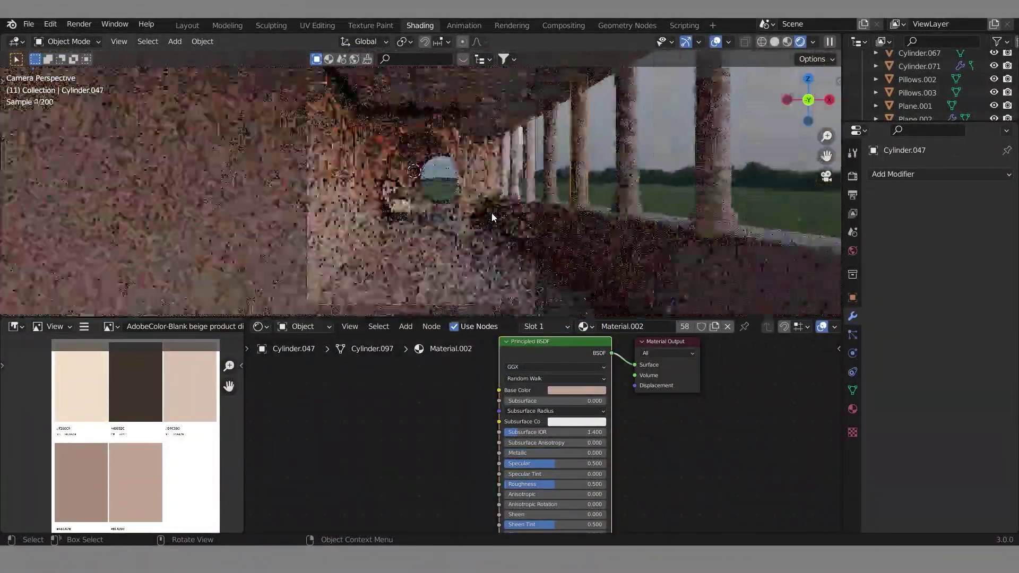
{"action": "left_click", "coordinate": [686, 187]}
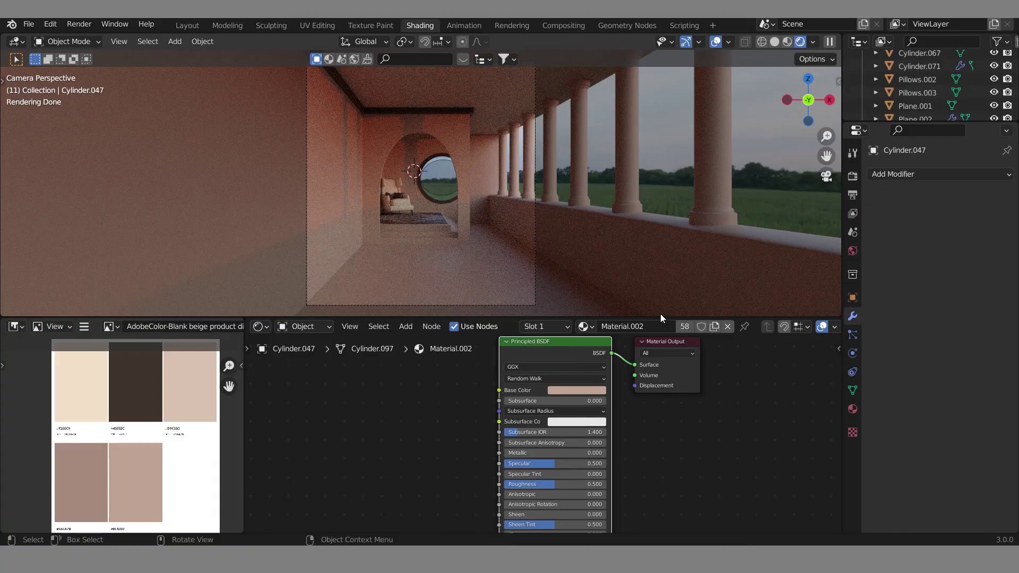
Step: In the Layout workspace with solid shading, add a new cube to the scene
{"action": "left_click", "coordinate": [186, 26]}
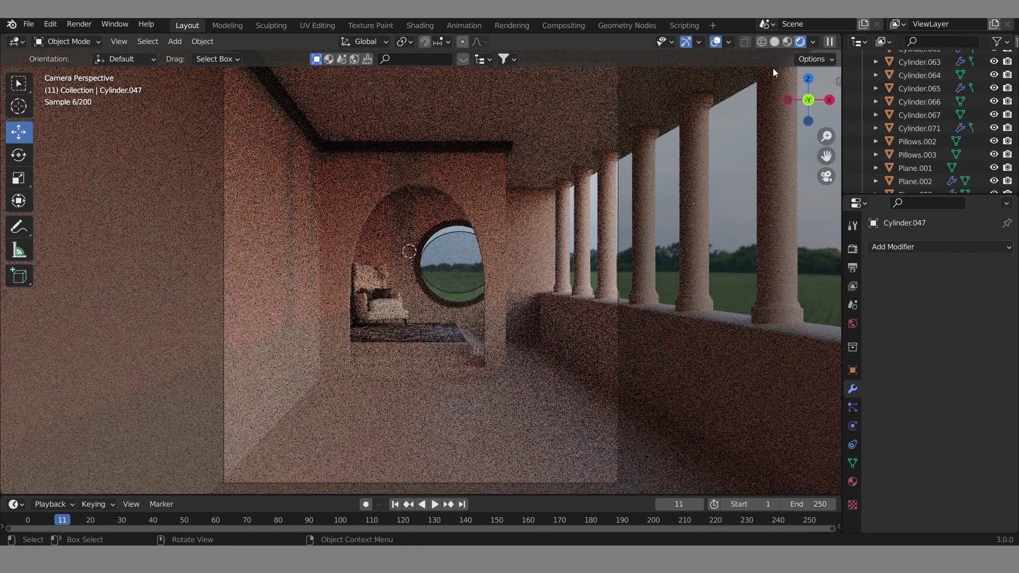
{"action": "left_click", "coordinate": [790, 41]}
{"action": "key", "text": "shift+a"}
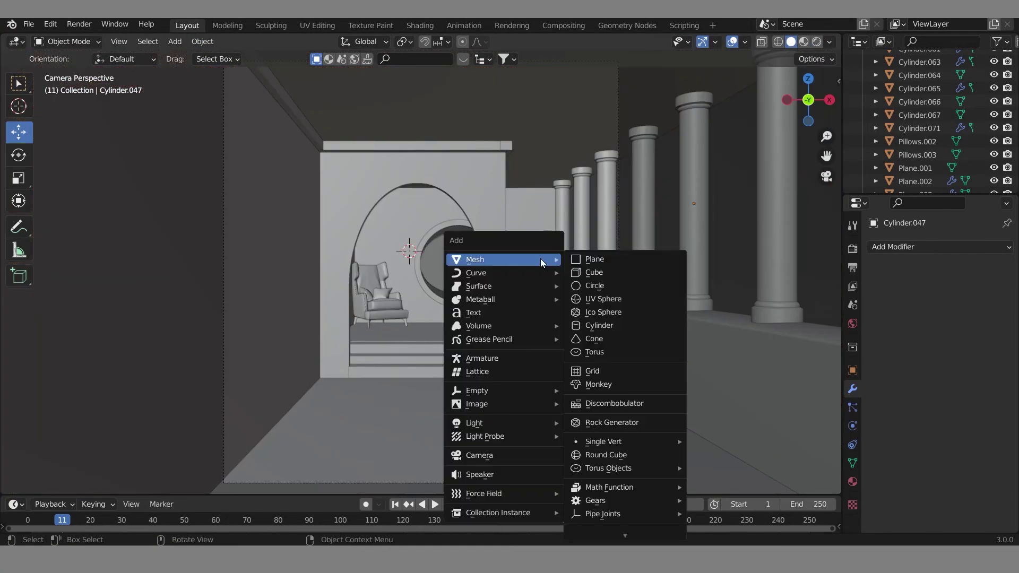
{"action": "left_click", "coordinate": [597, 271]}
{"action": "key", "text": "g"}
{"action": "left_click", "coordinate": [525, 260]}
Step: Flatten the cube along Y and move it beside the round window
{"action": "key", "text": "KP_3"}
{"action": "key", "text": "g"}
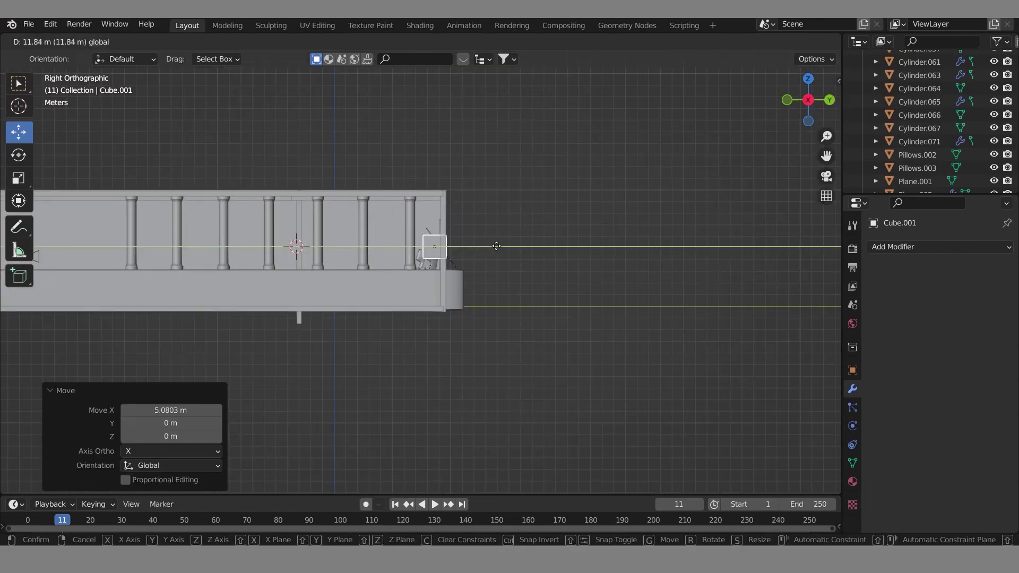
{"action": "key", "text": "KP_Decimal"}
{"action": "key", "text": "s"}
{"action": "key", "text": "y"}
{"action": "left_click", "coordinate": [456, 277]}
{"action": "key", "text": "g"}
{"action": "key", "text": "KP_1"}
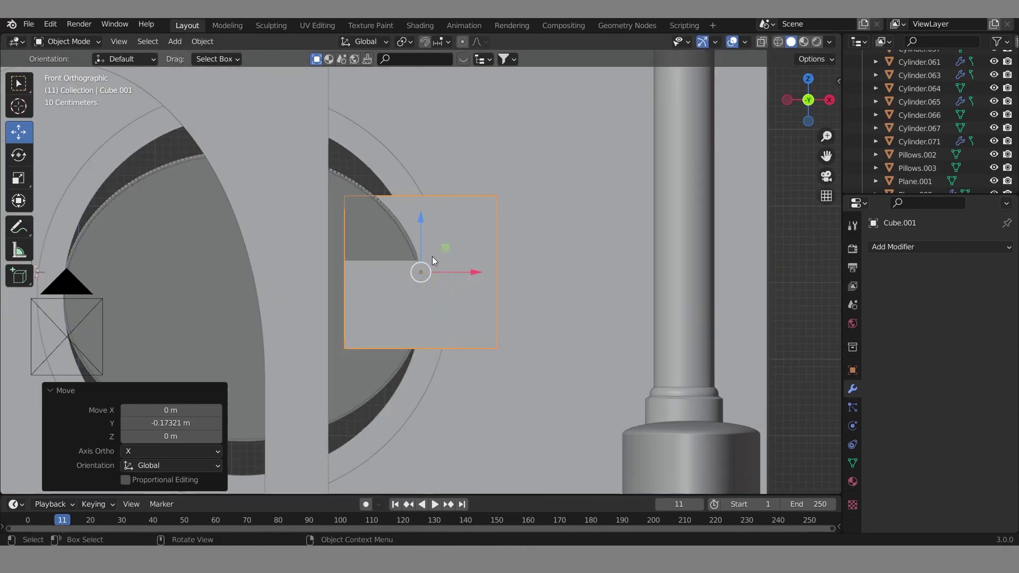
{"action": "key", "text": "g"}
{"action": "left_click", "coordinate": [517, 270]}
Step: Squash the cube along Z into a thin slab and narrow it along X
{"action": "key", "text": "KP_0"}
{"action": "key", "text": "s"}
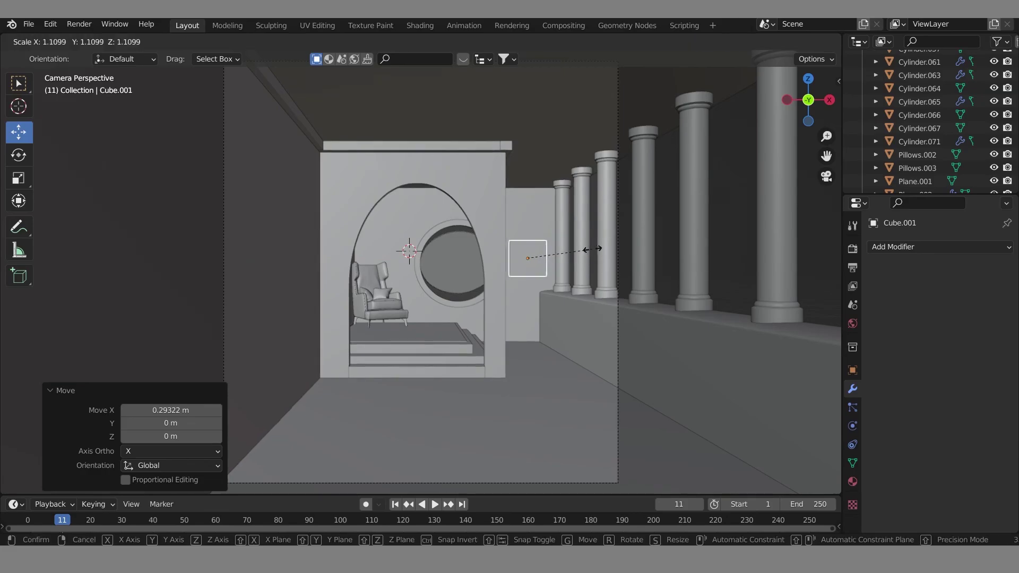
{"action": "left_click", "coordinate": [580, 255]}
{"action": "key", "text": "s"}
{"action": "key", "text": "z"}
{"action": "left_click", "coordinate": [582, 257]}
{"action": "key", "text": "KP_3"}
{"action": "key", "text": "s"}
{"action": "key", "text": "x"}
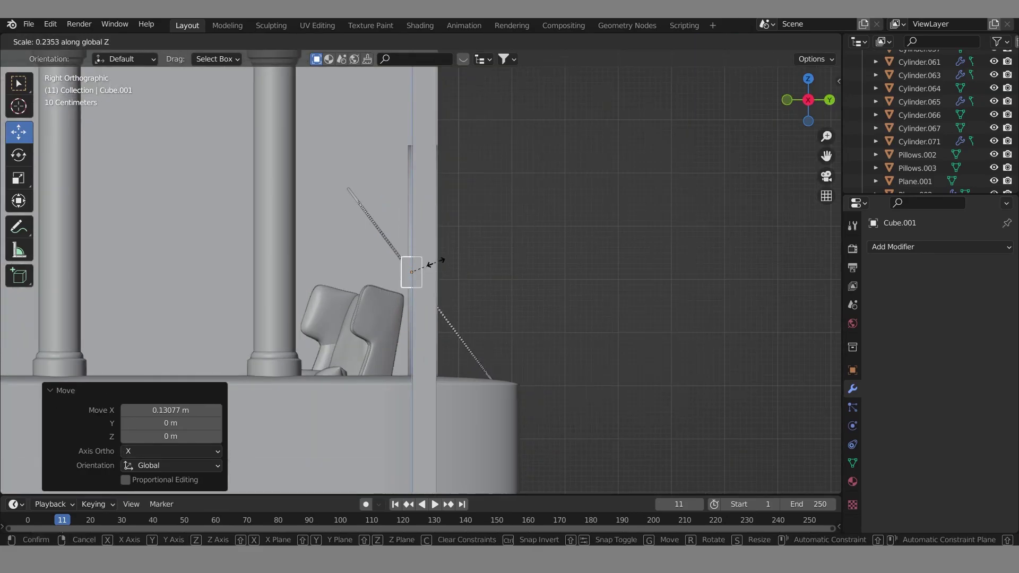
{"action": "left_click", "coordinate": [450, 267]}
Step: Push the slab back against the wall and slide it beside the round window
{"action": "key", "text": "g"}
{"action": "left_click", "coordinate": [478, 277]}
{"action": "middle_click_drag", "start_coordinate": [478, 277], "coordinate": [554, 293]}
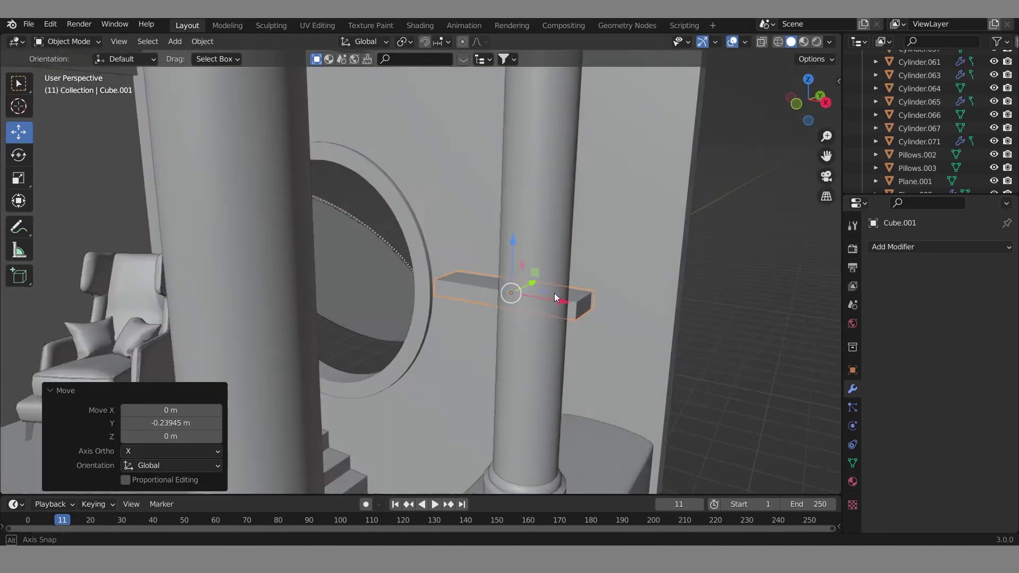
{"action": "key", "text": "s"}
{"action": "left_click", "coordinate": [606, 287]}
{"action": "key", "text": "g"}
{"action": "key", "text": "x"}
{"action": "left_click", "coordinate": [515, 254]}
{"action": "key", "text": "KP_1"}
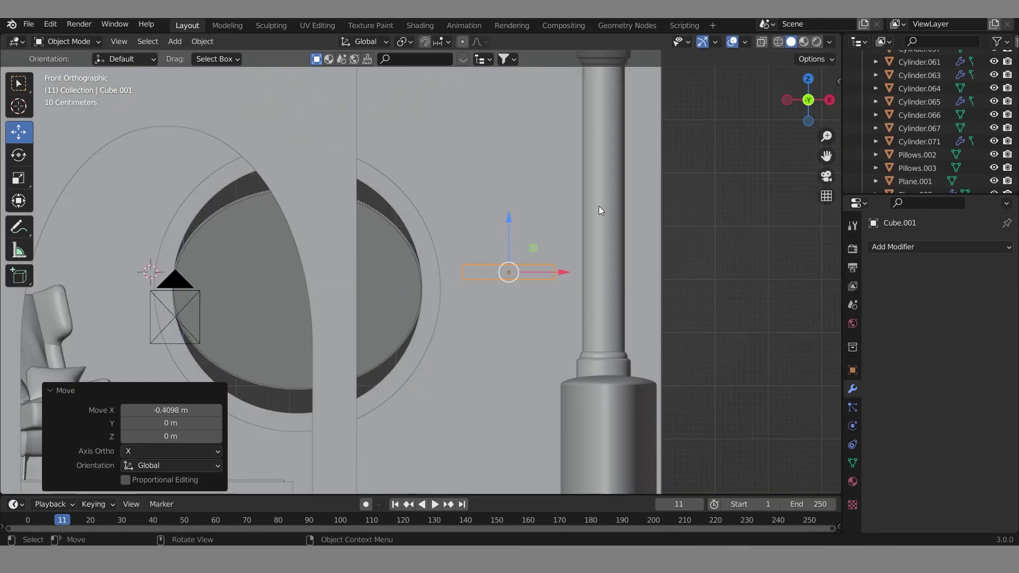
{"action": "key", "text": "KP_0"}
{"action": "left_click", "coordinate": [529, 261]}
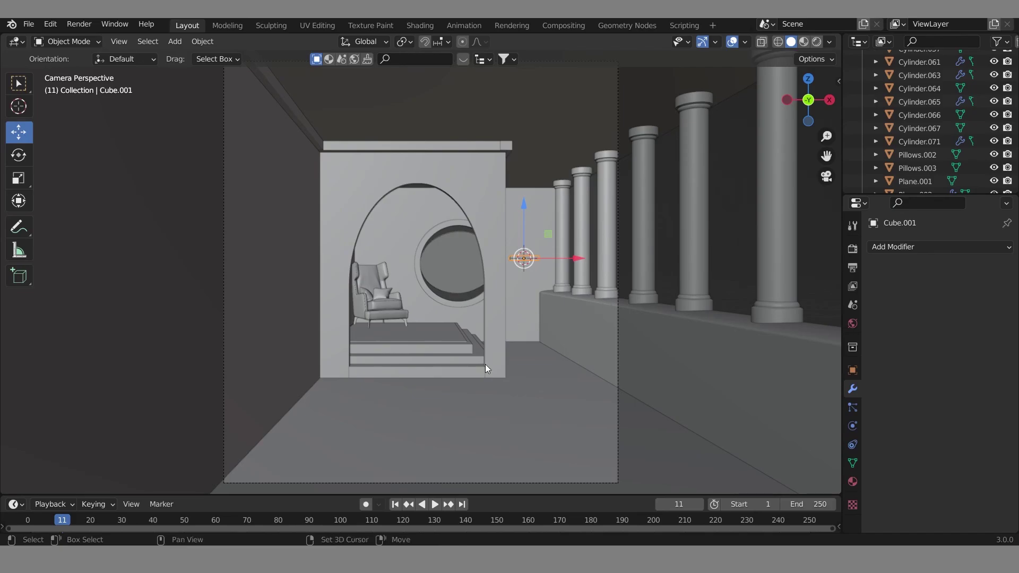
Step: Reselect the slab, make it deeper along Y and nudge it into place
{"action": "left_click", "coordinate": [485, 364]}
{"action": "left_click", "coordinate": [528, 256]}
{"action": "key", "text": "grave"}
{"action": "left_click", "coordinate": [678, 335]}
{"action": "middle_click_drag", "start_coordinate": [678, 335], "coordinate": [613, 275]}
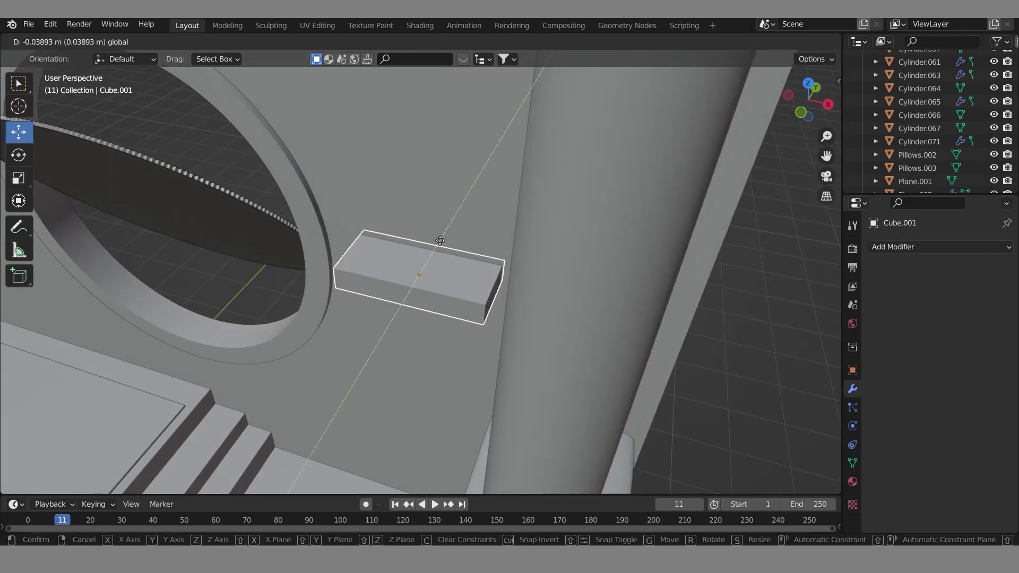
{"action": "key", "text": "s"}
{"action": "key", "text": "y"}
{"action": "left_click", "coordinate": [614, 275]}
{"action": "key", "text": "g"}
{"action": "left_click", "coordinate": [434, 247]}
Step: Add a Bevel modifier with extra segments to round the shelf's edges
{"action": "left_click", "coordinate": [939, 247]}
{"action": "left_click", "coordinate": [783, 323]}
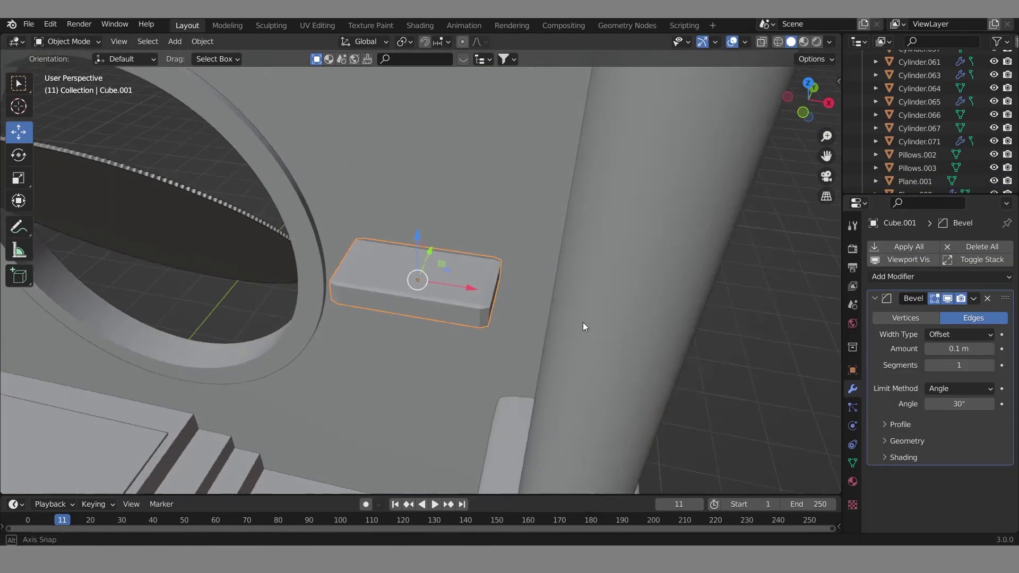
{"action": "middle_click_drag", "start_coordinate": [583, 323], "coordinate": [610, 361]}
{"action": "left_click", "coordinate": [960, 335]}
{"action": "left_click_drag", "start_coordinate": [968, 361], "coordinate": [998, 361]}
Step: Search BlenderKit for 'PLANT' and drop a small potted plant onto the shelf
{"action": "left_click", "coordinate": [713, 359]}
{"action": "mouse_move", "coordinate": [663, 340]}
{"action": "middle_mouse_down"}
{"action": "mouse_move", "coordinate": [712, 358]}
{"action": "mouse_move", "coordinate": [600, 349]}
{"action": "mouse_move", "coordinate": [672, 327]}
{"action": "mouse_move", "coordinate": [636, 322]}
{"action": "middle_mouse_up"}
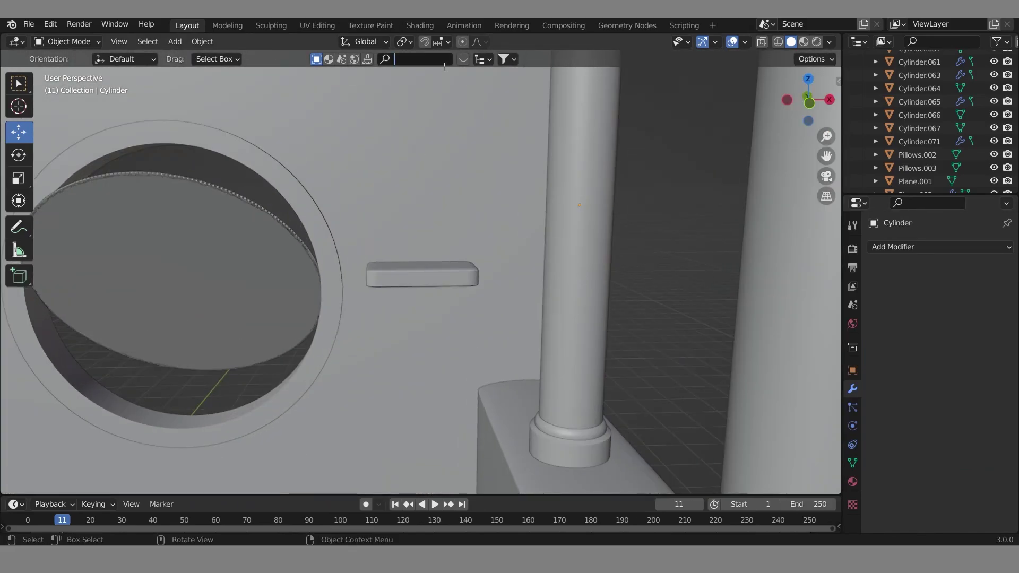
{"action": "type", "text": "PLANT"}
{"action": "key", "text": "Return"}
{"action": "middle_click_drag", "start_coordinate": [471, 75], "coordinate": [454, 189]}
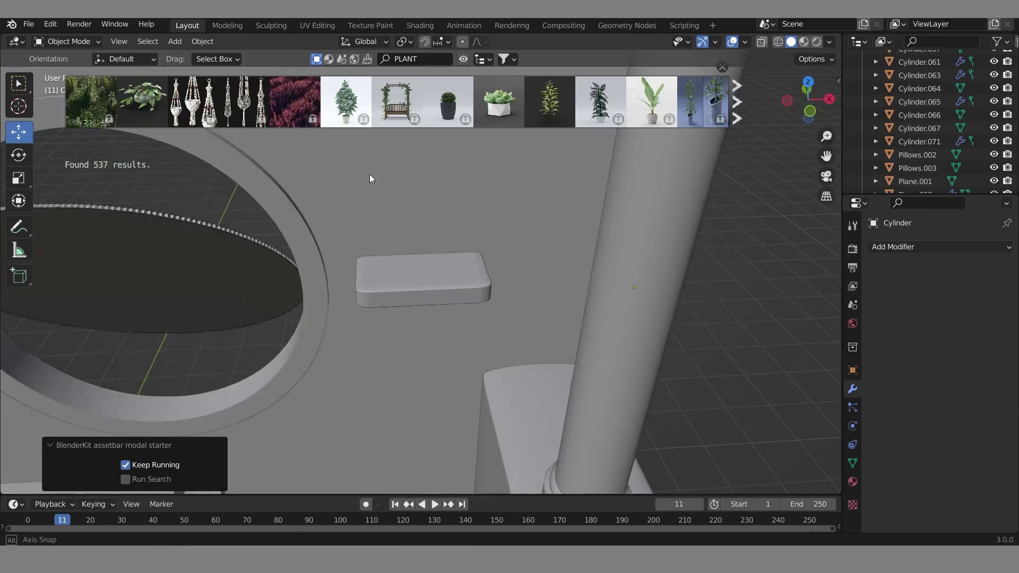
{"action": "mouse_move", "coordinate": [372, 101]}
{"action": "left_mouse_down"}
{"action": "mouse_move", "coordinate": [396, 266]}
{"action": "mouse_move", "coordinate": [434, 290]}
{"action": "left_mouse_up"}
{"action": "left_click", "coordinate": [742, 117]}
{"action": "left_click", "coordinate": [742, 116]}
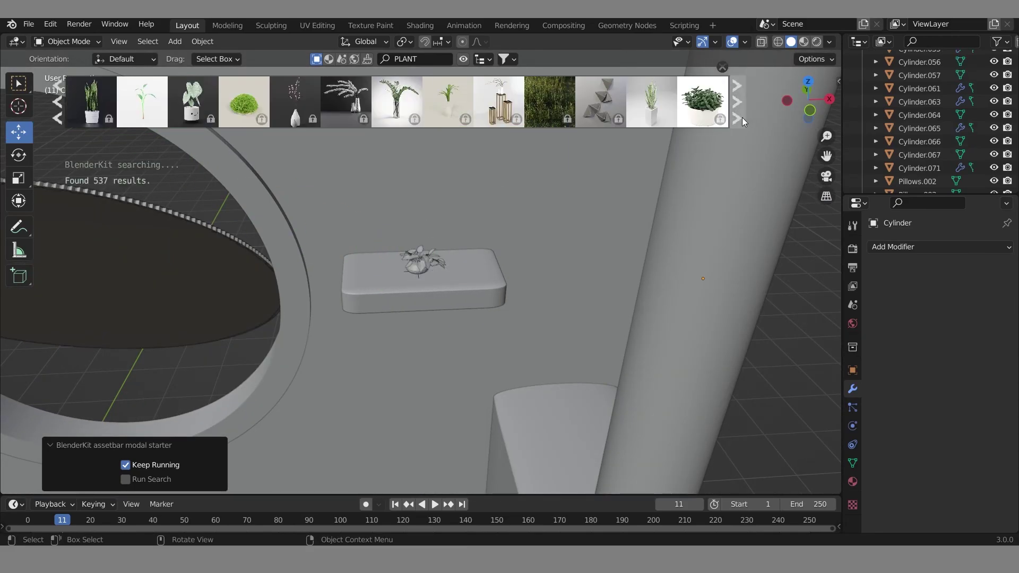
Step: Place the tall white-pot sansevieria on the floor by the wall, scaled and positioned
{"action": "middle_click_drag", "start_coordinate": [742, 117], "coordinate": [533, 380]}
{"action": "left_click_drag", "start_coordinate": [651, 101], "coordinate": [560, 269]}
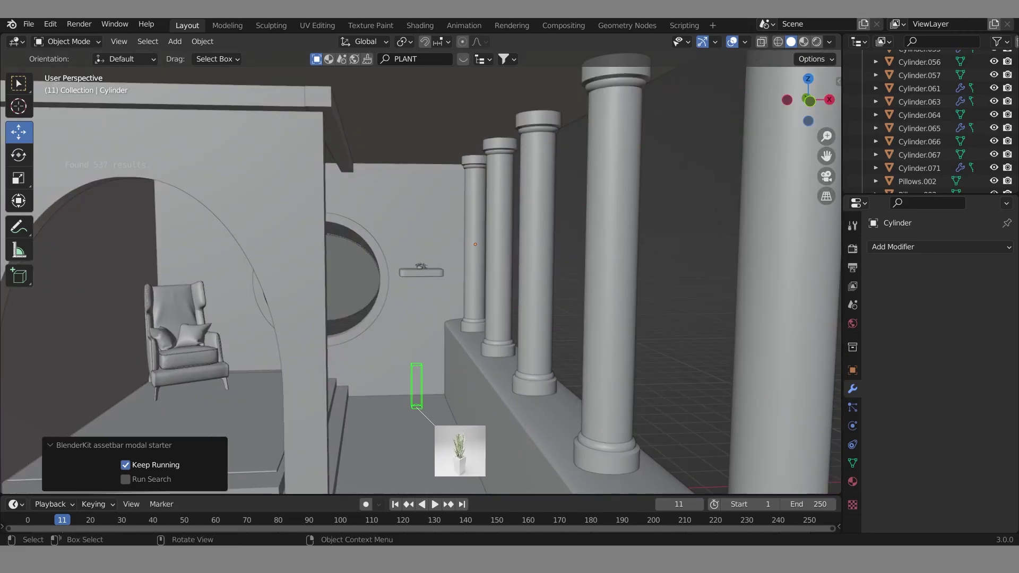
{"action": "left_click_drag", "start_coordinate": [434, 424], "coordinate": [435, 425]}
{"action": "key", "text": "s"}
{"action": "left_click", "coordinate": [670, 268]}
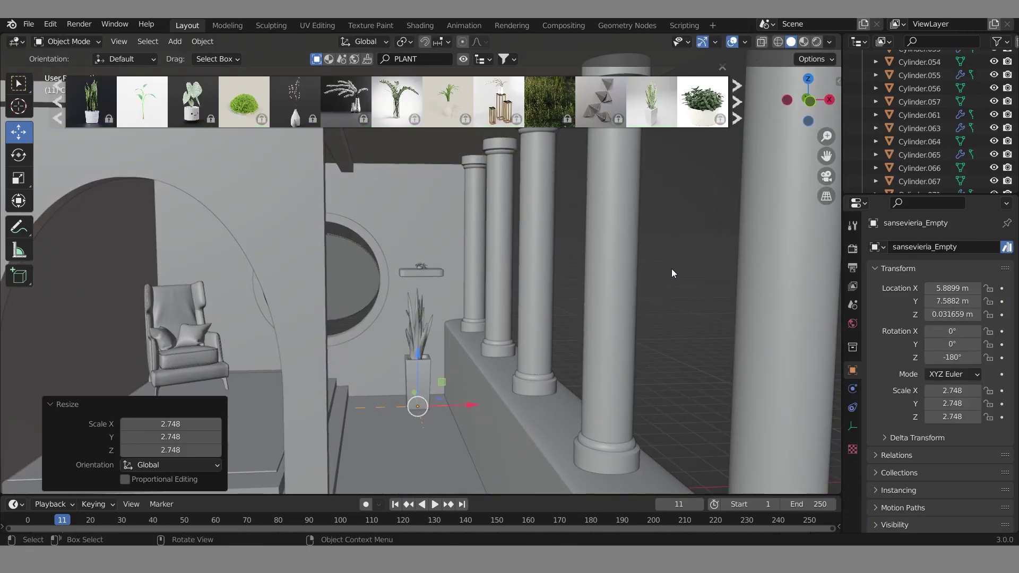
{"action": "key", "text": "KP_0"}
{"action": "key", "text": "g"}
{"action": "left_click", "coordinate": [574, 295]}
Step: Enlarge the shelf plant, settle it on the shelf, and preview in rendered camera view
{"action": "left_click", "coordinate": [526, 318]}
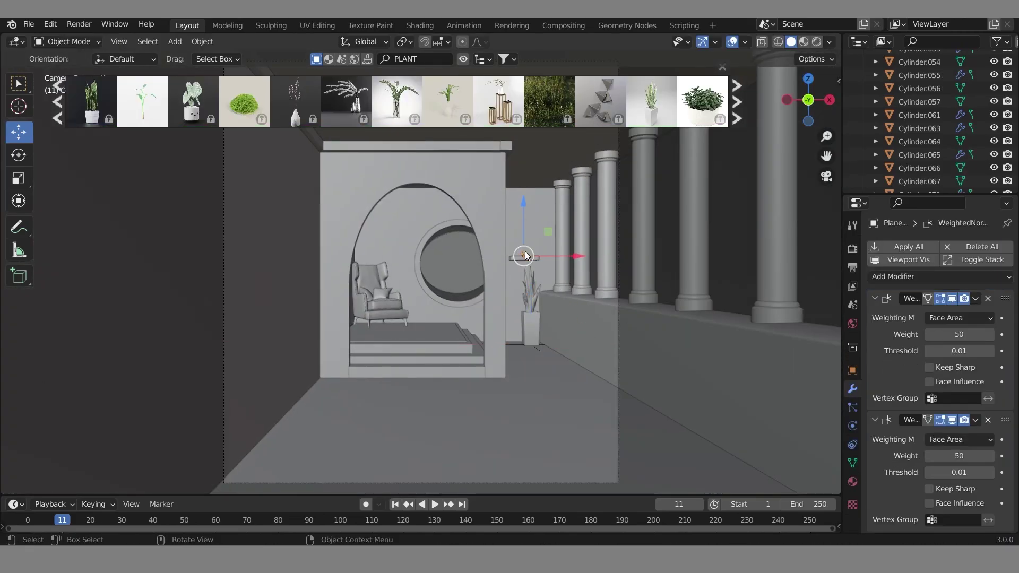
{"action": "key", "text": "KP_Decimal"}
{"action": "key", "text": "s"}
{"action": "left_click", "coordinate": [773, 357]}
{"action": "middle_click_drag", "start_coordinate": [773, 357], "coordinate": [682, 308]}
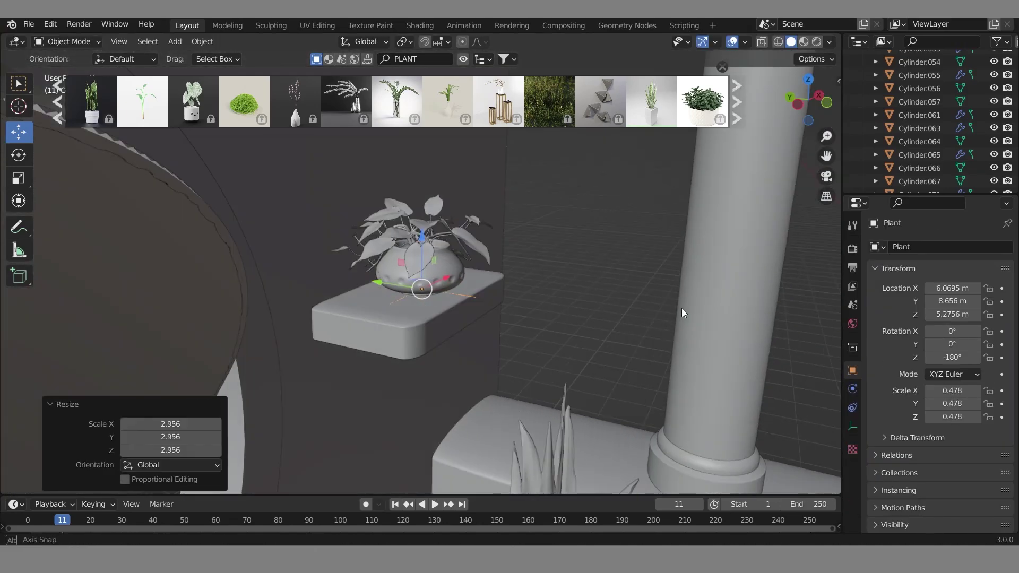
{"action": "key", "text": "g"}
{"action": "left_click", "coordinate": [845, 187]}
{"action": "key", "text": "KP_0"}
{"action": "left_click", "coordinate": [816, 42]}
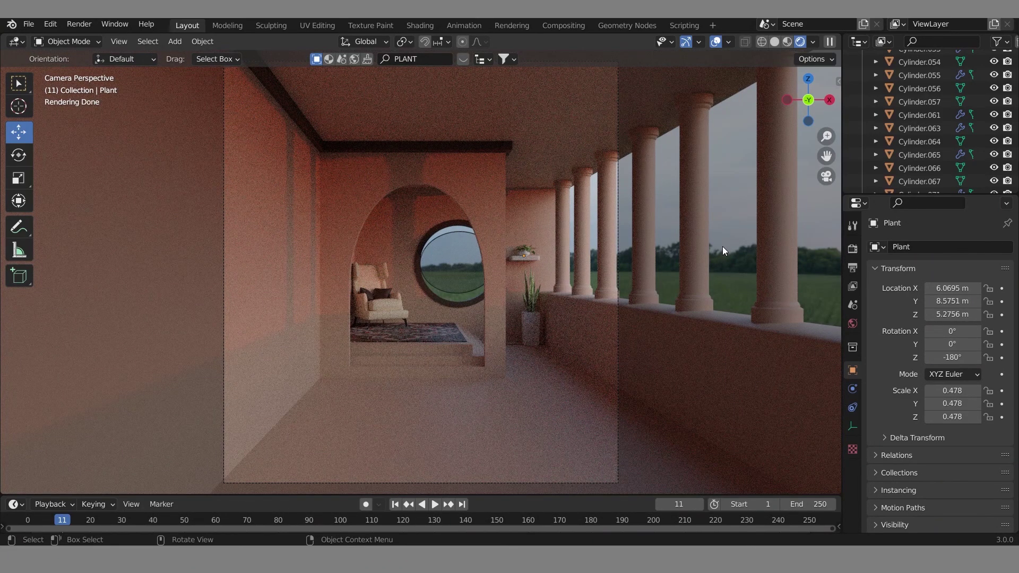
Step: Duplicate Plane.015 and move the copy 12.639 m along Y
{"action": "left_click", "coordinate": [488, 146]}
{"action": "key", "text": "shift+d"}
{"action": "key", "text": "Escape"}
{"action": "key", "text": "KP_3"}
{"action": "key", "text": "KP_1"}
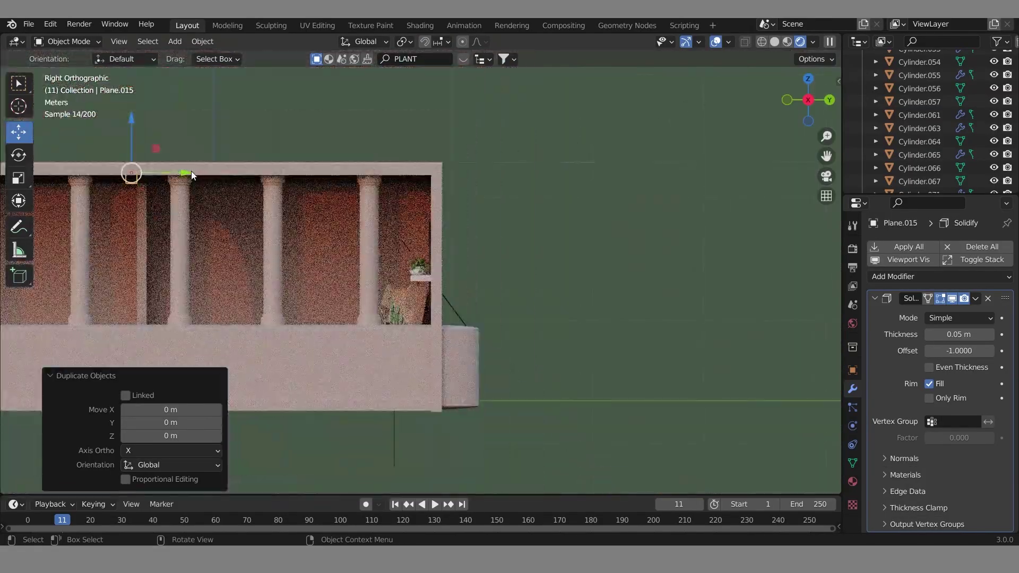
{"action": "key", "text": "g"}
{"action": "key", "text": "y"}
{"action": "left_click", "coordinate": [432, 170]}
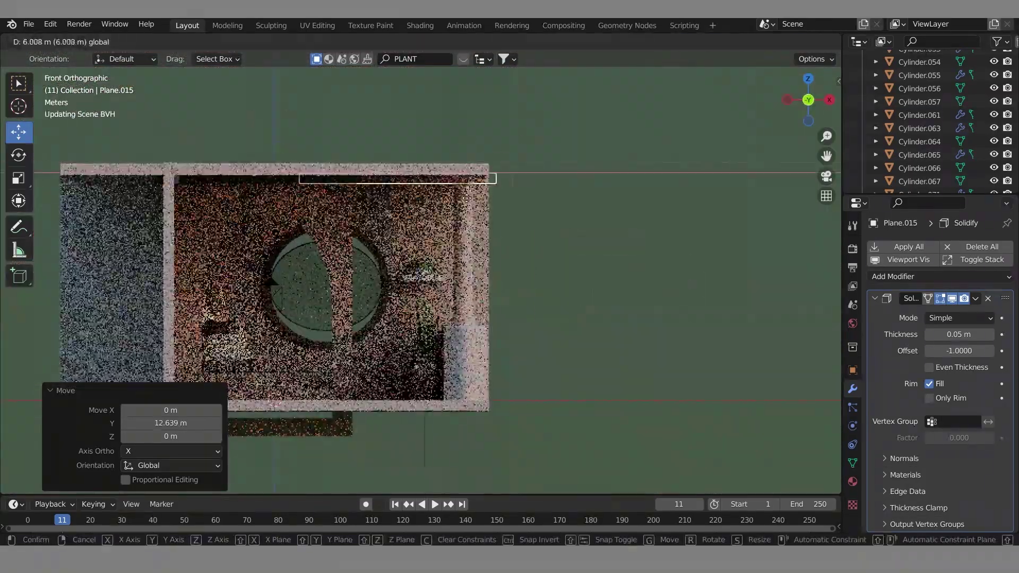
{"action": "key", "text": "KP_0"}
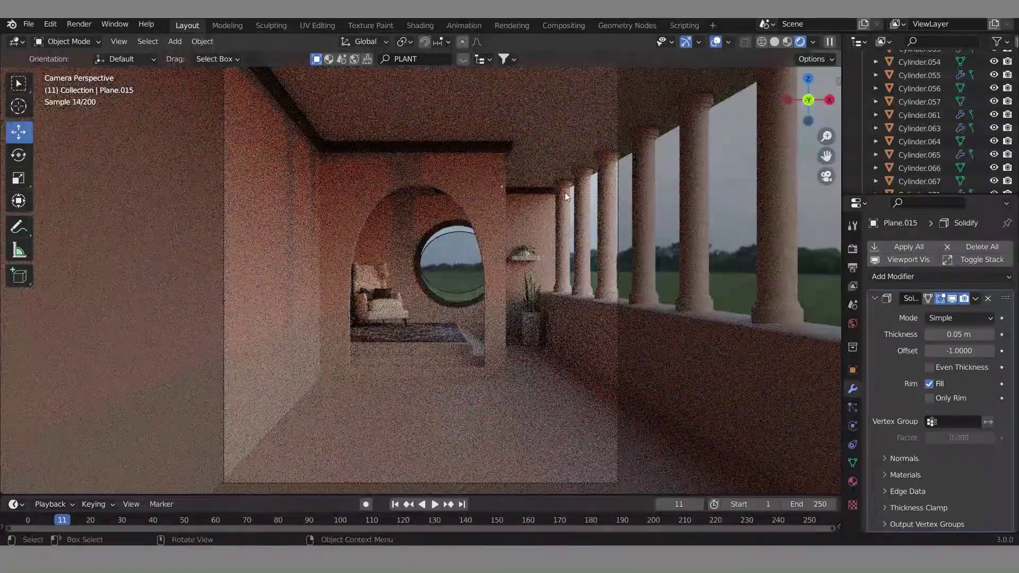
Step: Shorten the copied plane by scaling it 0.625 along X
{"action": "left_click", "coordinate": [519, 192]}
{"action": "type", "text": "sx0.625"}
{"action": "key", "text": "Return"}
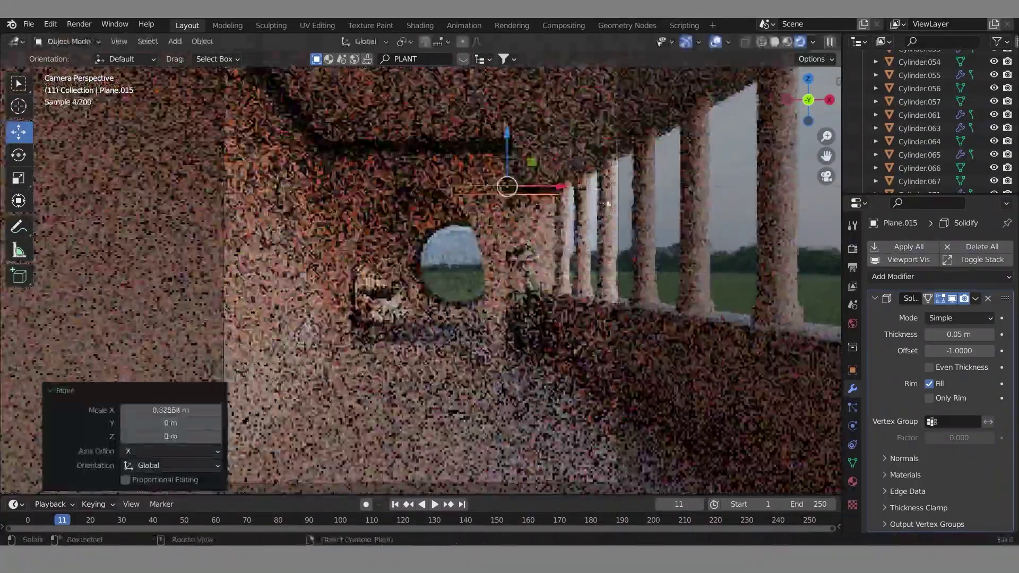
{"action": "left_click", "coordinate": [661, 209]}
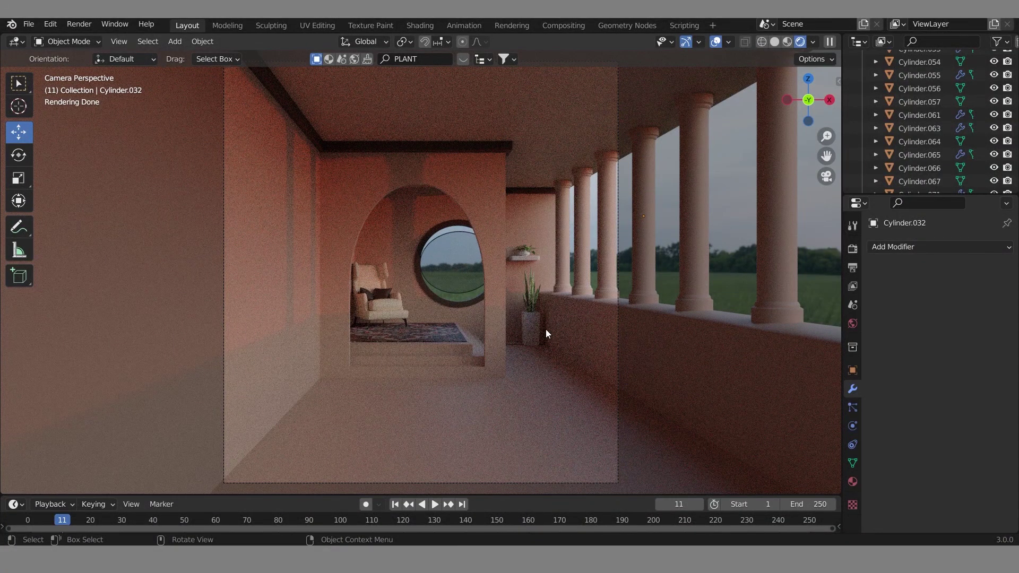
Step: Browse the BlenderKit plant results and drop the Simple Bamboo Plant into the scene
{"action": "left_click", "coordinate": [470, 56]}
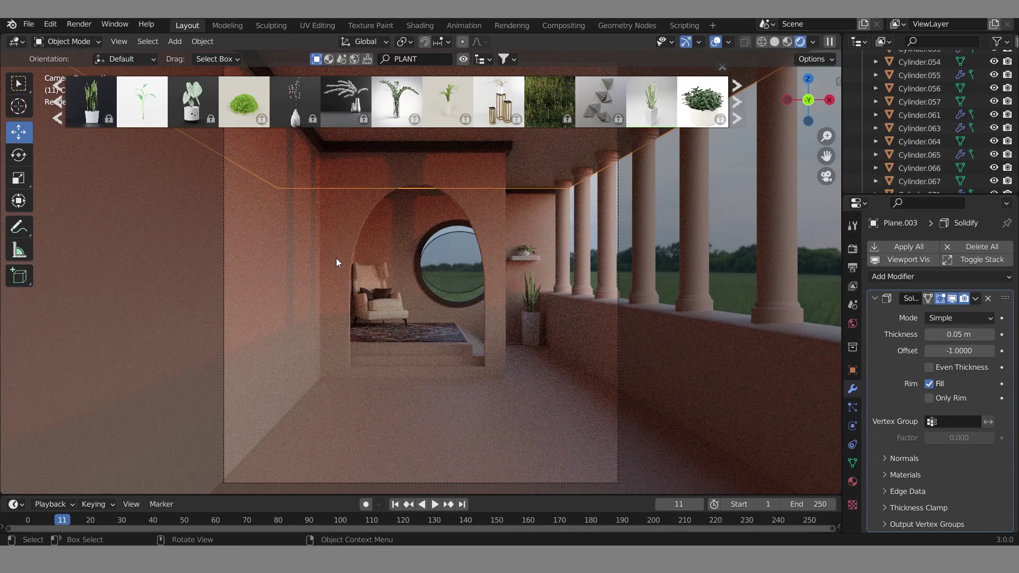
{"action": "left_click", "coordinate": [734, 108]}
{"action": "left_click", "coordinate": [57, 110]}
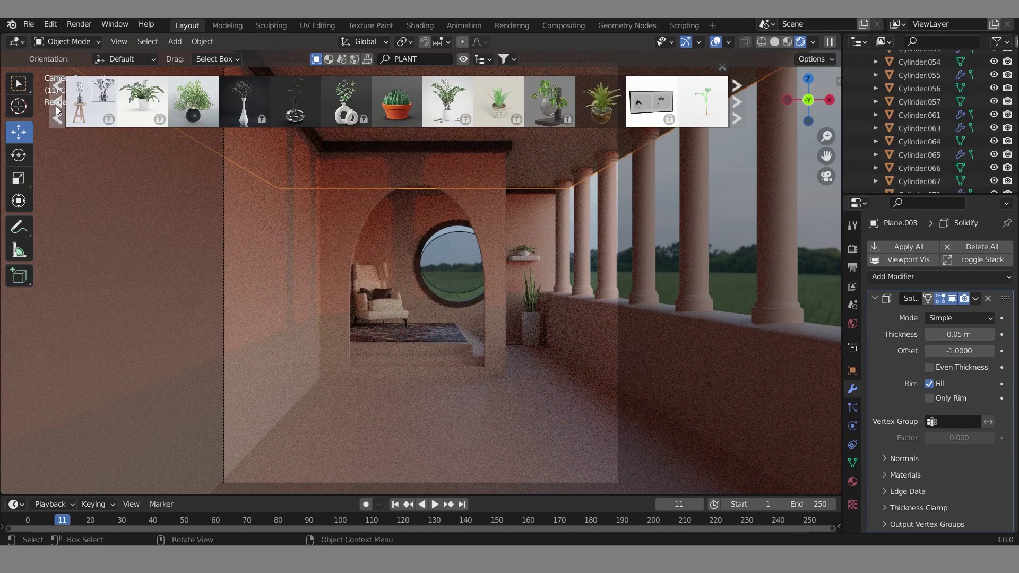
{"action": "left_click", "coordinate": [57, 110]}
{"action": "left_click", "coordinate": [57, 110]}
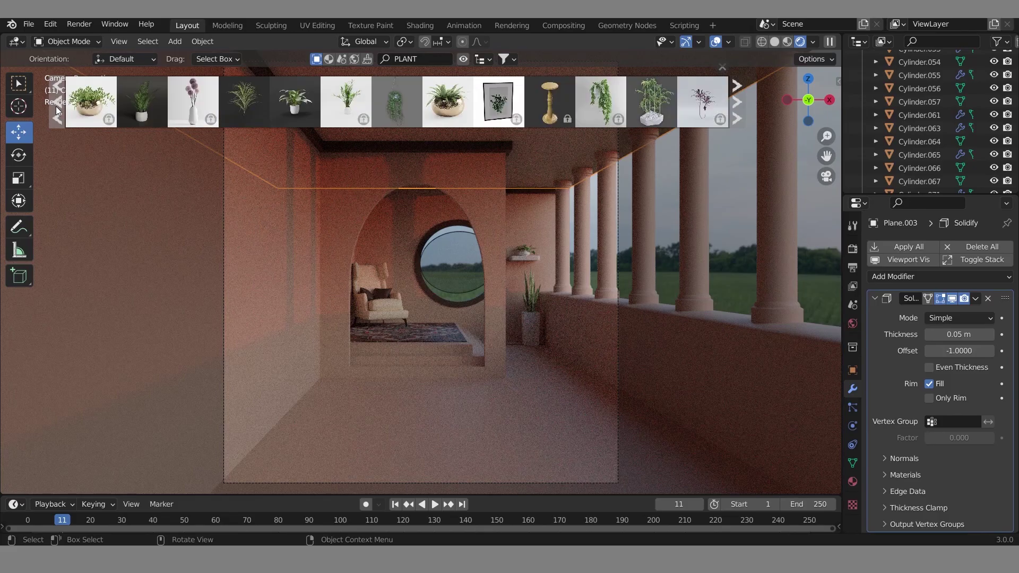
{"action": "left_click_drag", "start_coordinate": [652, 101], "coordinate": [355, 373]}
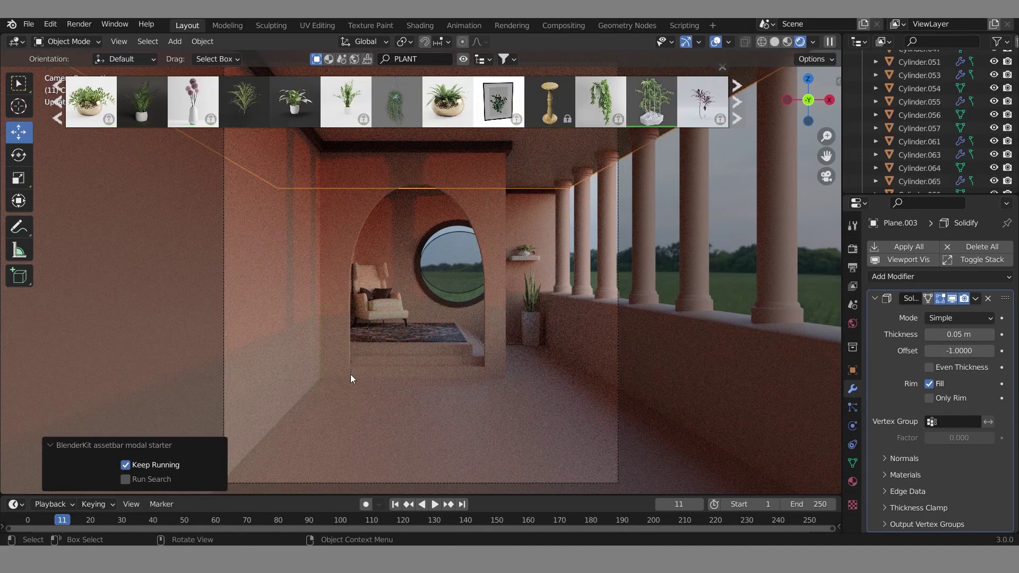
Step: Frame the bamboo plant in top view and rotate it about Z
{"action": "scroll", "coordinate": [379, 366], "scroll_direction": "up", "scroll_amount": 3}
{"action": "key", "text": "z"}
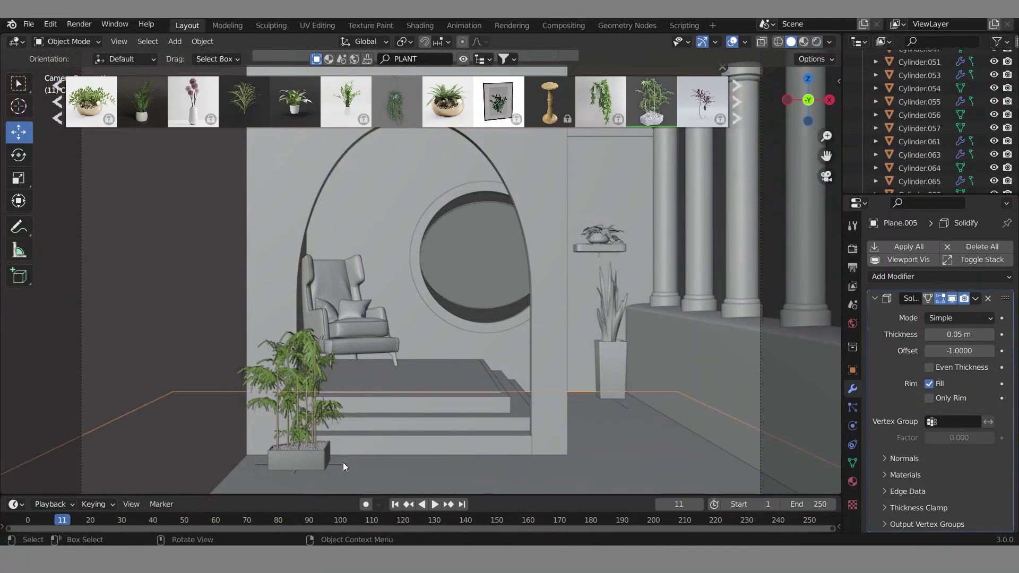
{"action": "key", "text": "KP_Decimal"}
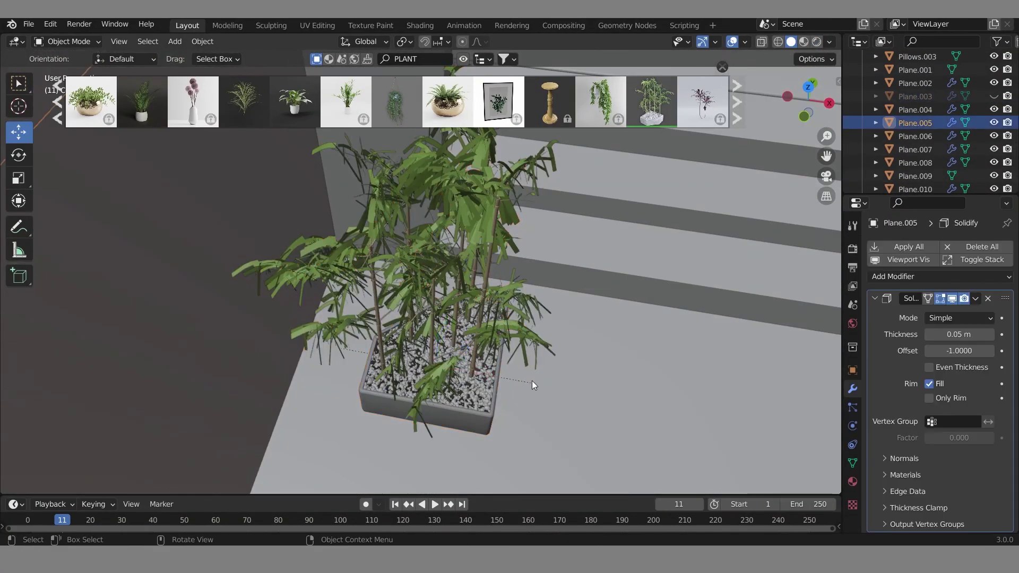
{"action": "left_click", "coordinate": [533, 385]}
{"action": "key", "text": "KP_7"}
{"action": "key", "text": "shift+space"}
{"action": "key", "text": "r"}
{"action": "mouse_move", "coordinate": [398, 307]}
{"action": "left_mouse_down"}
{"action": "mouse_move", "coordinate": [454, 329]}
{"action": "mouse_move", "coordinate": [481, 249]}
{"action": "left_mouse_up"}
{"action": "key", "text": "shift+space"}
Step: Move the bamboo plant left along X and give it a slight extra Z rotation
{"action": "key", "text": "g"}
{"action": "scroll", "coordinate": [404, 297], "scroll_direction": "up", "scroll_amount": 3}
{"action": "left_click_drag", "start_coordinate": [425, 276], "coordinate": [375, 276]}
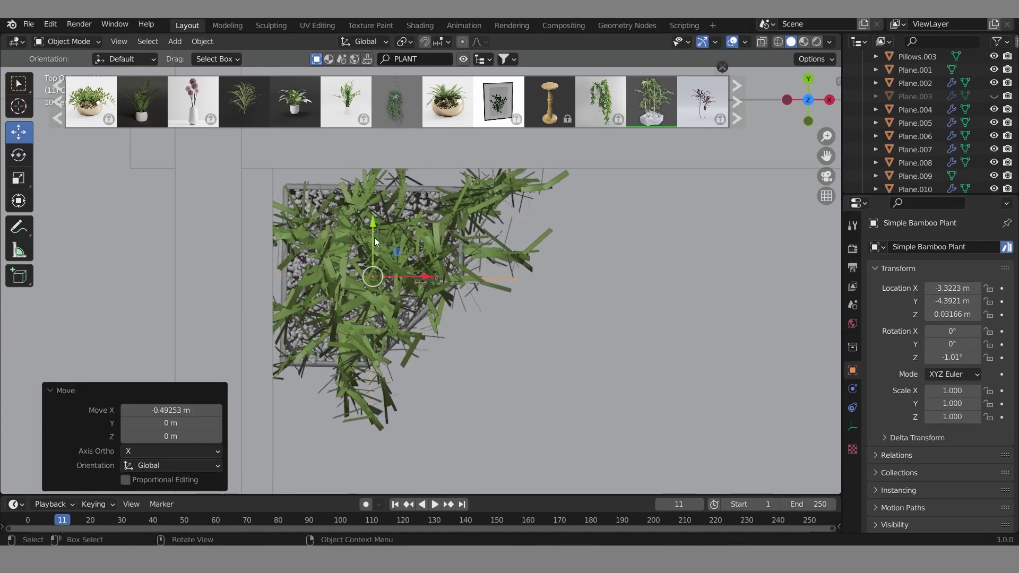
{"action": "left_click_drag", "start_coordinate": [374, 242], "coordinate": [369, 239]}
{"action": "key", "text": "shift+space"}
{"action": "key", "text": "r"}
{"action": "left_click_drag", "start_coordinate": [324, 280], "coordinate": [320, 287]}
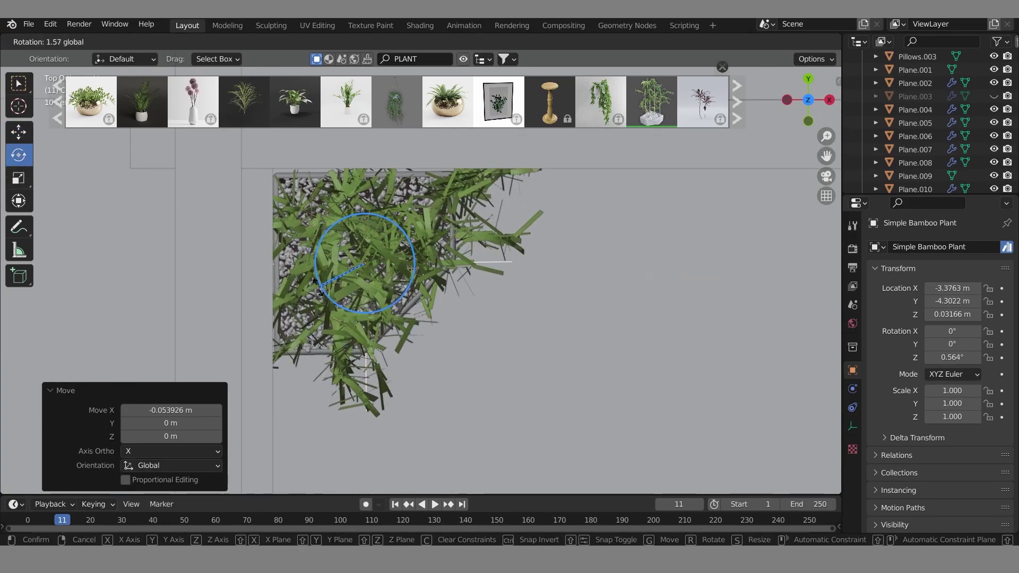
{"action": "left_click", "coordinate": [320, 288]}
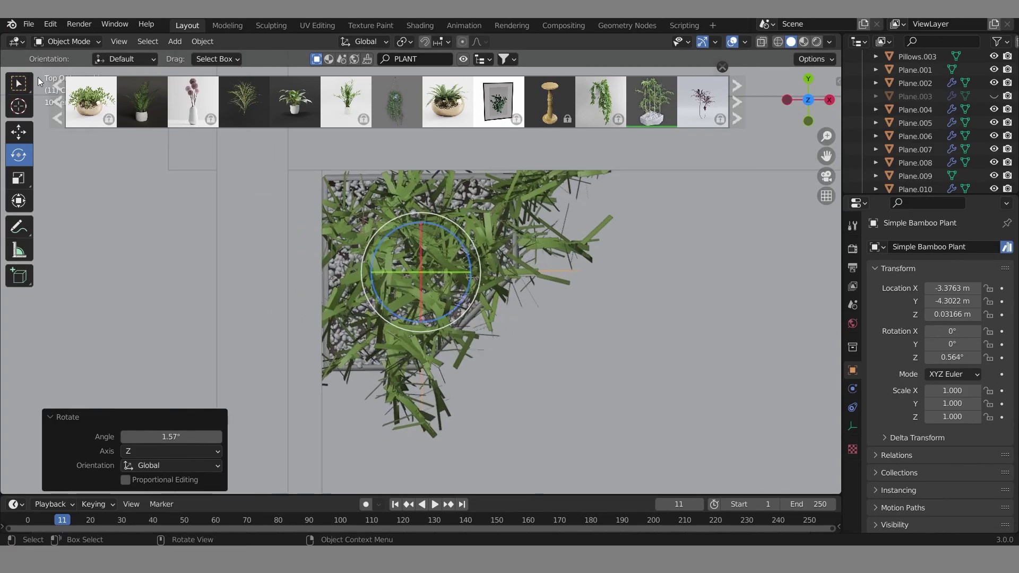
Step: Slide the bamboo plant along X to the alcove's left corner beside the armchair
{"action": "left_click", "coordinate": [472, 274]}
{"action": "key", "text": "KP_1"}
{"action": "key", "text": "g"}
{"action": "key", "text": "x"}
{"action": "left_click", "coordinate": [491, 316]}
{"action": "key", "text": "KP_0"}
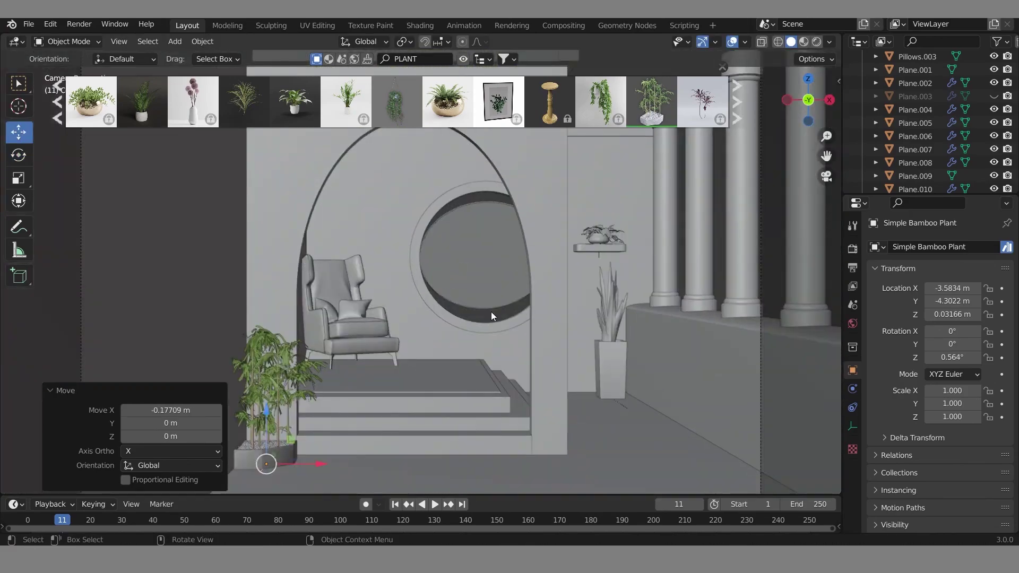
{"action": "left_click_drag", "start_coordinate": [319, 465], "coordinate": [324, 466]}
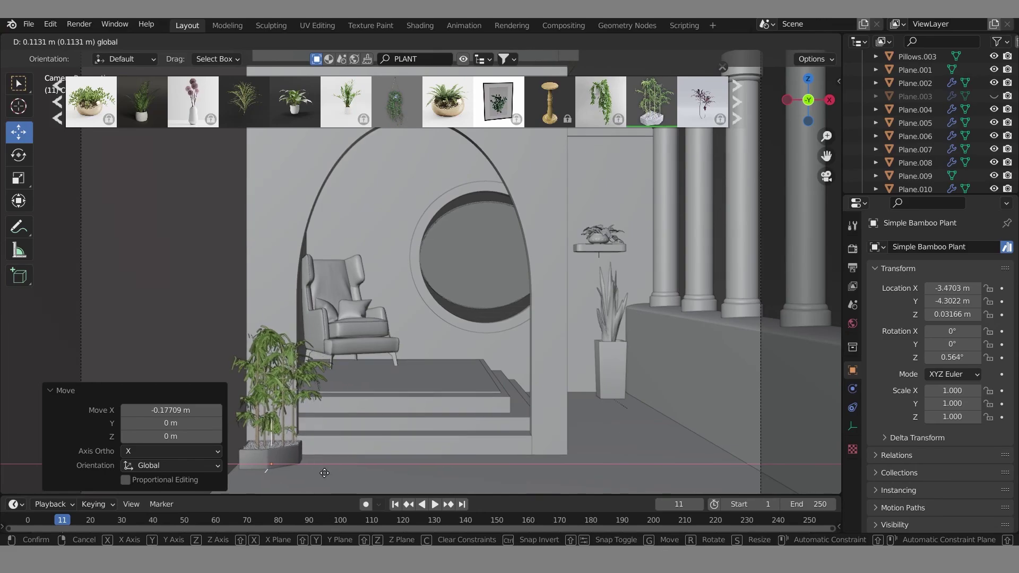
{"action": "left_click_drag", "start_coordinate": [324, 467], "coordinate": [325, 479]}
{"action": "left_click", "coordinate": [767, 253]}
{"action": "scroll", "coordinate": [669, 275], "scroll_direction": "down", "scroll_amount": 4}
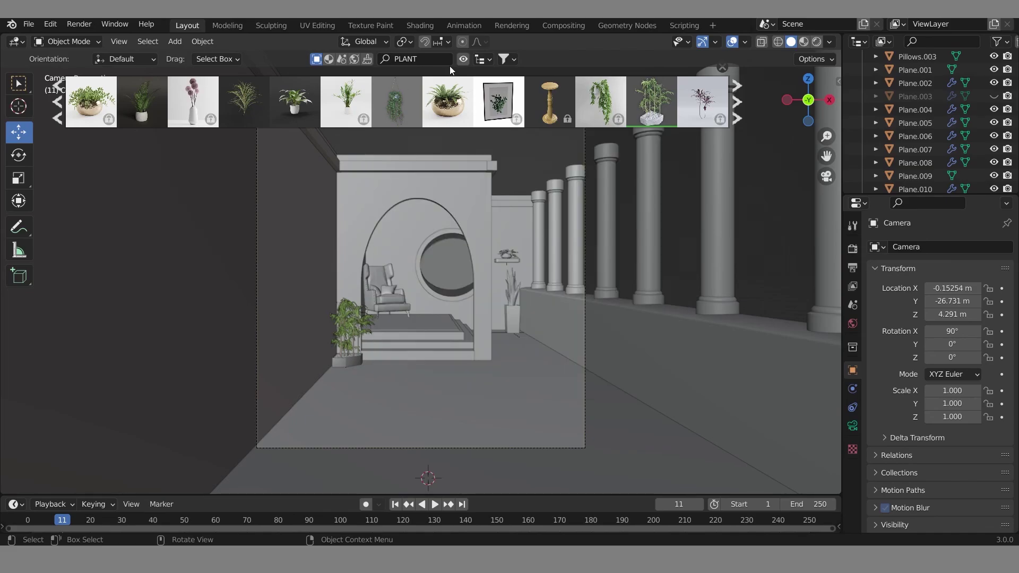
Step: Close the plant asset results, switch to Rendered preview, select and frame the bamboo plant, and return to camera view
{"action": "scroll", "coordinate": [396, 101], "scroll_direction": "down", "scroll_amount": 3}
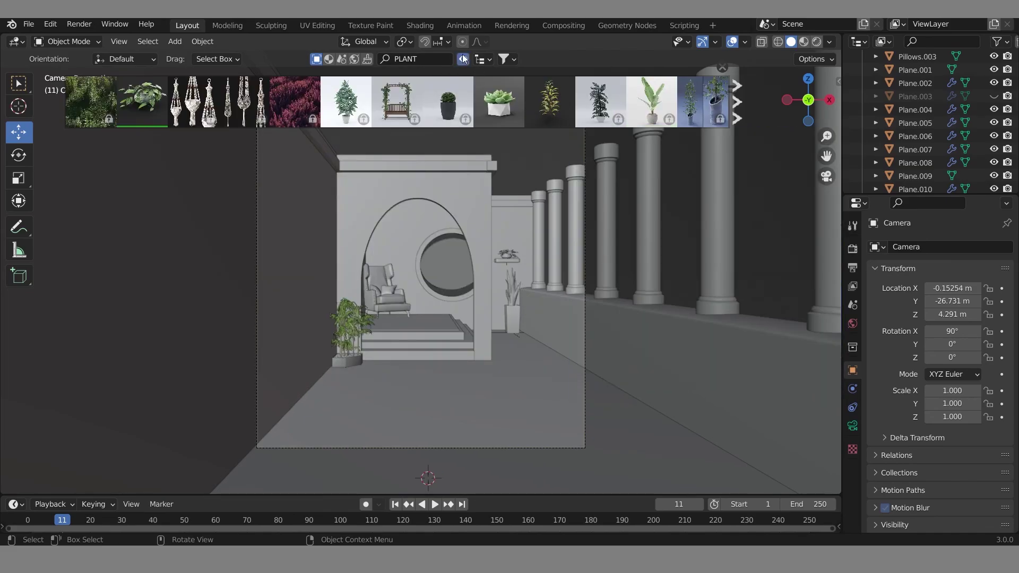
{"action": "left_click", "coordinate": [463, 58]}
{"action": "left_click", "coordinate": [816, 41]}
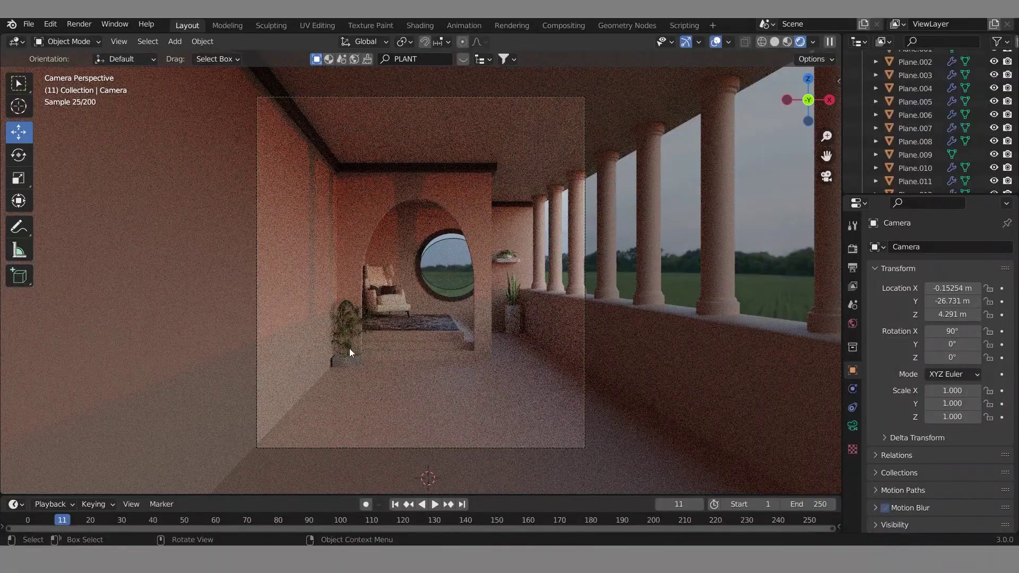
{"action": "left_click", "coordinate": [349, 353]}
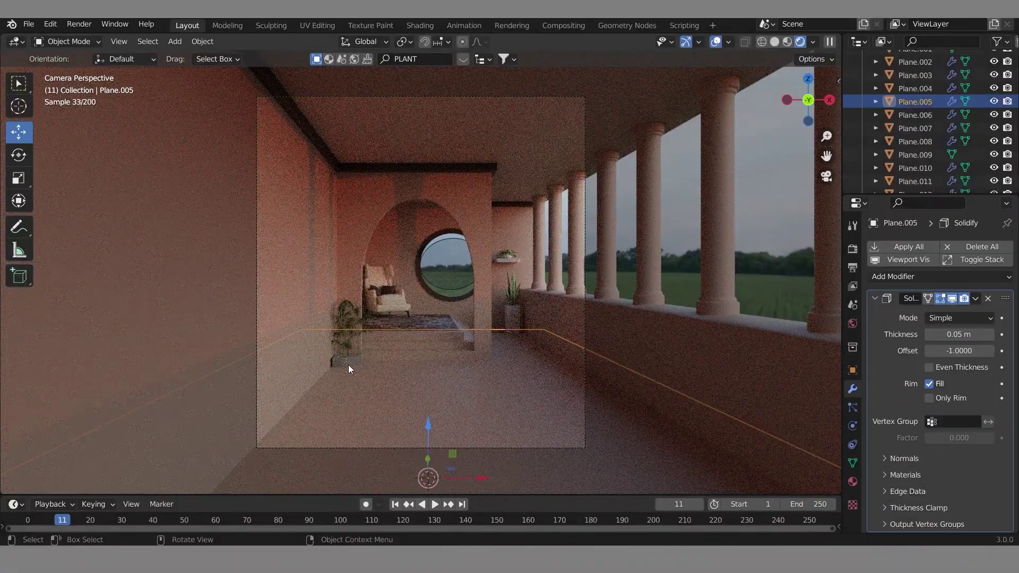
{"action": "key", "text": "grave"}
{"action": "left_click", "coordinate": [377, 384]}
{"action": "key", "text": "KP_0"}
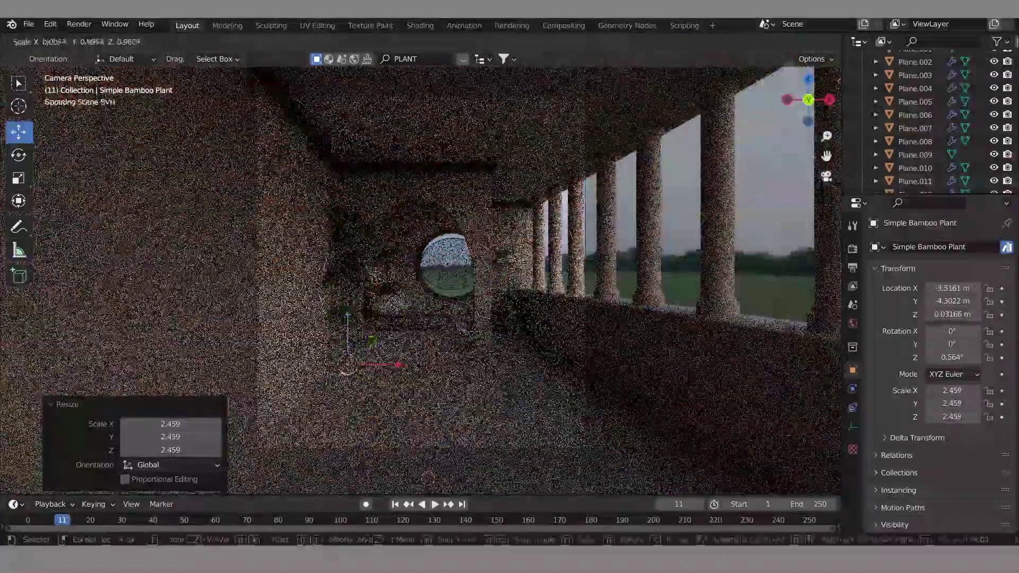
Step: Scale the bamboo plant and shift it along the X axis
{"action": "key", "text": "s"}
{"action": "left_click", "coordinate": [404, 366]}
{"action": "key", "text": "z"}
{"action": "key", "text": "g"}
{"action": "key", "text": "x"}
{"action": "left_click", "coordinate": [435, 364]}
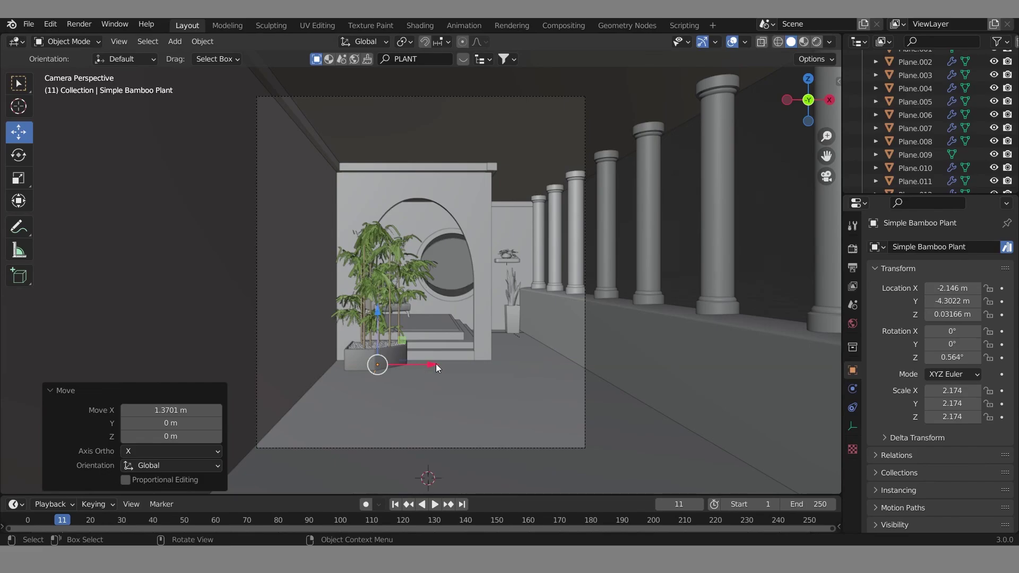
Step: Scale the plant down to 1.152, nudge it along X, and start the final Cycles render
{"action": "key", "text": "s"}
{"action": "left_click", "coordinate": [402, 366]}
{"action": "key", "text": "g"}
{"action": "key", "text": "x"}
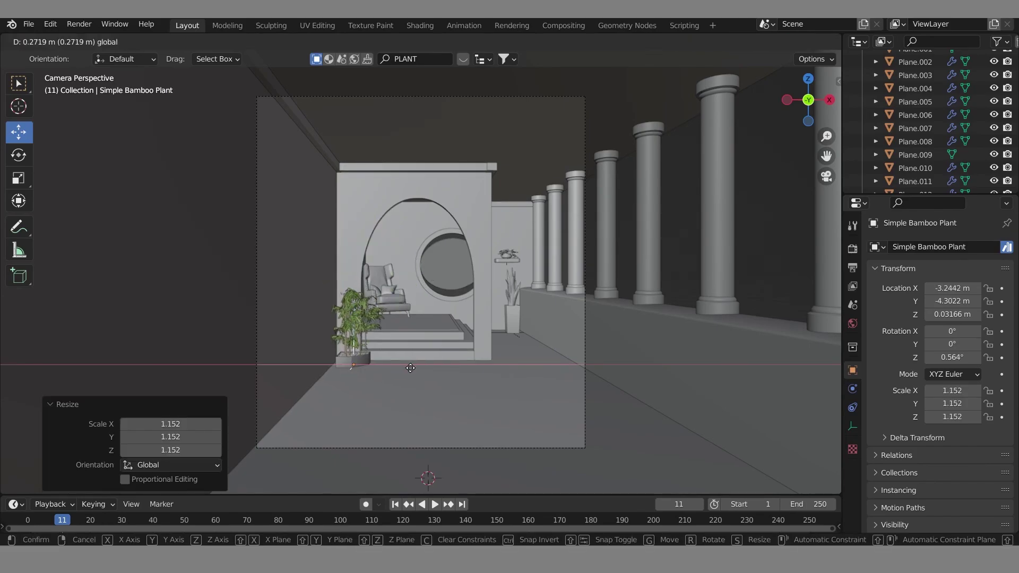
{"action": "left_click", "coordinate": [410, 364]}
{"action": "left_click", "coordinate": [852, 249]}
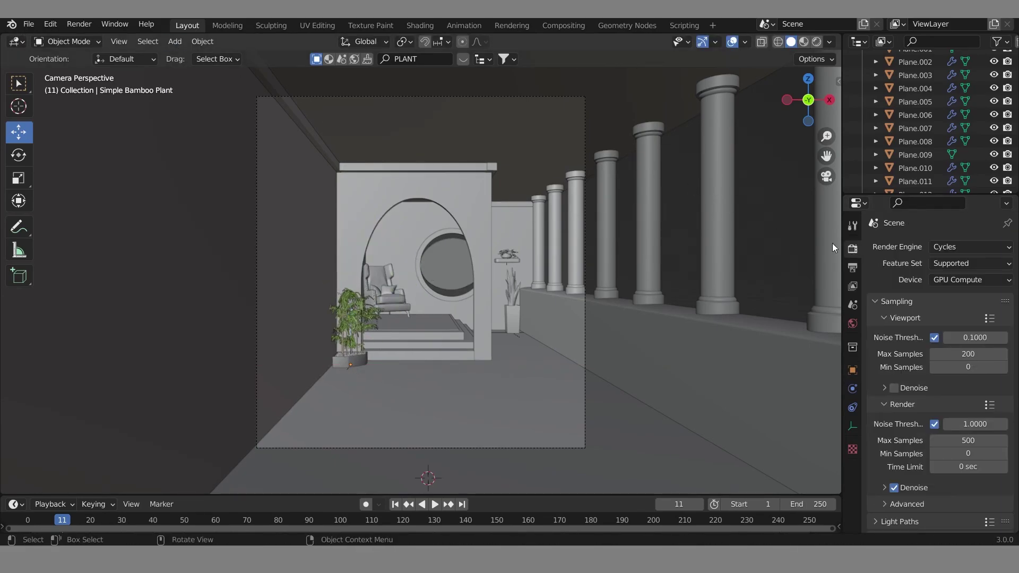
{"action": "key", "text": "F12"}
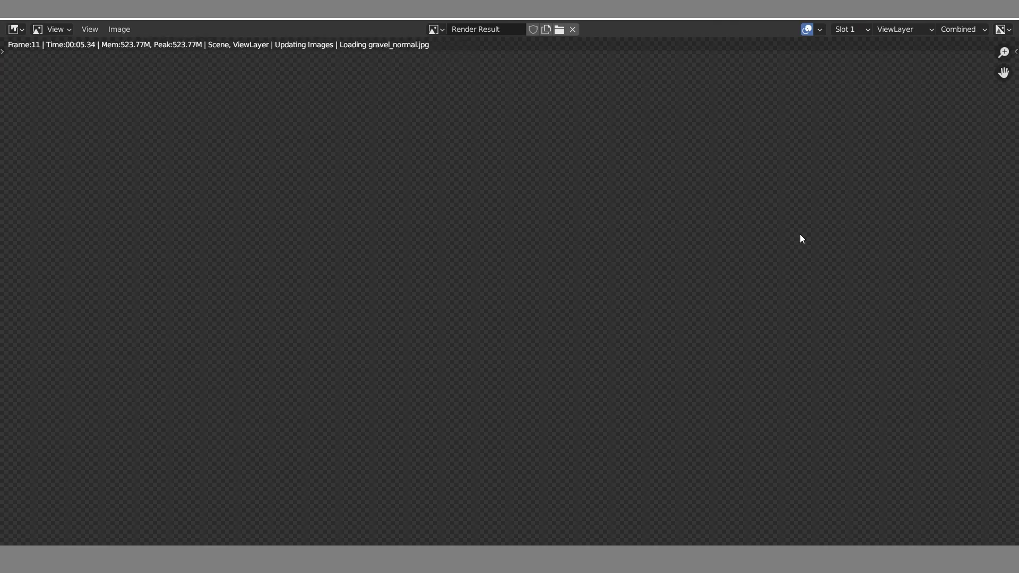